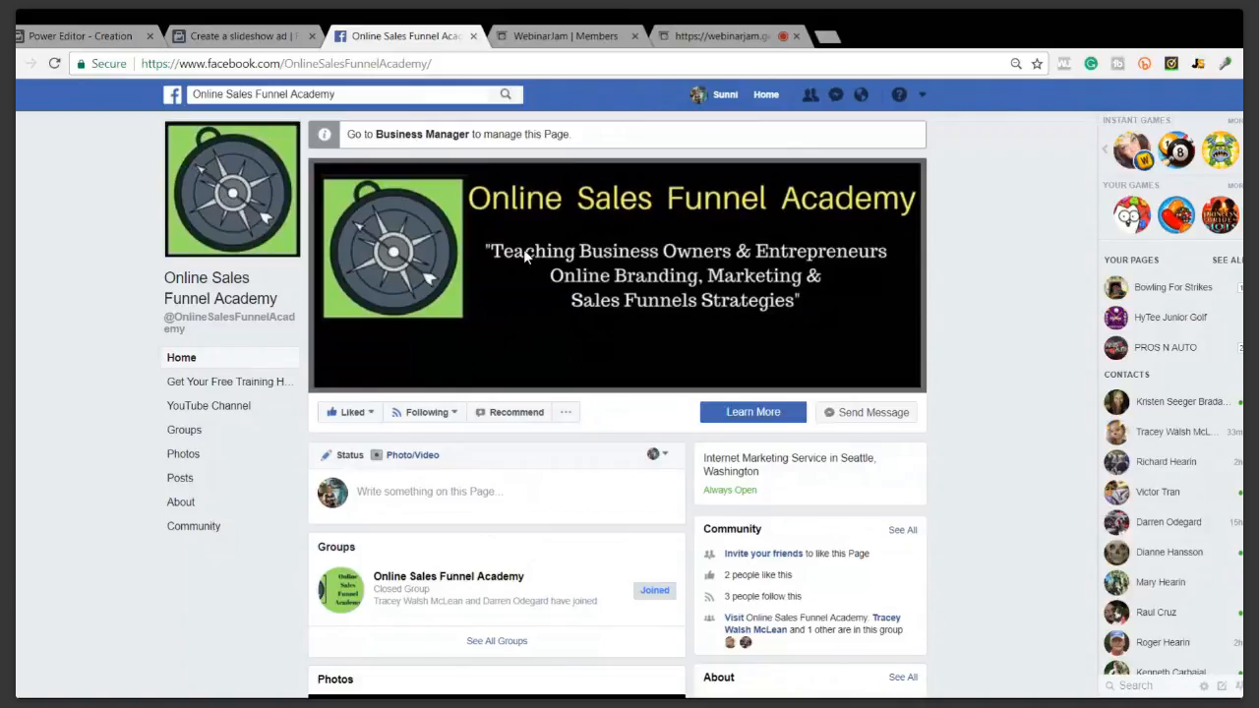
# Switch from the Facebook page to the ad draft in Power Editor and show its Format section
pyautogui.scroll(-1, 510, 252)
pyautogui.scroll(1, 480, 234)
pyautogui.click(218, 38)
pyautogui.click(87, 37)
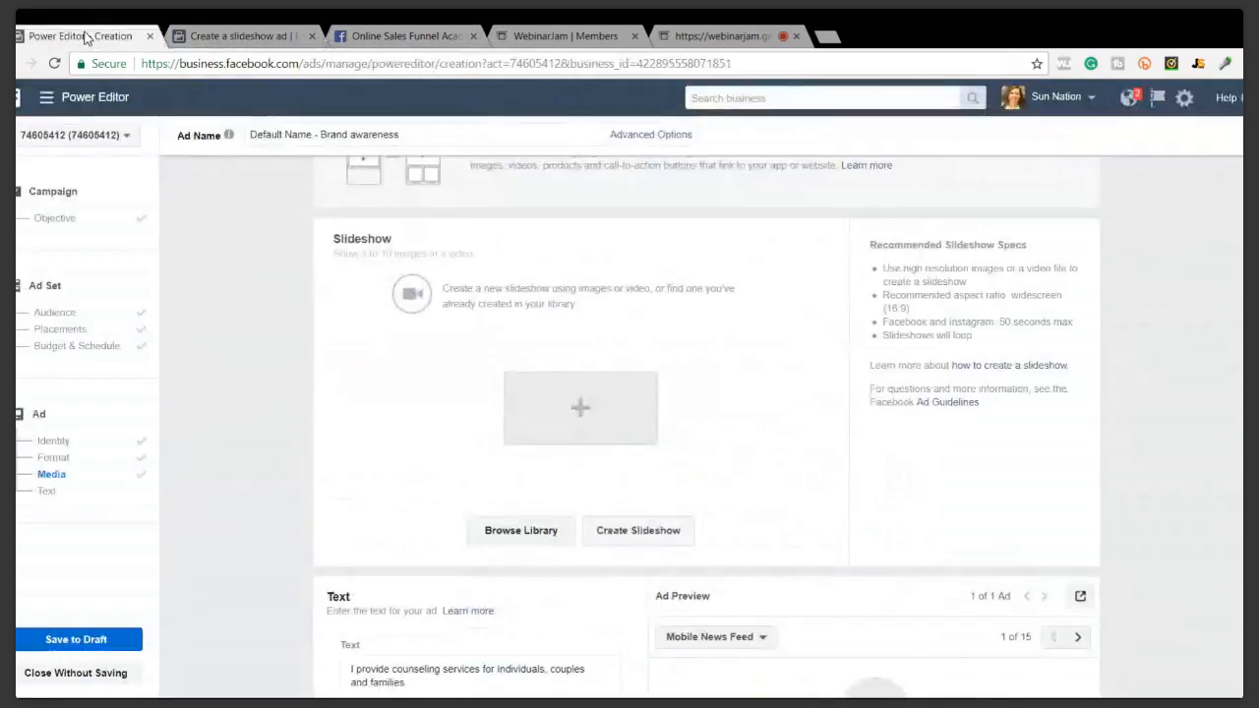
pyautogui.scroll(3, 236, 196)
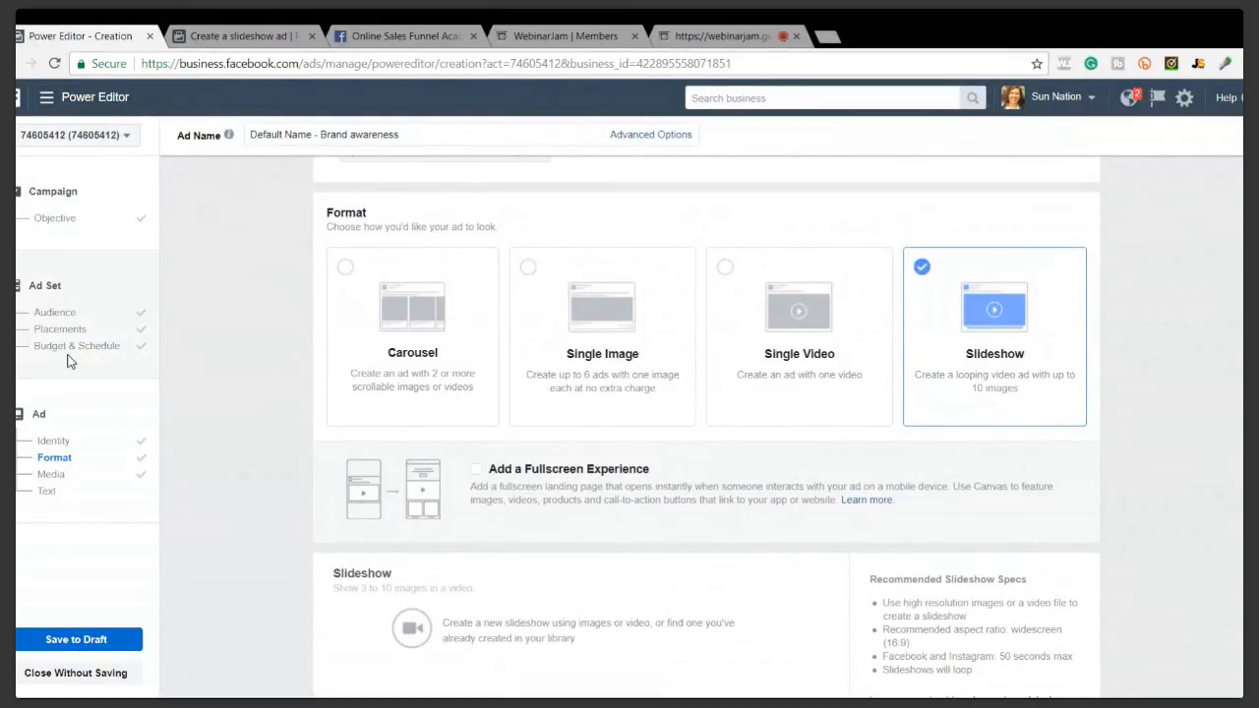
# Try the Single Image and Single Video ad formats, returning the selection to Slideshow
pyautogui.click(528, 273)
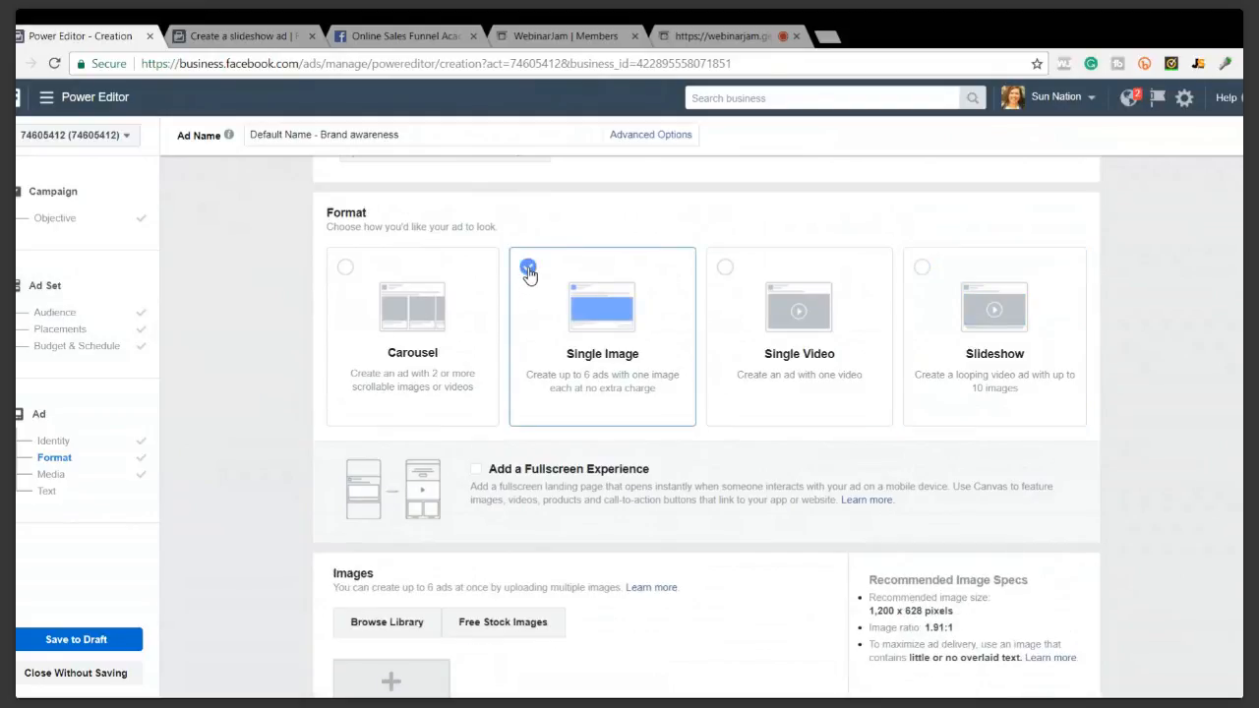
pyautogui.click(738, 288)
pyautogui.click(925, 271)
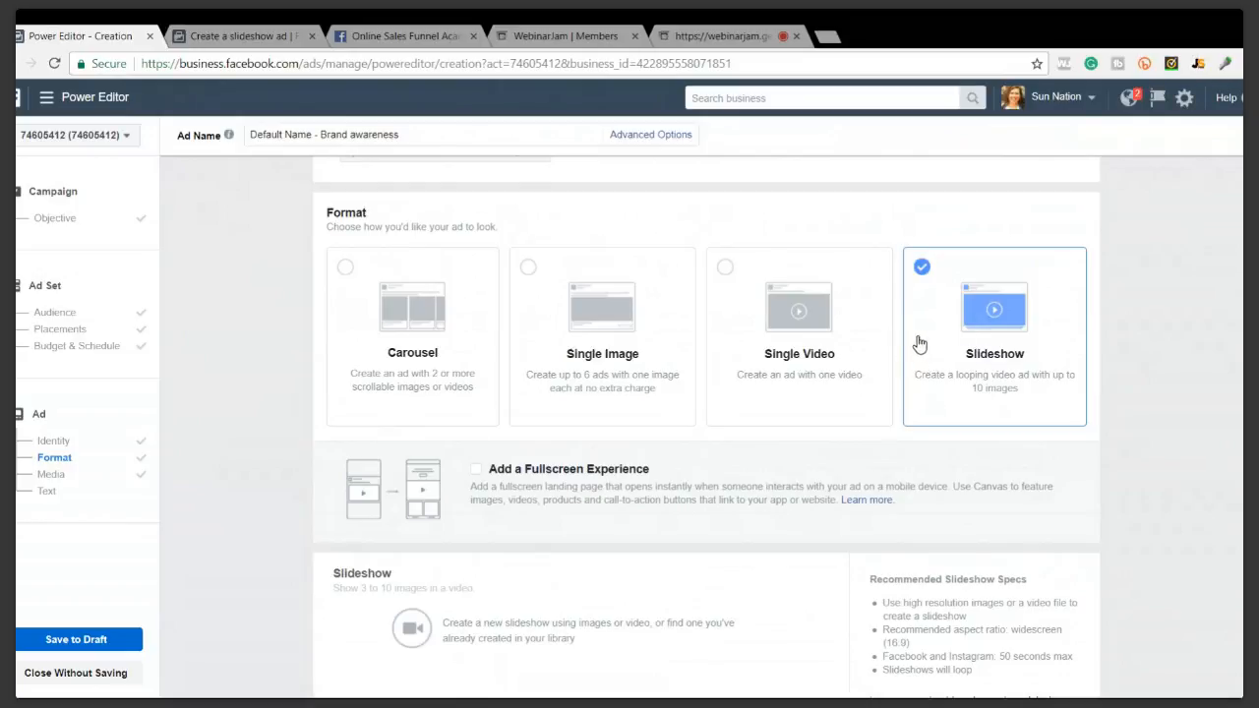
pyautogui.click(725, 269)
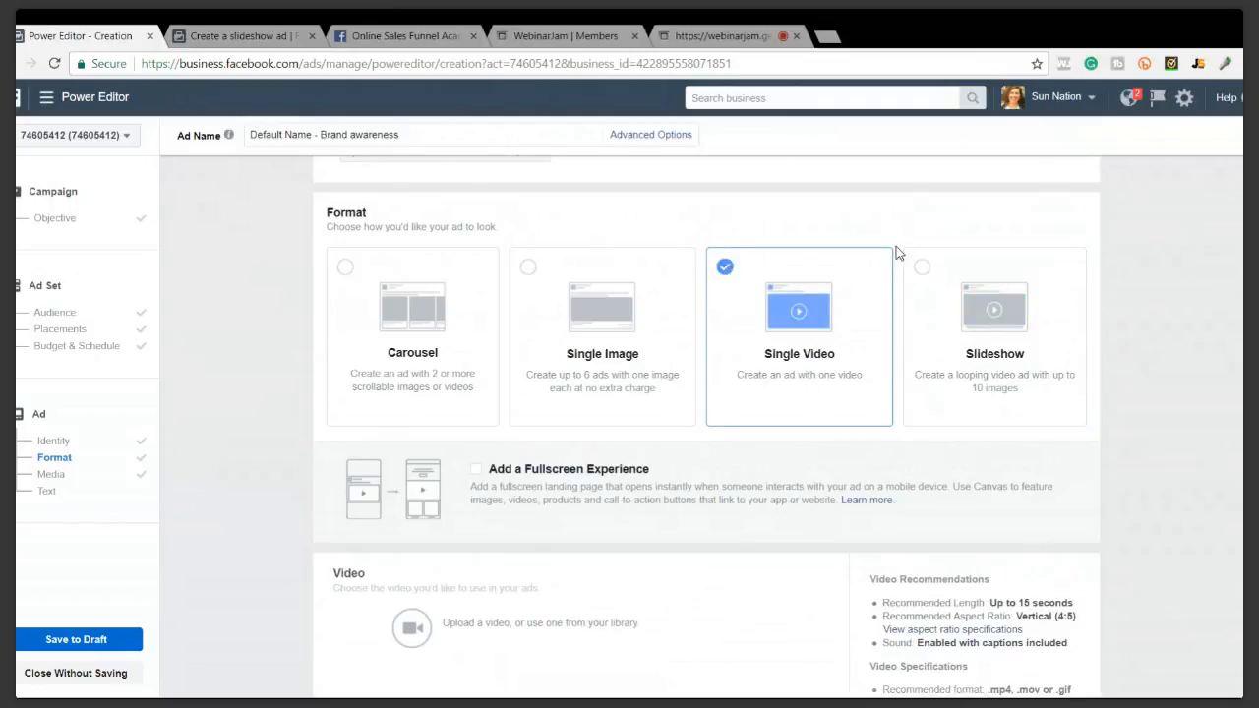
pyautogui.click(923, 269)
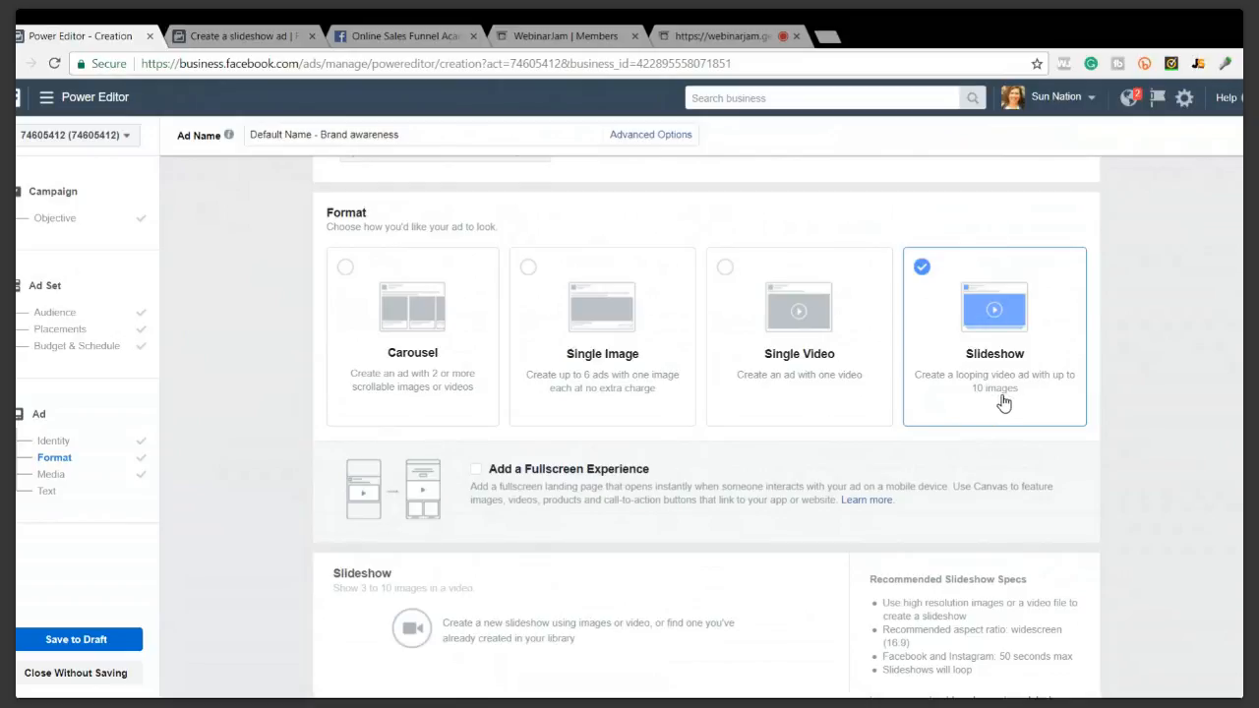
# Open the "Create a slideshow ad" help article and examine its instructions on format, image upload, and maximum image duration
pyautogui.click(239, 37)
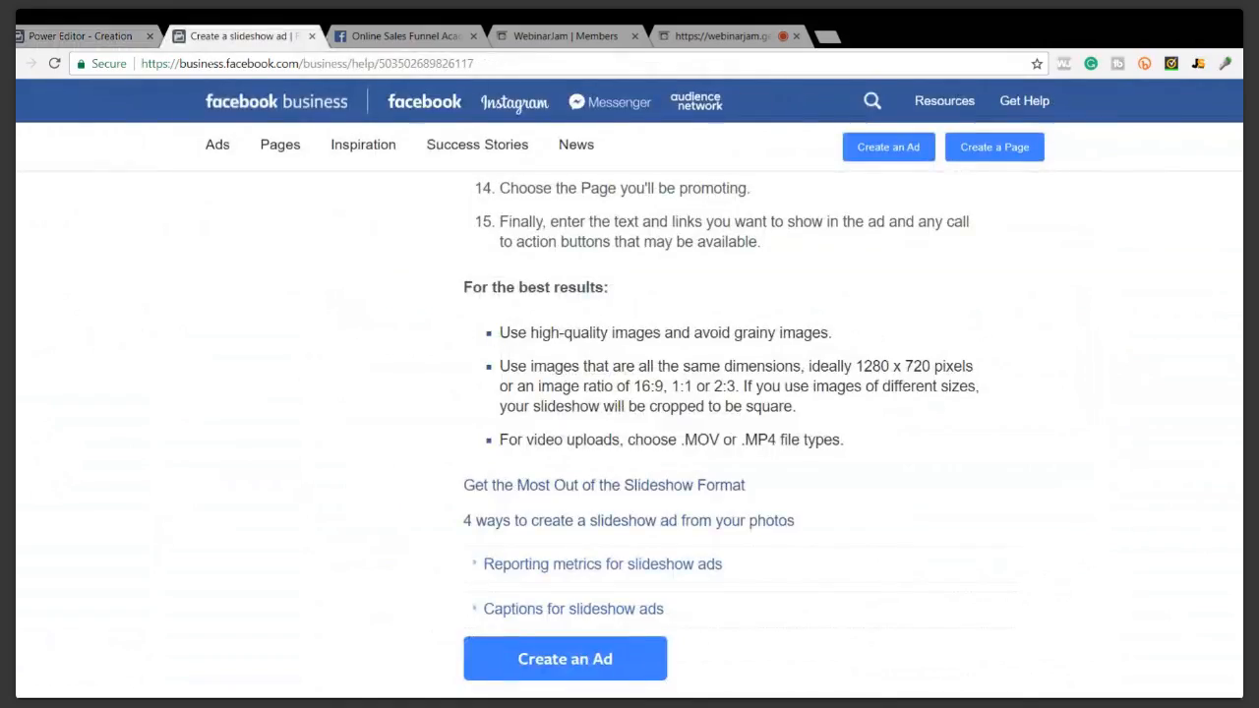
pyautogui.scroll(-2, 289, 216)
pyautogui.scroll(10, 298, 238)
pyautogui.scroll(5, 303, 240)
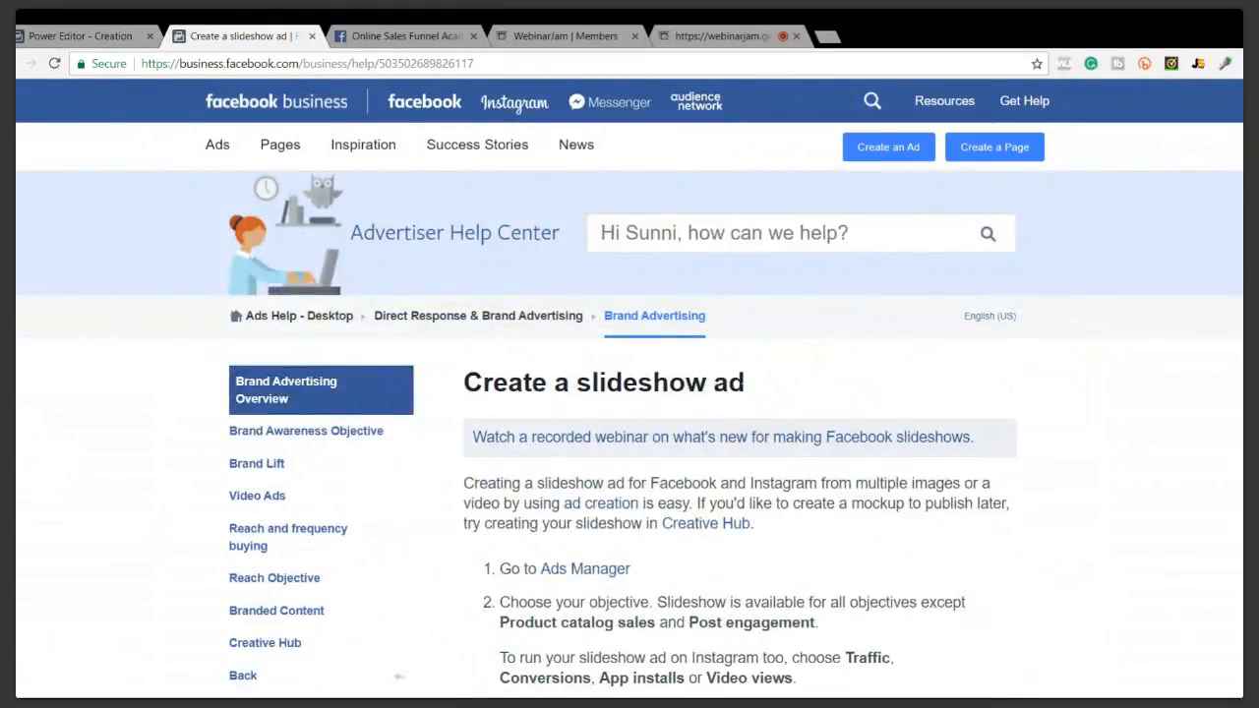
pyautogui.scroll(-7, 399, 676)
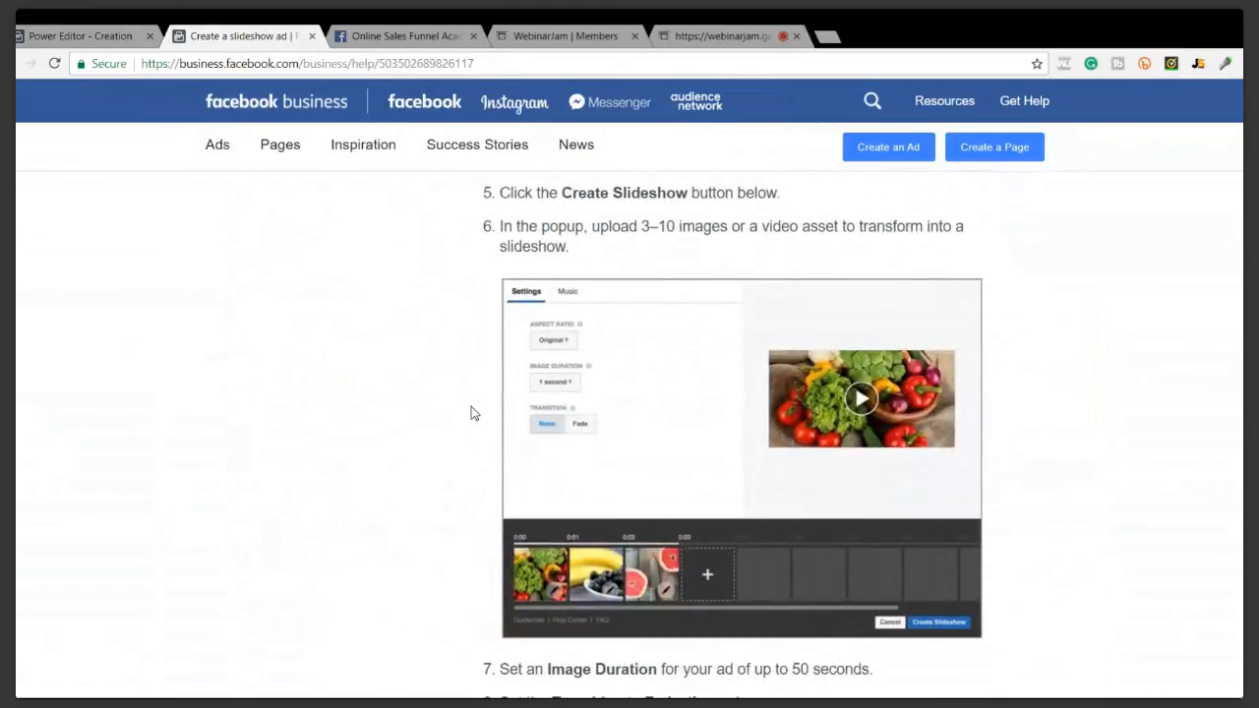
pyautogui.scroll(3, 474, 413)
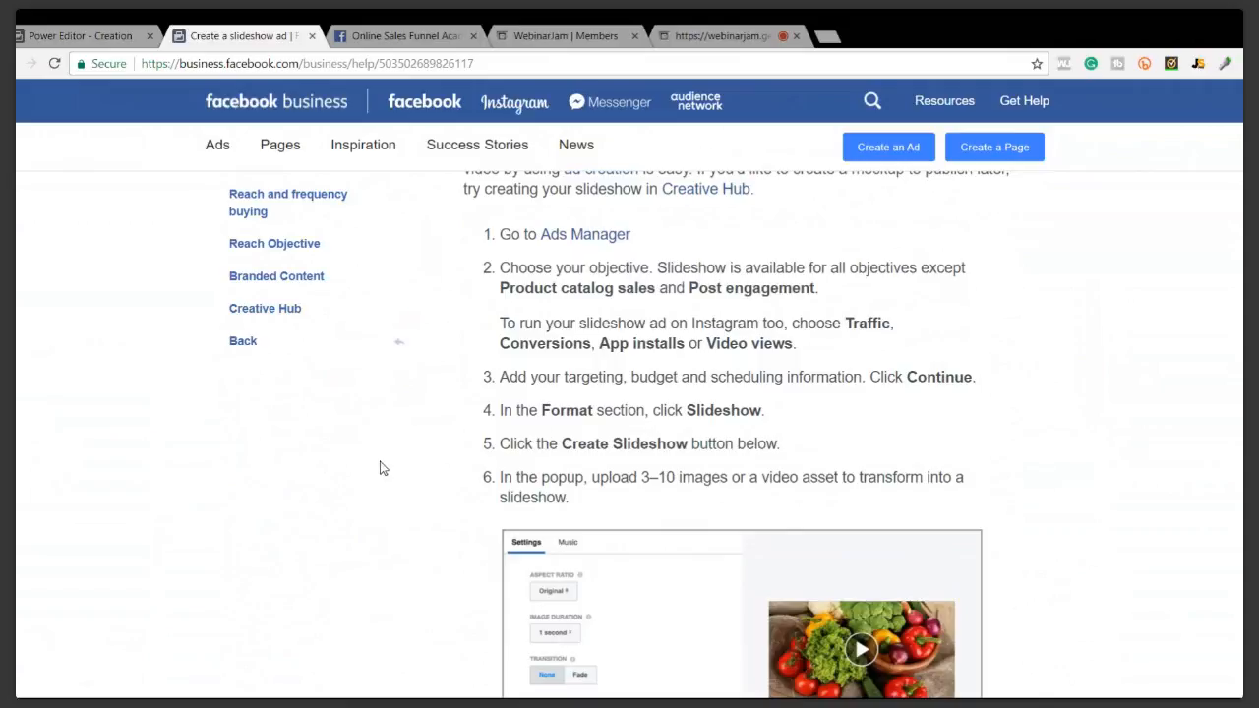
pyautogui.scroll(-1, 382, 469)
pyautogui.scroll(-5, 380, 467)
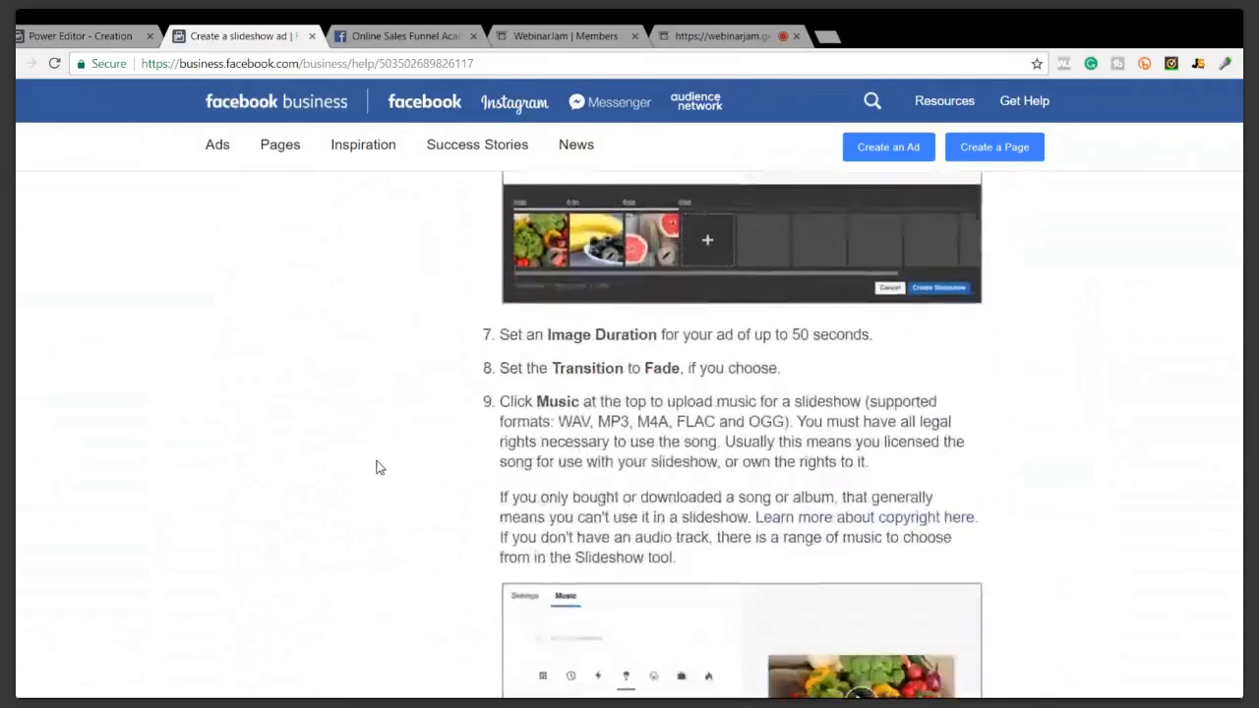
pyautogui.scroll(2, 537, 259)
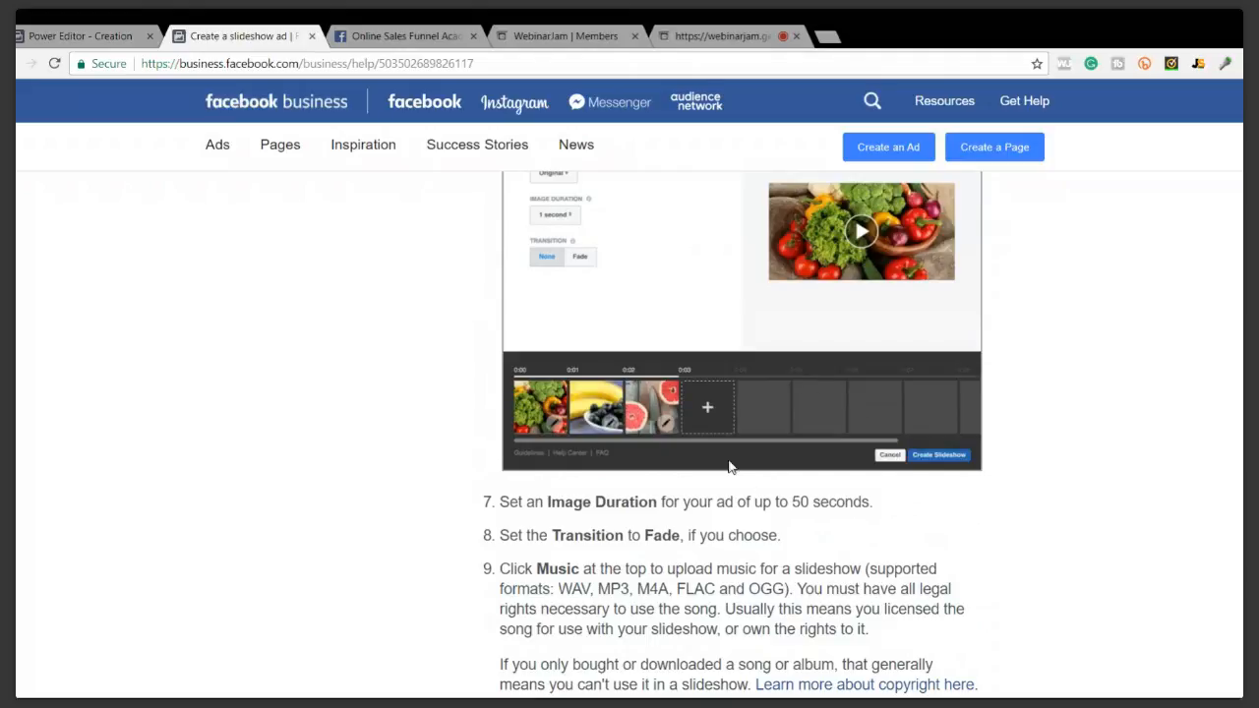
pyautogui.moveTo(792, 502); pyautogui.dragTo(869, 502)
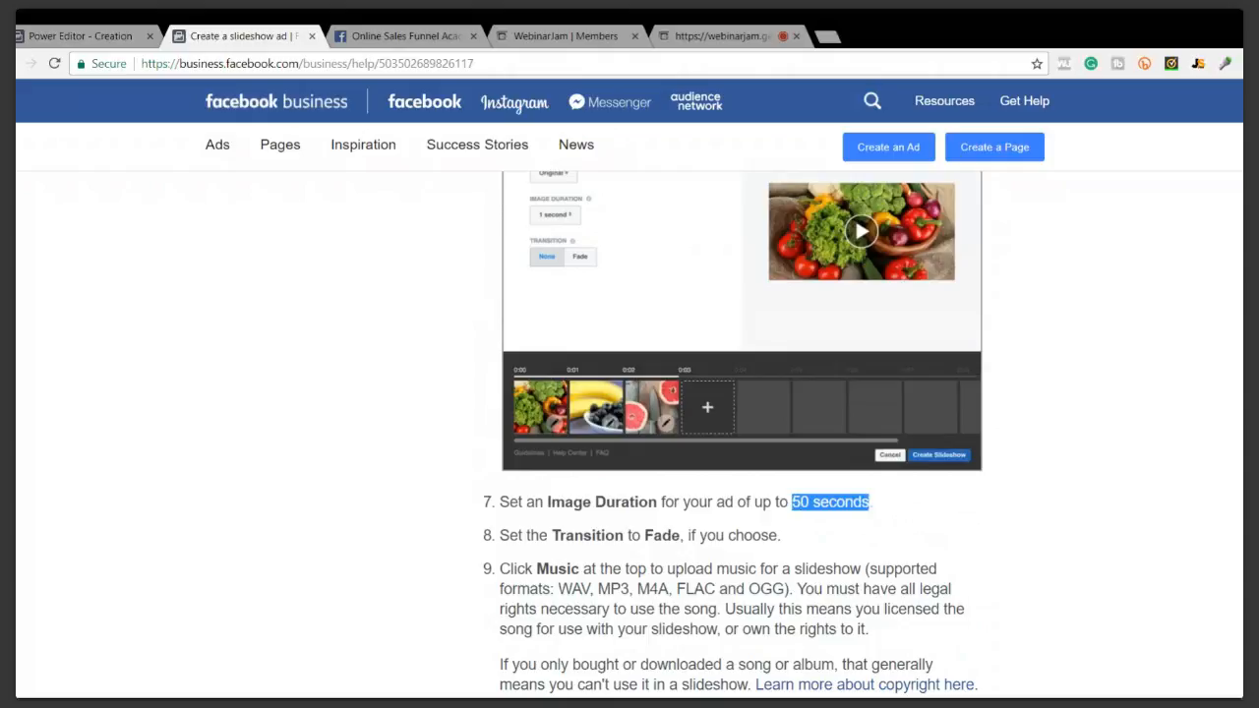
pyautogui.click(885, 561)
pyautogui.scroll(-1, 737, 567)
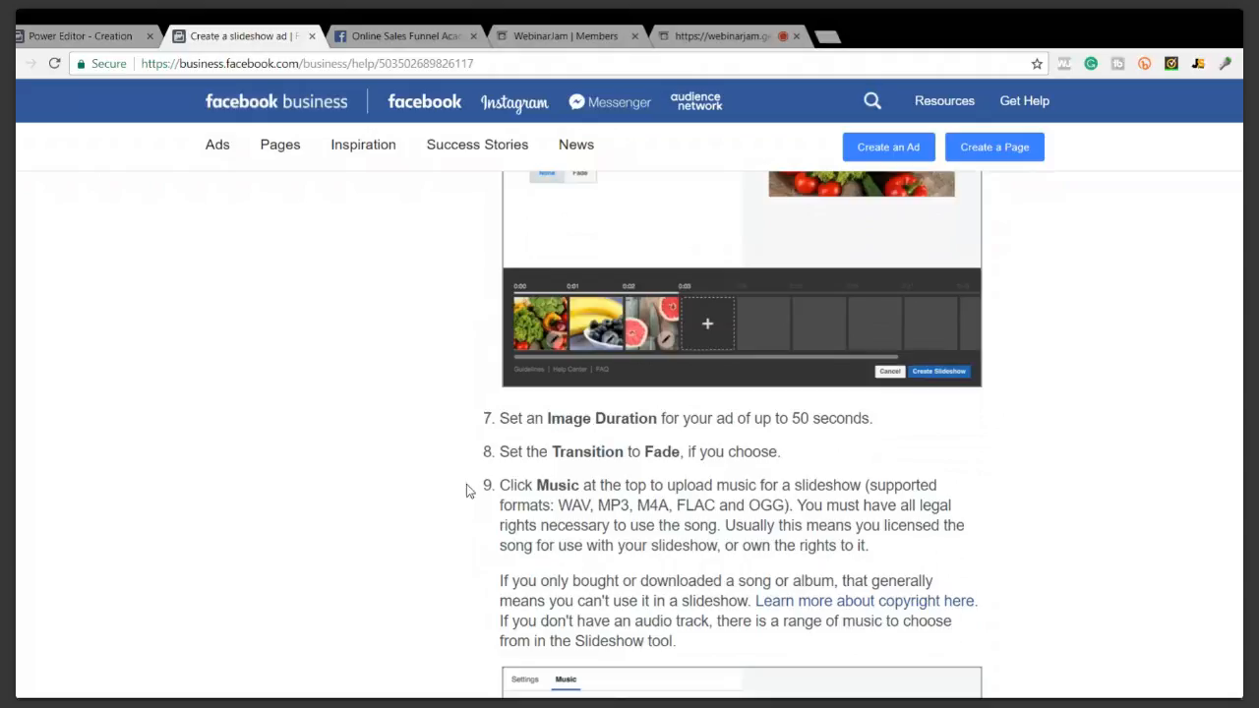
# Read the article's guidance on music, photo text and thumbnails, and examine the recommended image dimensions for best results
pyautogui.scroll(-5, 466, 484)
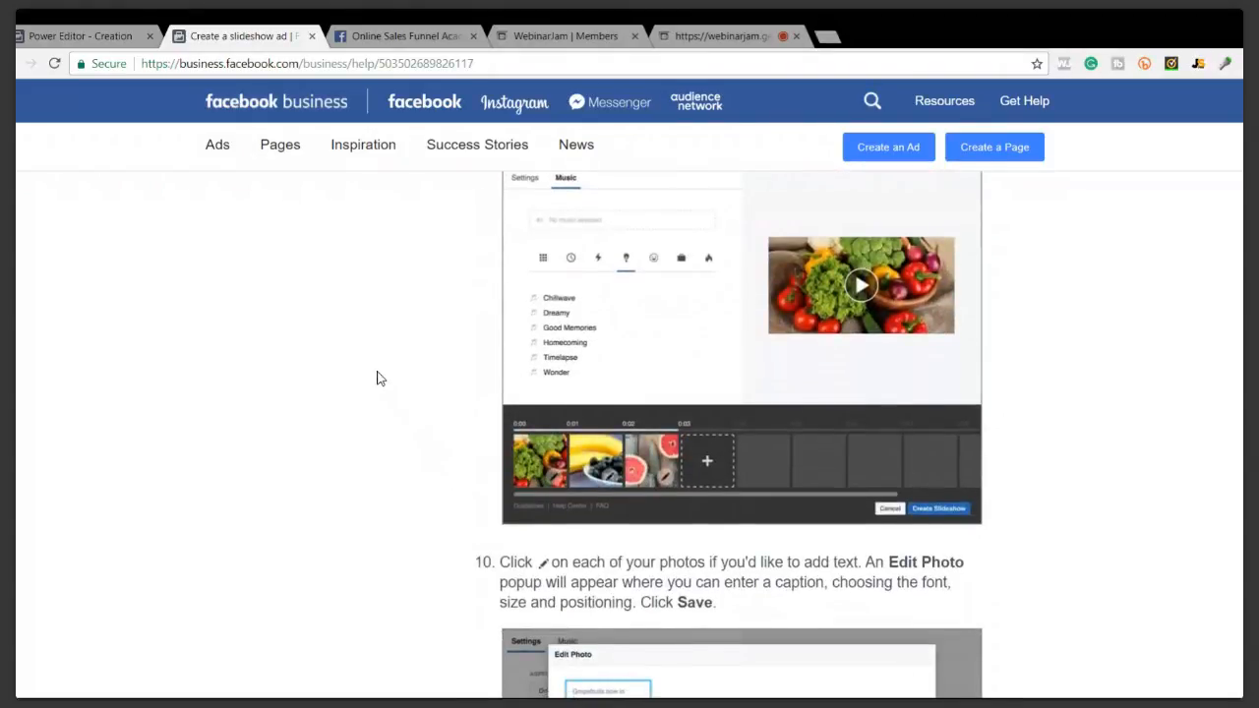
pyautogui.scroll(-2, 379, 377)
pyautogui.scroll(-3, 349, 355)
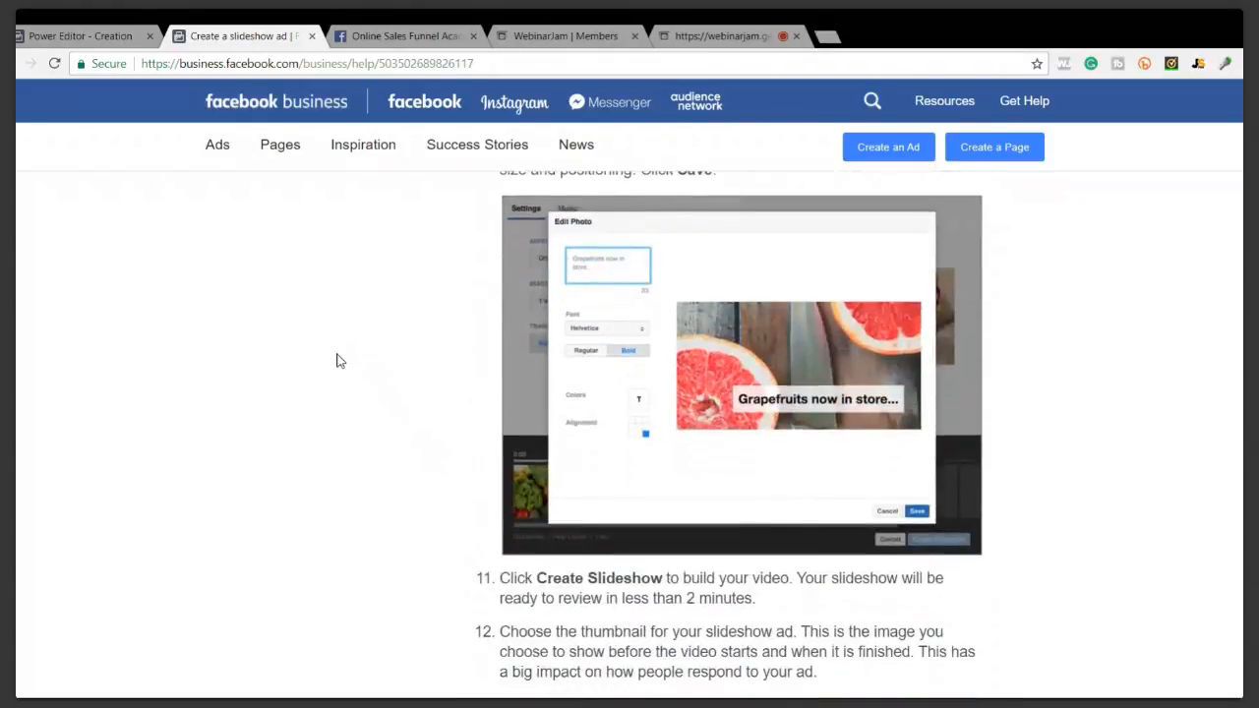
pyautogui.scroll(-2, 334, 358)
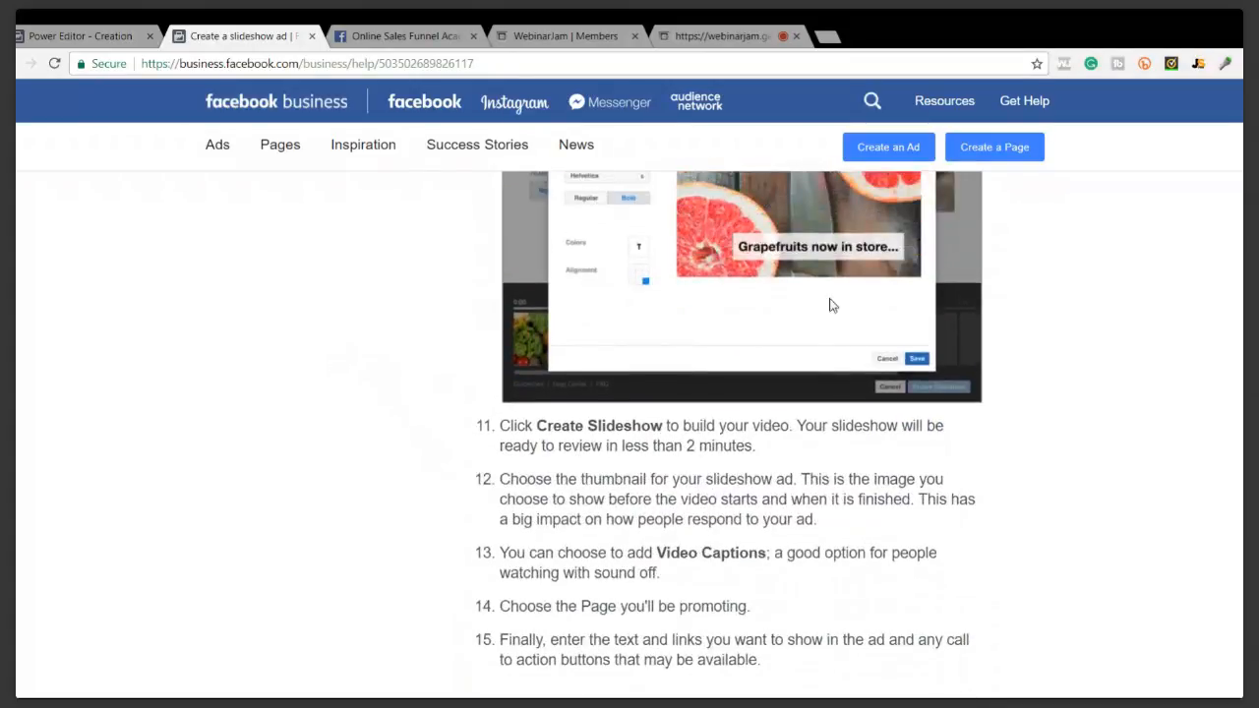
pyautogui.scroll(1, 787, 354)
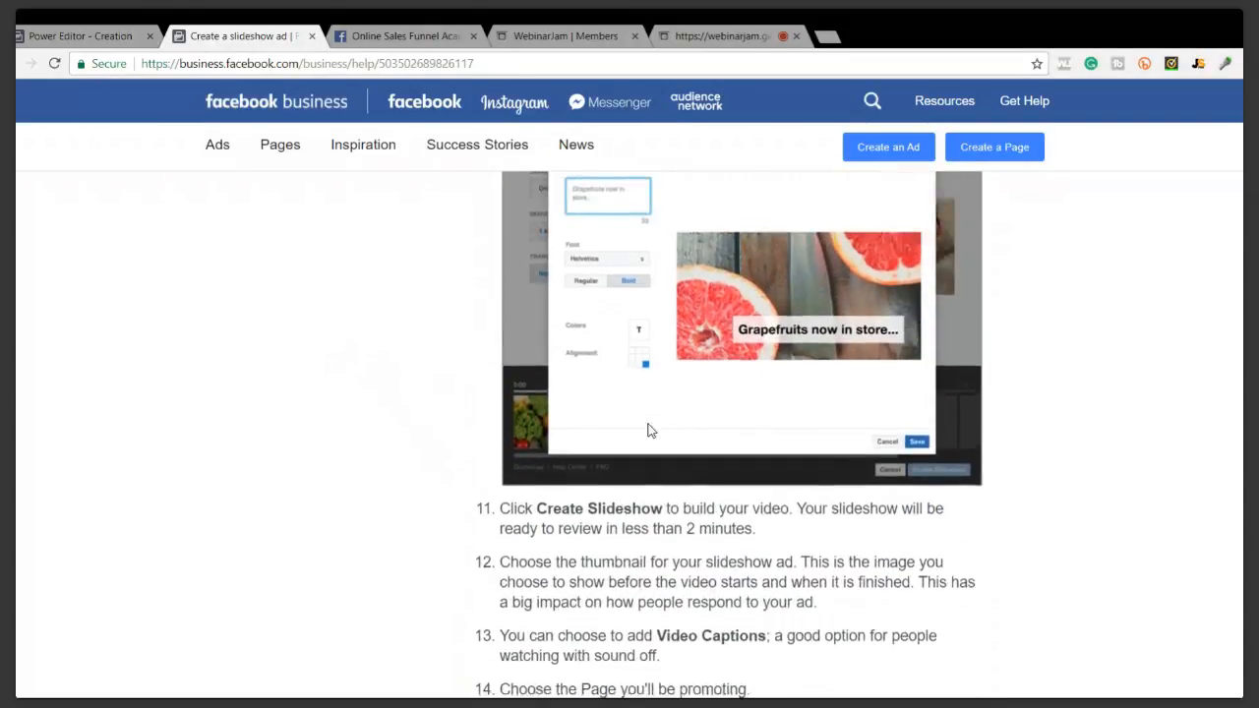
pyautogui.scroll(-5, 648, 430)
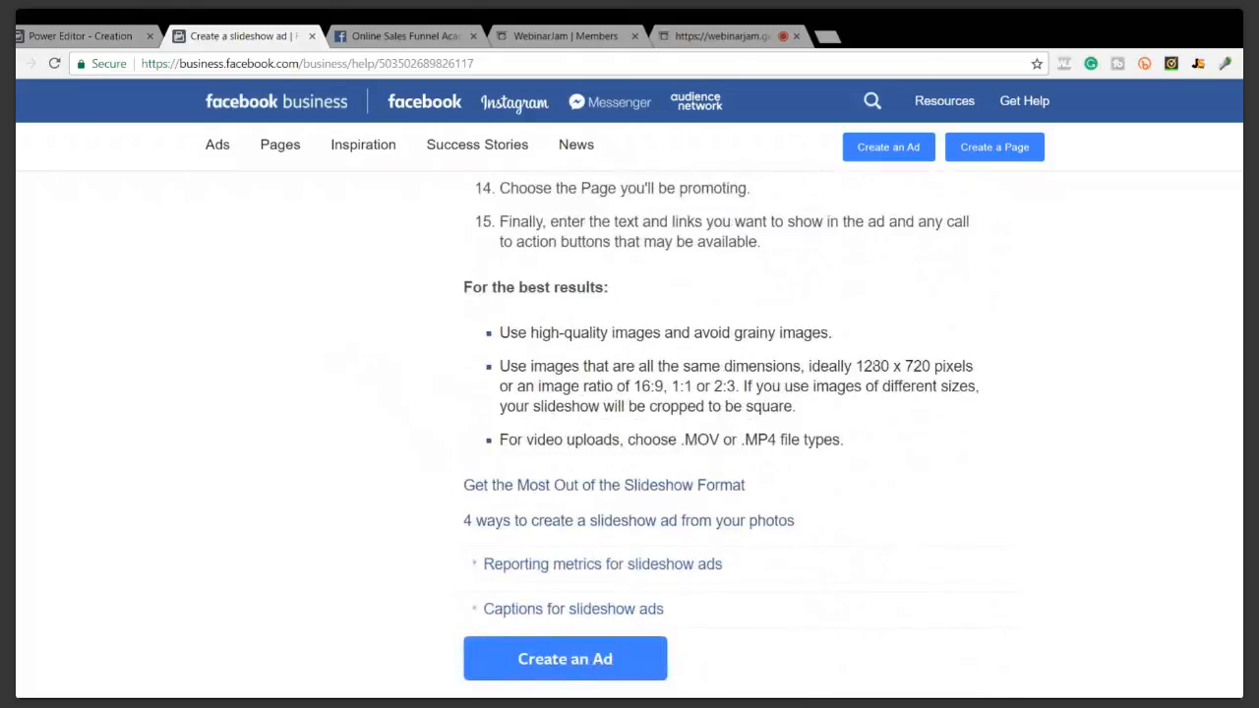
pyautogui.moveTo(855, 366); pyautogui.dragTo(934, 366)
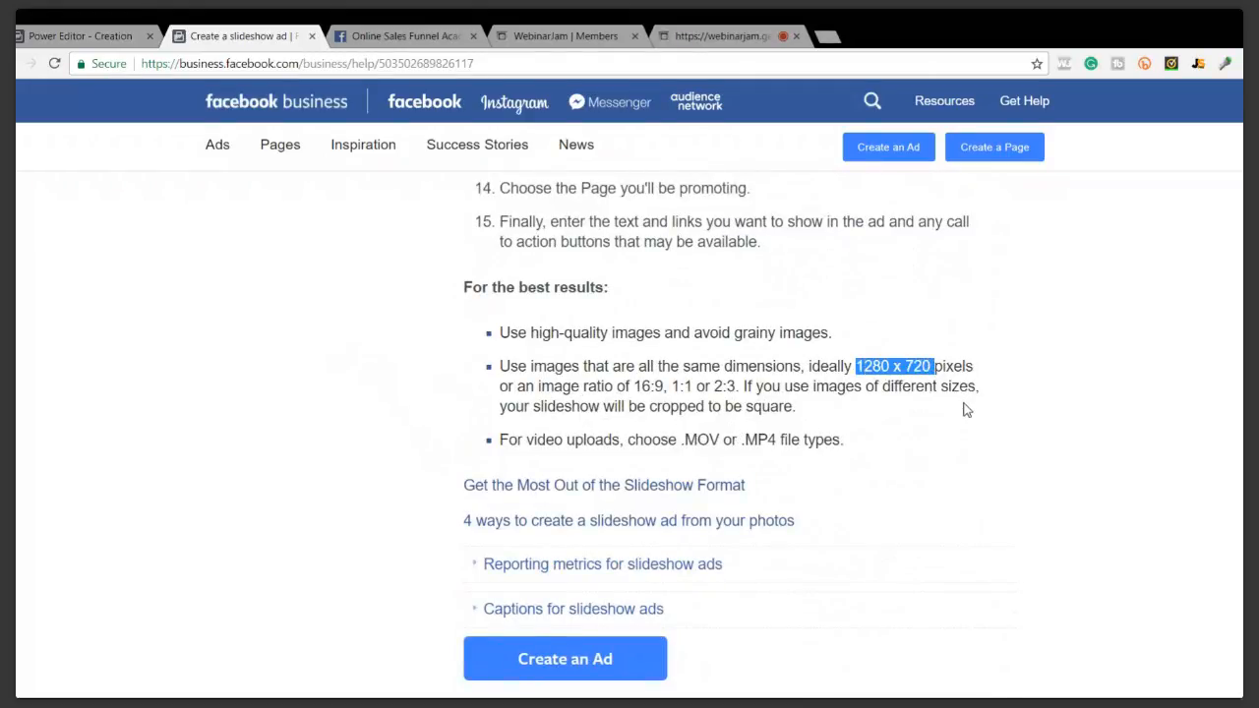
pyautogui.click(922, 386)
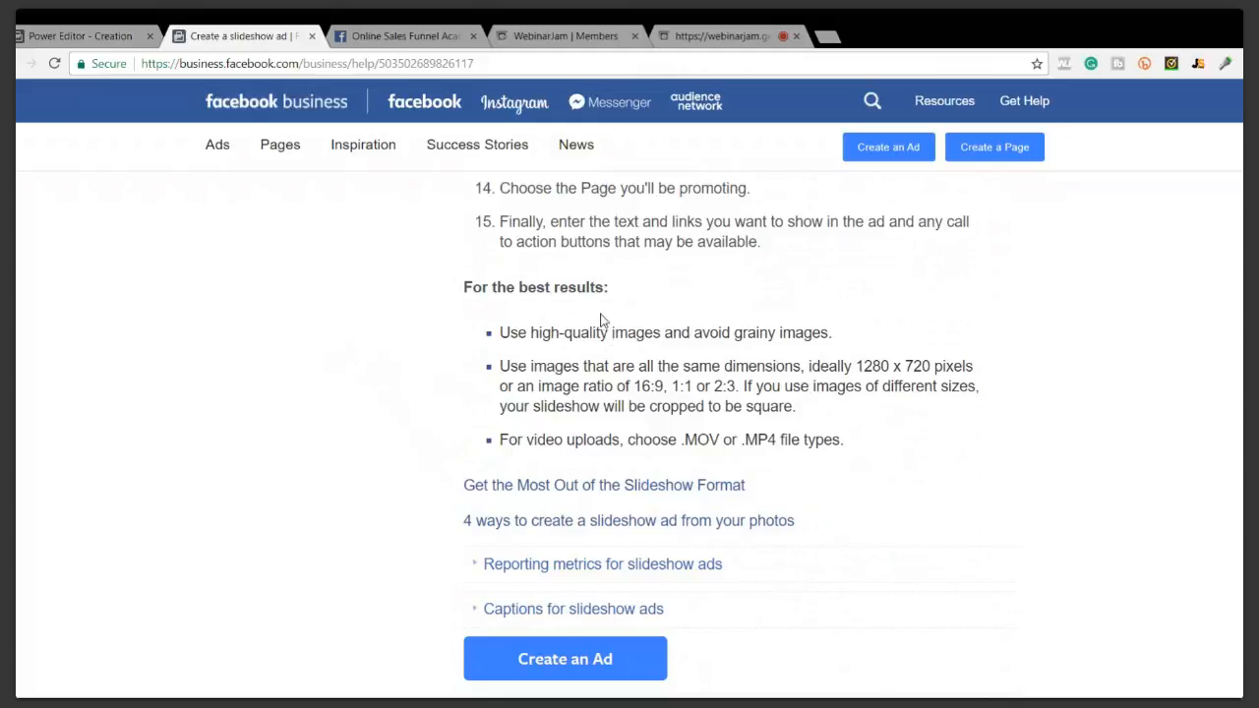
pyautogui.click(830, 38)
pyautogui.write('ww')
pyautogui.write('w.canva.com')
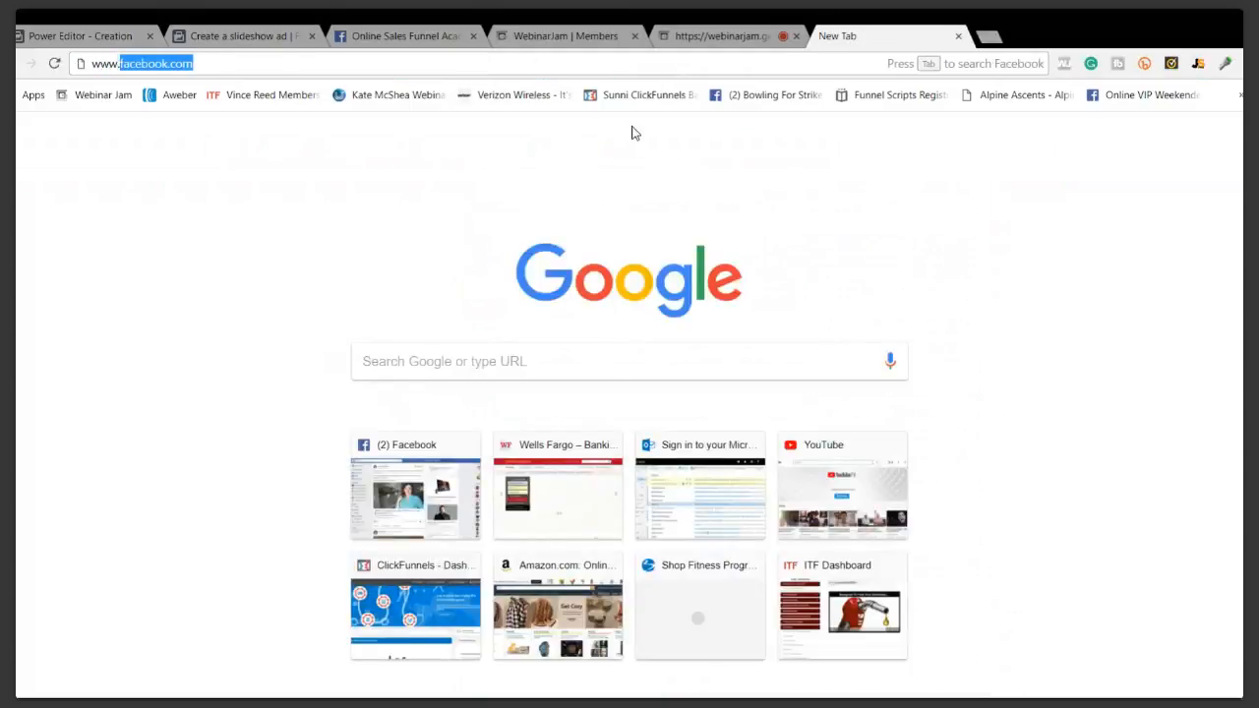
pyautogui.press('Return')
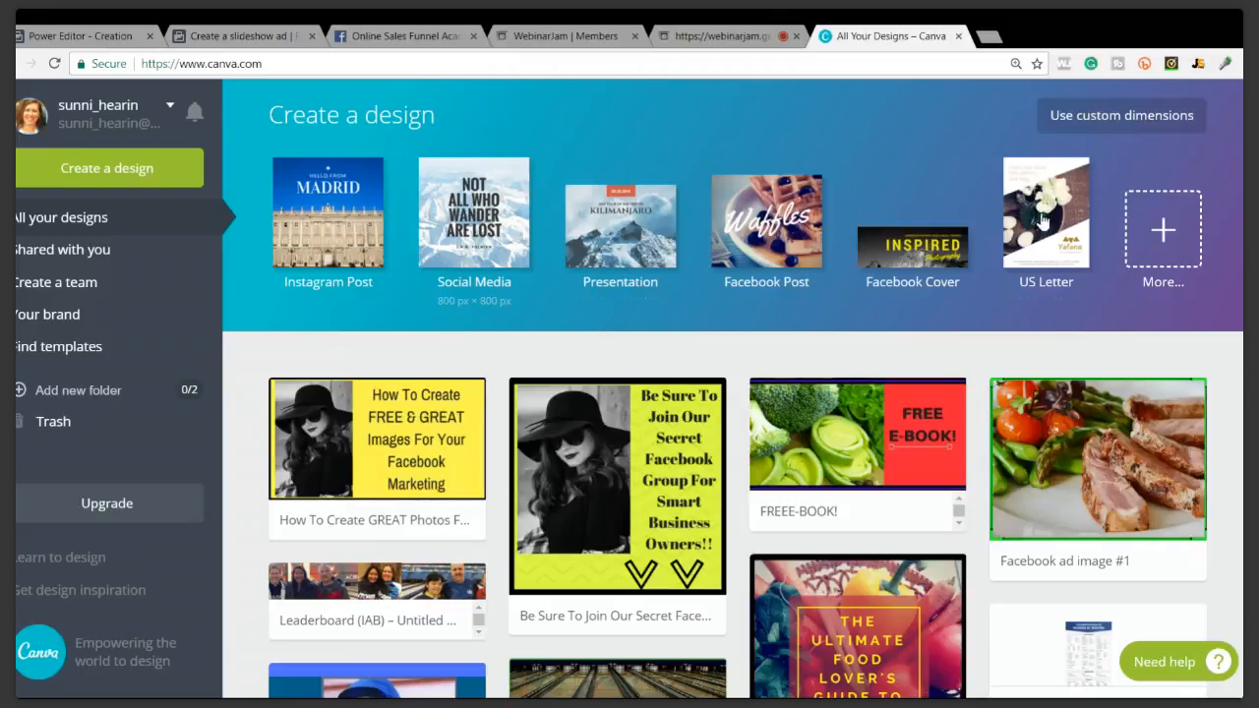
# Create a new blank Canva design with custom dimensions of 1280 × 720 px
pyautogui.click(1102, 122)
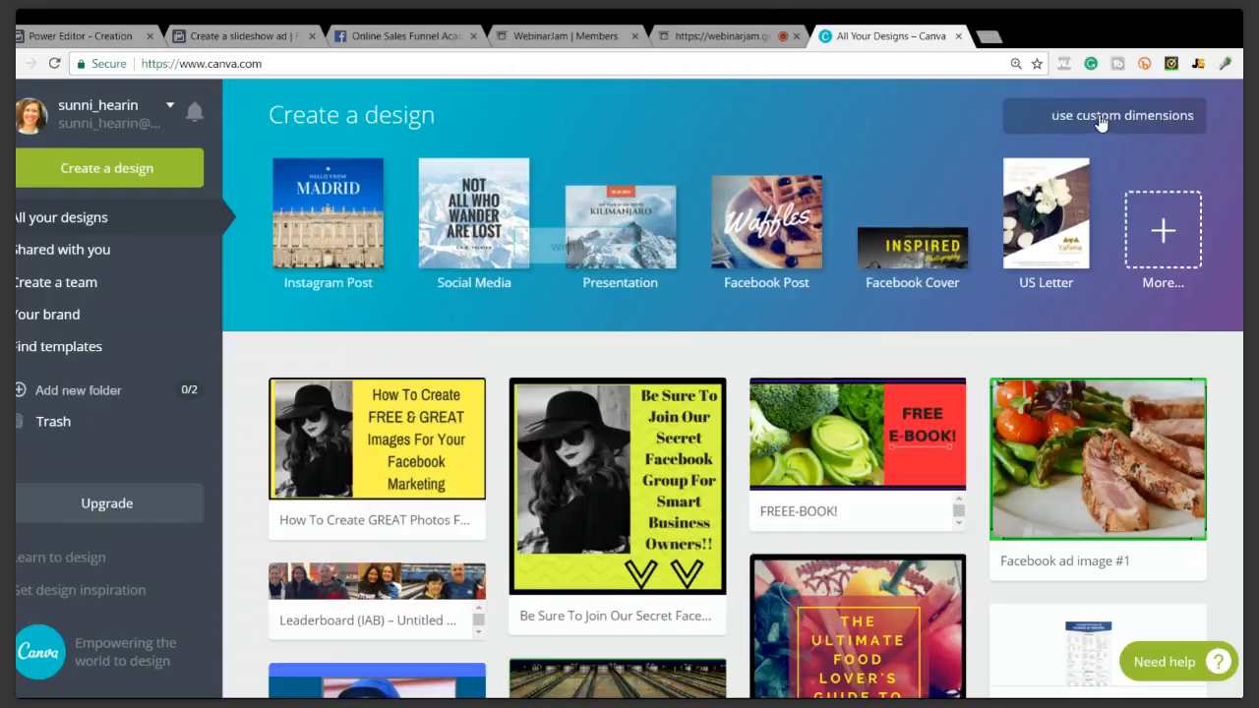
pyautogui.write('1280')
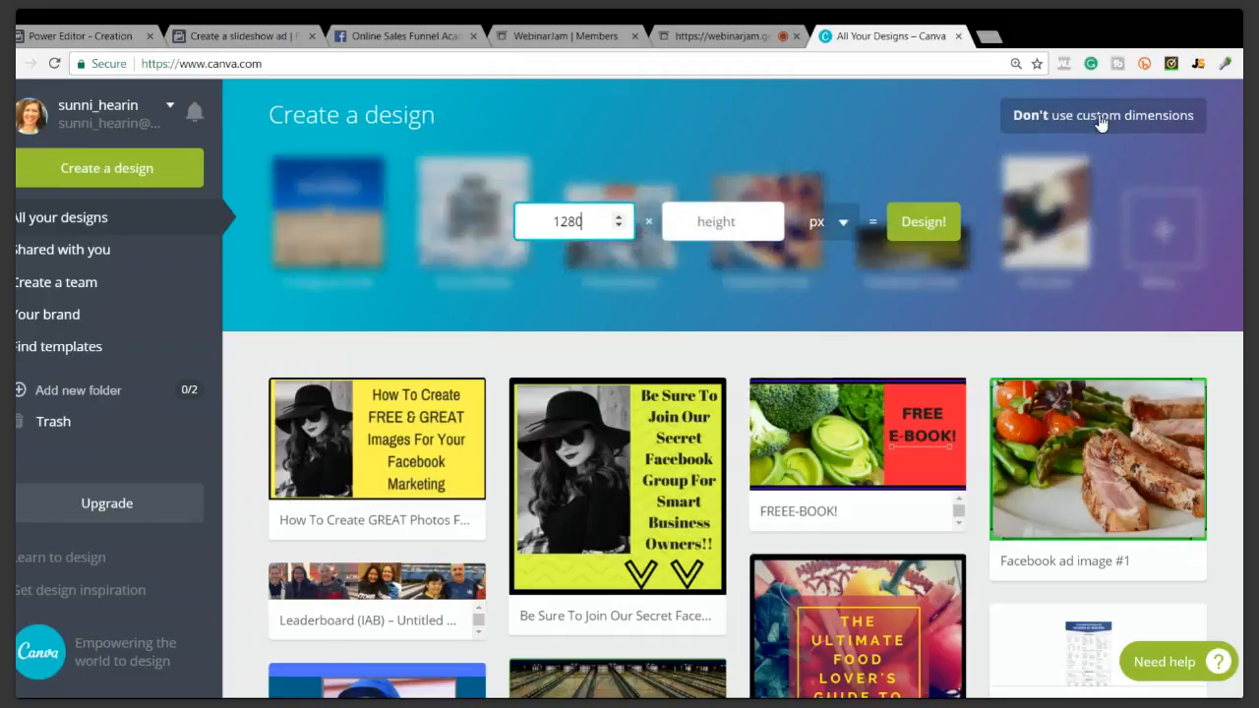
pyautogui.press('Tab')
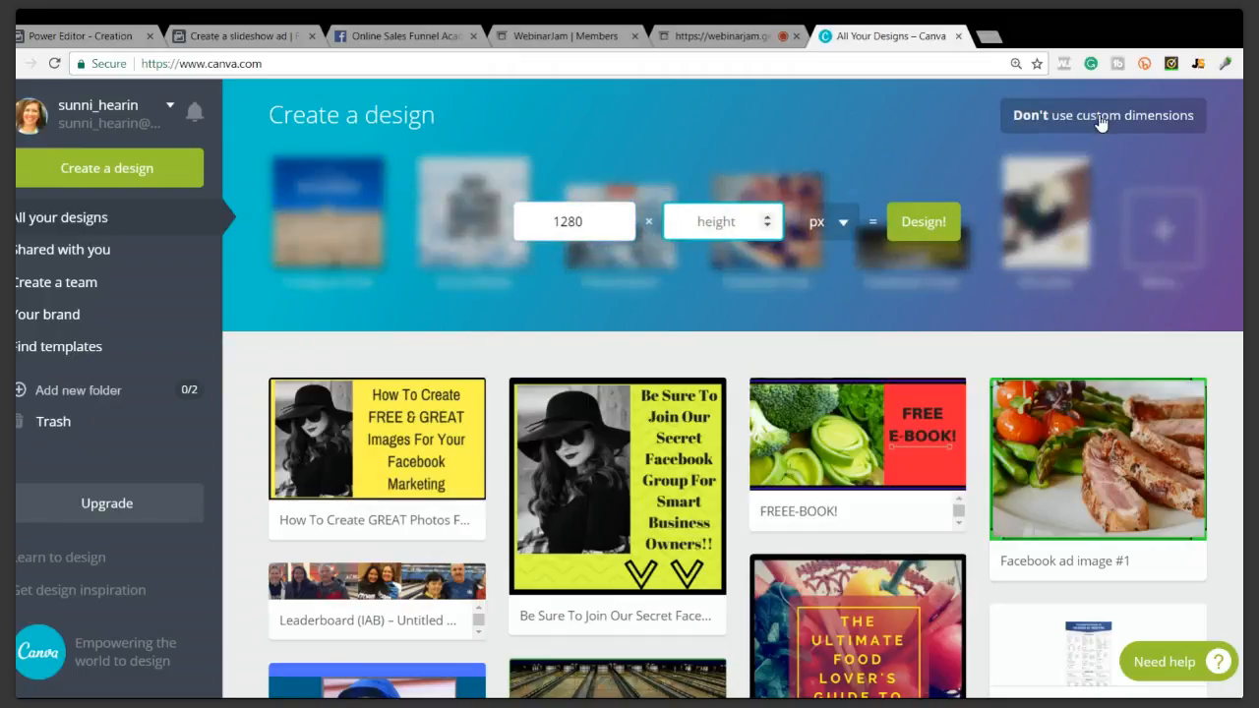
pyautogui.write('720')
pyautogui.click(939, 232)
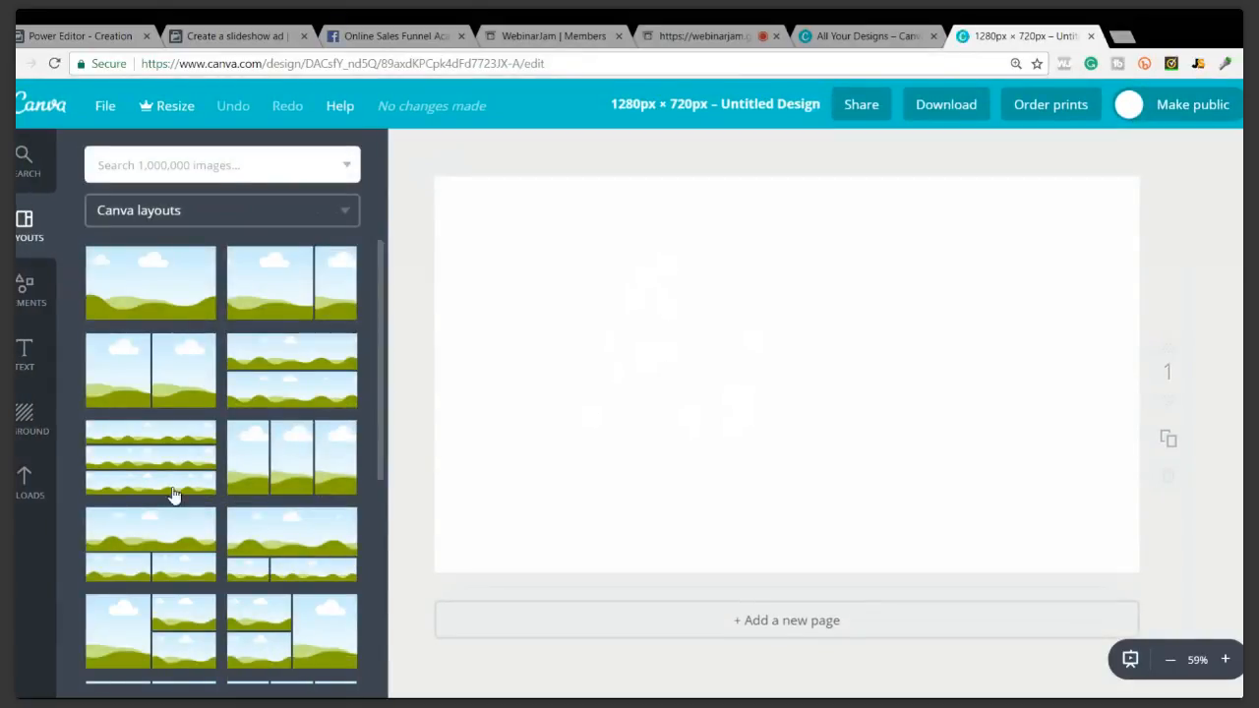
# Open the Pixabay free image site in a new browser tab
pyautogui.click(883, 29)
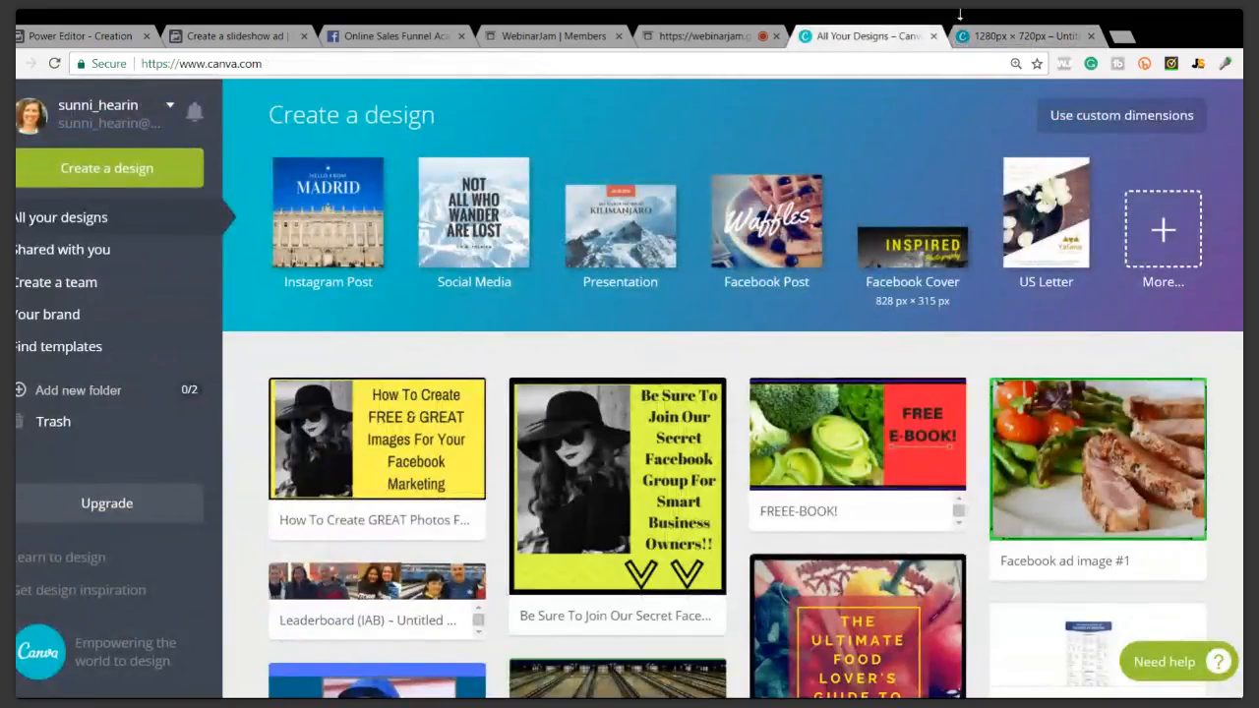
pyautogui.click(1122, 36)
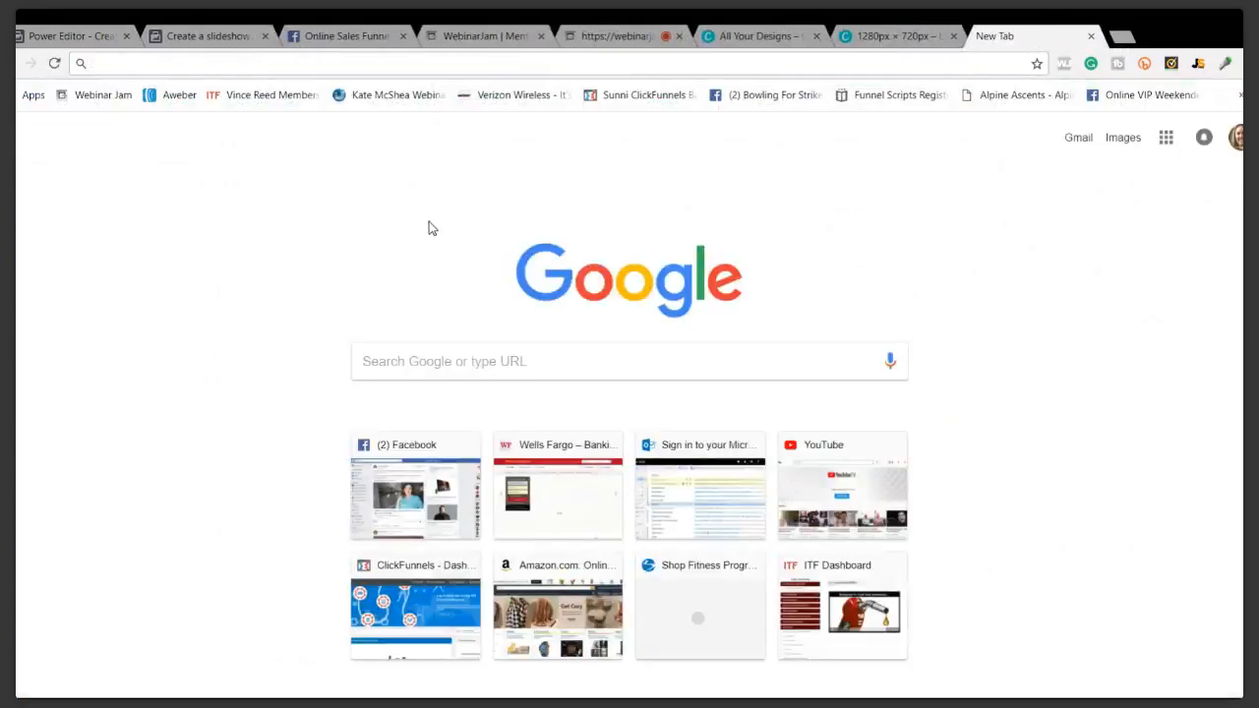
pyautogui.write('pixaba')
pyautogui.press('Return')
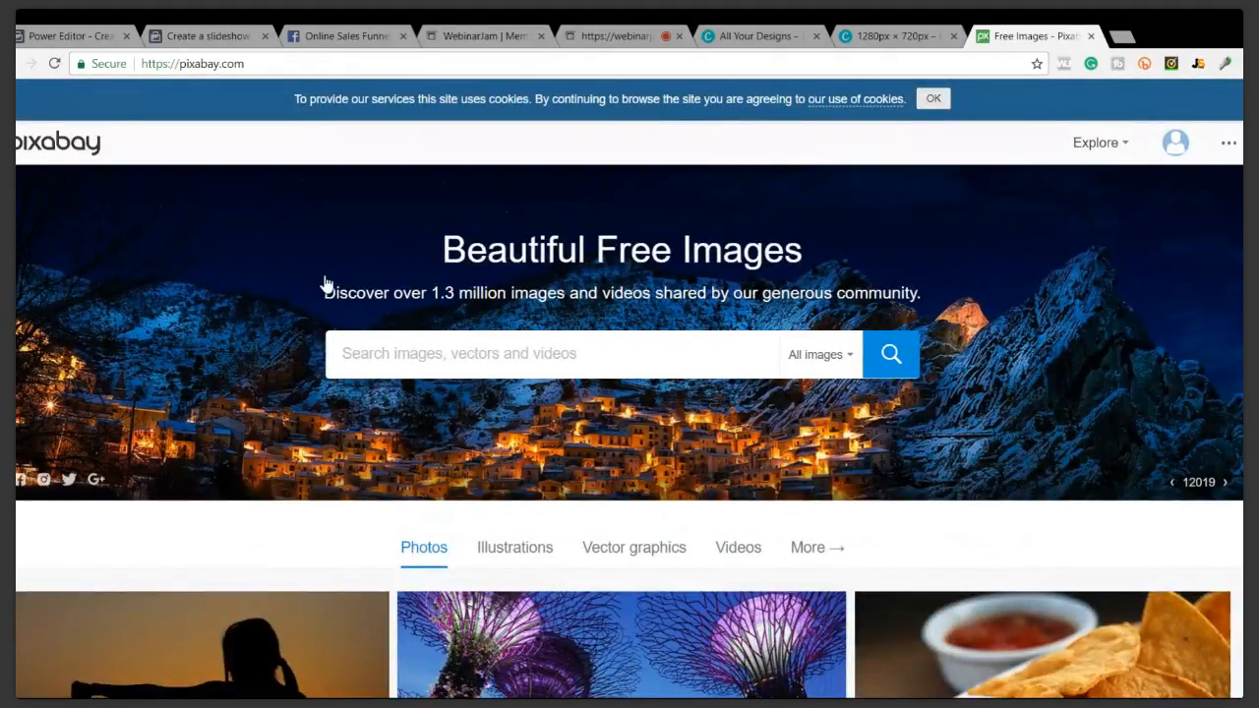
# Browse the free photos on Pixabay's home page and open the full Editor's Choice collection
pyautogui.scroll(-5, 332, 328)
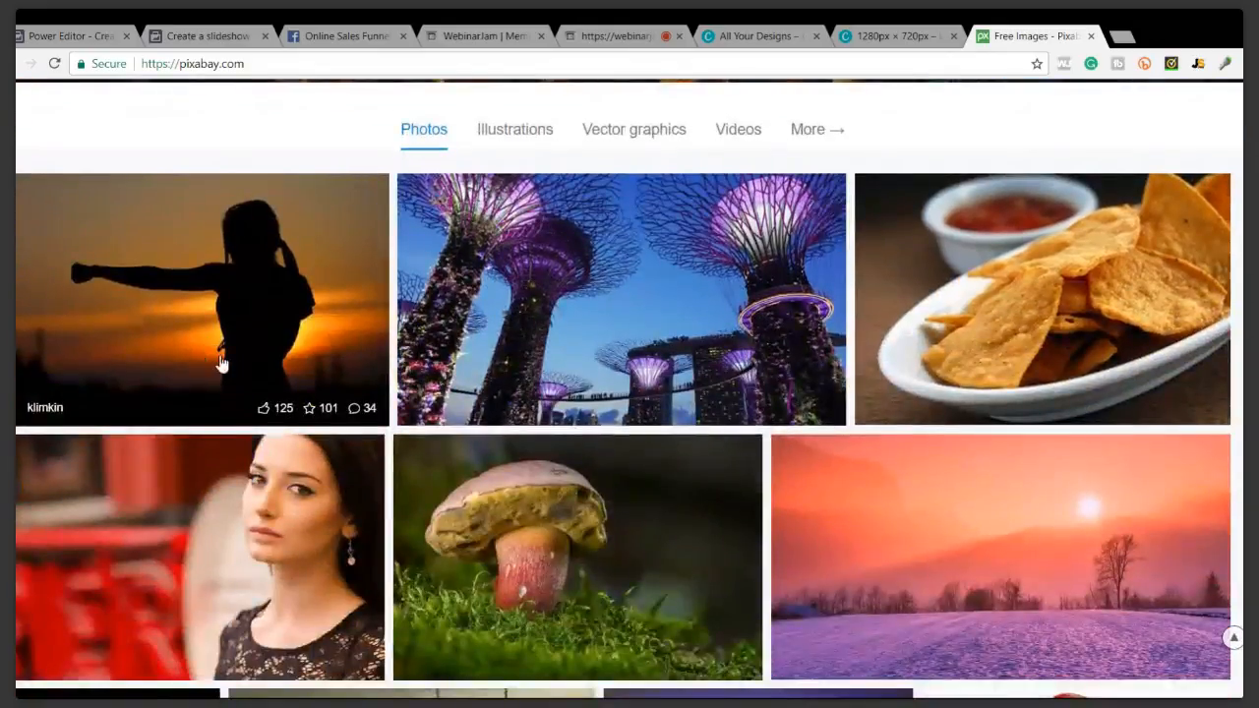
pyautogui.scroll(-7, 118, 354)
pyautogui.scroll(-5, 110, 360)
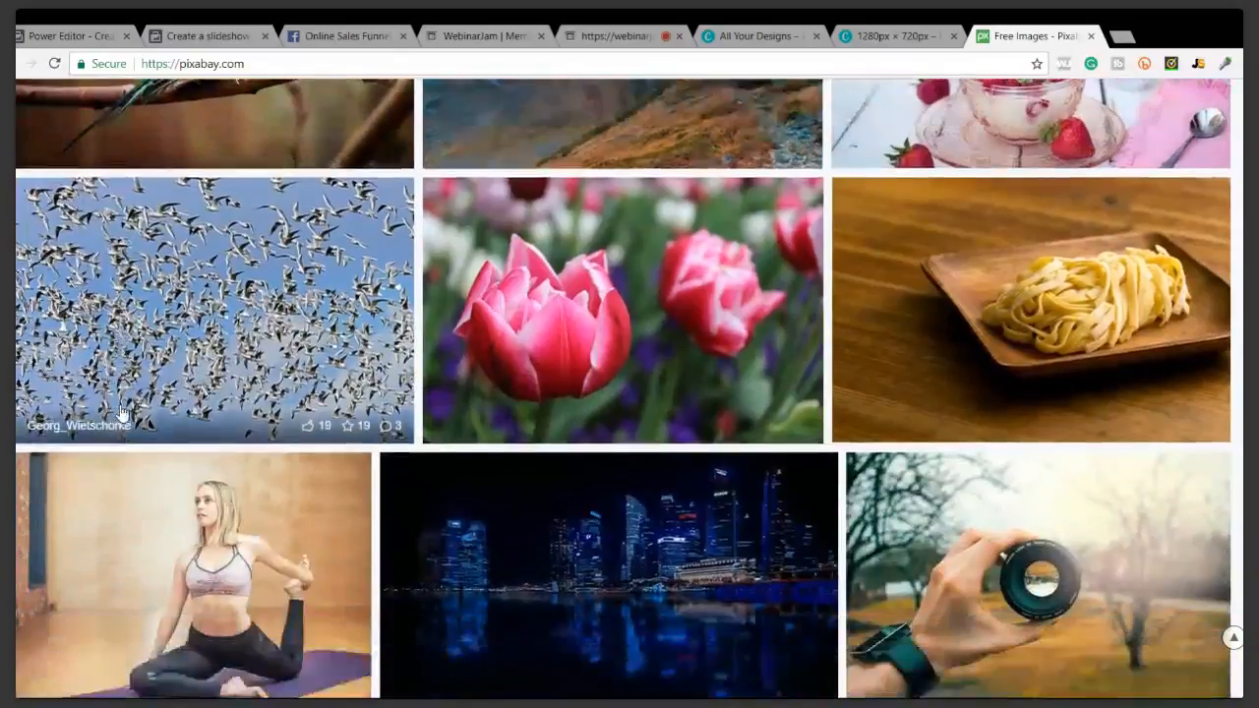
pyautogui.scroll(-2, 122, 412)
pyautogui.scroll(-3, 122, 413)
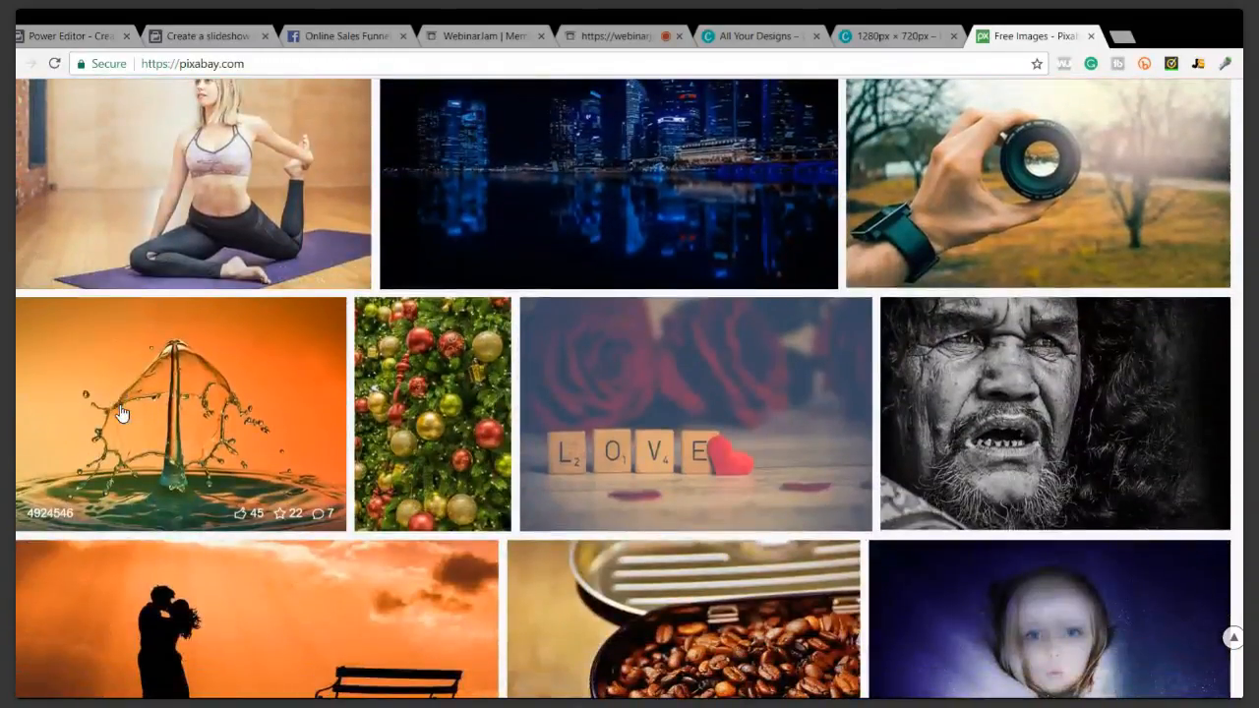
pyautogui.scroll(-4, 121, 413)
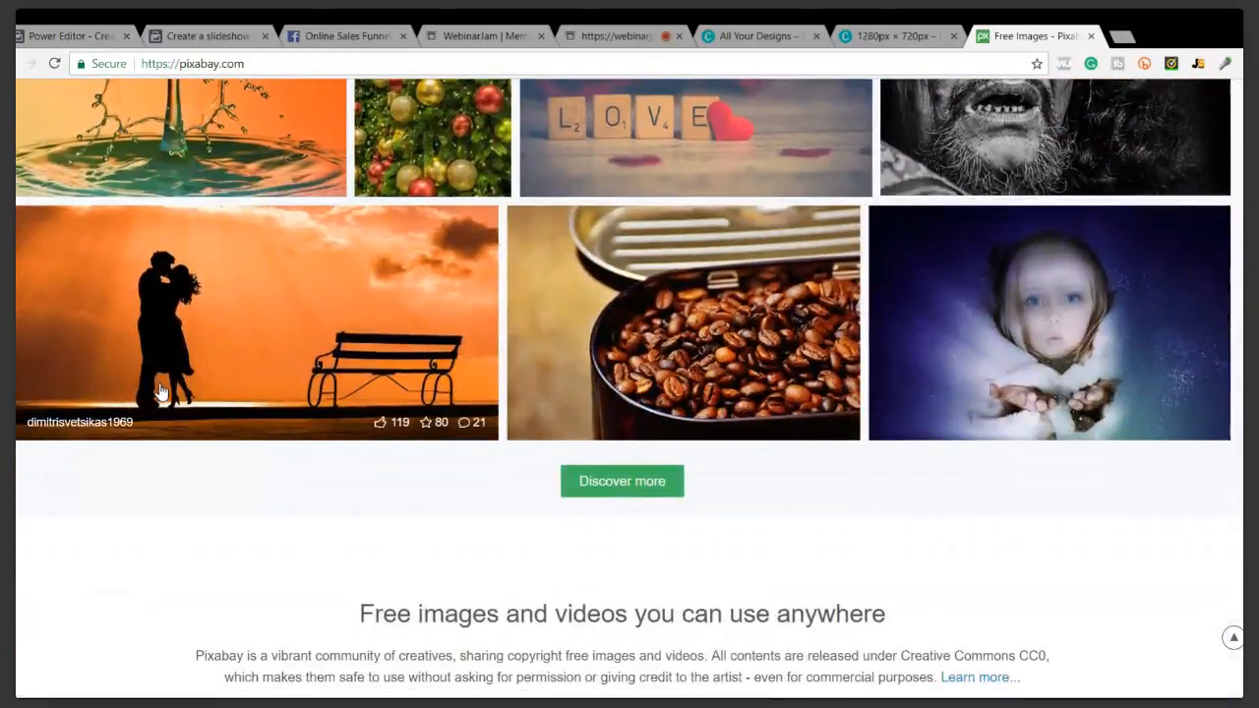
pyautogui.click(652, 486)
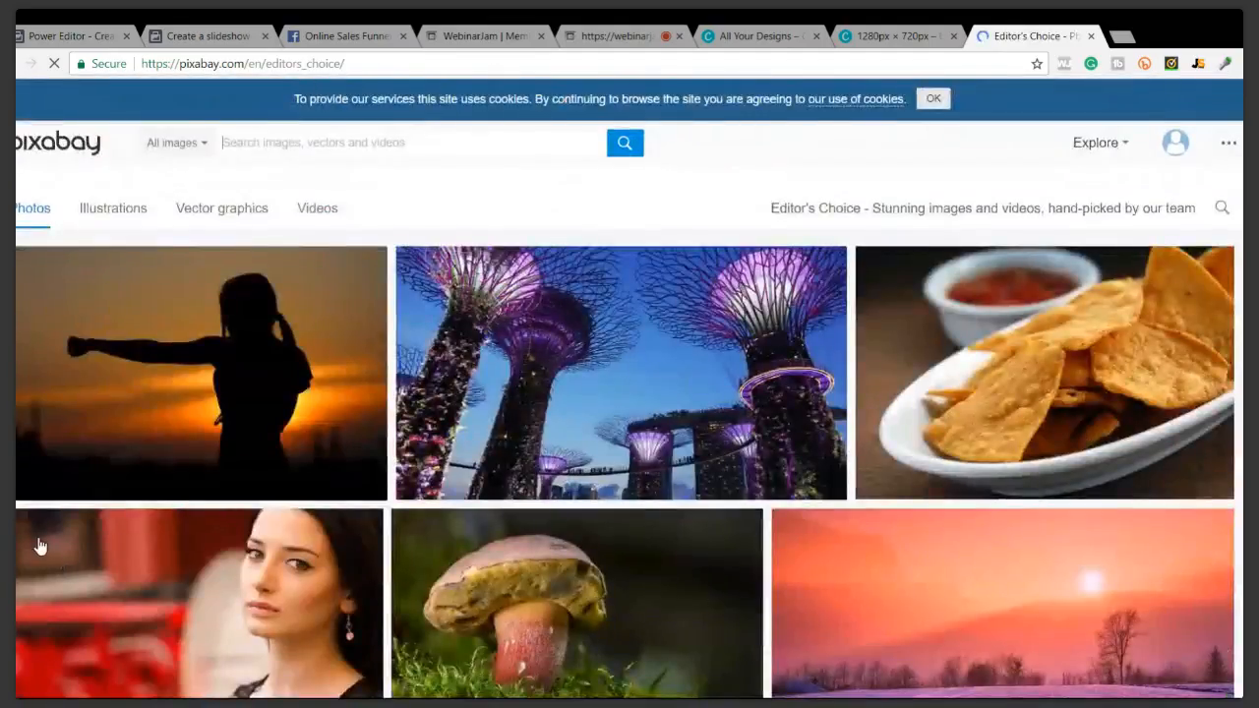
# Look through the photos in Pixabay's Editor's Choice collection and return to its beginning
pyautogui.scroll(-5, 37, 554)
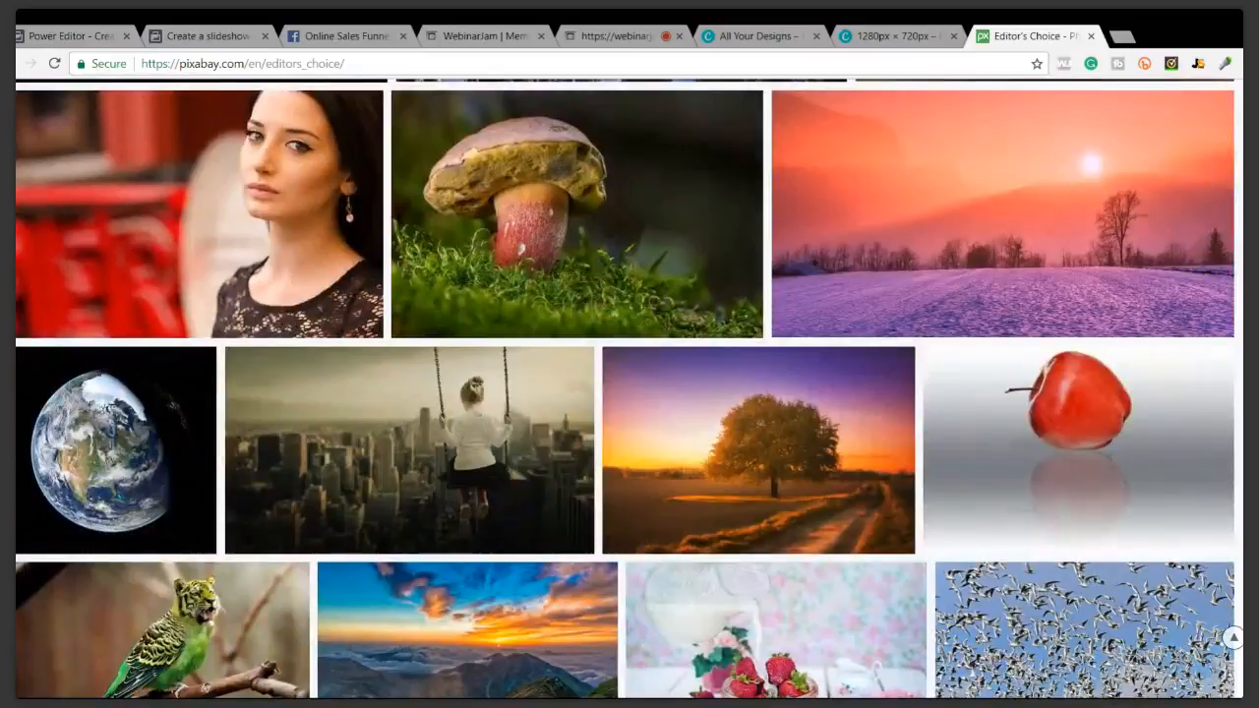
pyautogui.scroll(-6, 82, 403)
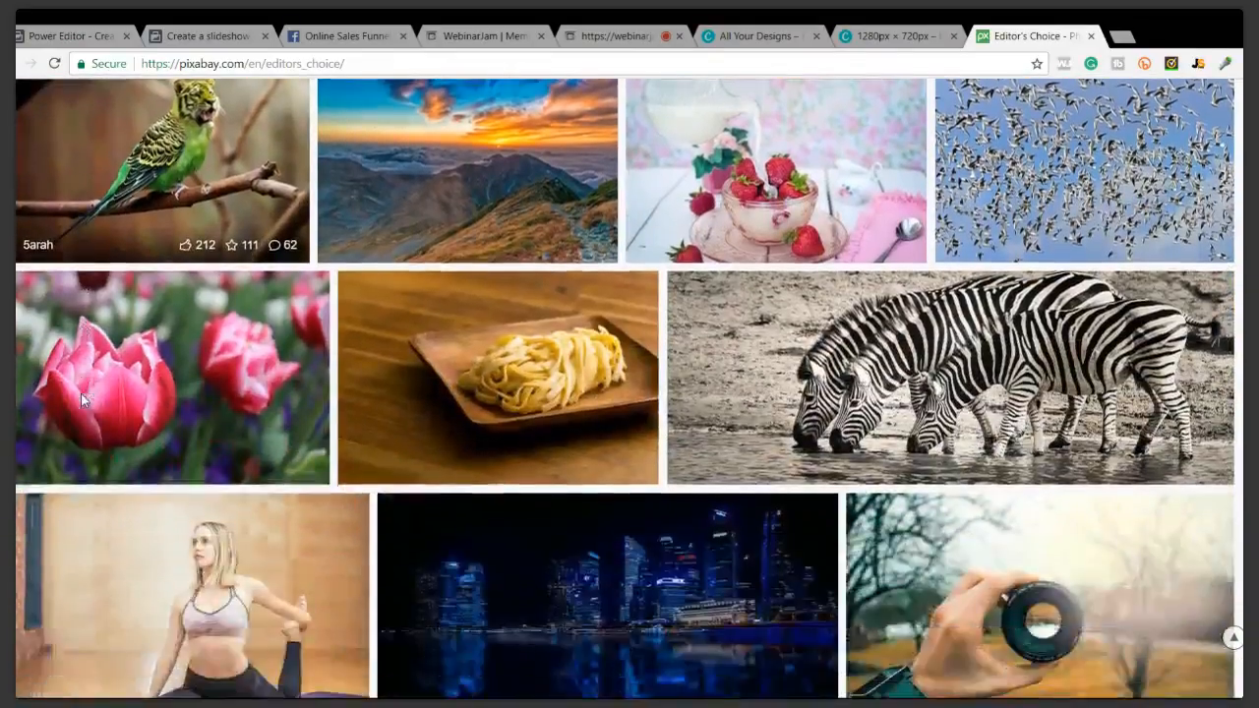
pyautogui.scroll(-1, 83, 403)
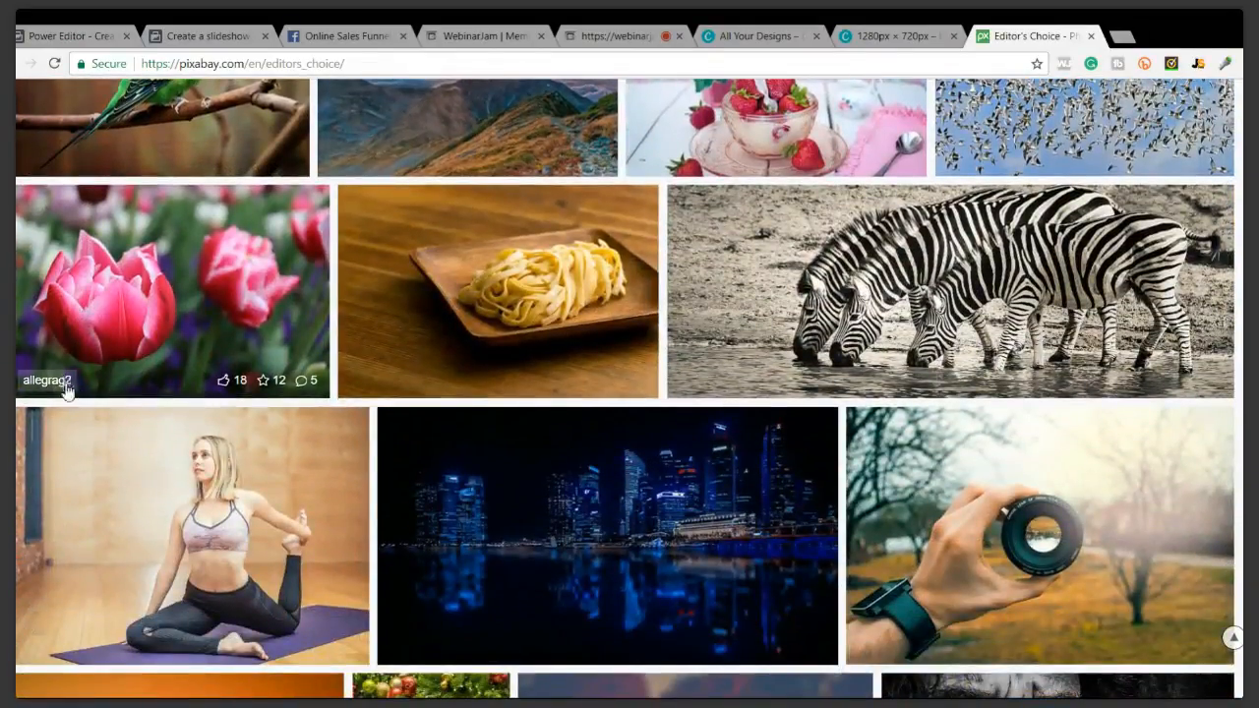
pyautogui.scroll(-3, 59, 393)
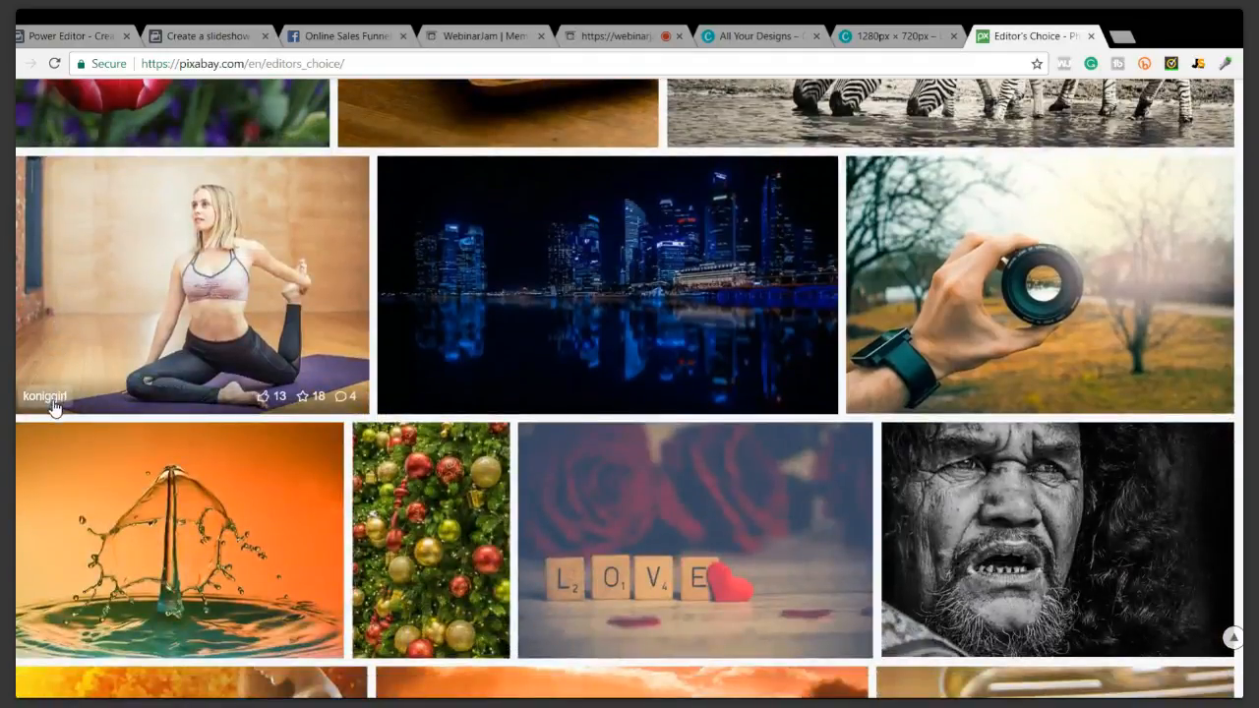
pyautogui.scroll(-6, 56, 397)
pyautogui.scroll(-5, 56, 414)
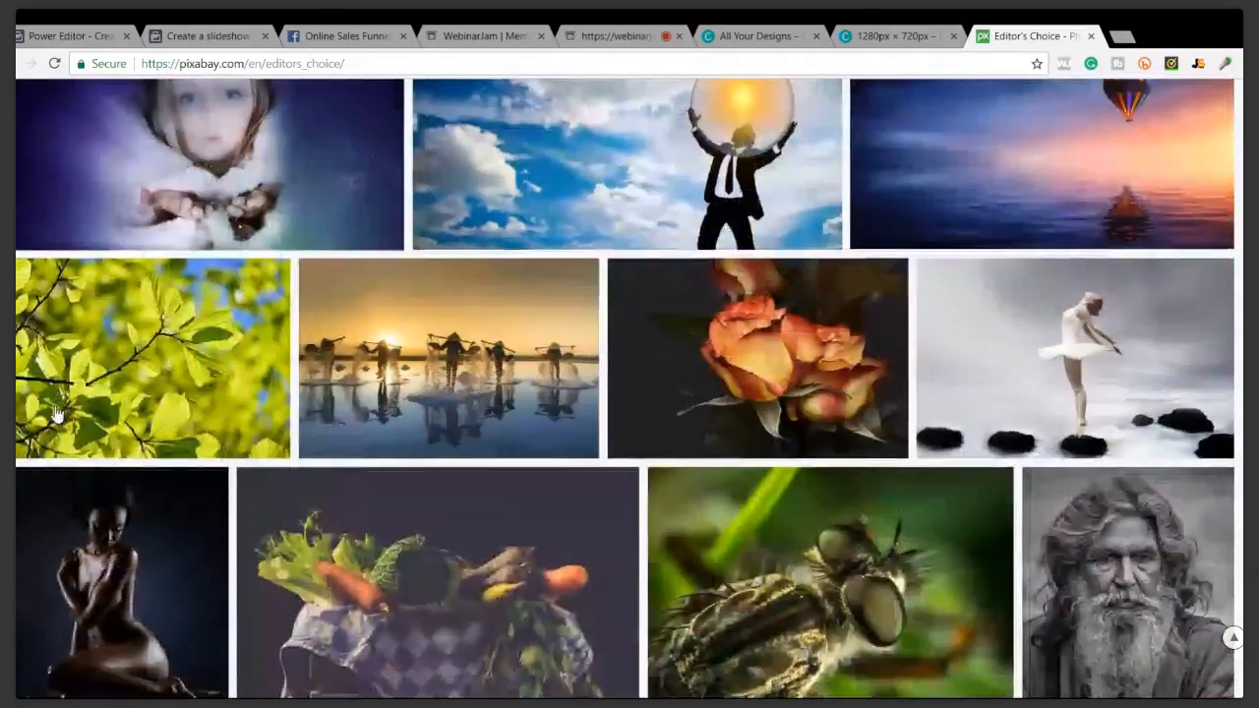
pyautogui.scroll(-3, 55, 415)
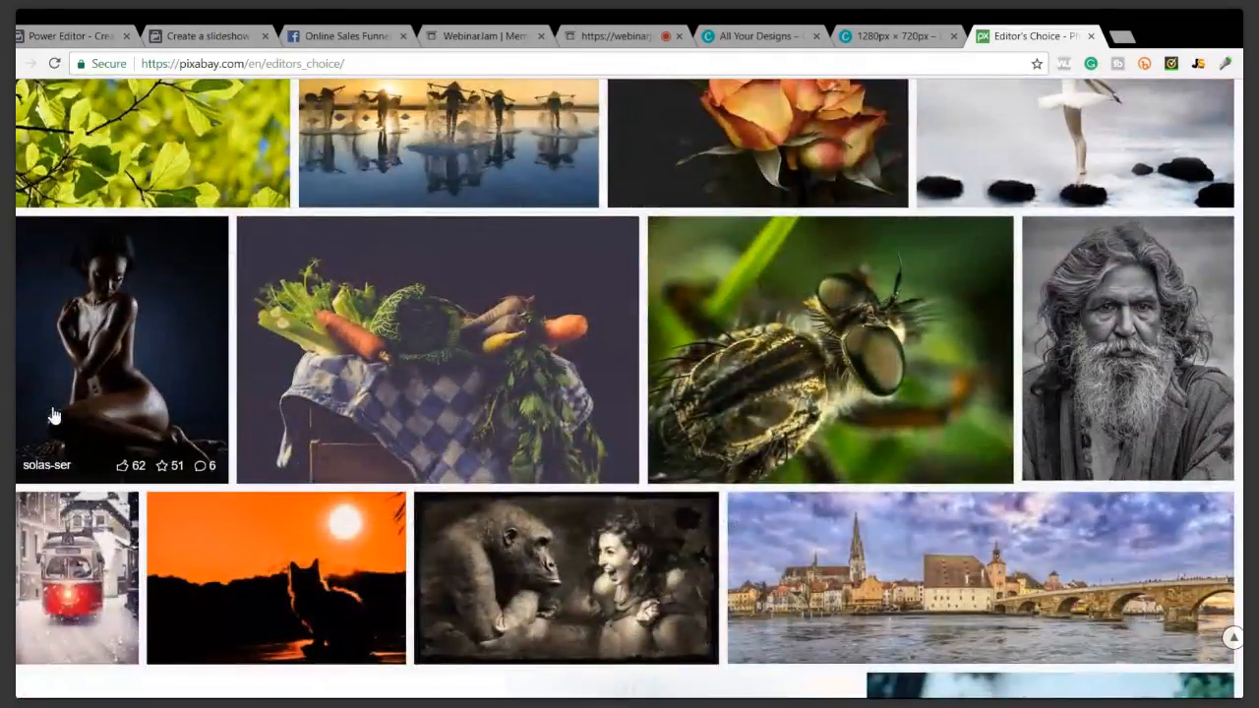
pyautogui.scroll(15, 54, 416)
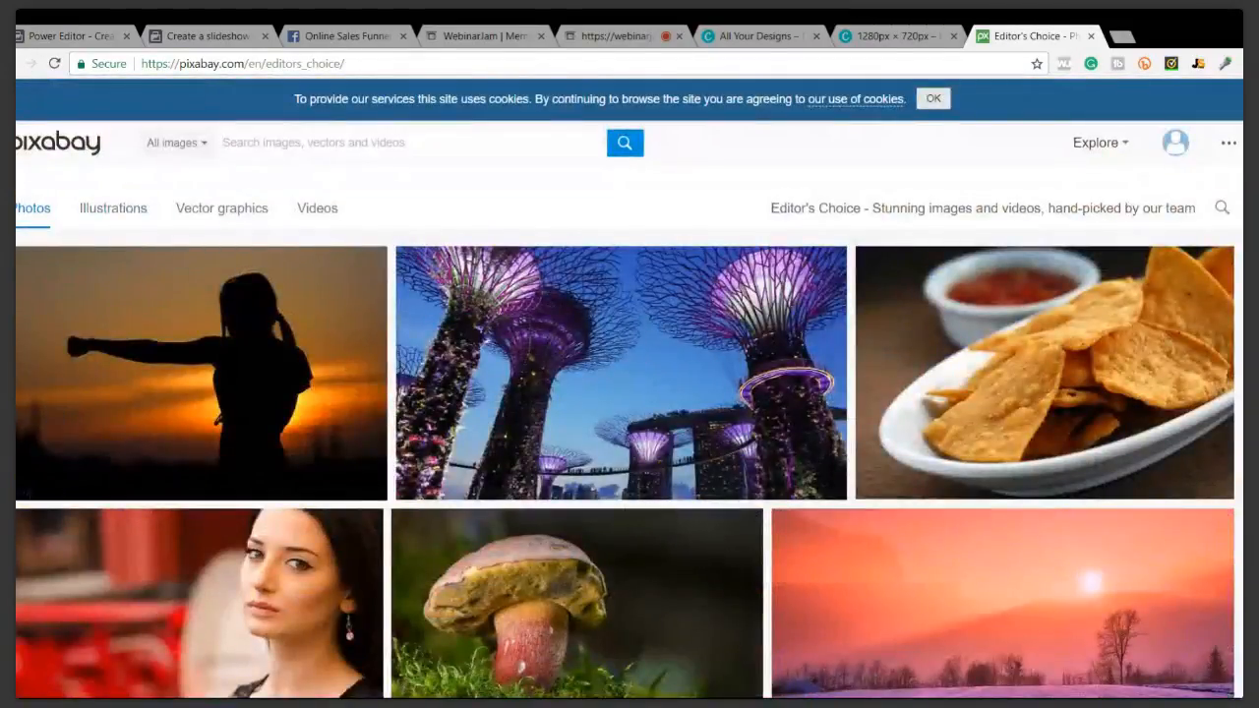
# Search Pixabay for "food" and look through the free images in the results
pyautogui.write('food')
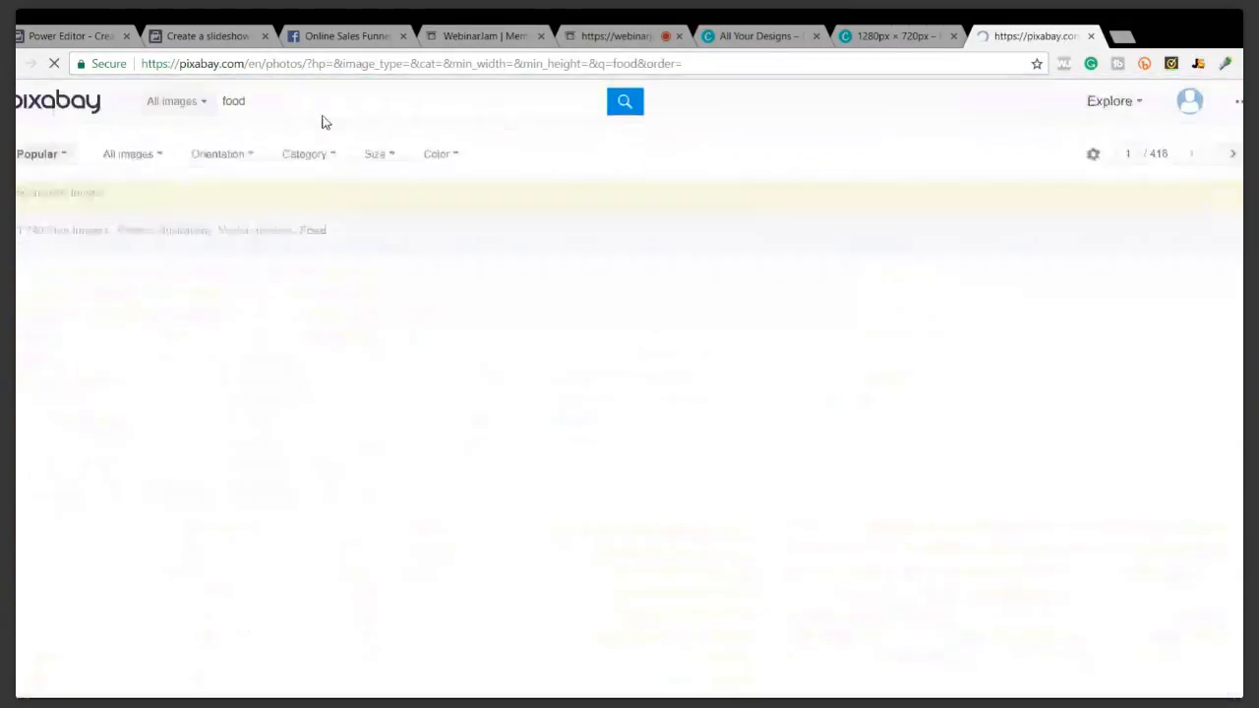
pyautogui.scroll(-1, 20, 440)
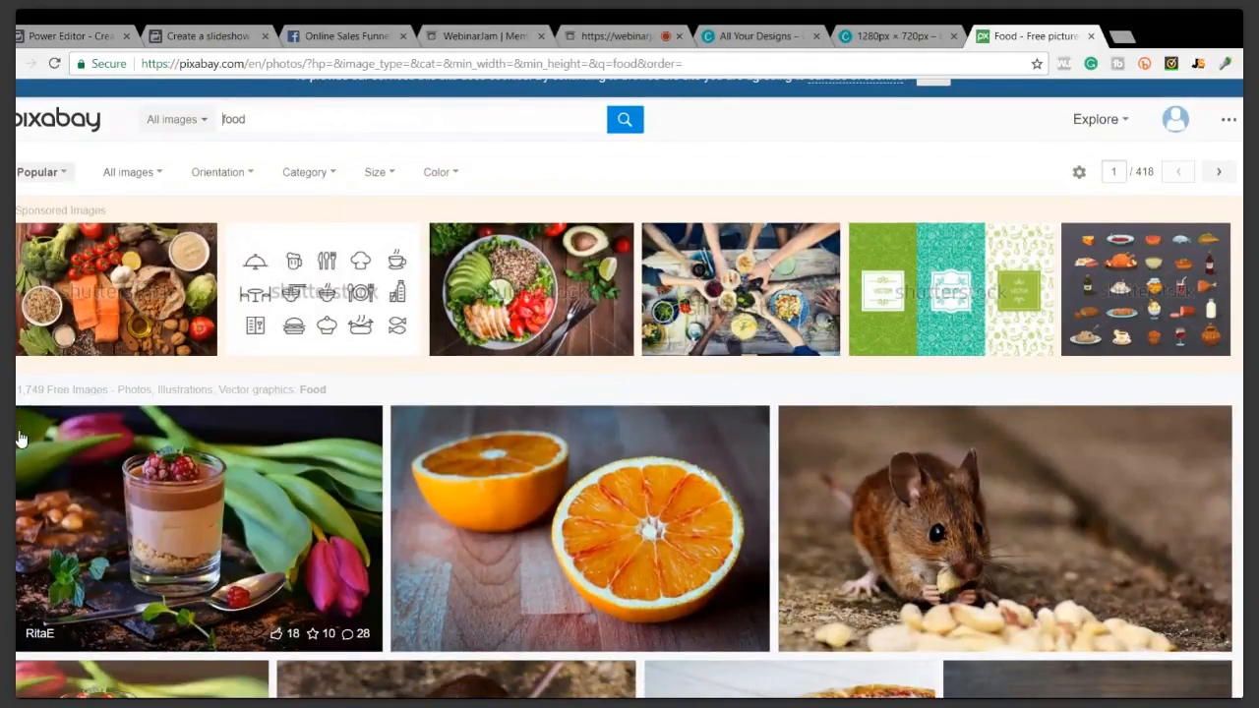
pyautogui.scroll(-10, 19, 440)
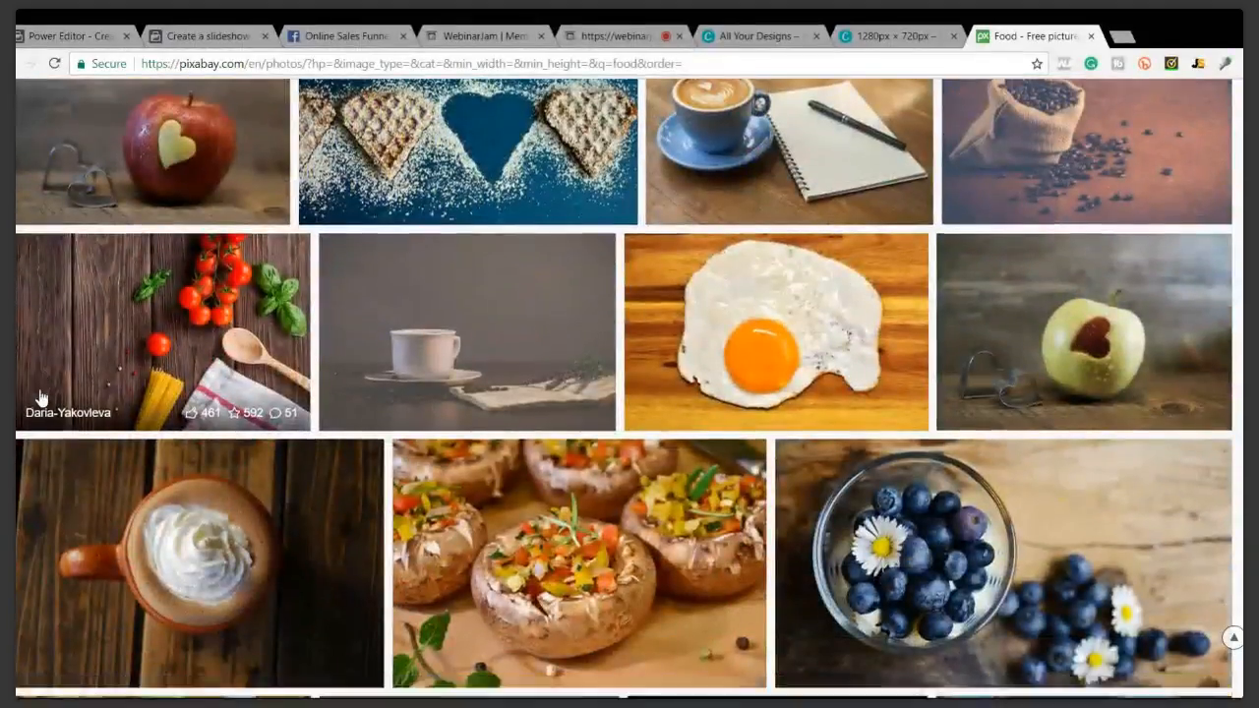
pyautogui.scroll(-3, 39, 398)
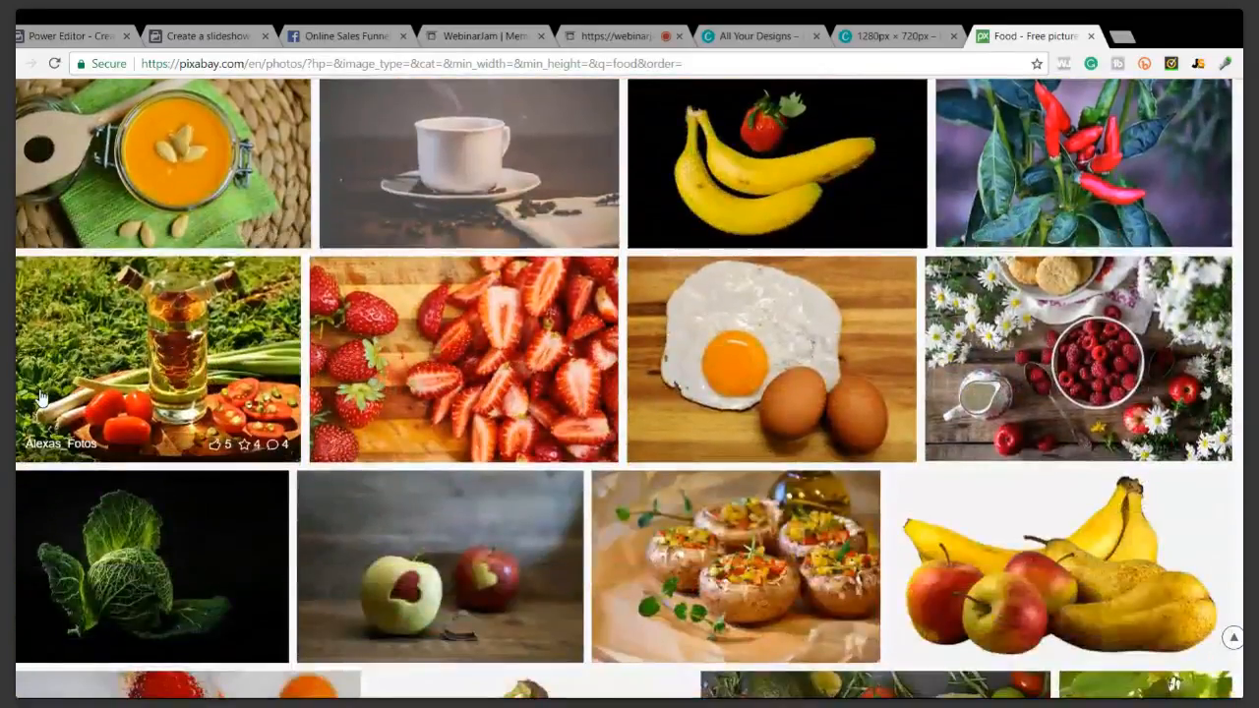
pyautogui.scroll(-5, 39, 413)
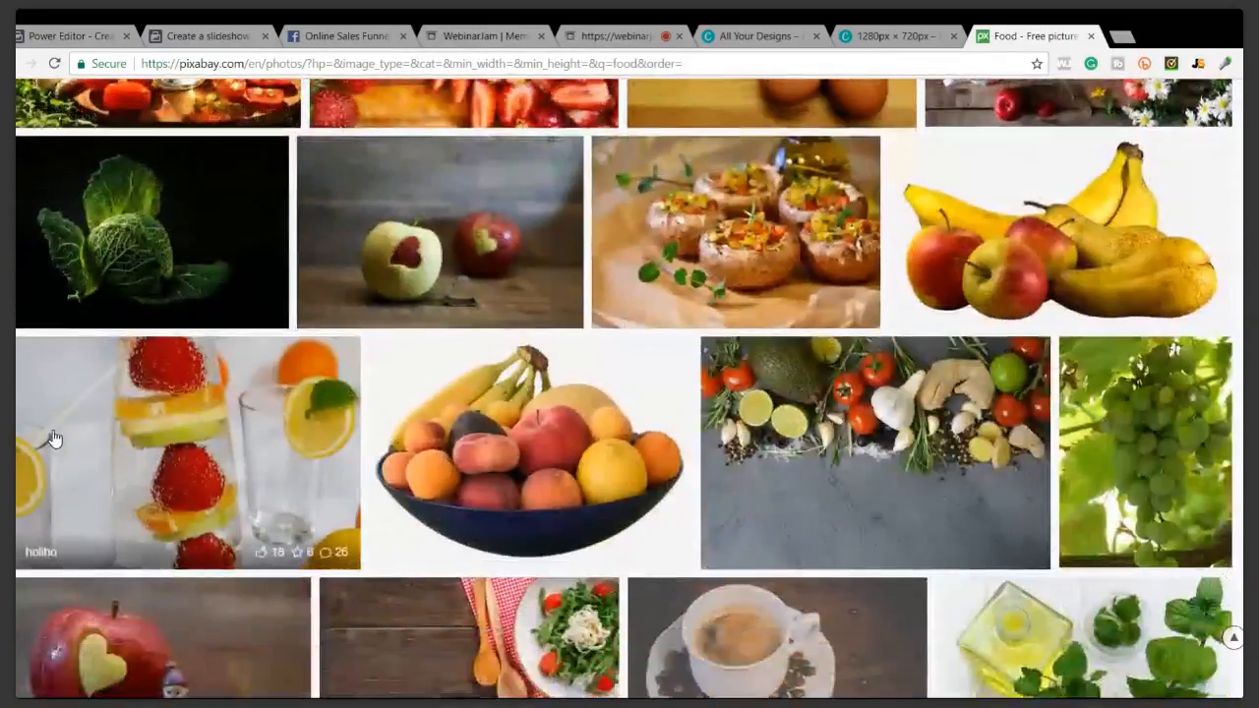
pyautogui.scroll(-3, 54, 439)
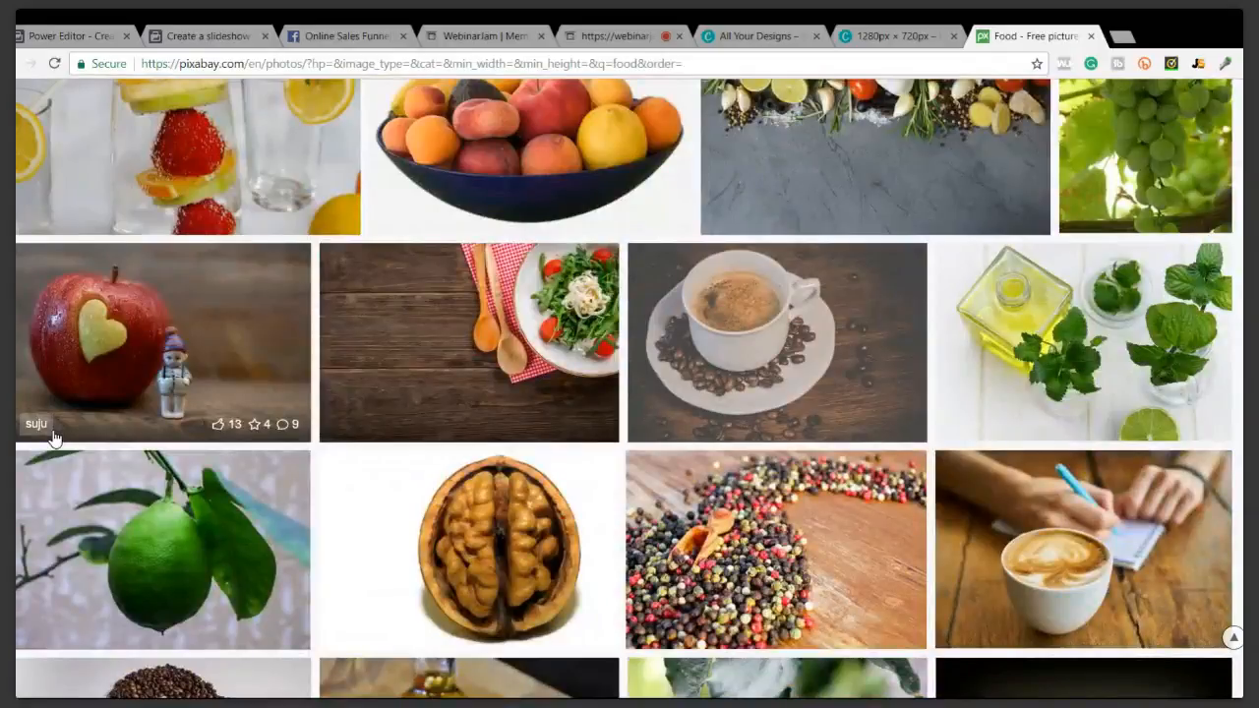
pyautogui.scroll(-3, 54, 439)
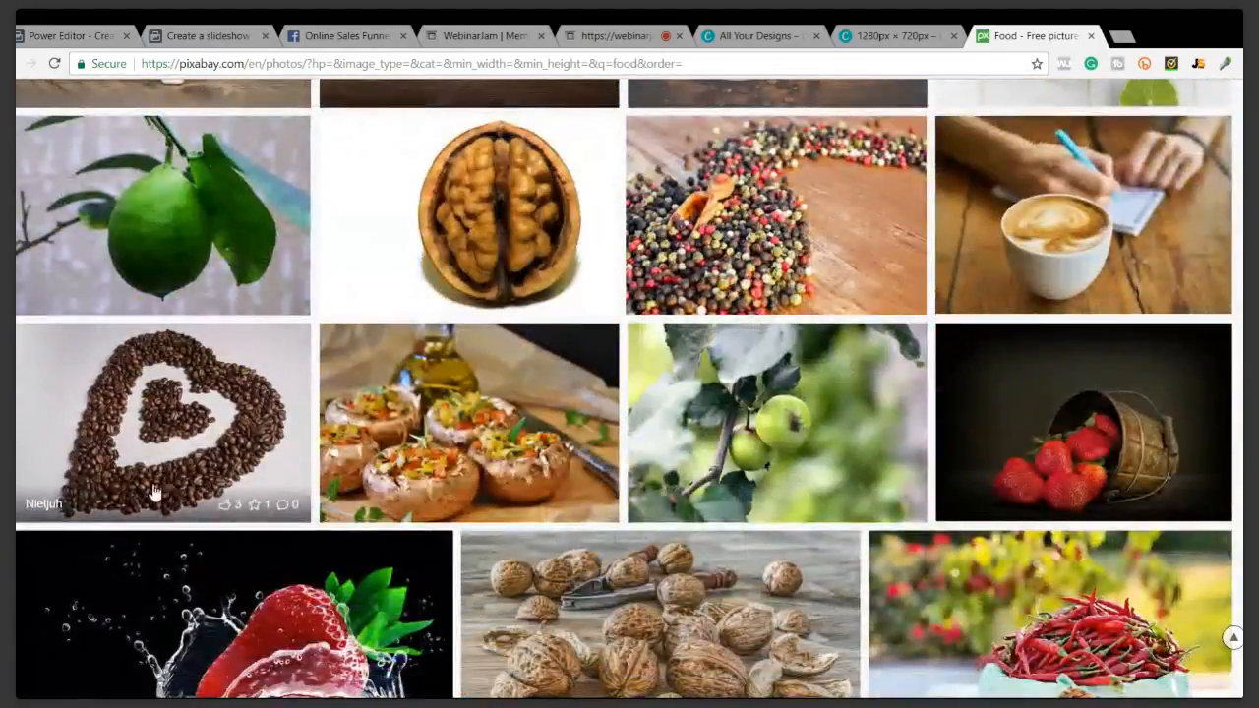
pyautogui.scroll(-3, 69, 397)
pyautogui.scroll(-1, 68, 398)
pyautogui.scroll(-3, 69, 397)
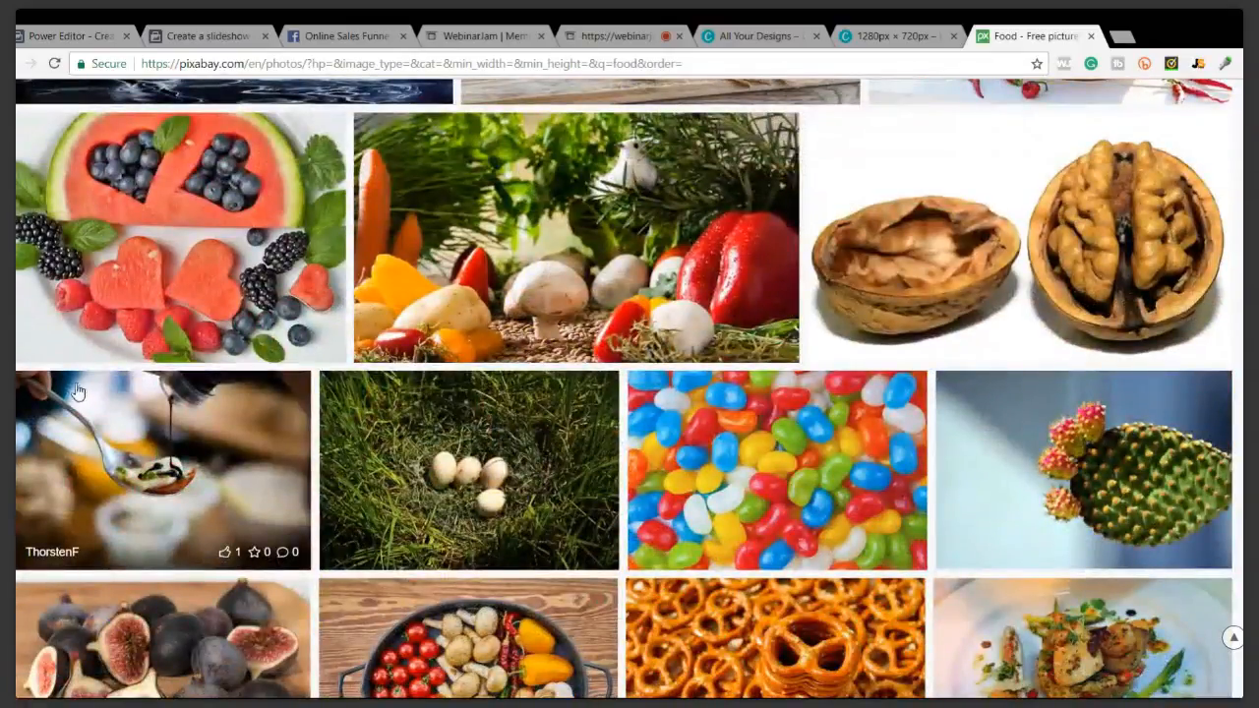
pyautogui.scroll(-3, 72, 391)
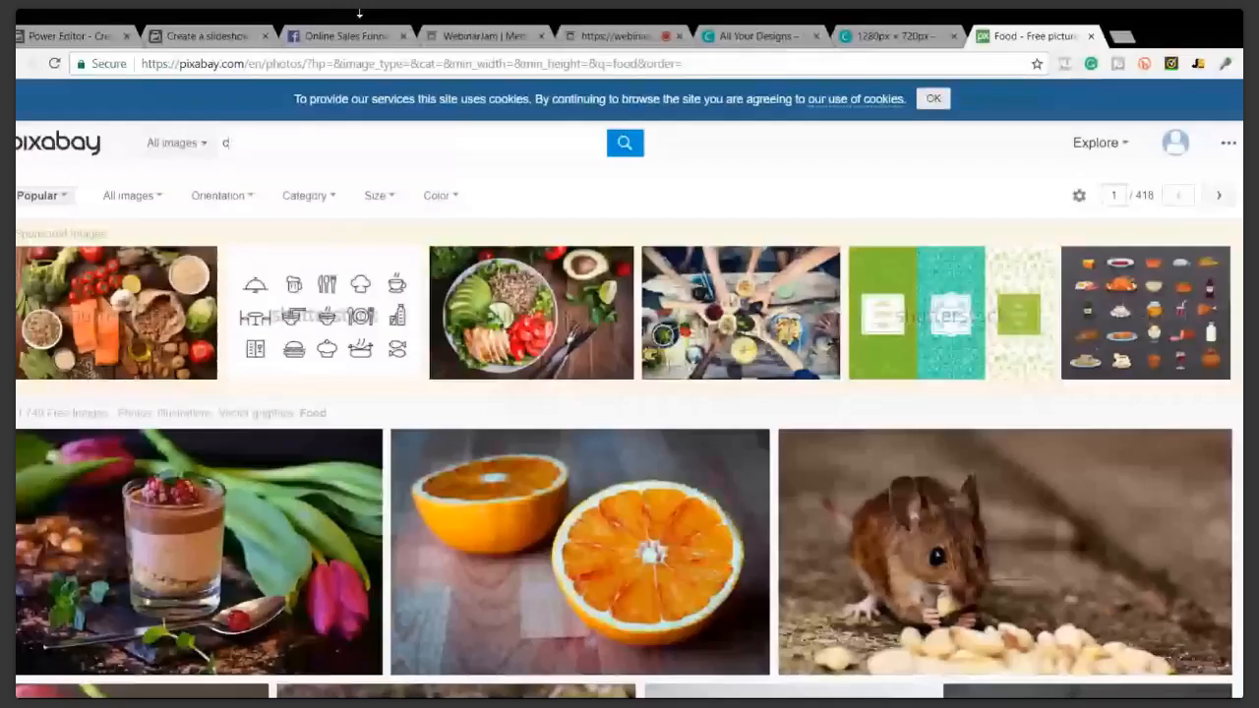
# Search Pixabay for "candy" and browse the resulting free images
pyautogui.write('dy')
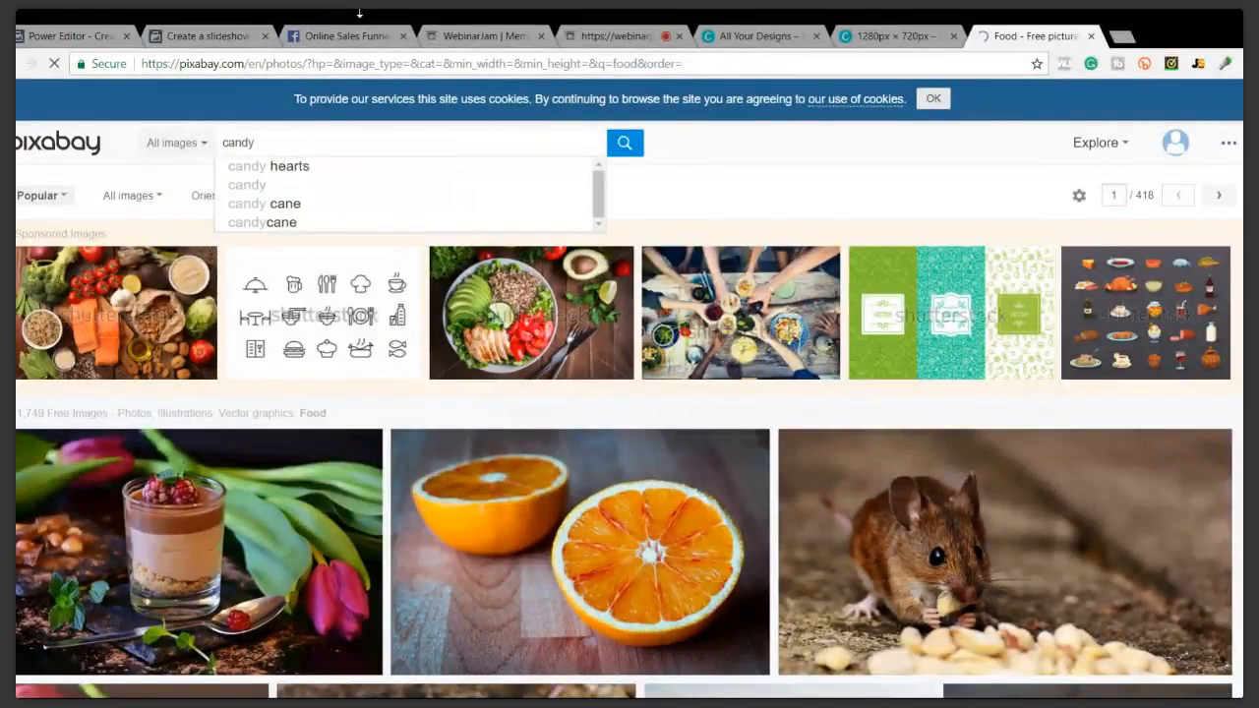
pyautogui.press('Return')
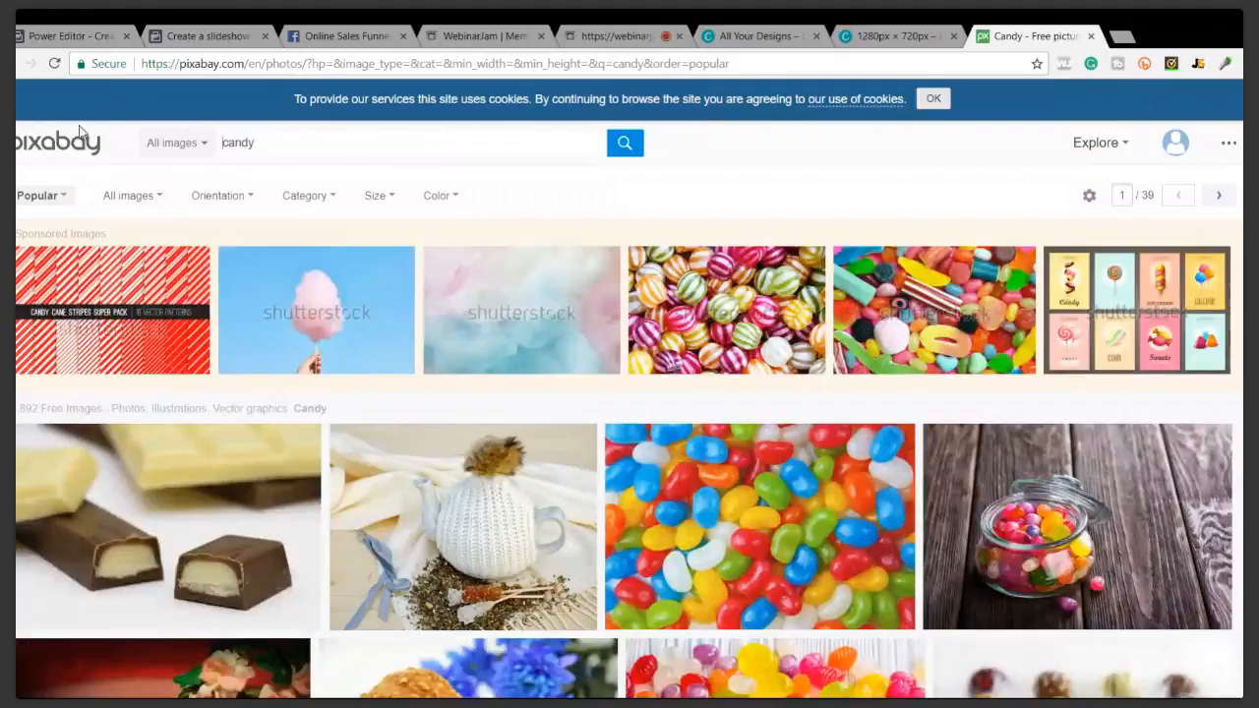
pyautogui.scroll(-3, 28, 174)
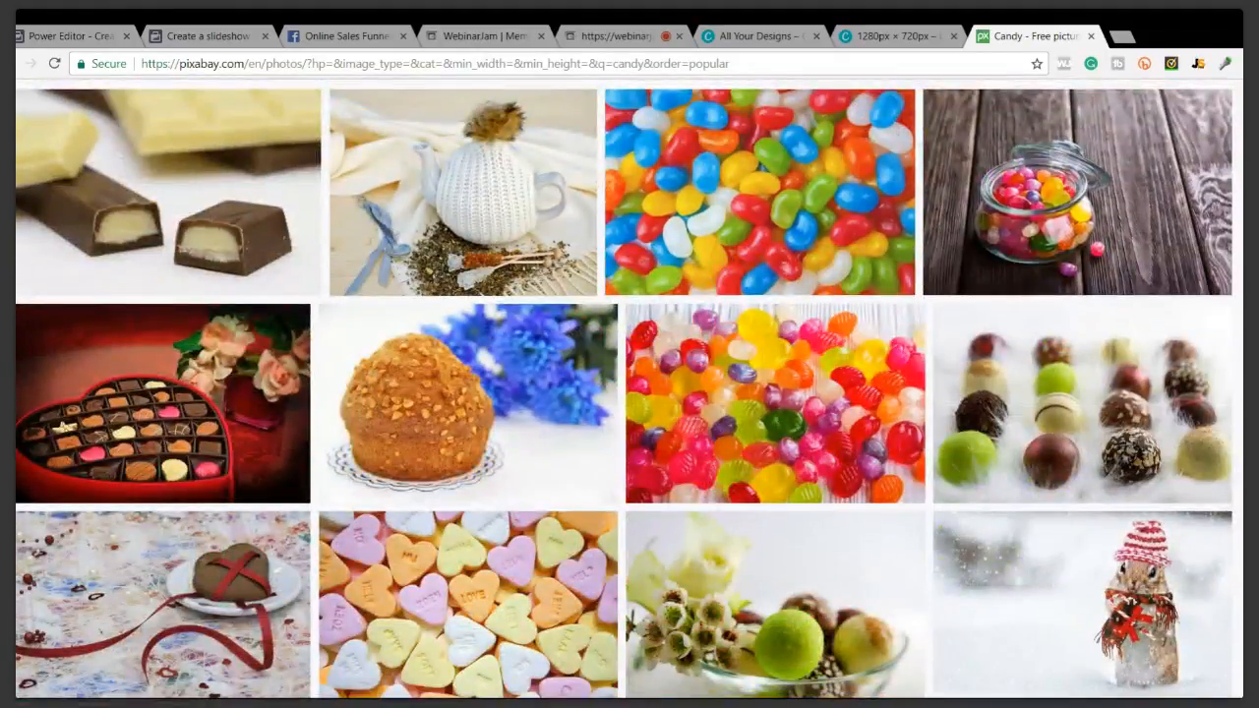
pyautogui.scroll(-3, 104, 169)
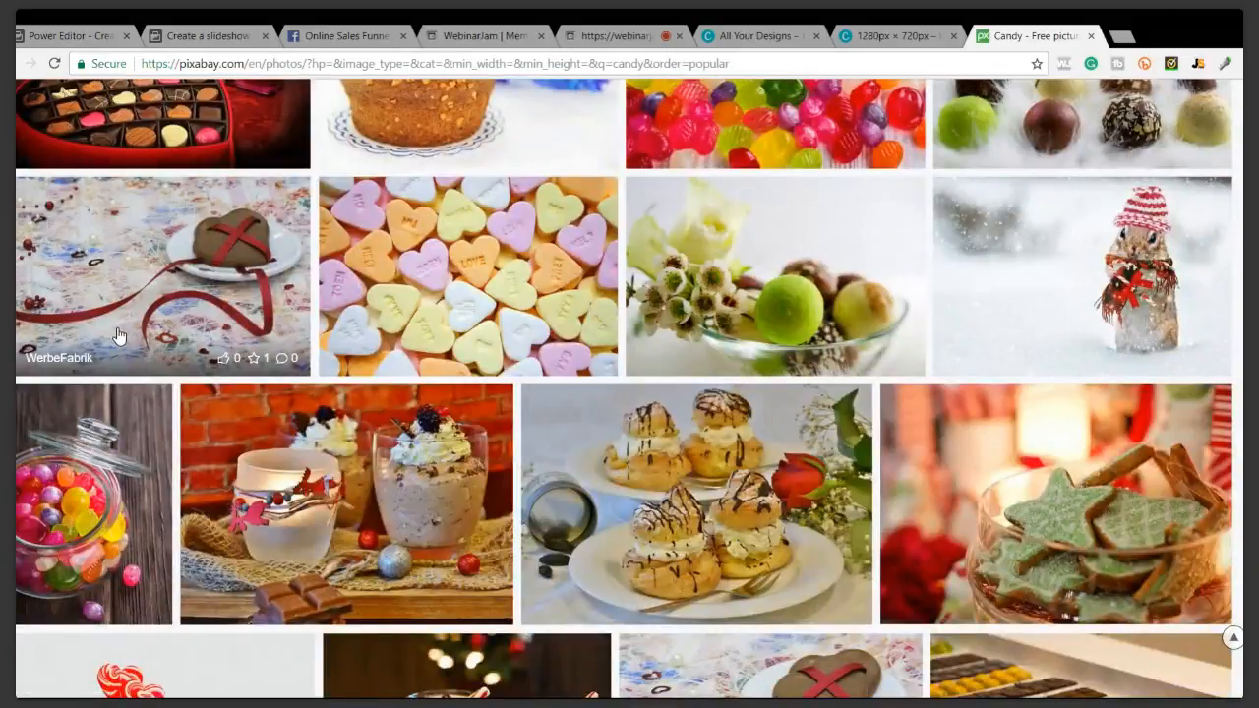
# Open the photo of the red heart-shaped chocolate box and download it as a 1280×853 JPG
pyautogui.scroll(2, 108, 295)
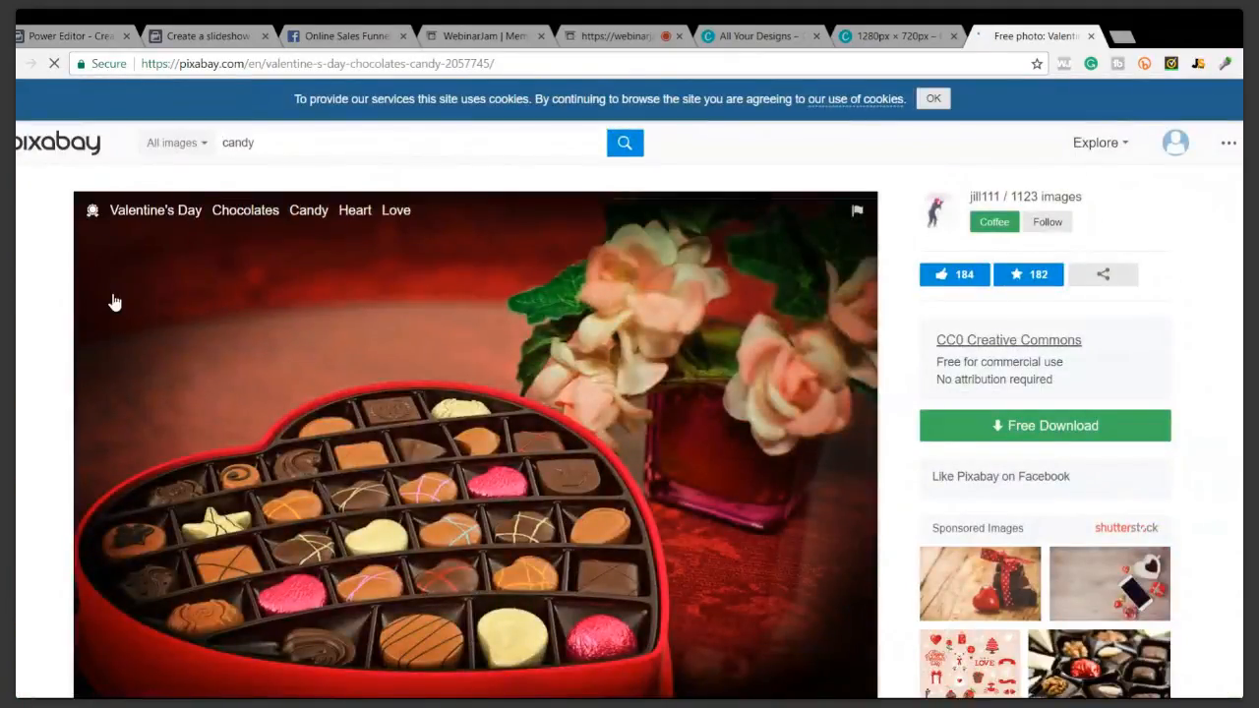
pyautogui.click(1040, 427)
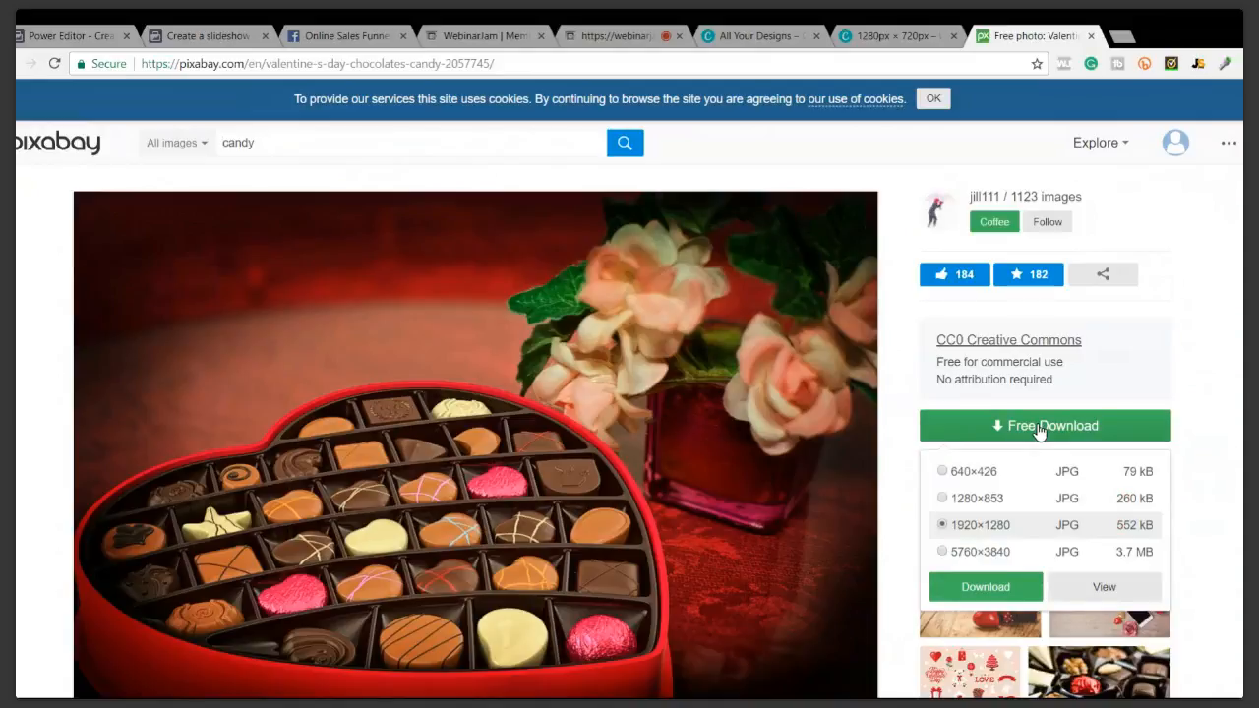
pyautogui.click(976, 500)
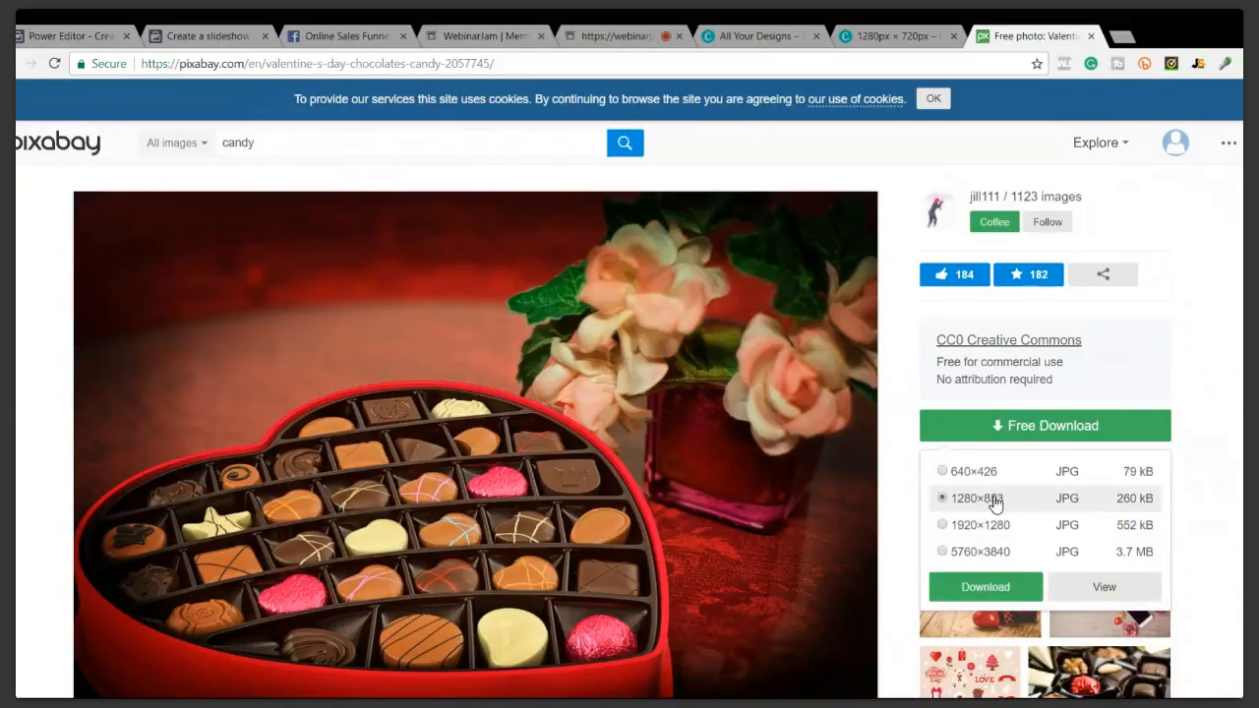
pyautogui.click(986, 588)
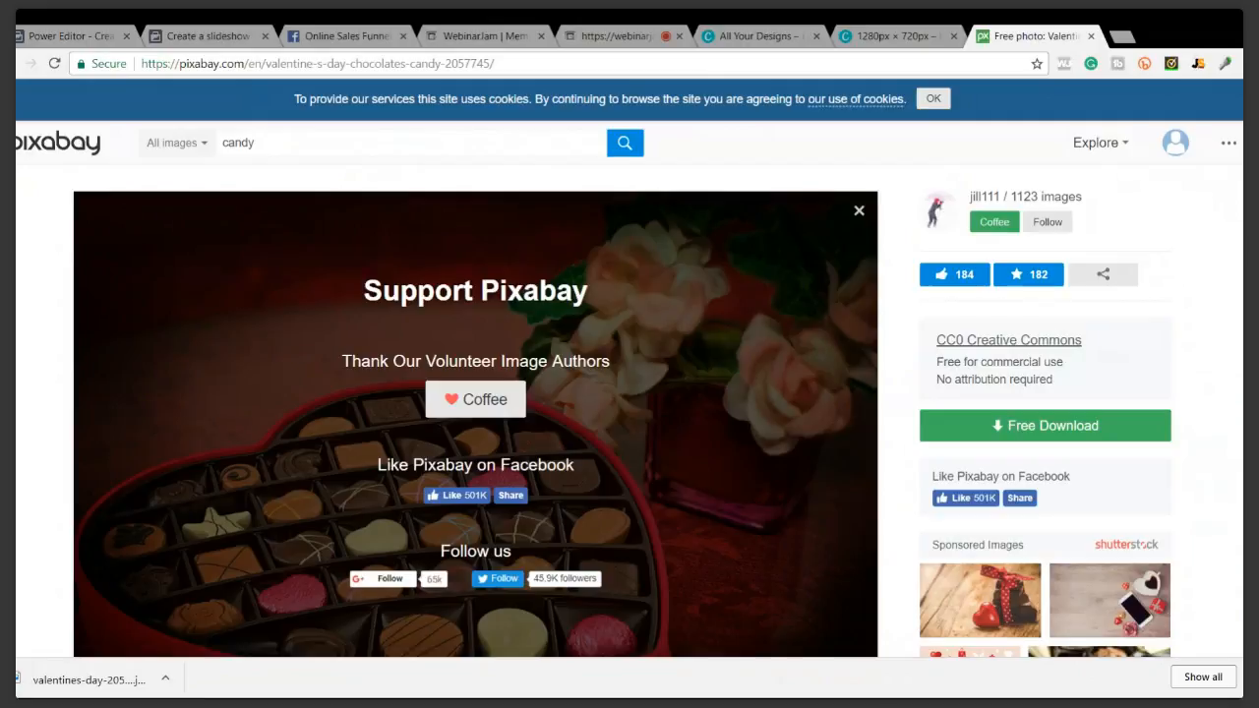
# Go back to the candy results, open the pastel candy hearts photo and download it as a 1280×853 JPG
pyautogui.hotkey('alt', 'Left')
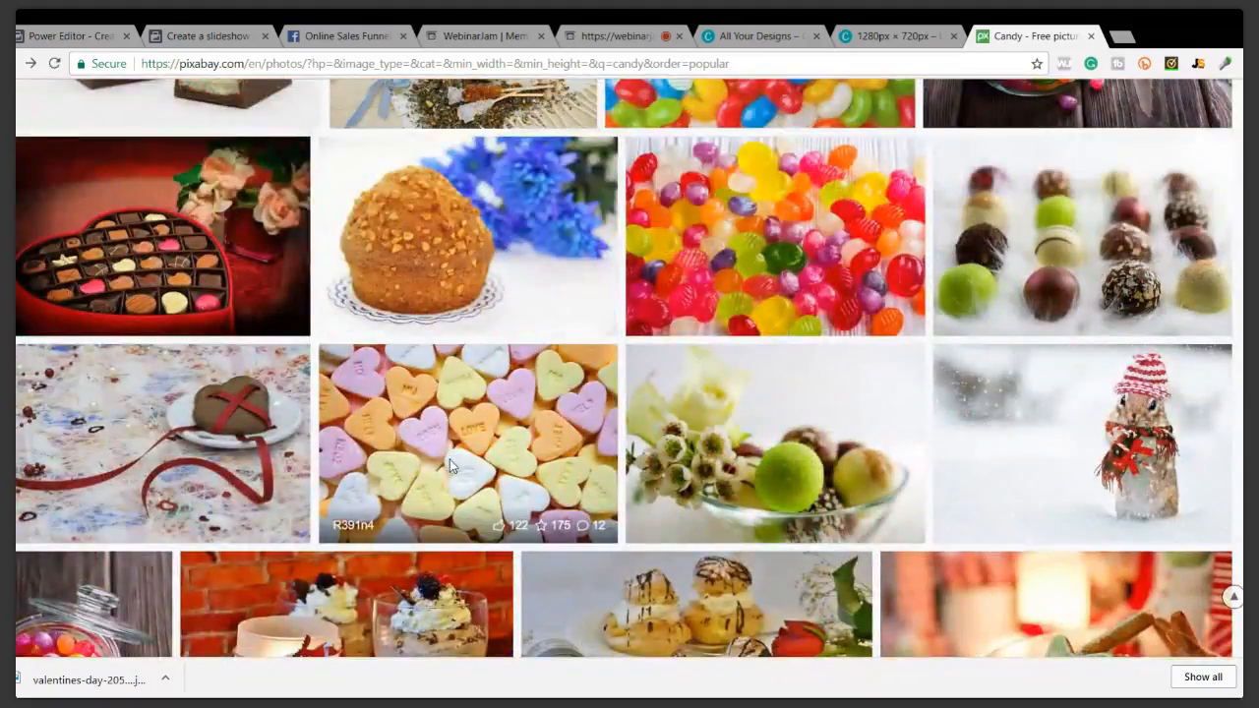
pyautogui.click(455, 485)
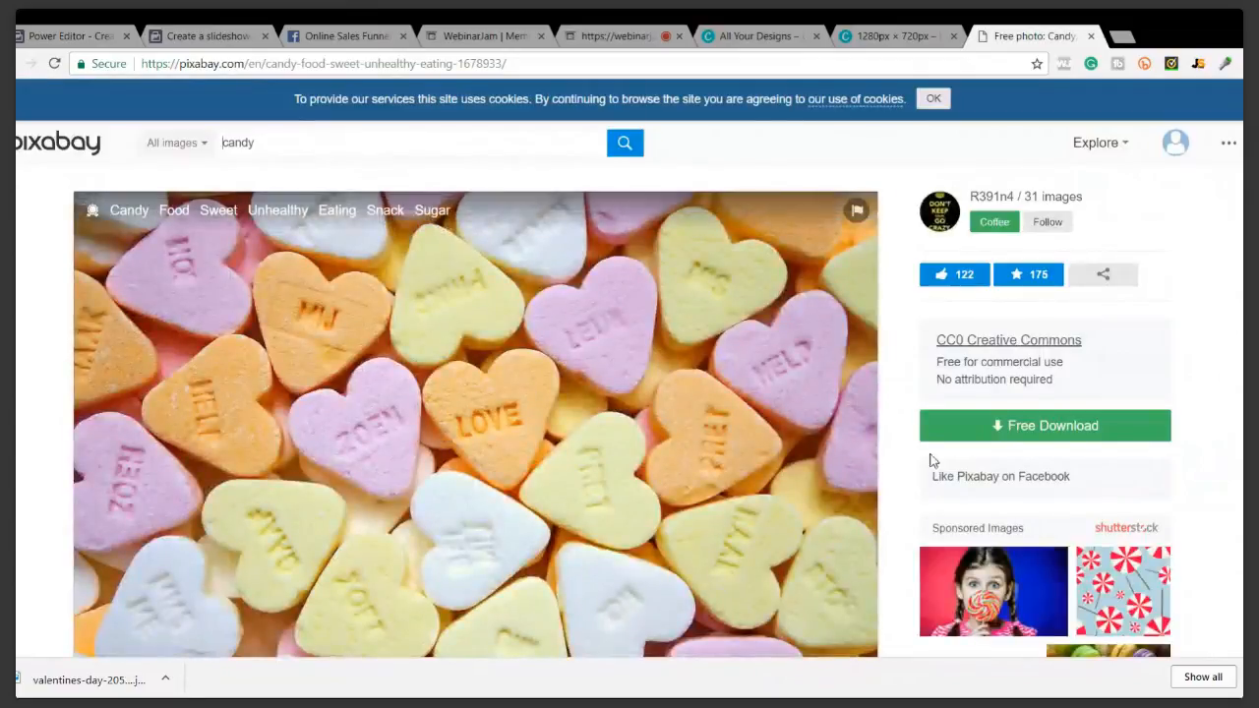
pyautogui.click(1029, 430)
pyautogui.click(998, 503)
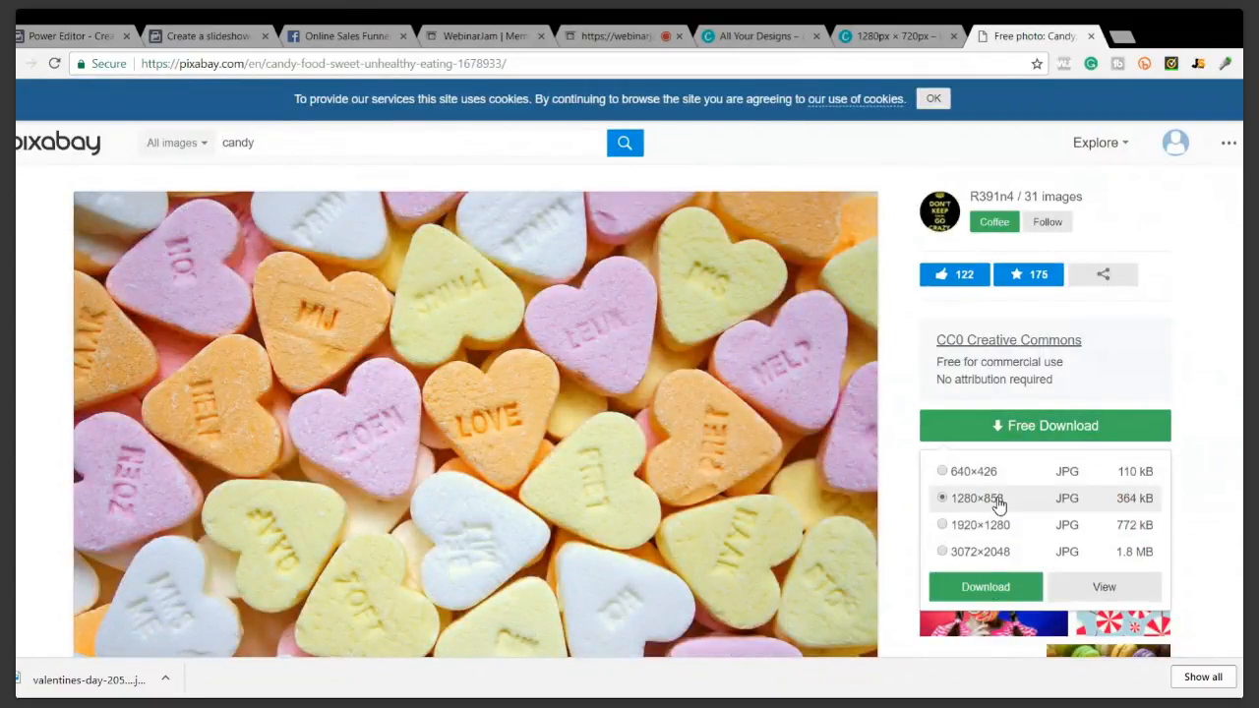
pyautogui.click(995, 593)
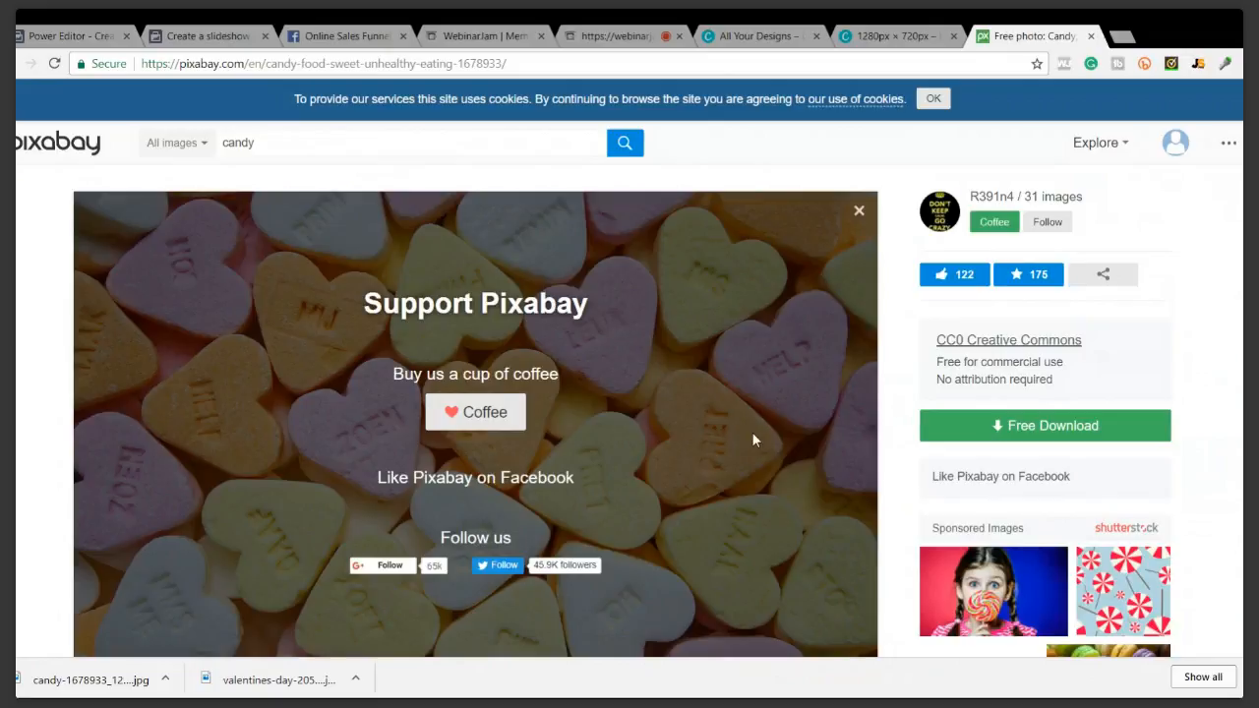
# Return to the candy results, open the photo of rows of assorted round chocolates and download it as a 1280×853 JPG
pyautogui.click(31, 63)
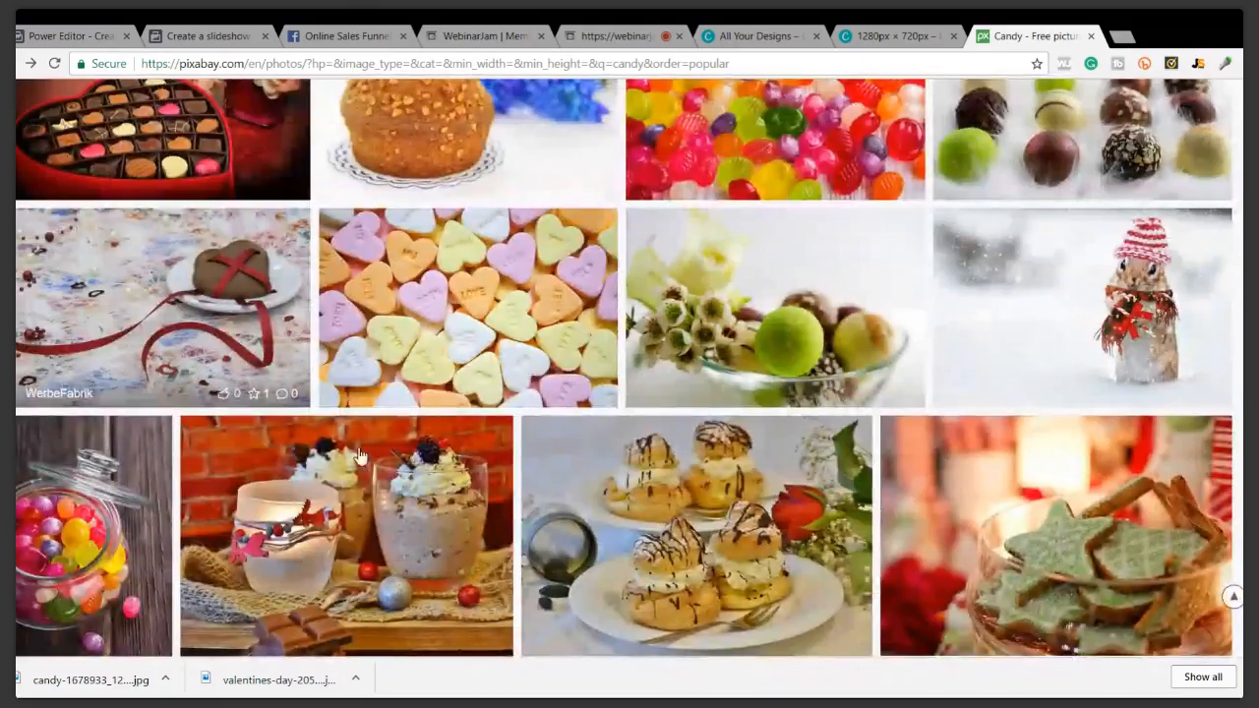
pyautogui.scroll(1, 609, 527)
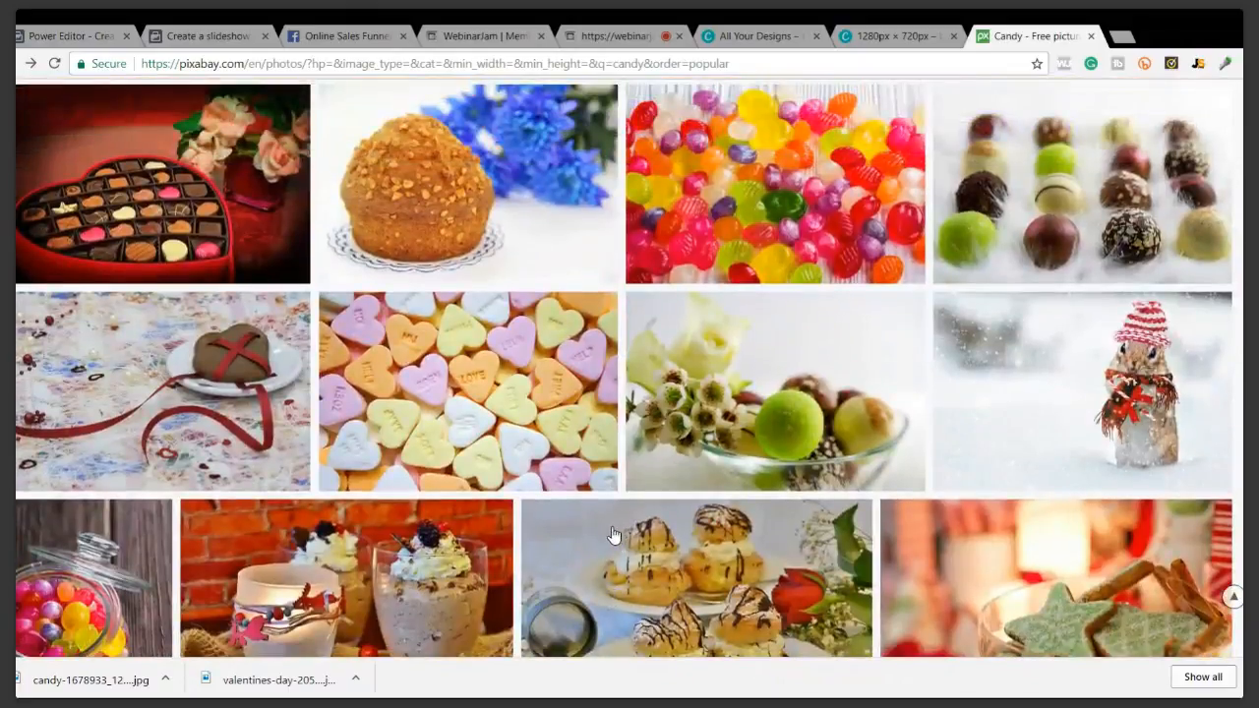
pyautogui.click(1022, 203)
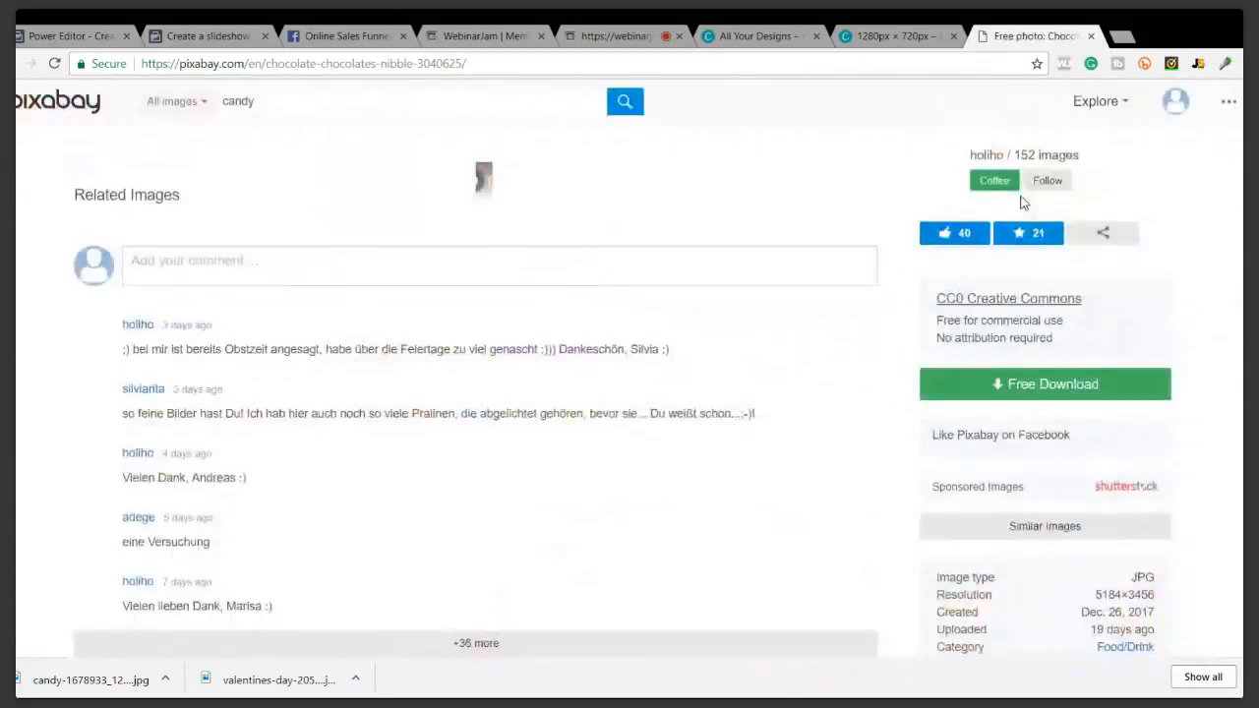
pyautogui.click(1048, 435)
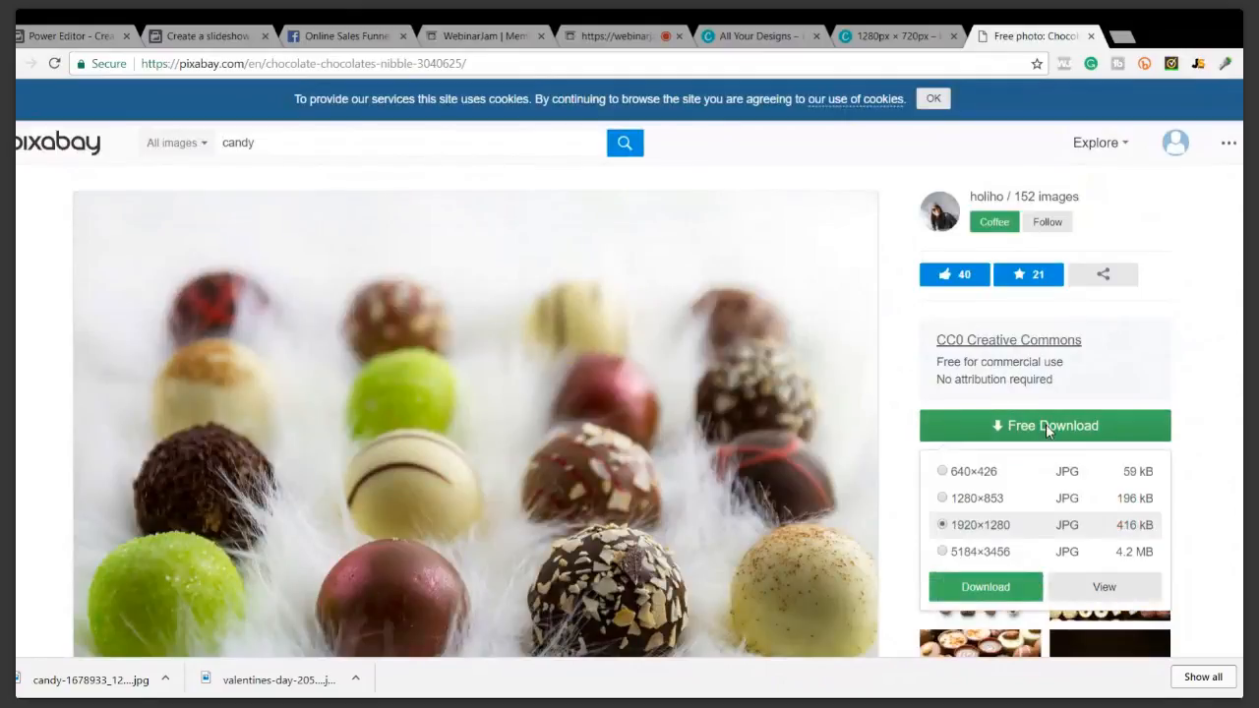
pyautogui.click(992, 499)
pyautogui.click(987, 588)
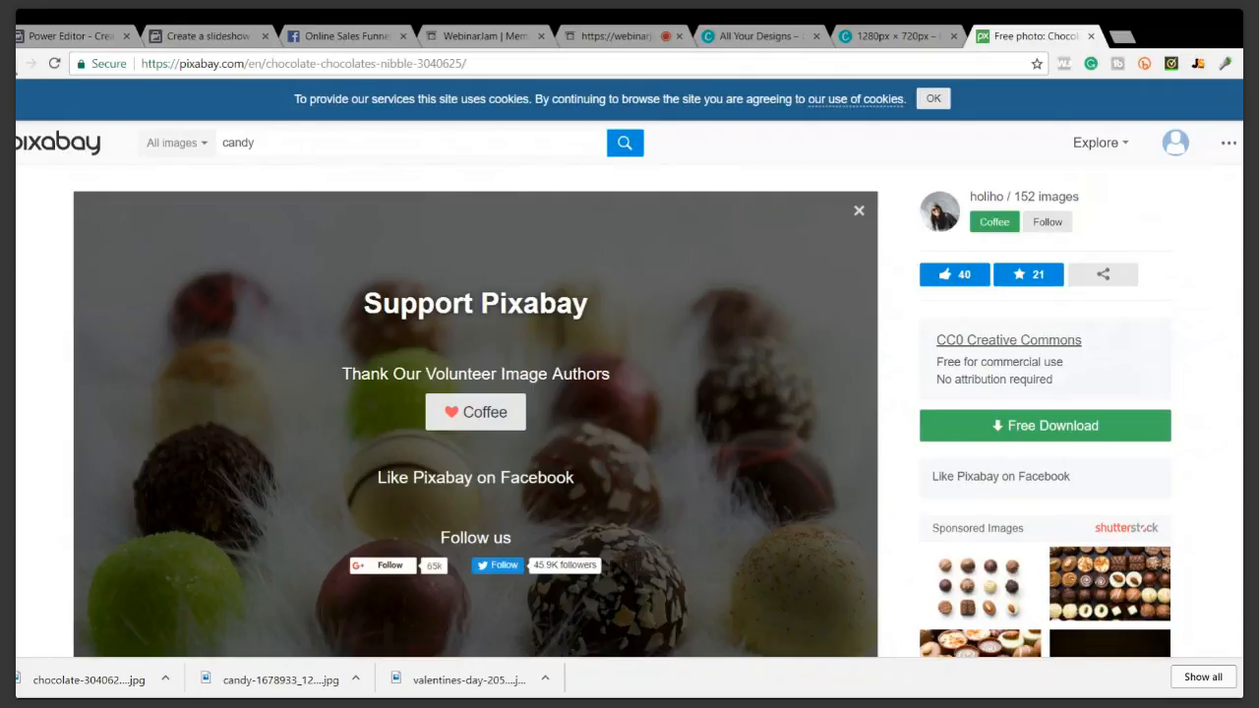
# Return to the candy results, open the photo of ribbon-tied chocolate hearts on a white plate and download it as a 1280×853 JPG
pyautogui.click(8, 63)
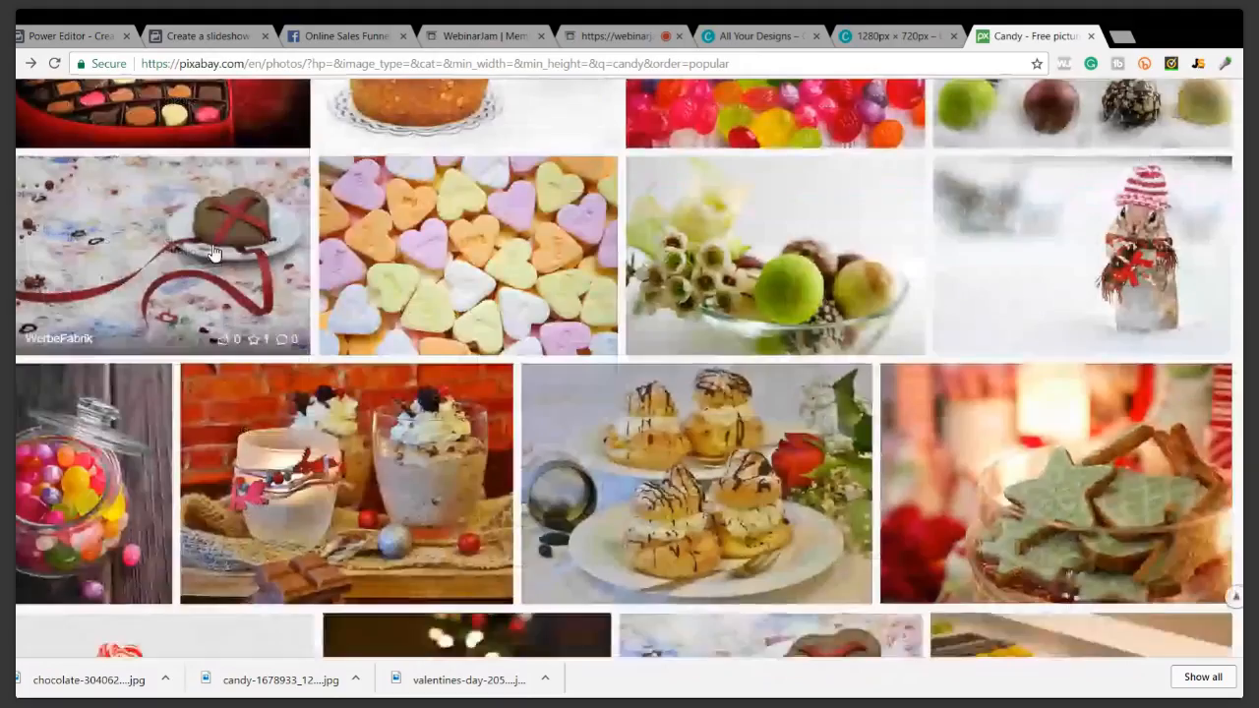
pyautogui.scroll(-3, 154, 384)
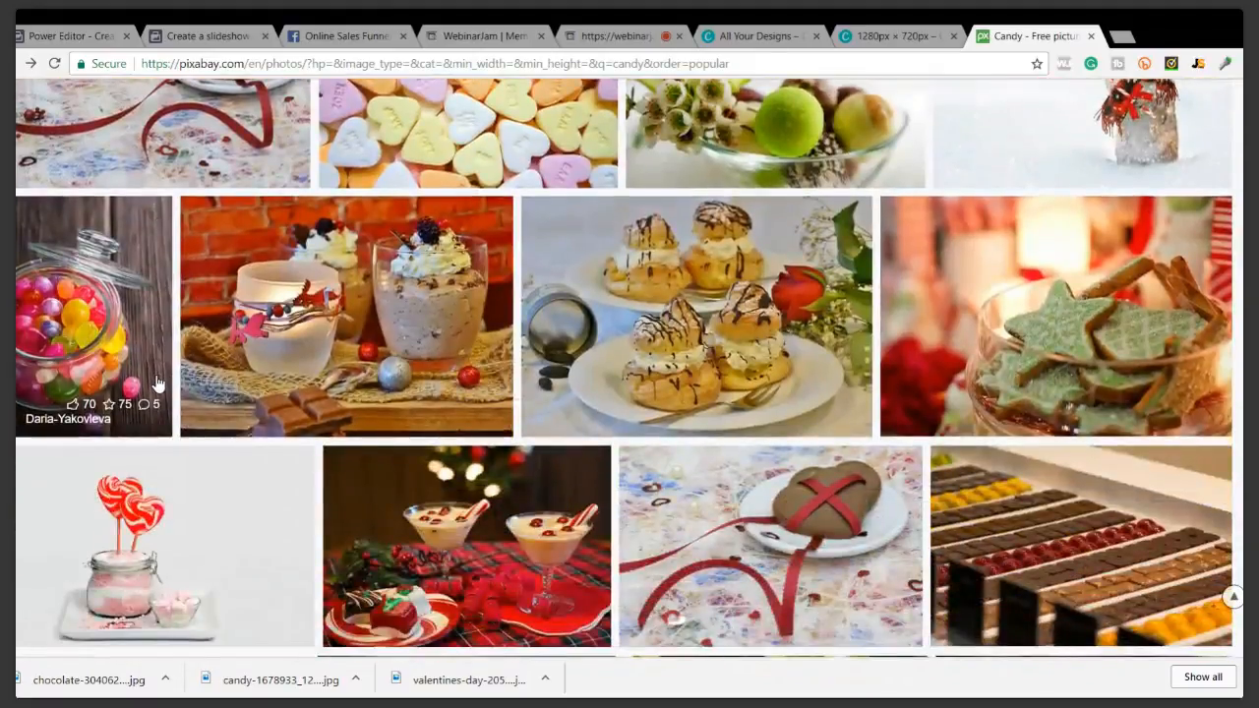
pyautogui.scroll(-3, 155, 398)
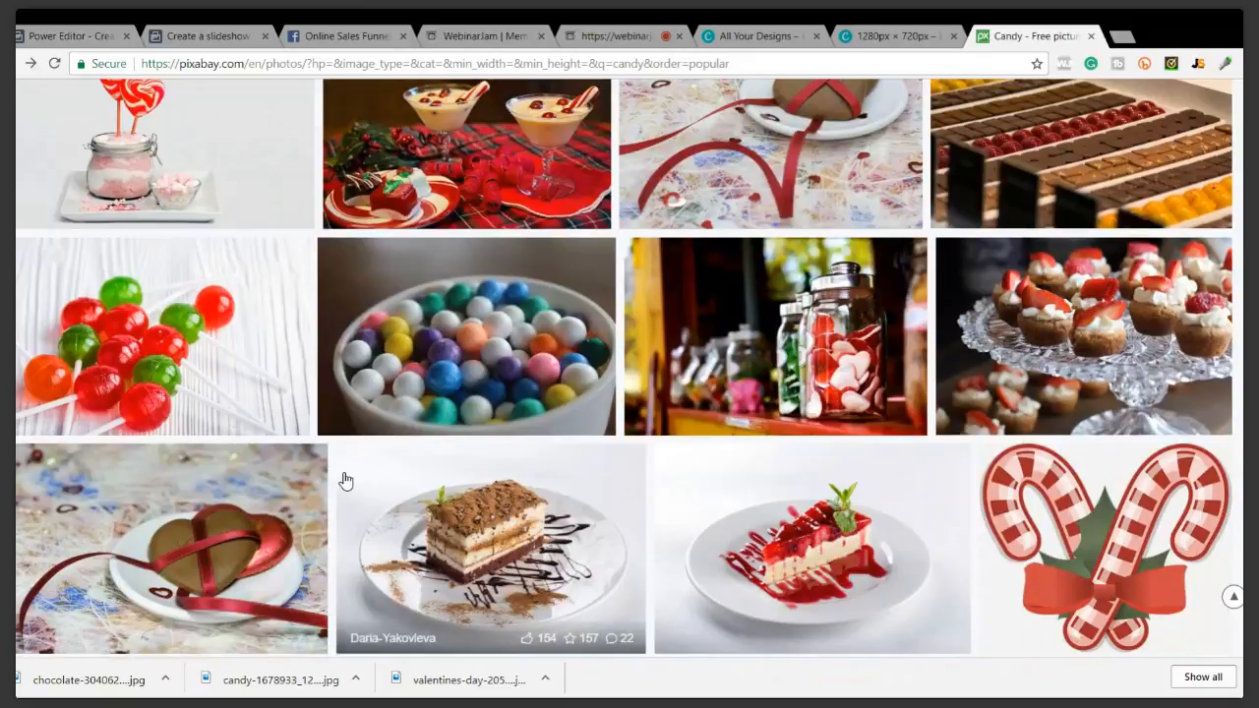
pyautogui.scroll(-2, 193, 519)
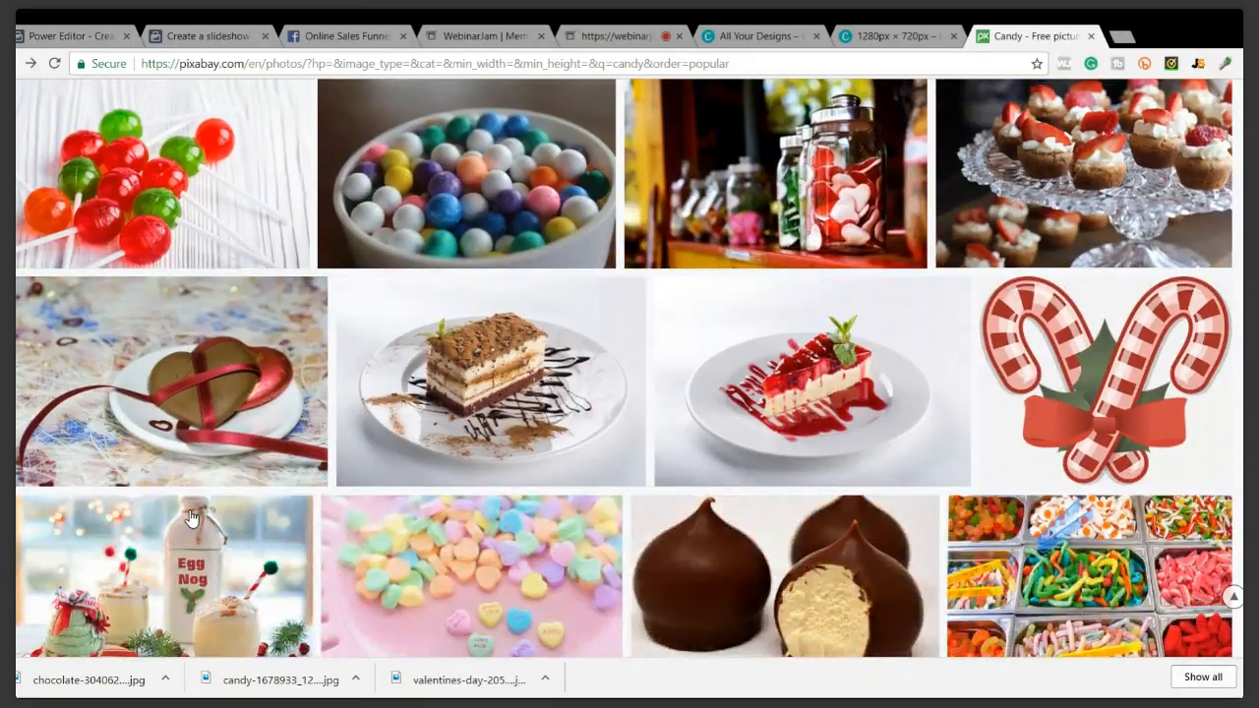
pyautogui.scroll(-3, 219, 487)
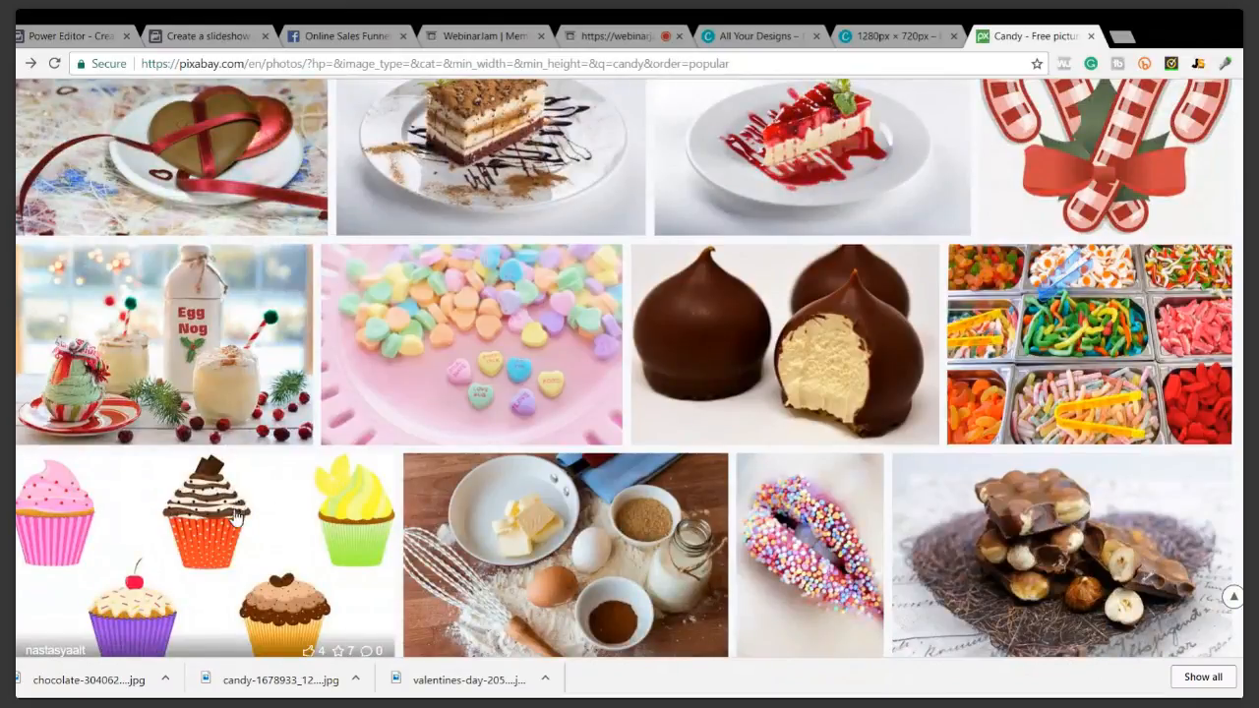
pyautogui.scroll(2, 235, 522)
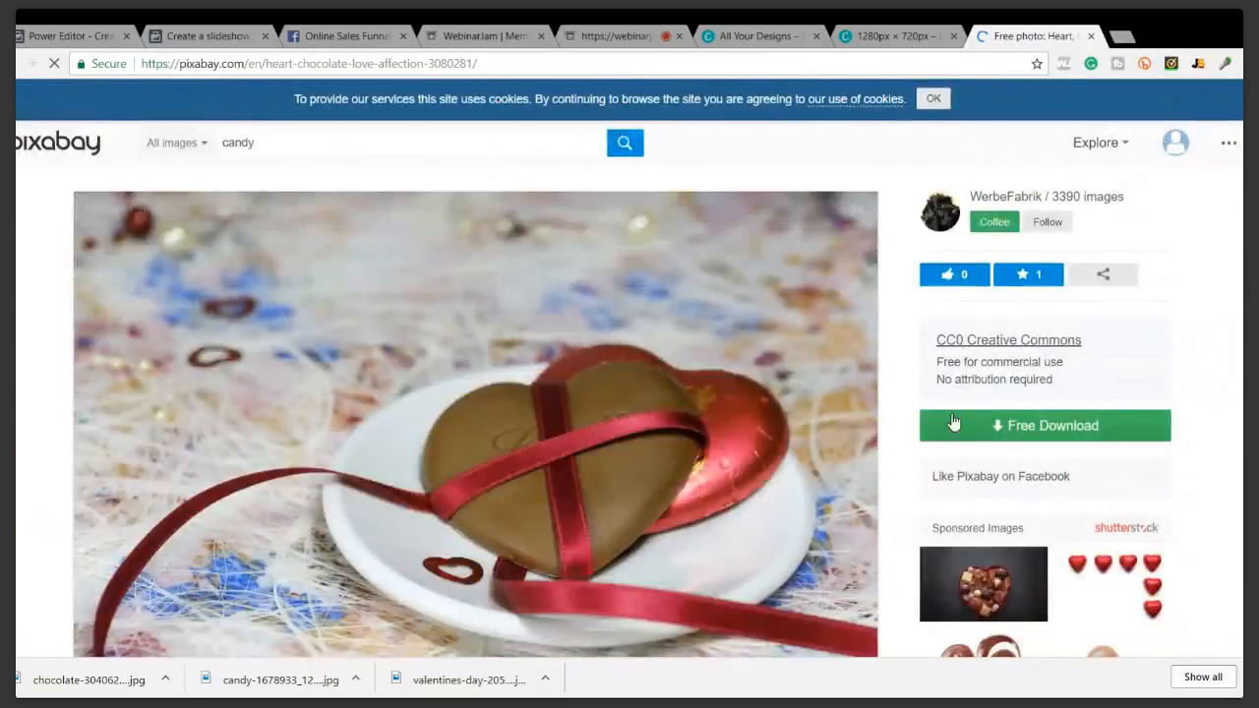
pyautogui.click(1013, 426)
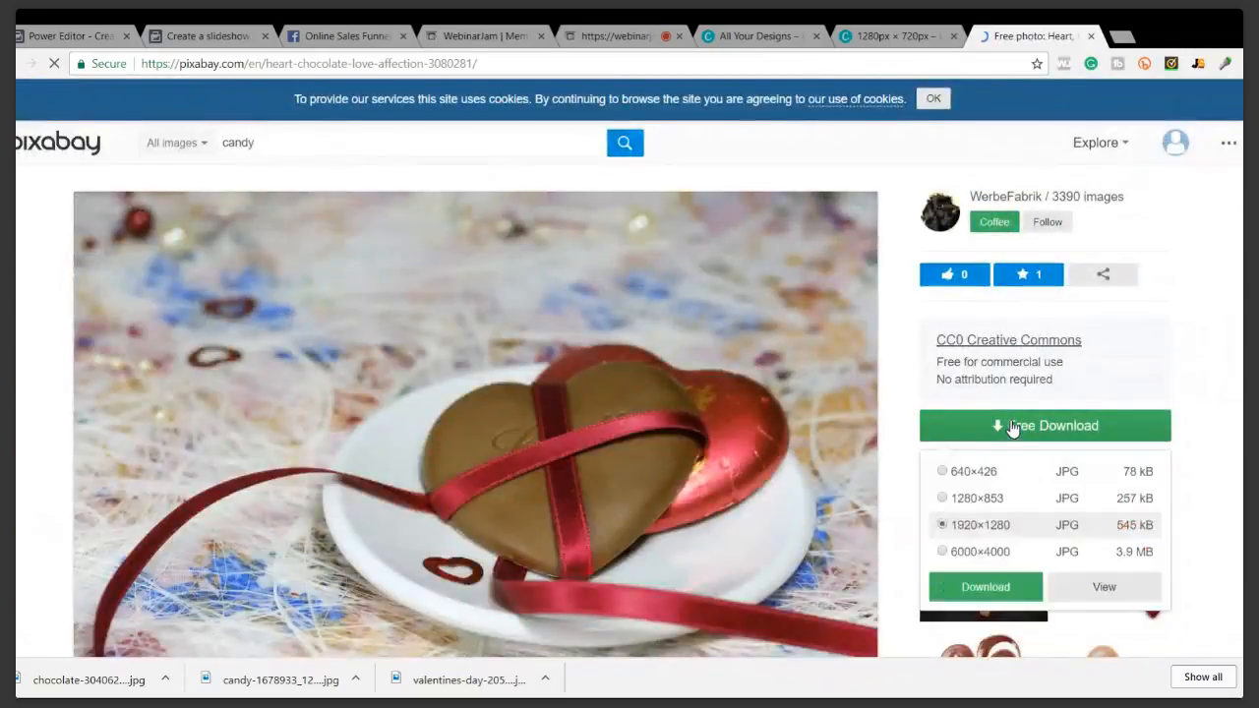
pyautogui.click(989, 497)
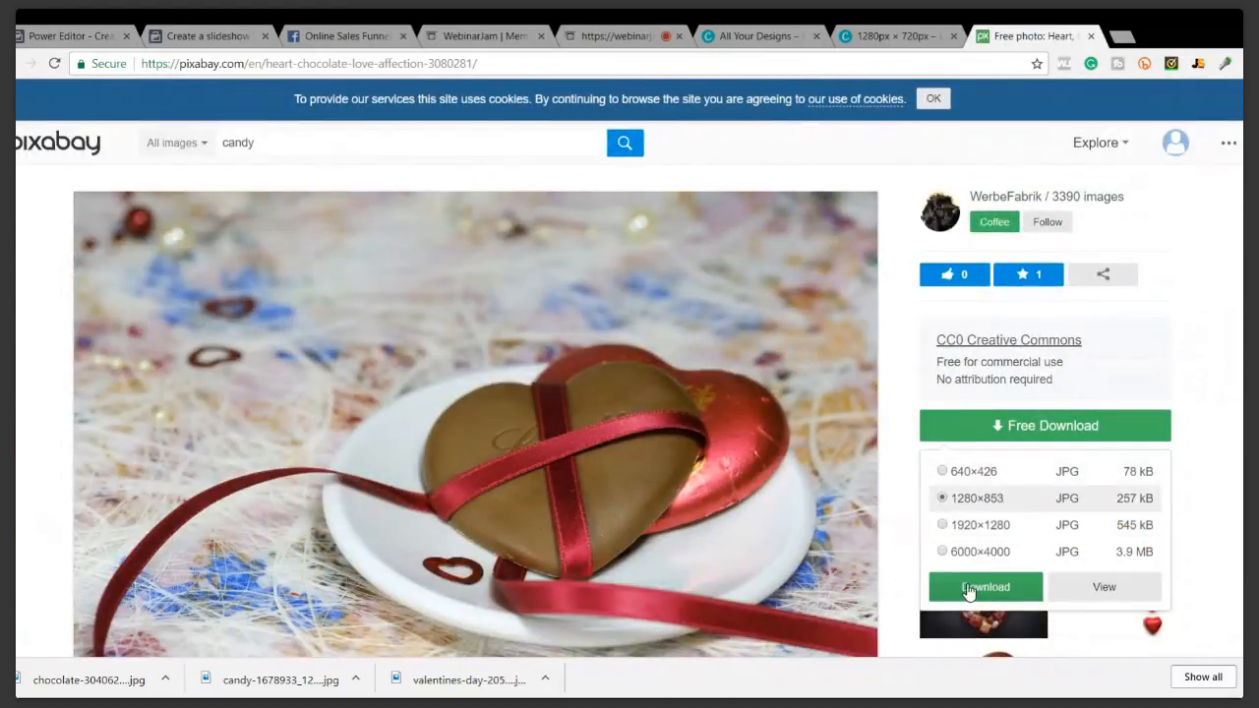
pyautogui.click(986, 588)
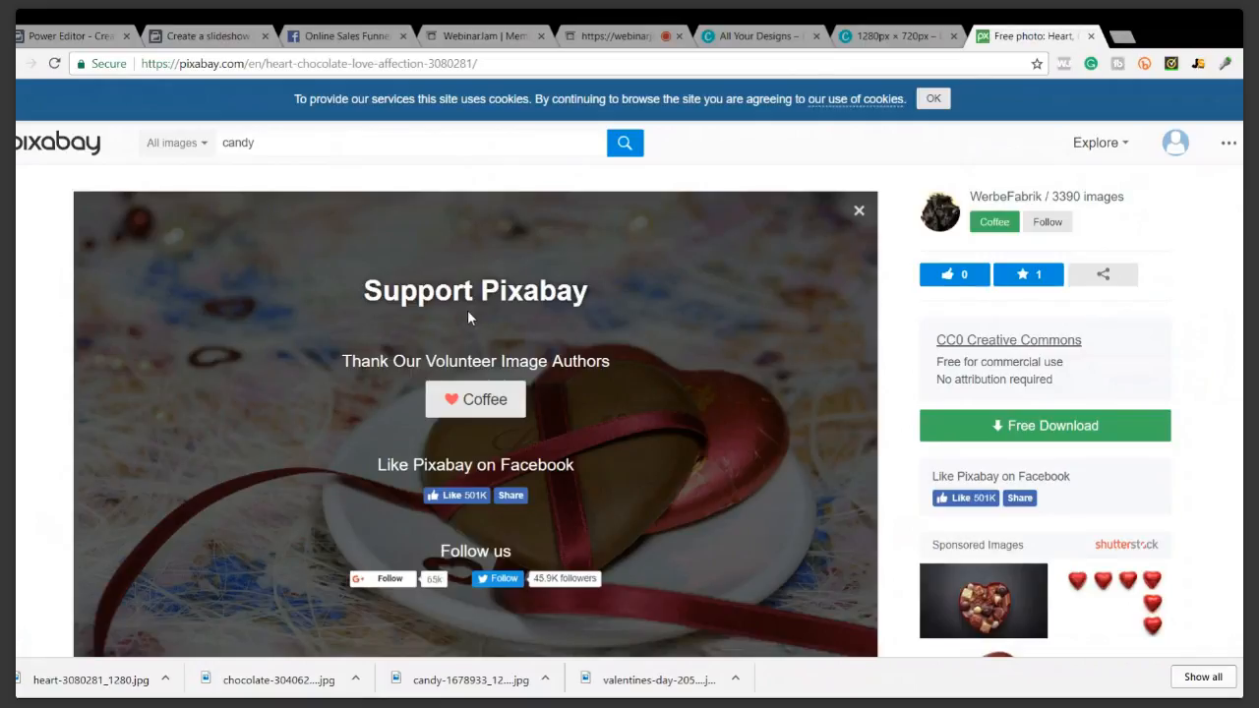
pyautogui.click(1082, 431)
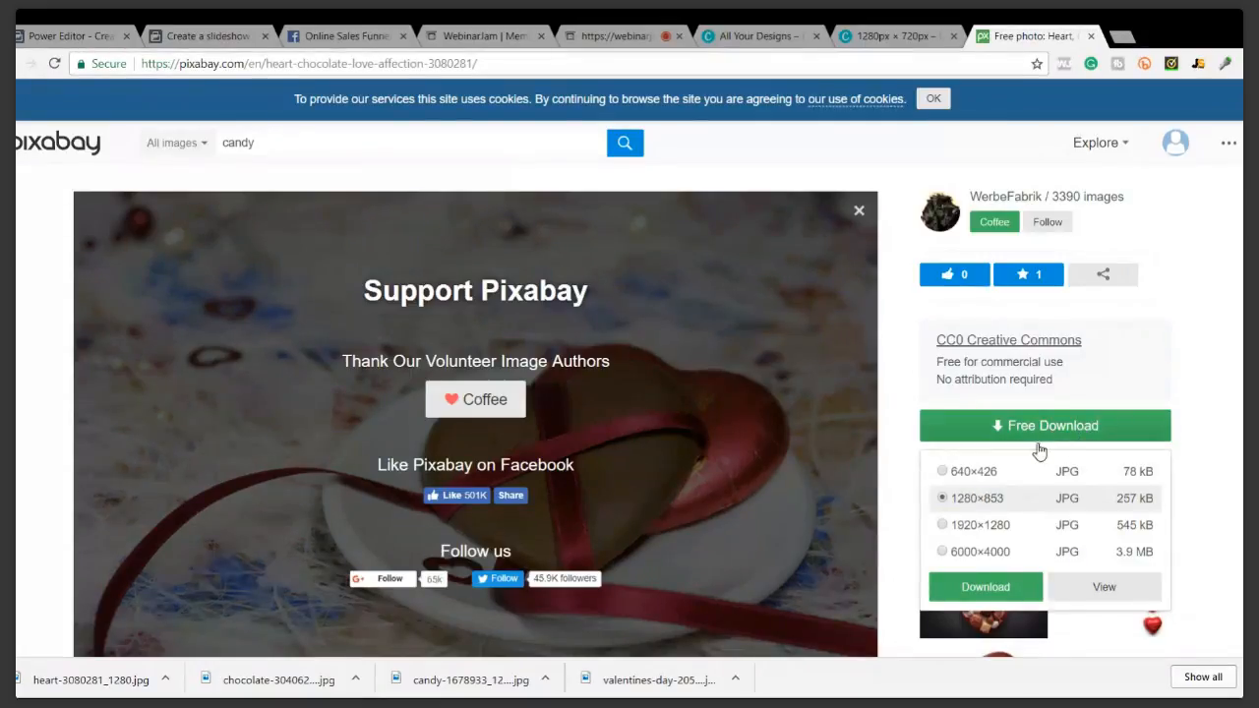
# Go back to the candy results and look further down the page for more suitable candy photos
pyautogui.click(30, 63)
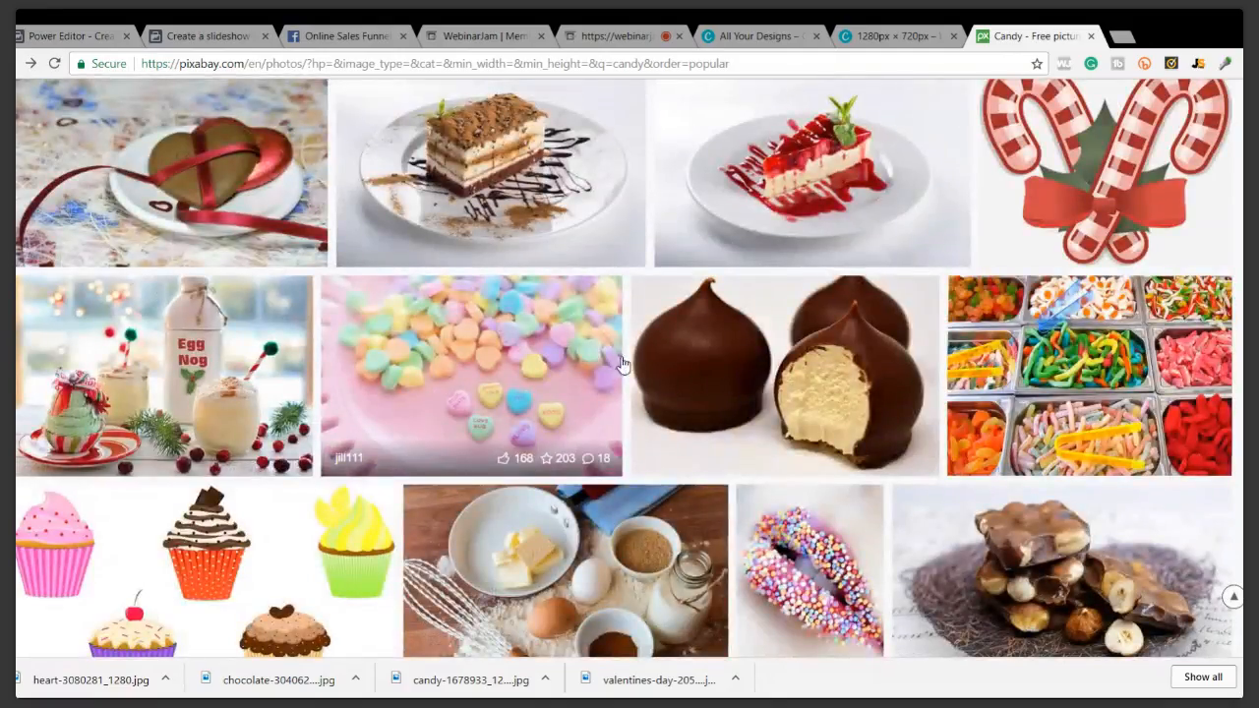
pyautogui.scroll(-3, 439, 367)
pyautogui.scroll(-4, 394, 393)
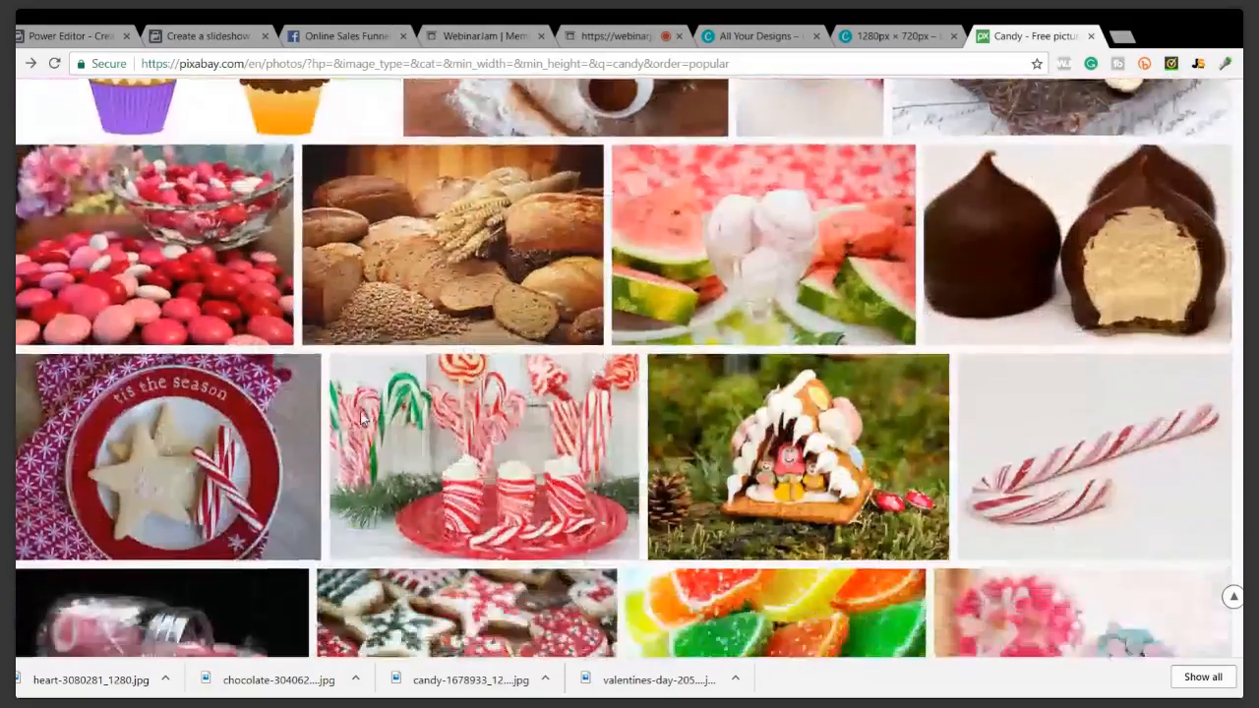
pyautogui.scroll(-3, 128, 413)
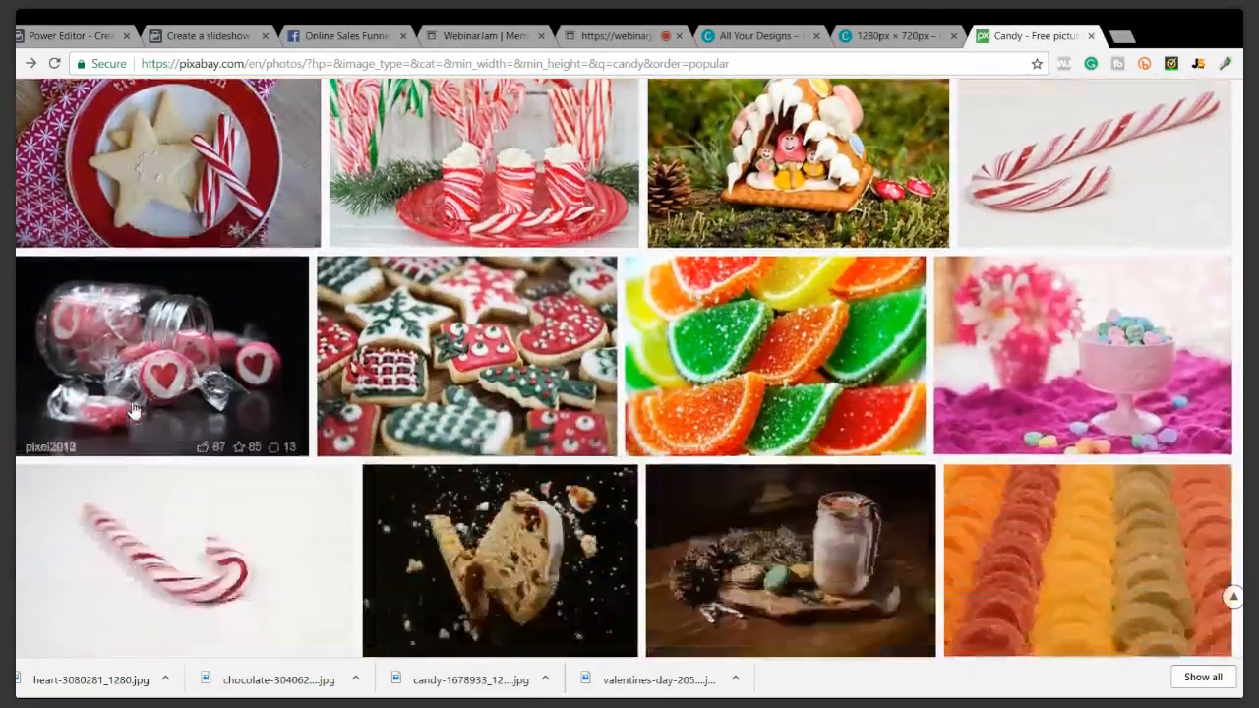
pyautogui.scroll(-1, 127, 413)
pyautogui.scroll(-2, 138, 441)
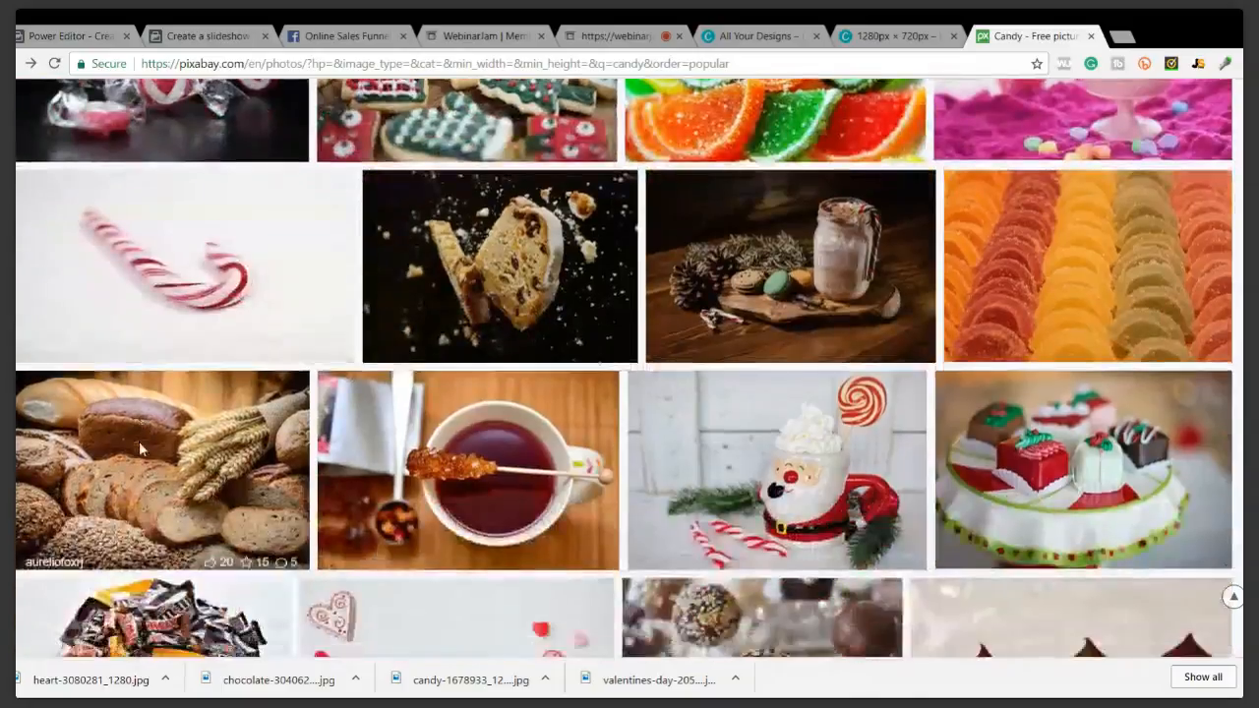
pyautogui.scroll(-3, 139, 450)
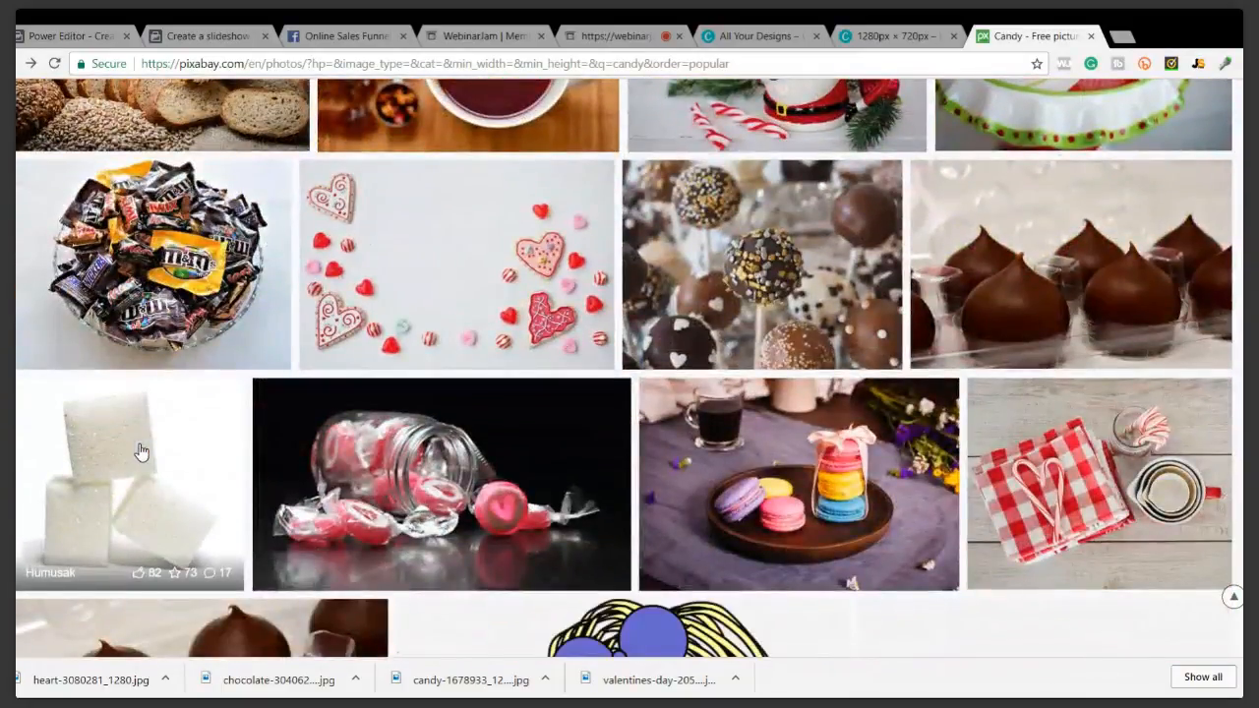
pyautogui.scroll(-1, 141, 450)
pyautogui.scroll(-3, 141, 451)
pyautogui.scroll(-4, 187, 433)
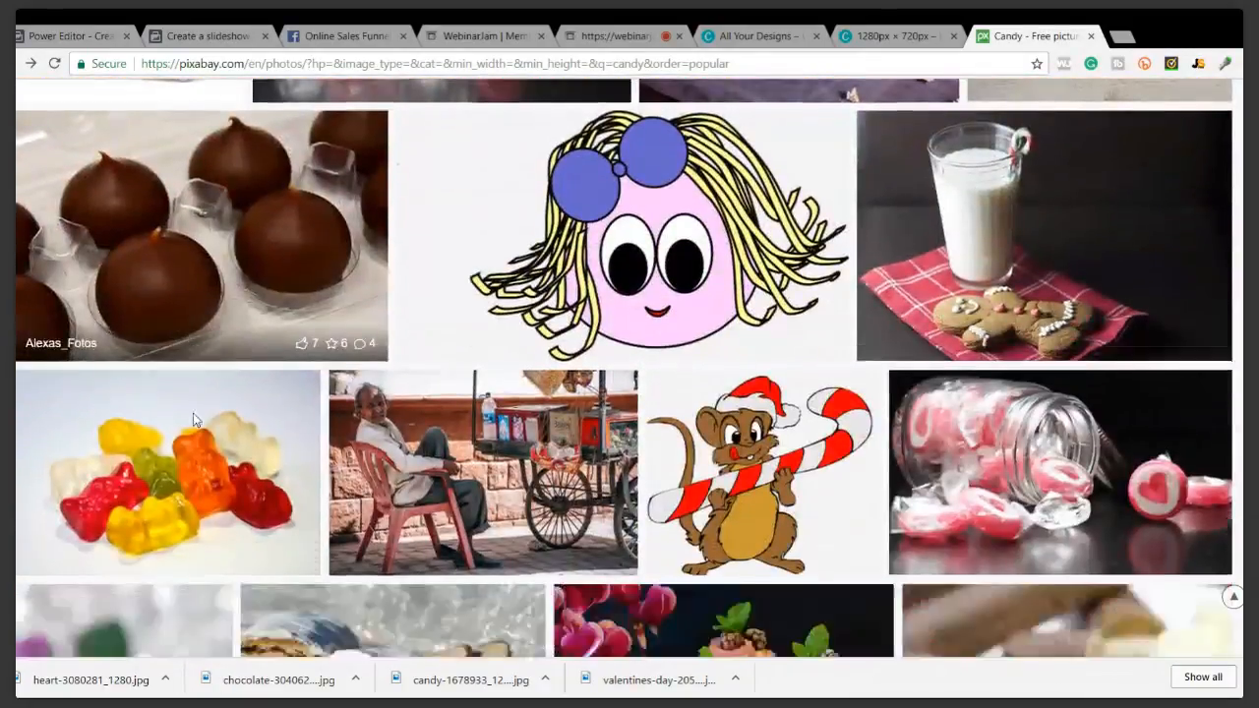
pyautogui.scroll(-2, 185, 426)
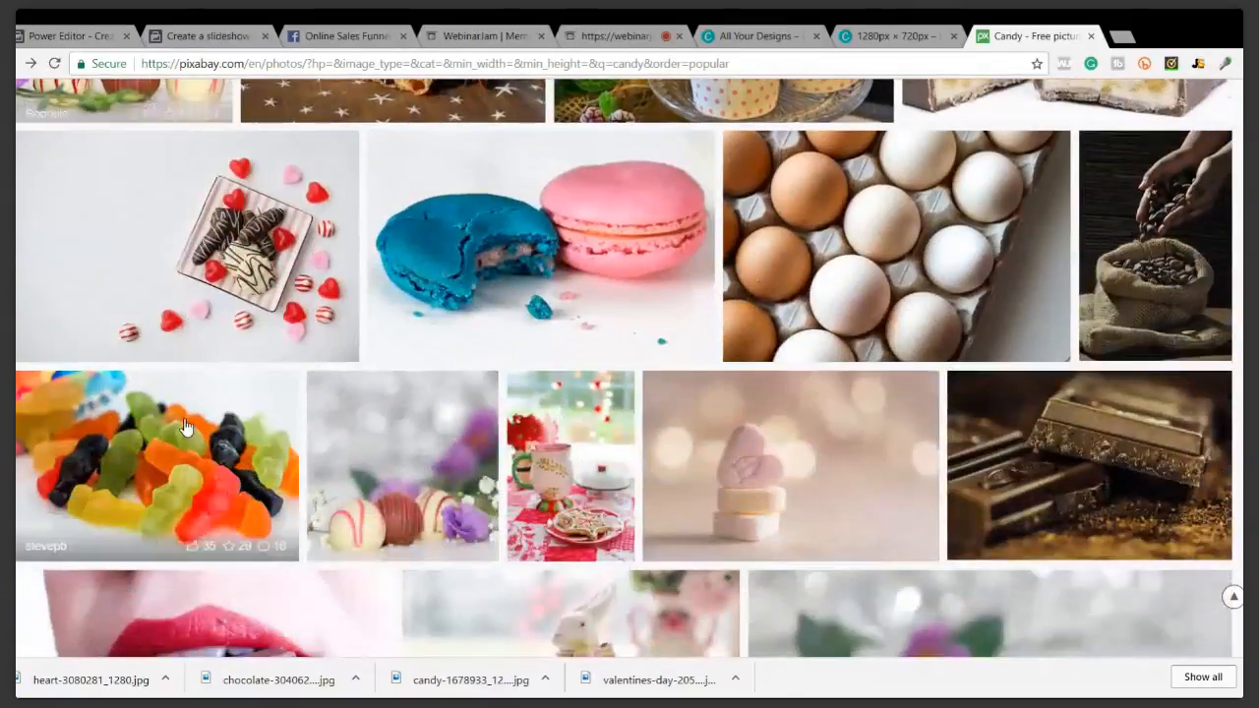
pyautogui.scroll(-3, 185, 426)
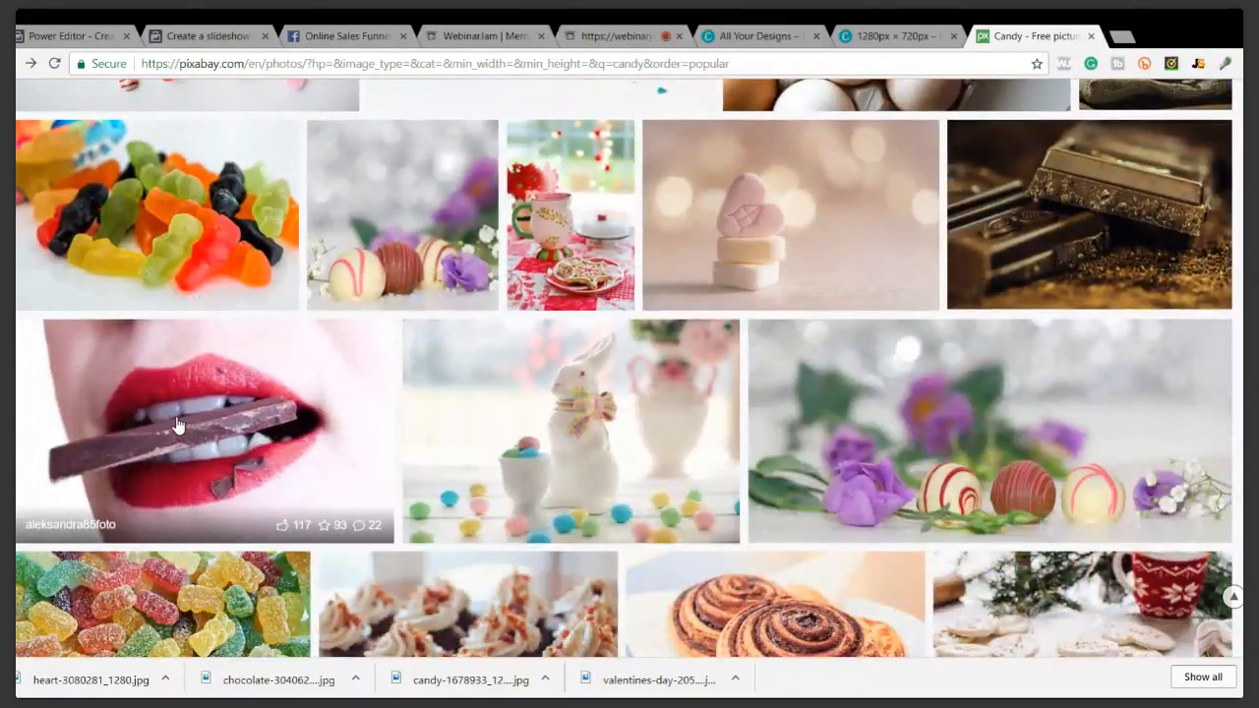
# Open the wide photo of three striped chocolates beside purple flowers and download it as a 1280×592 JPG
pyautogui.click(959, 438)
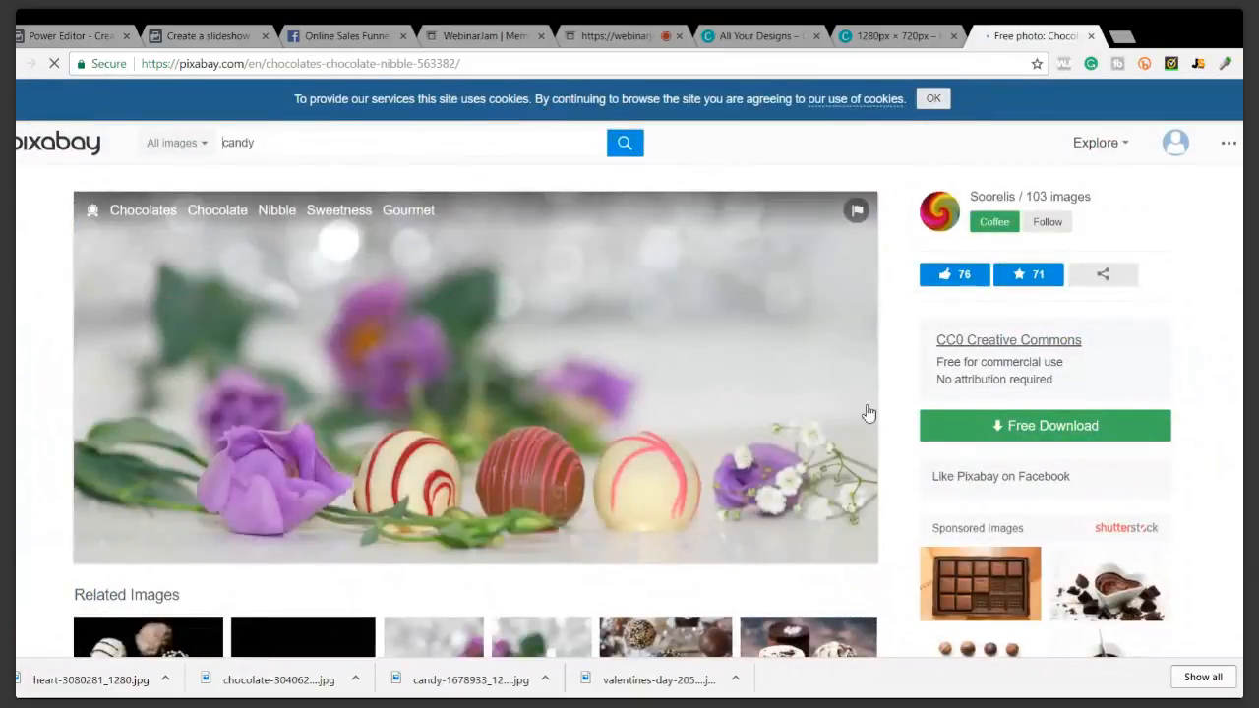
pyautogui.click(1019, 426)
pyautogui.click(972, 499)
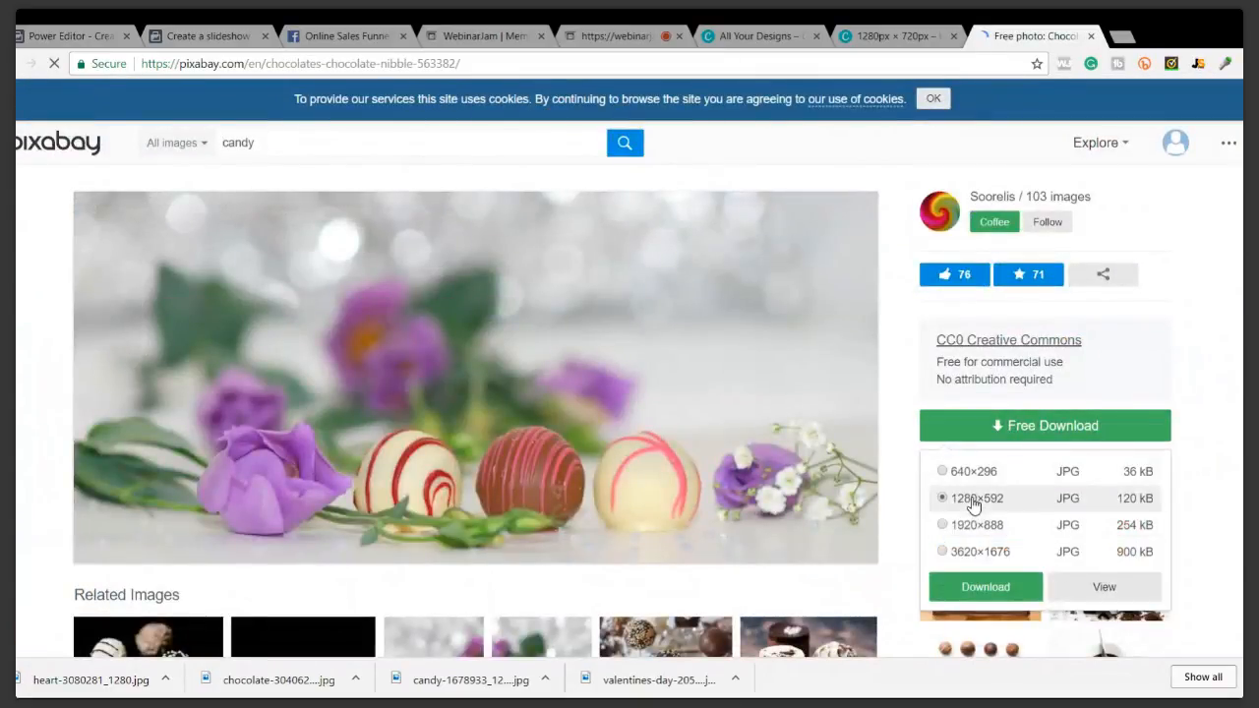
pyautogui.click(984, 586)
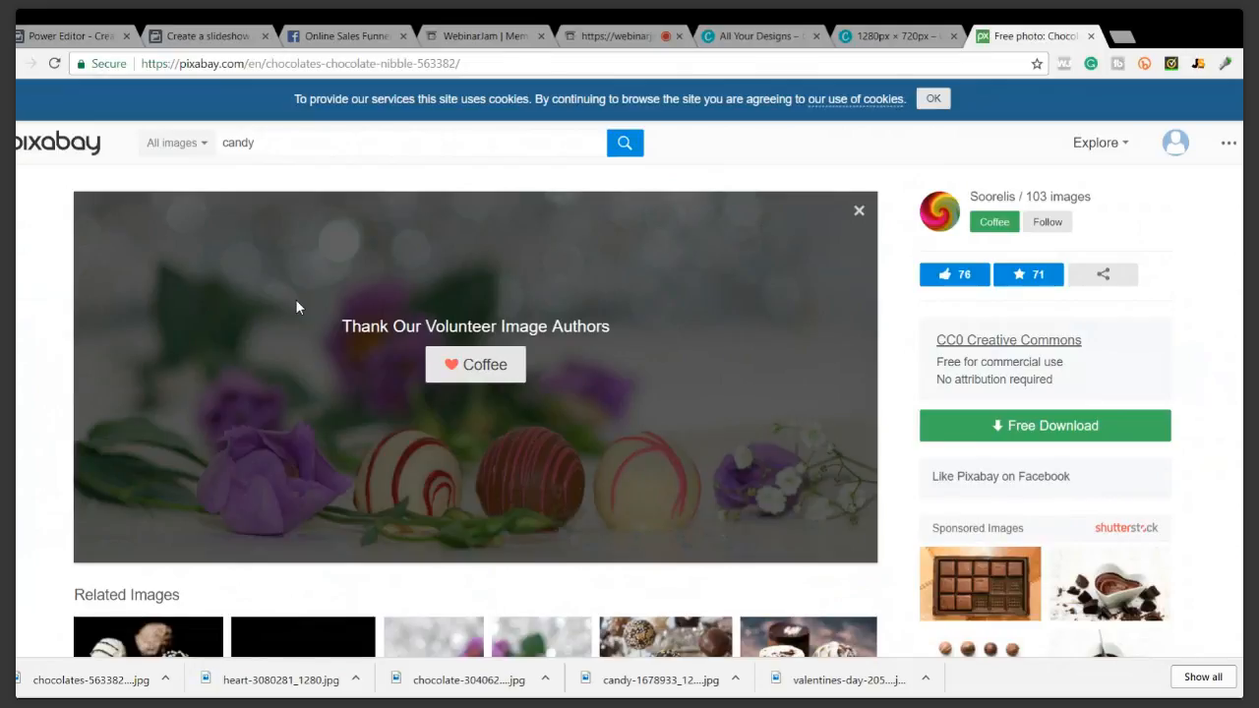
# Return to the candy results, open the photo of sugar-coated gummy candies and download it as a 1280×853 JPG
pyautogui.click(14, 64)
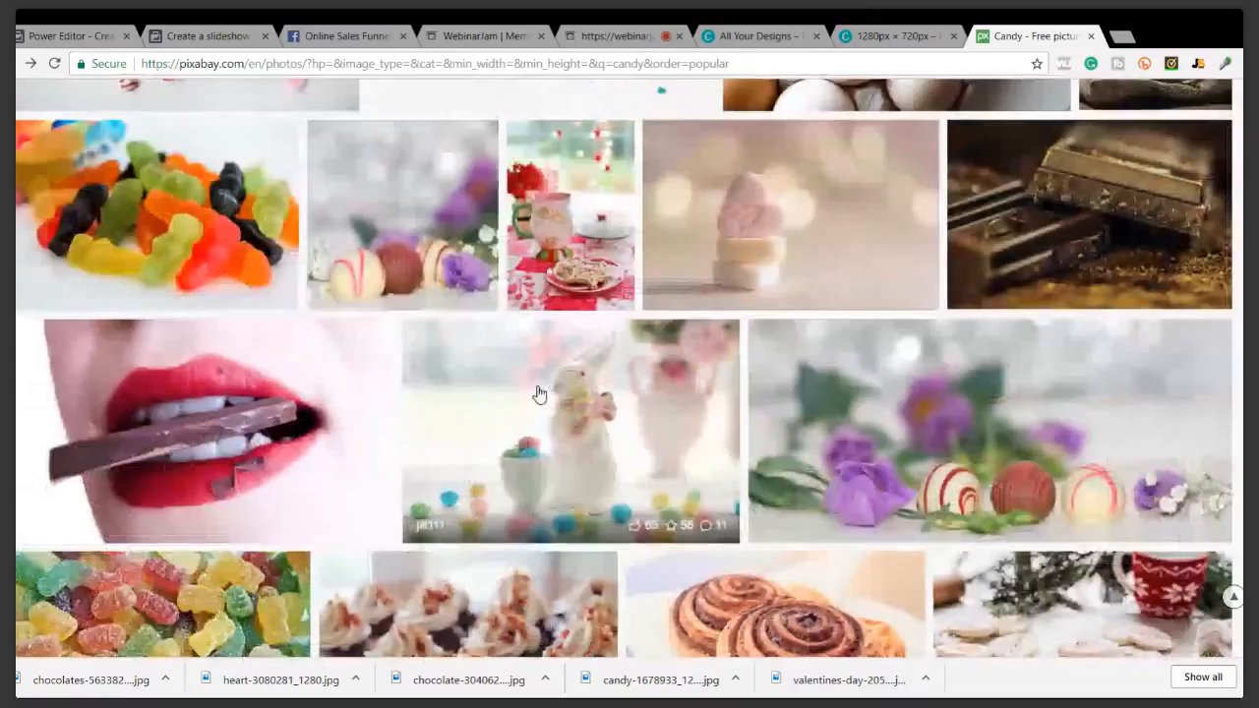
pyautogui.scroll(-4, 537, 393)
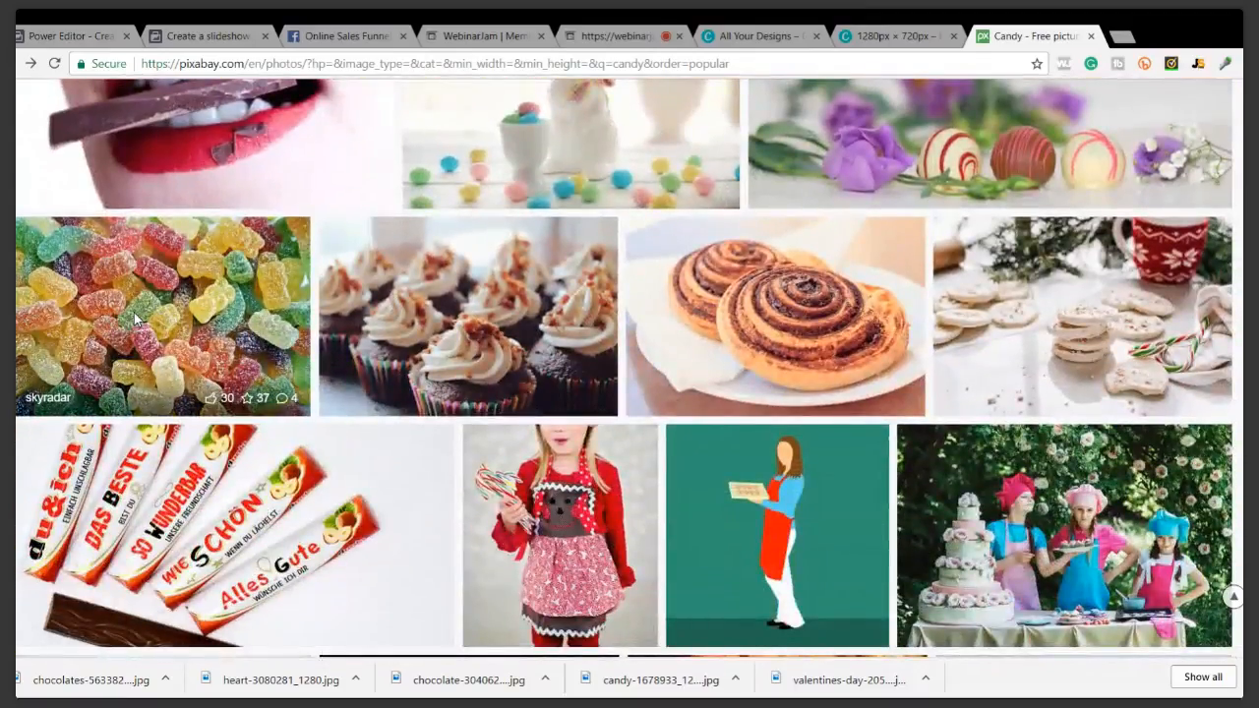
pyautogui.click(135, 318)
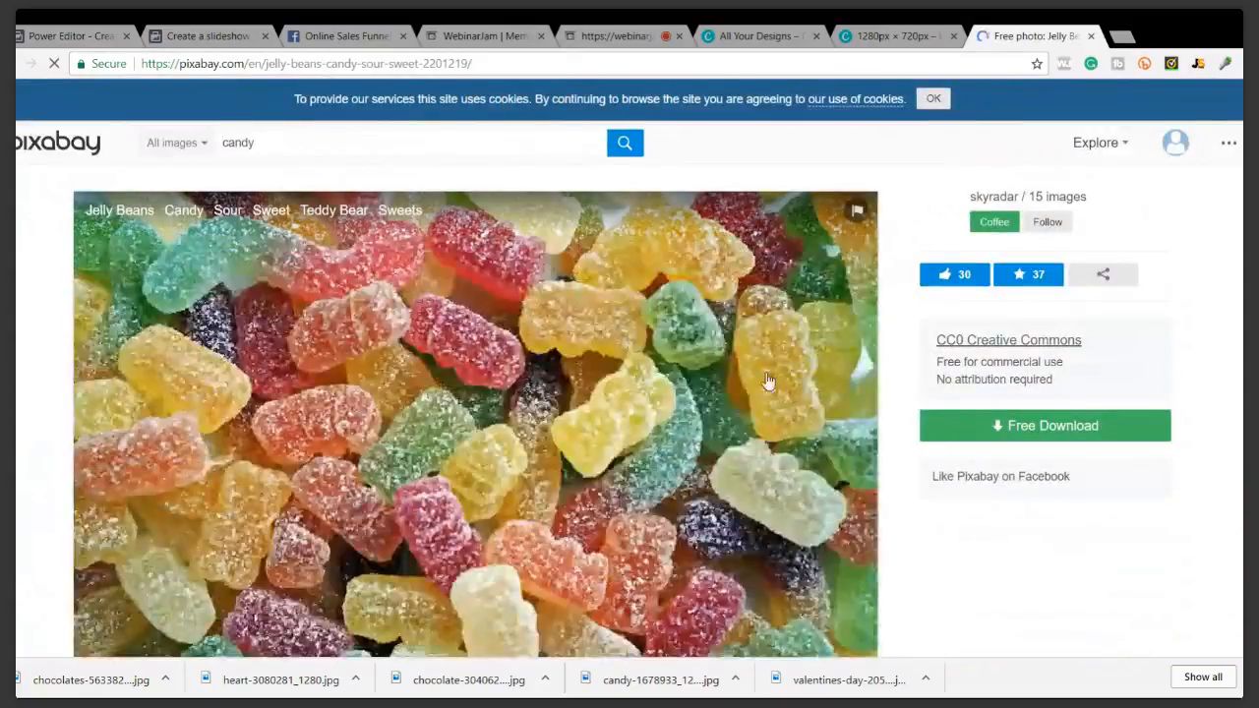
pyautogui.click(1037, 429)
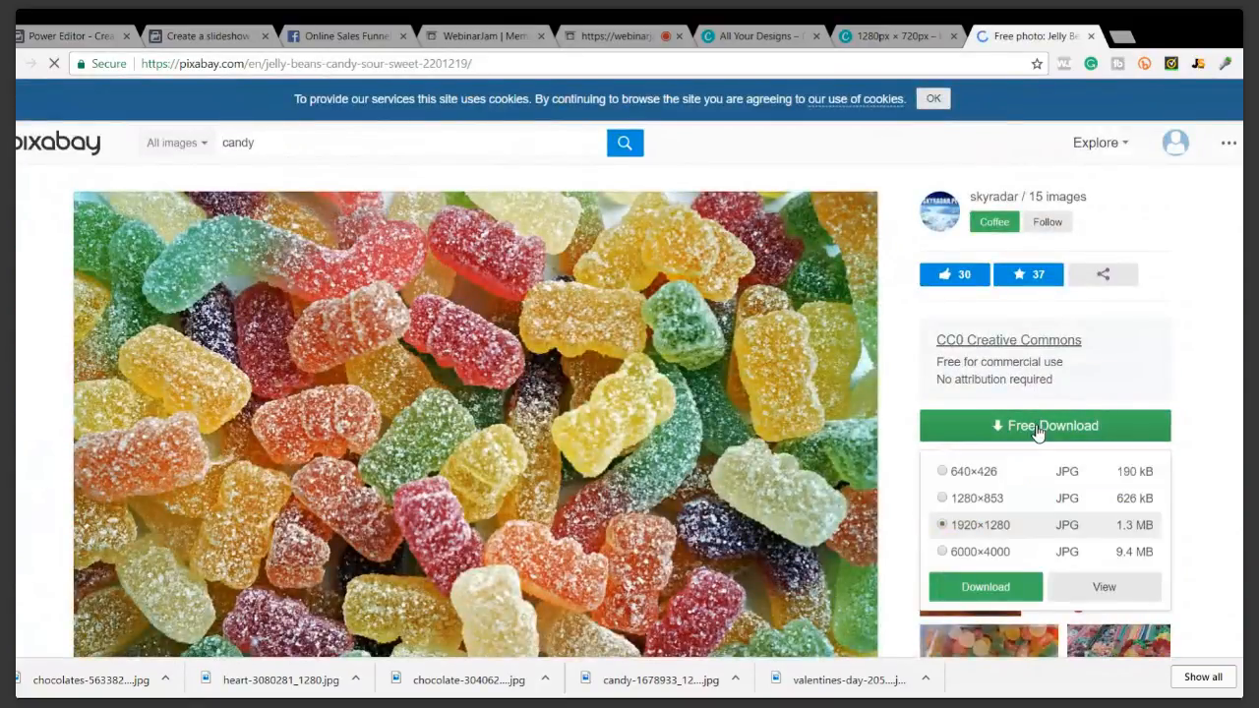
pyautogui.click(989, 499)
pyautogui.click(983, 588)
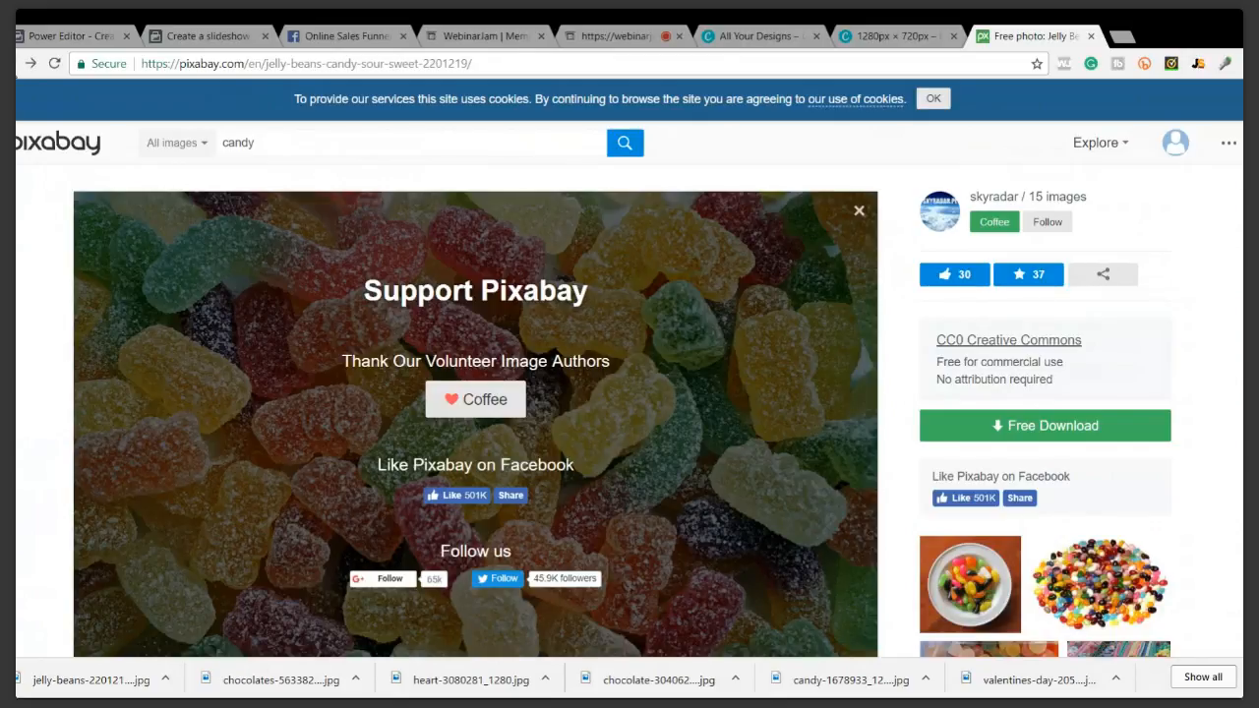
# Go back to the candy results, open the photo of colorful sprinkled donuts and download it as a 1280×853 JPG
pyautogui.hotkey('alt', 'Left')
pyautogui.scroll(-3, 232, 374)
pyautogui.scroll(-3, 234, 365)
pyautogui.scroll(2, 236, 368)
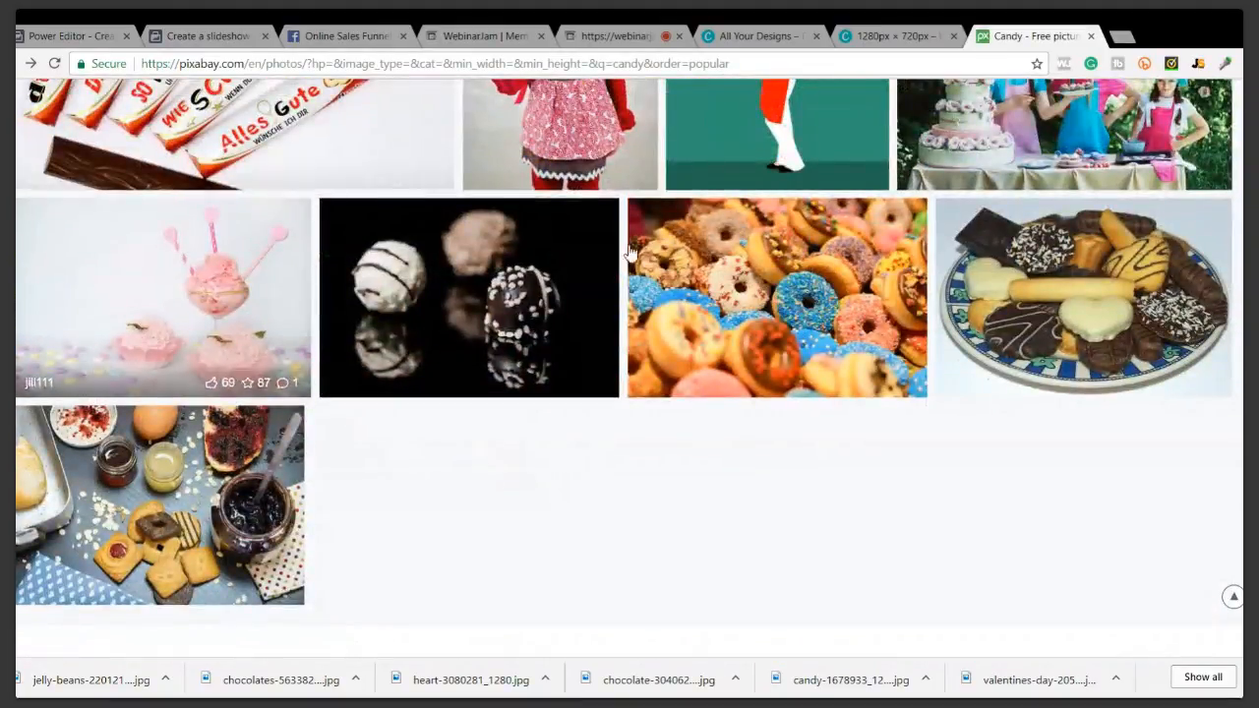
pyautogui.click(754, 313)
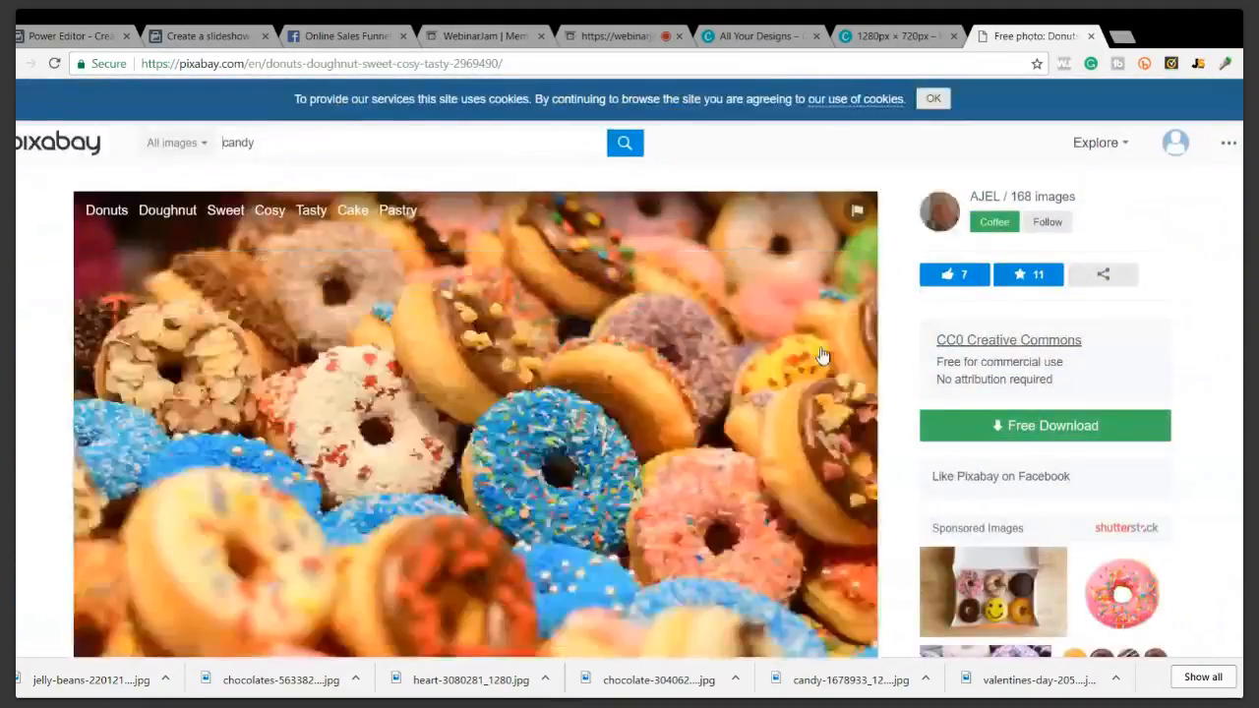
pyautogui.click(1093, 426)
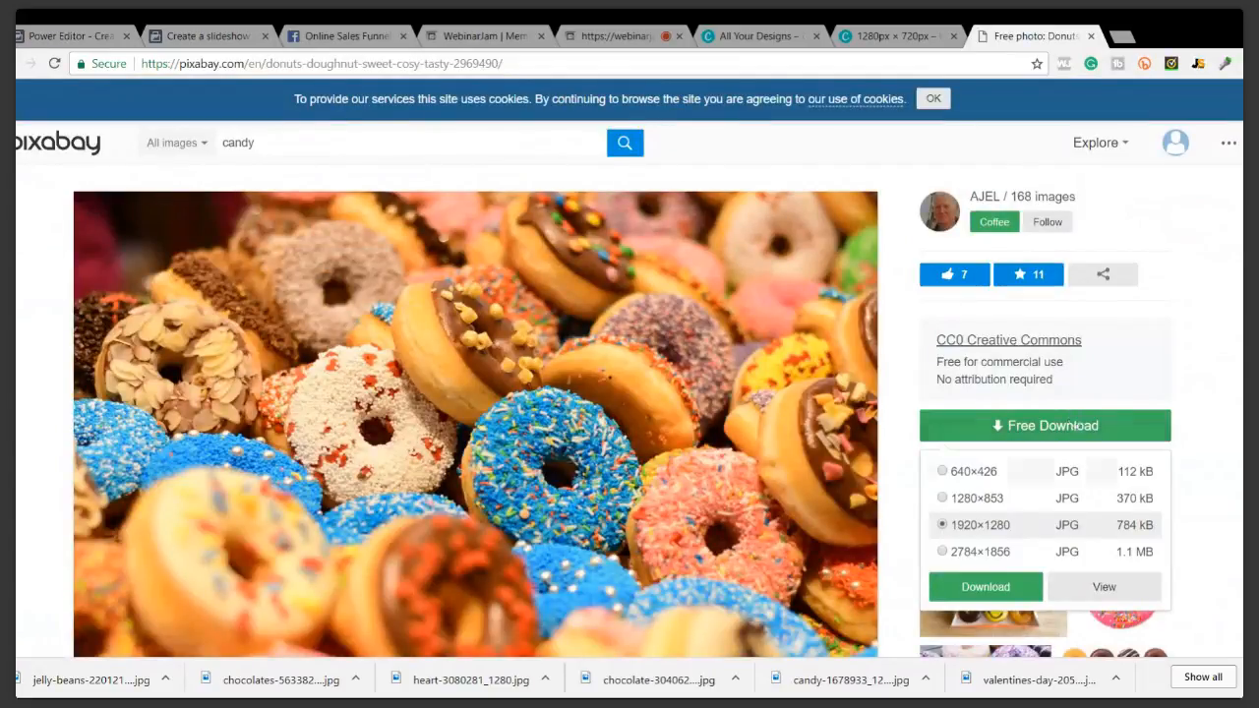
pyautogui.click(967, 498)
pyautogui.click(984, 587)
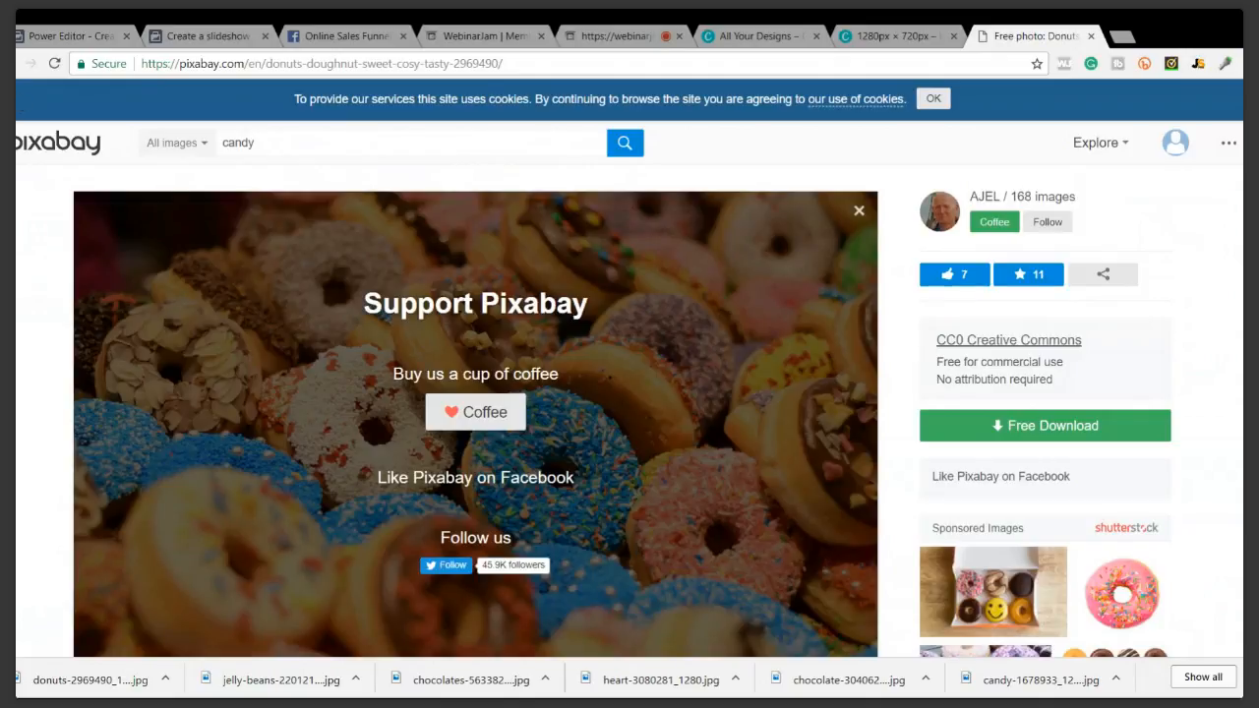
# From the candy results, download the photo of the plate of assorted cookies as a 1280×857 JPG, and return to the results
pyautogui.hotkey('alt', 'Left')
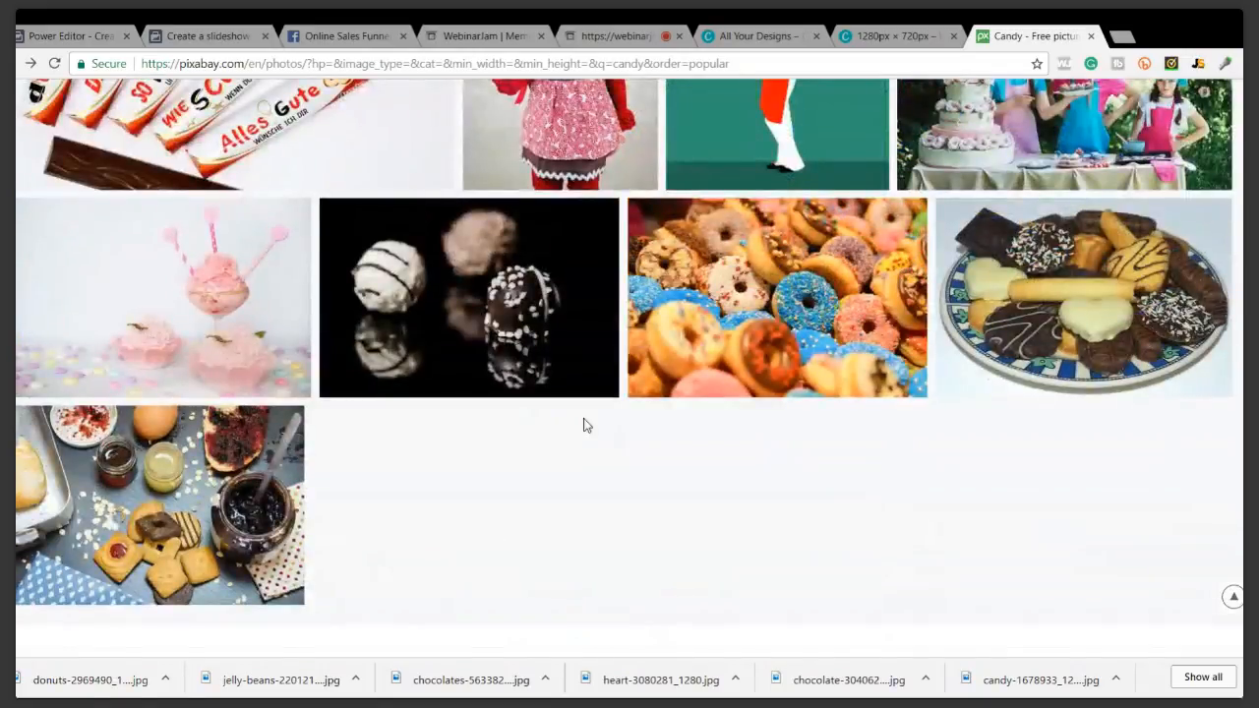
pyautogui.click(1054, 313)
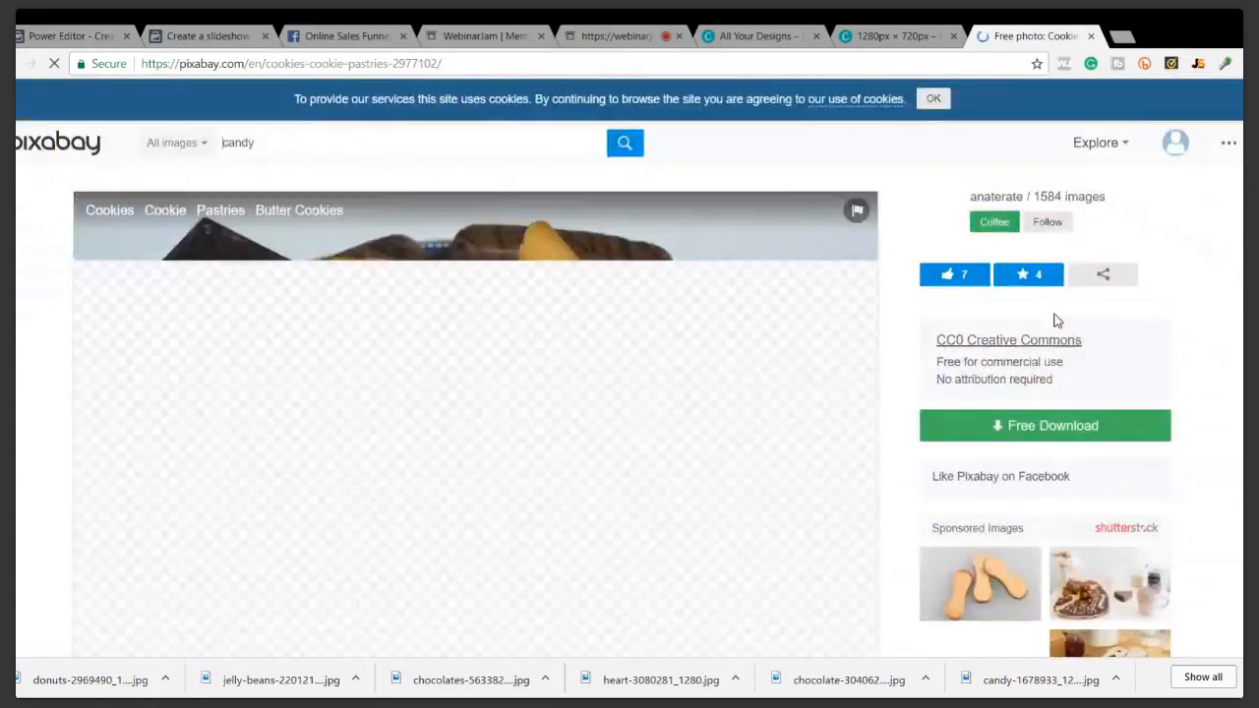
pyautogui.click(1045, 425)
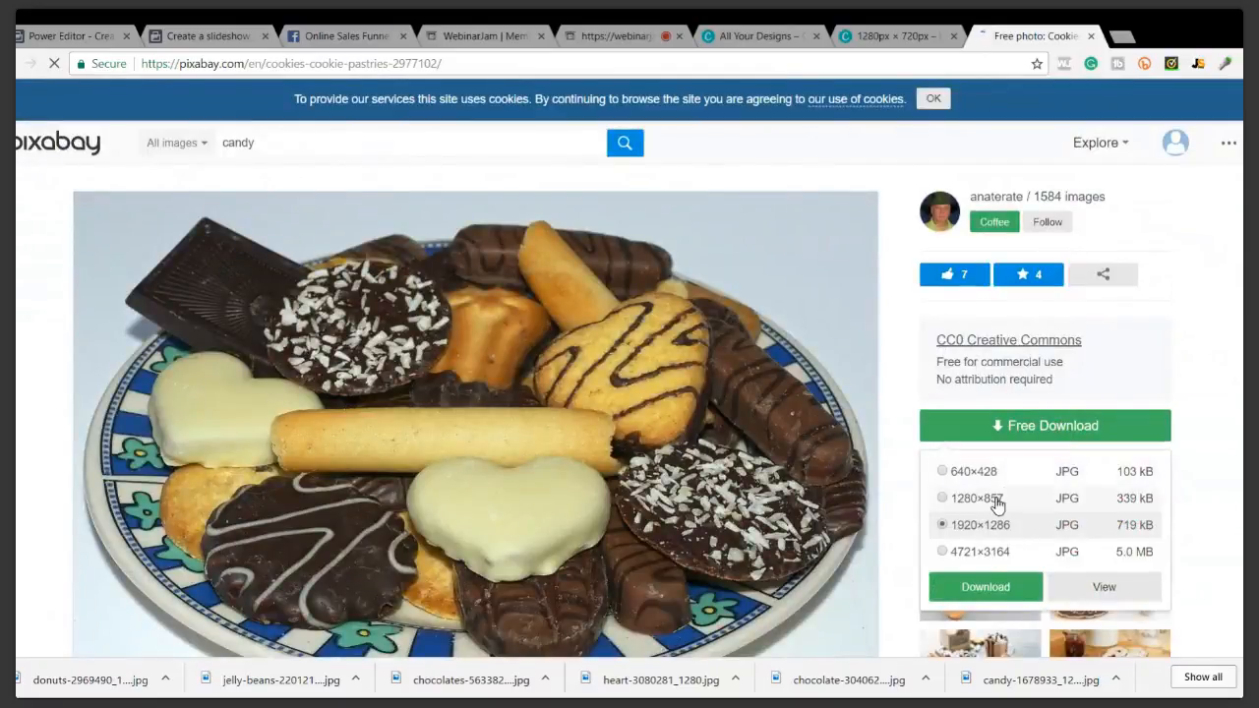
pyautogui.click(995, 500)
pyautogui.click(994, 586)
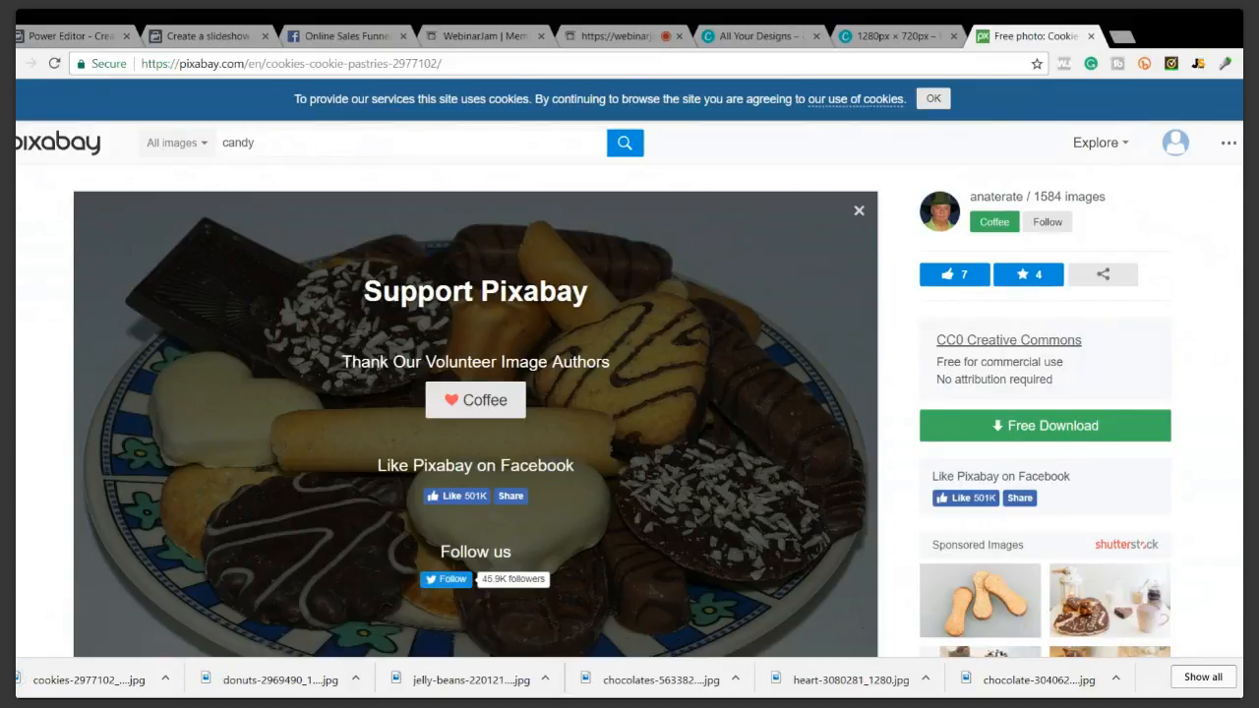
pyautogui.hotkey('alt', 'Left')
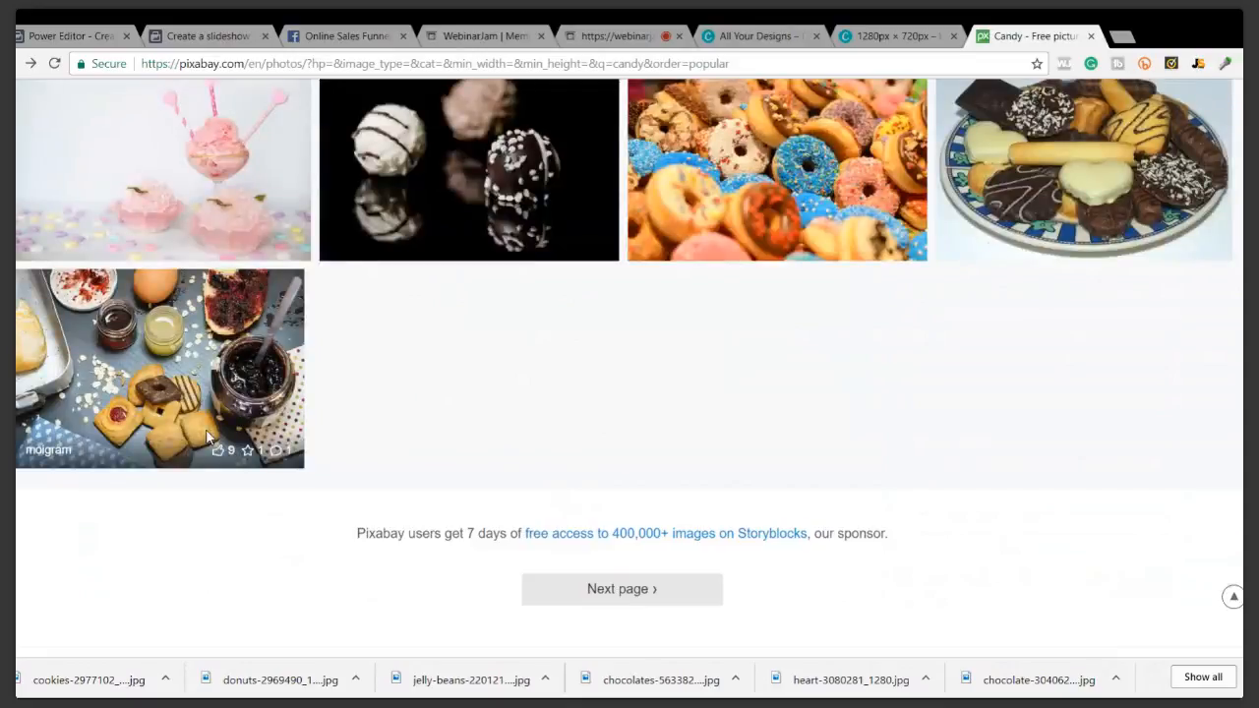
# Open the photo of pralines on a black background, download it as a 1280×853 JPG, and return to the candy results
pyautogui.click(418, 169)
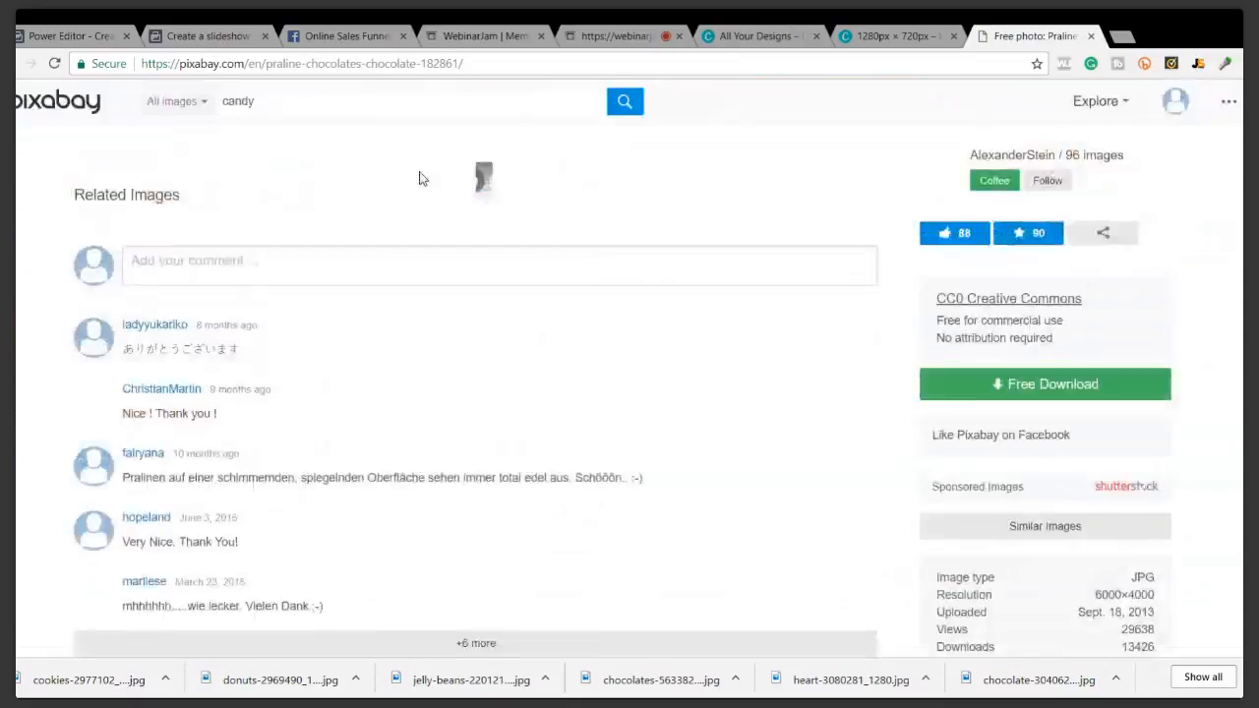
pyautogui.click(1037, 430)
pyautogui.click(1023, 497)
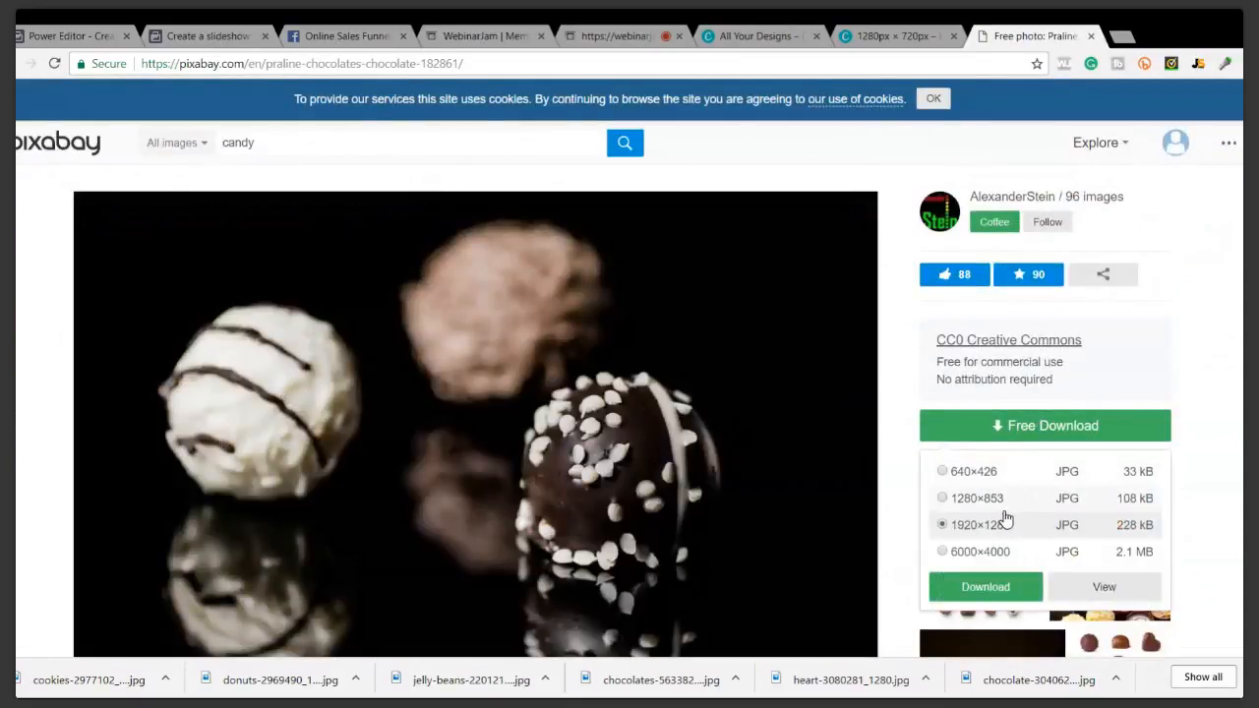
pyautogui.click(990, 591)
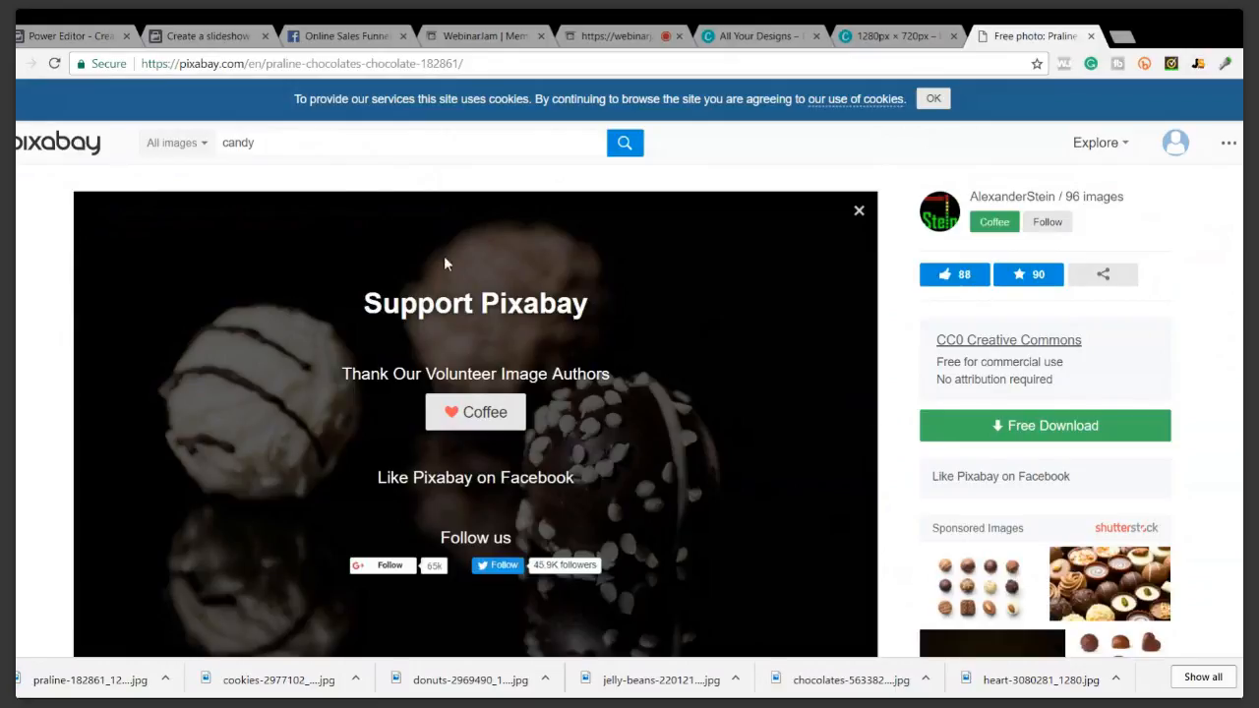
pyautogui.hotkey('alt', 'Left')
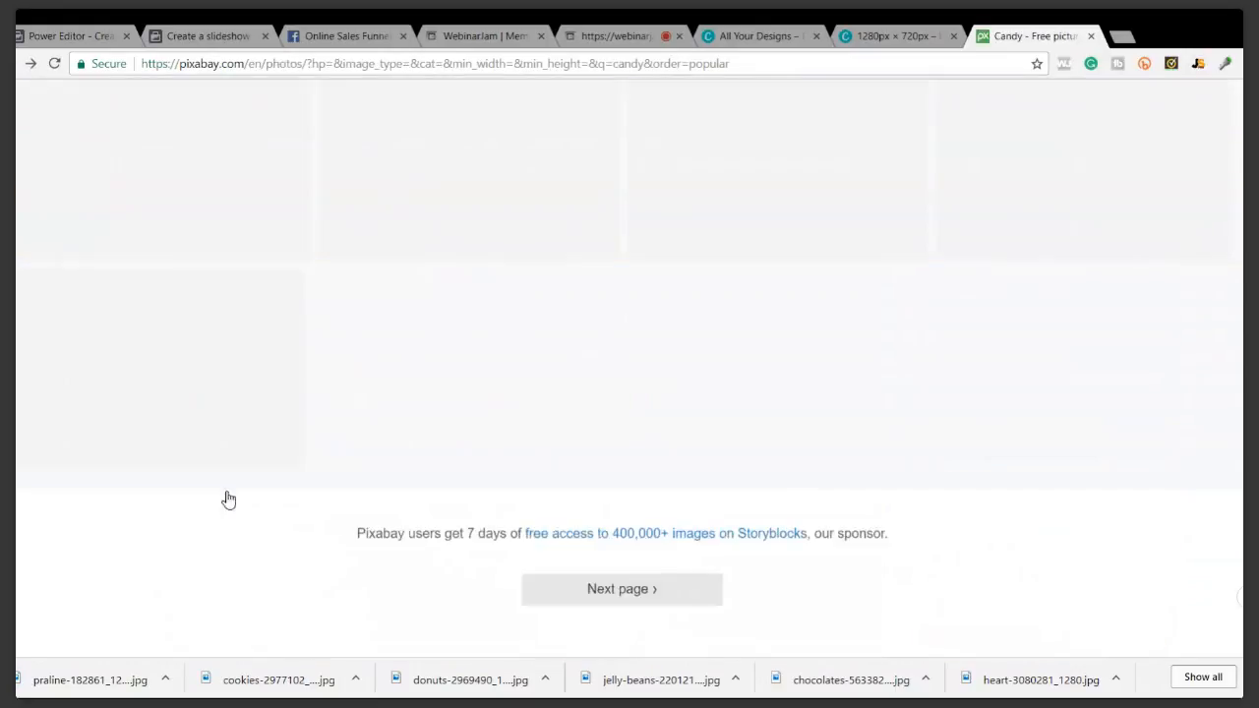
# Open the photo of frosted chocolate cupcakes from the candy results and choose the 1280×853 JPG size, closing any sponsored page that opens
pyautogui.scroll(-1, 147, 413)
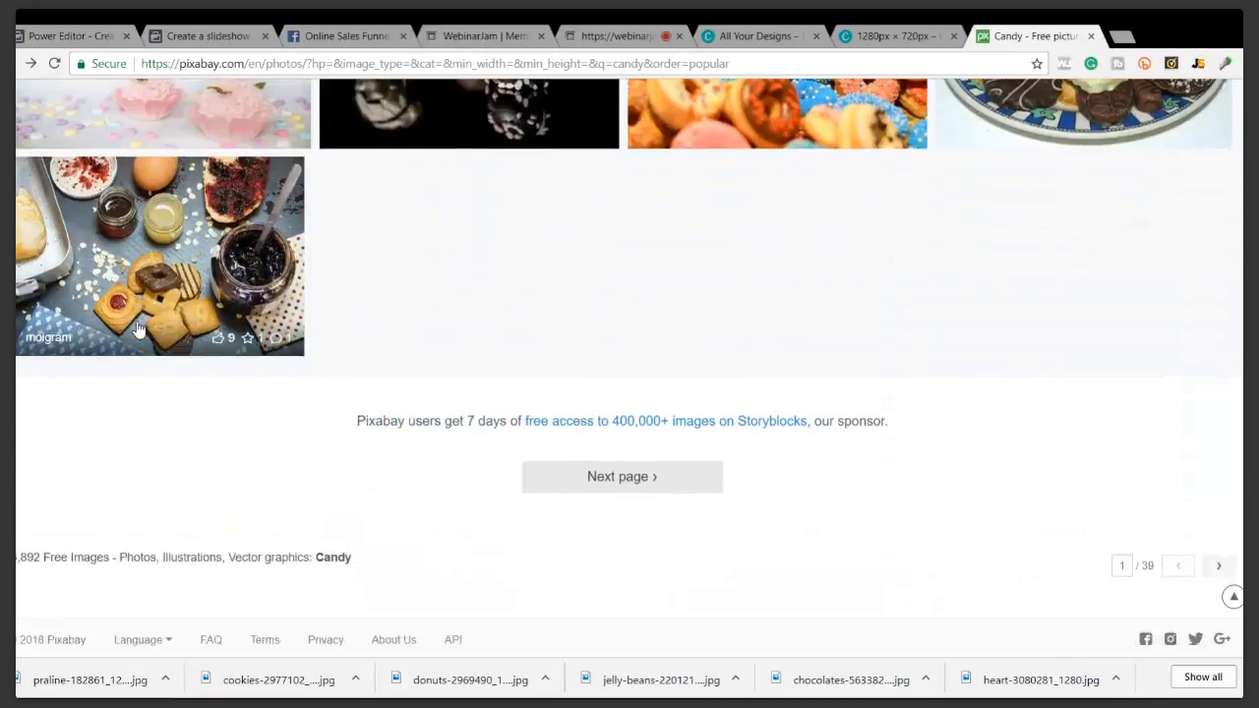
pyautogui.scroll(5, 163, 477)
pyautogui.scroll(4, 165, 486)
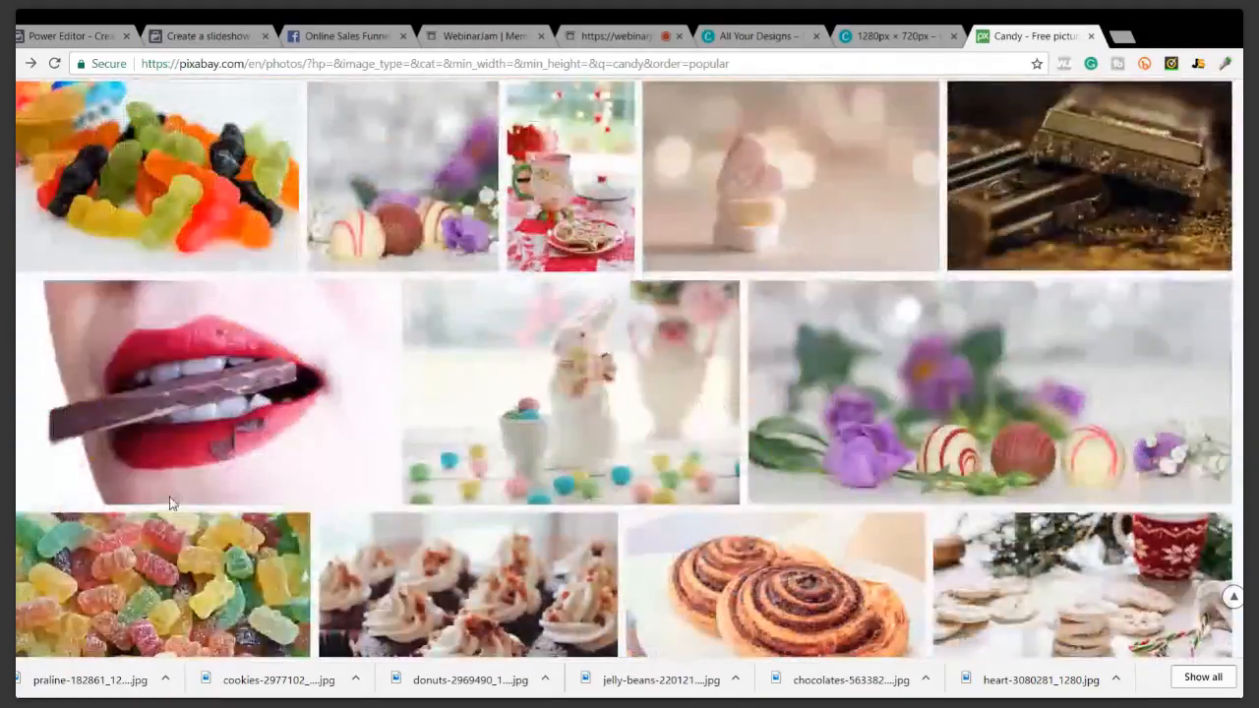
pyautogui.scroll(-2, 276, 418)
pyautogui.click(405, 360)
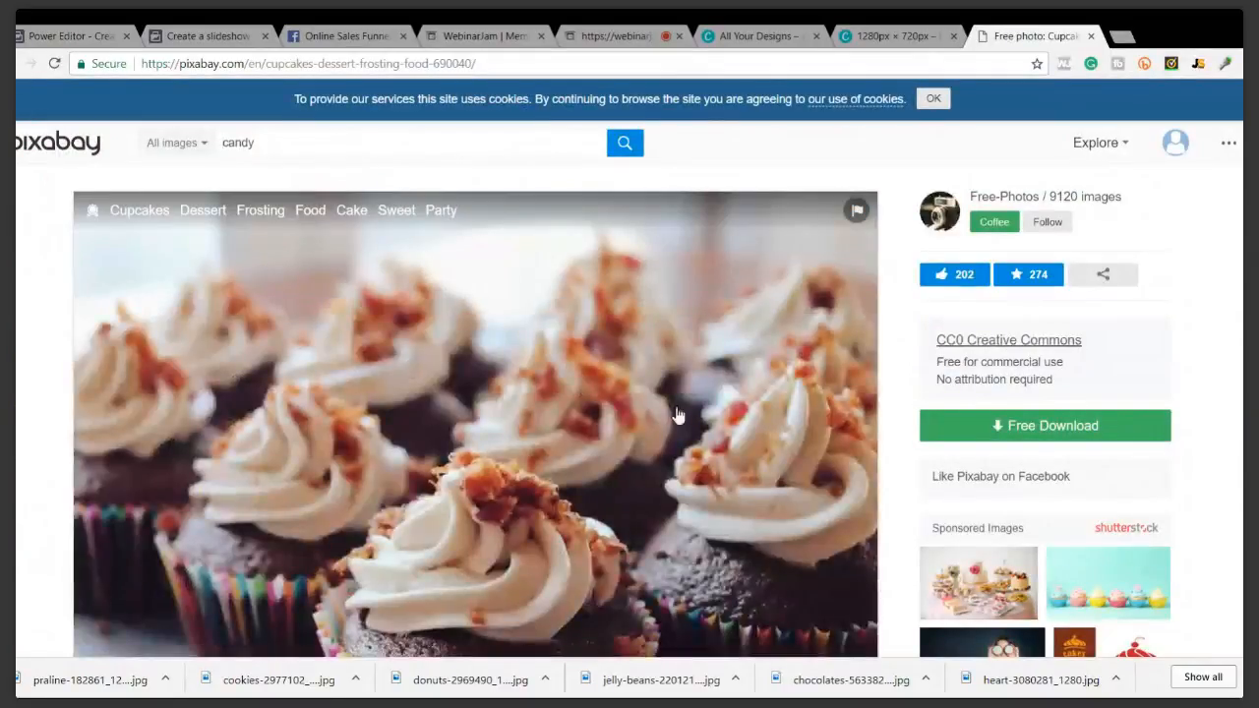
pyautogui.click(1082, 426)
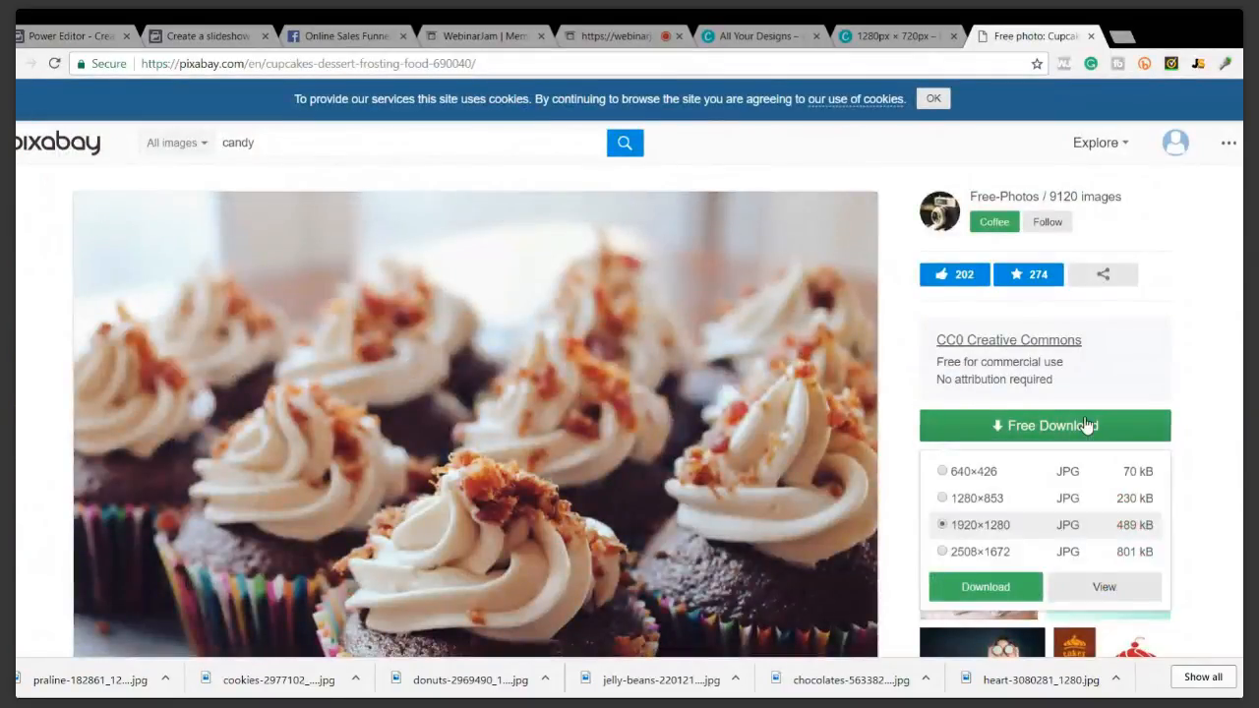
pyautogui.click(987, 498)
pyautogui.click(997, 613)
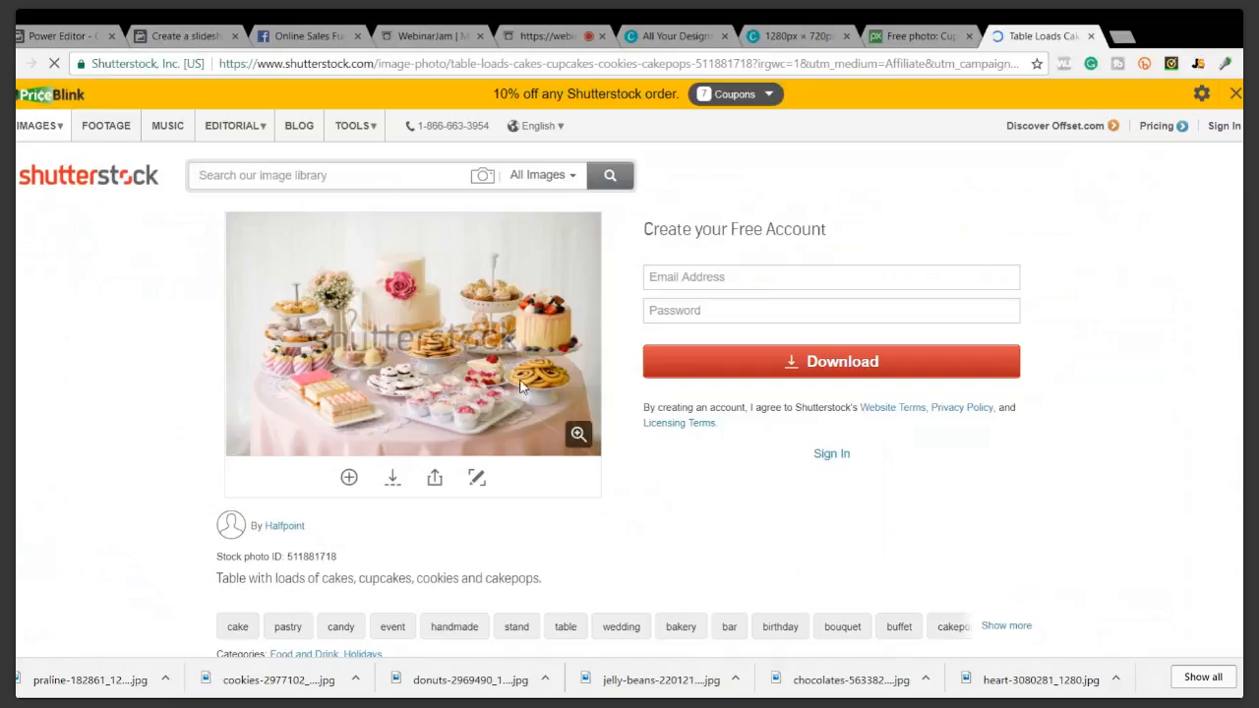
pyautogui.click(1092, 38)
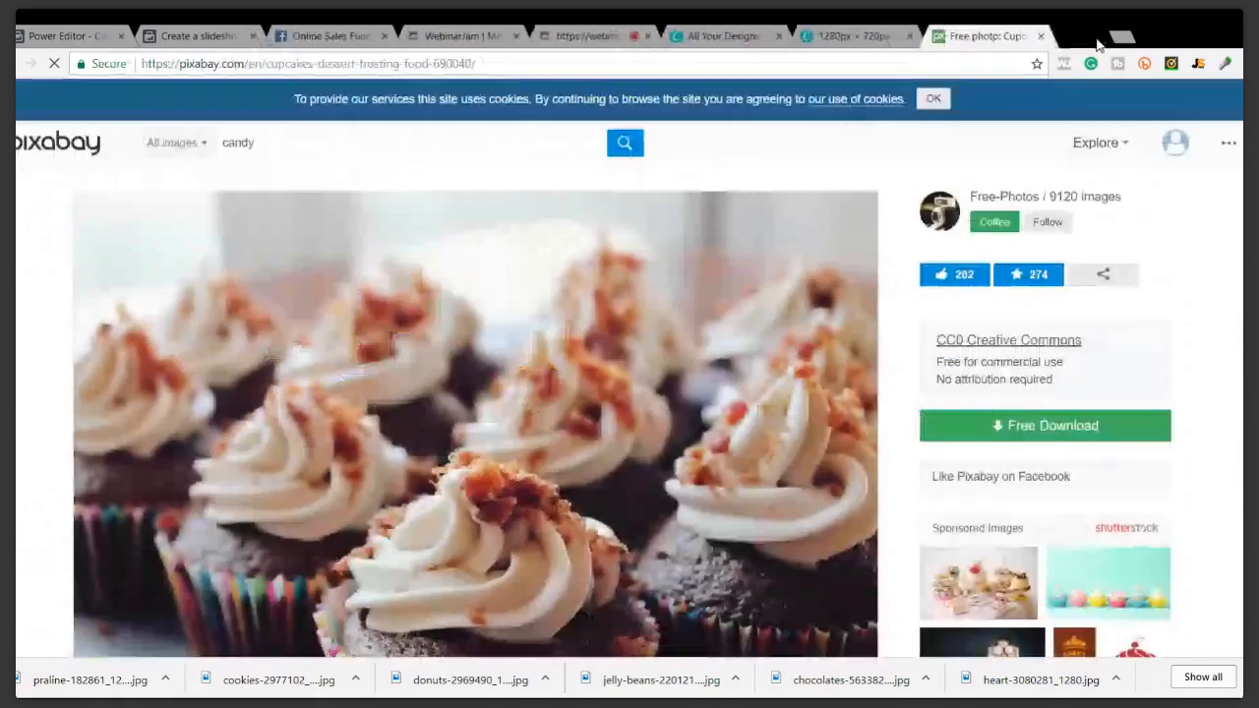
# Download the frosted cupcakes photo as a 1280×853 JPG and return to the candy results
pyautogui.scroll(-1, 447, 430)
pyautogui.scroll(-2, 448, 430)
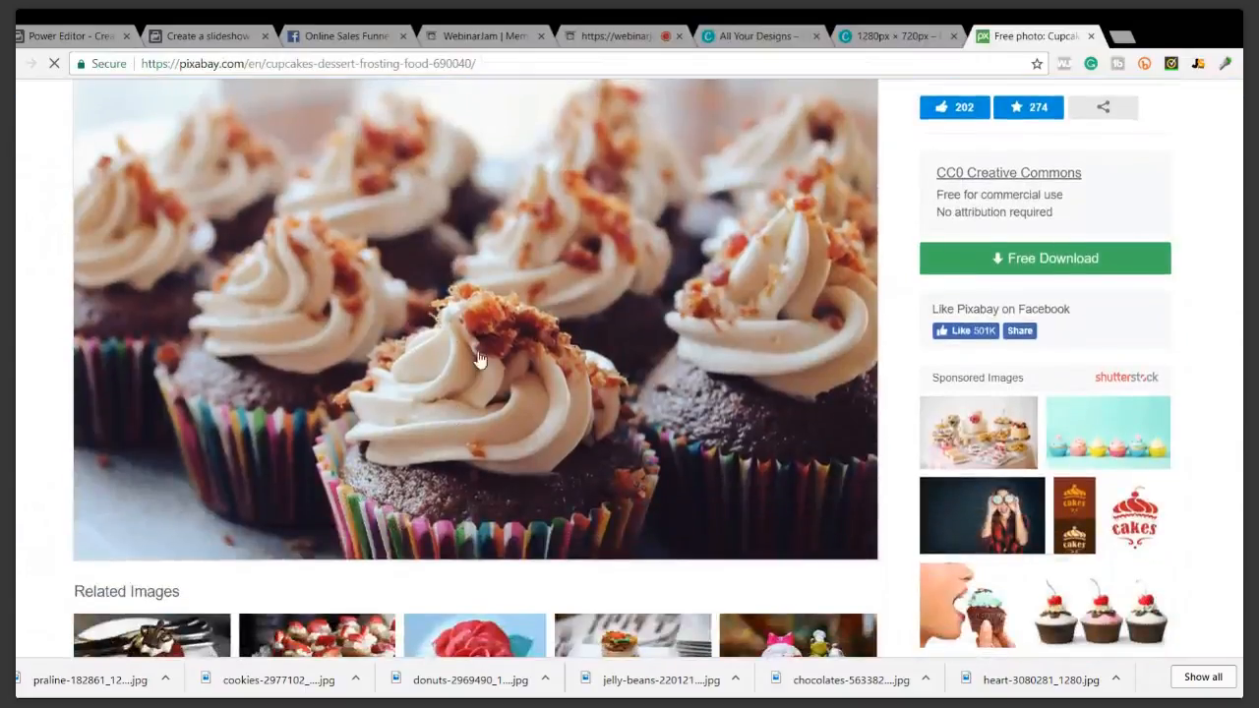
pyautogui.click(1000, 262)
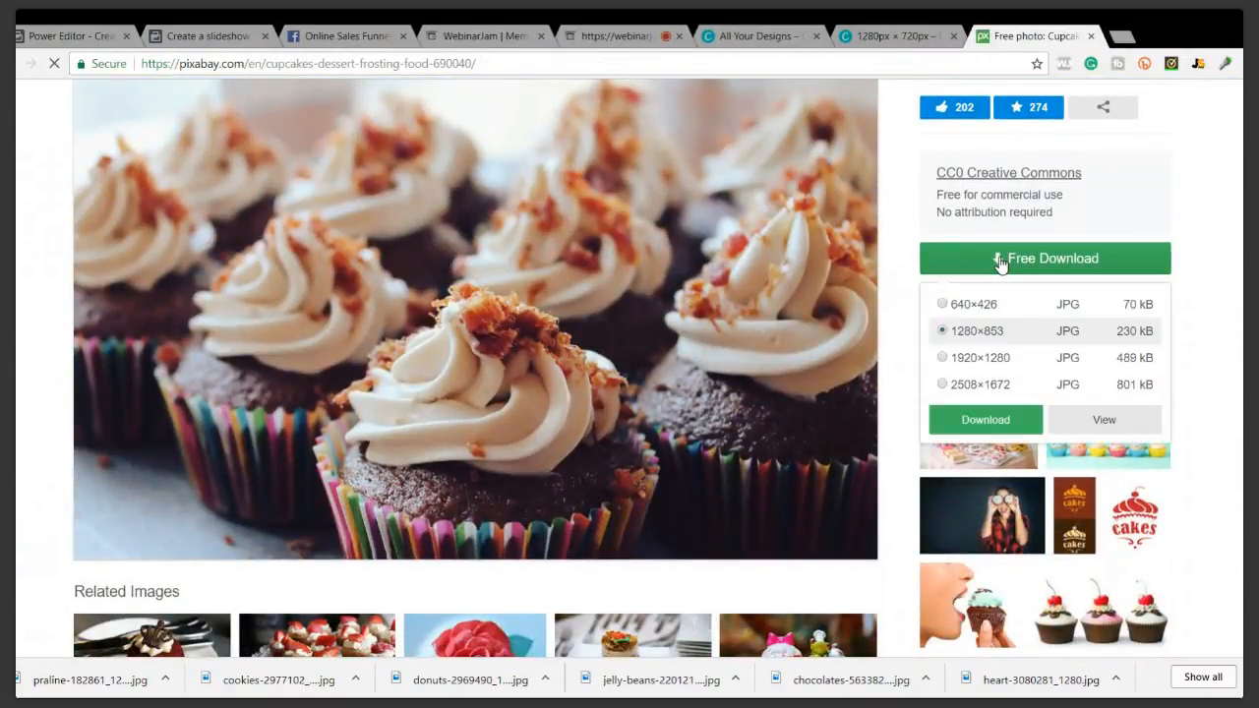
pyautogui.click(985, 425)
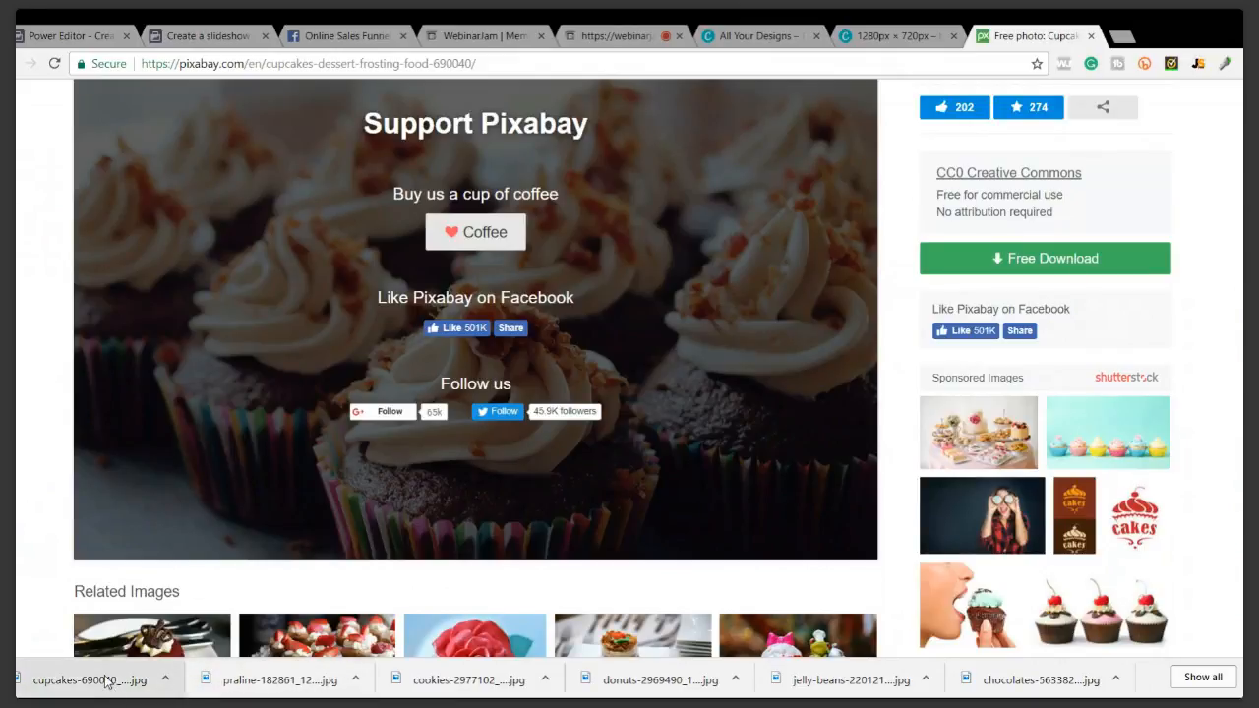
pyautogui.click(12, 64)
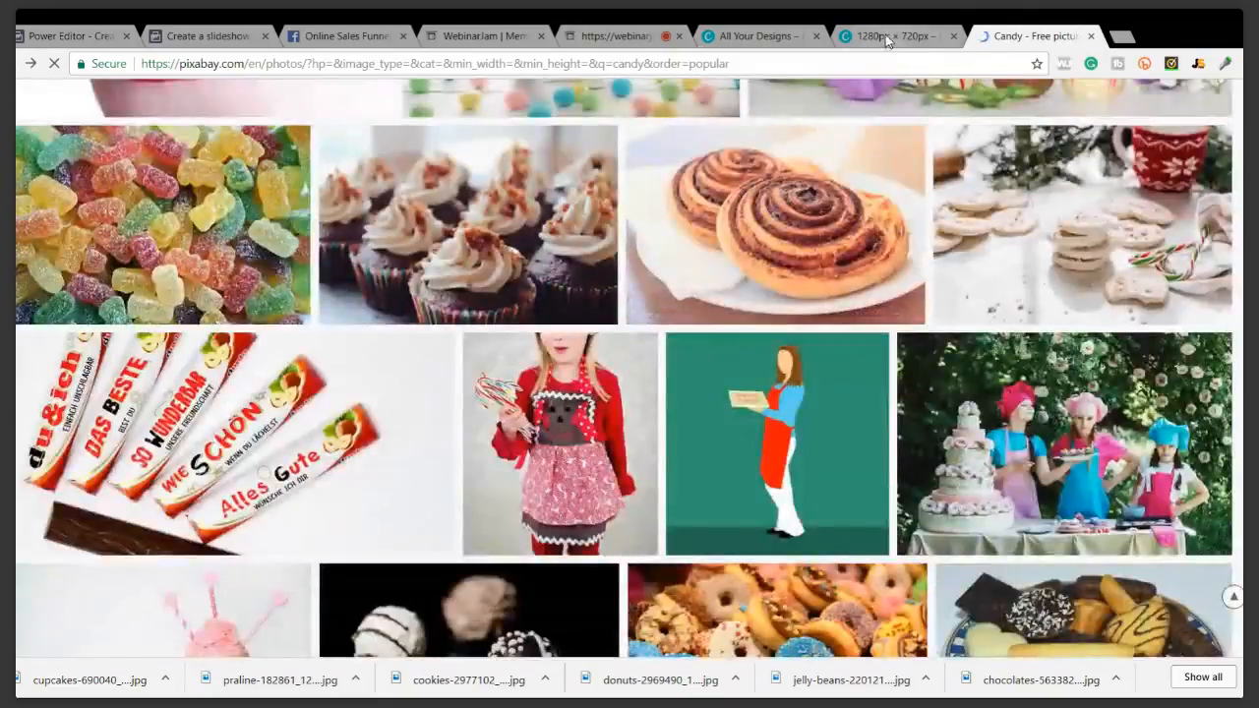
# Switch to the 1280px × 720px Canva design, upload the downloaded candy and dessert photos, and dismiss the browser's download bar
pyautogui.click(888, 36)
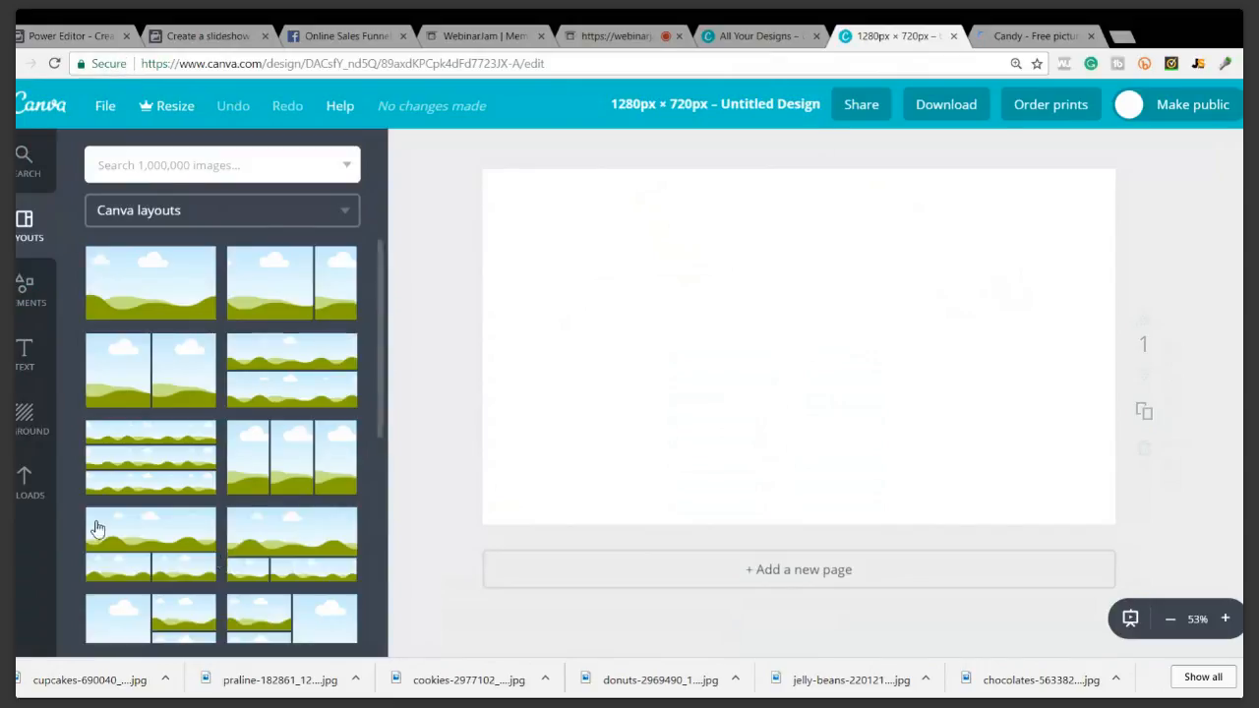
pyautogui.click(24, 484)
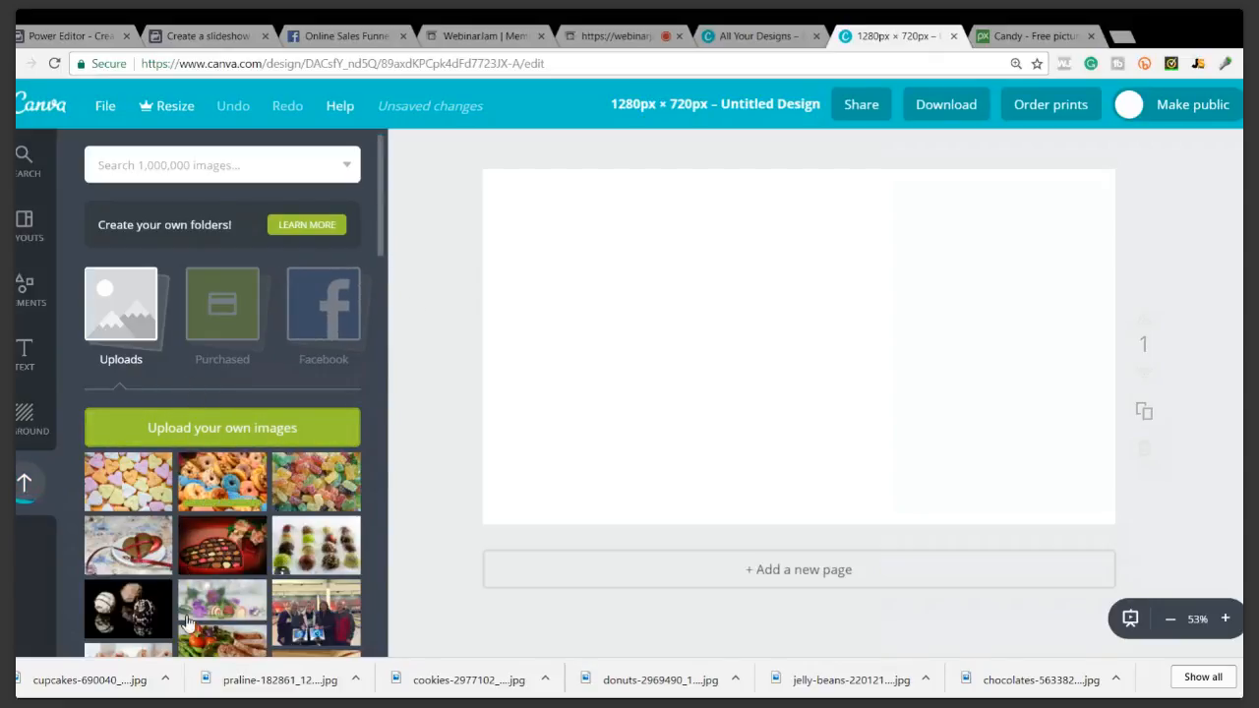
pyautogui.scroll(-1, 224, 606)
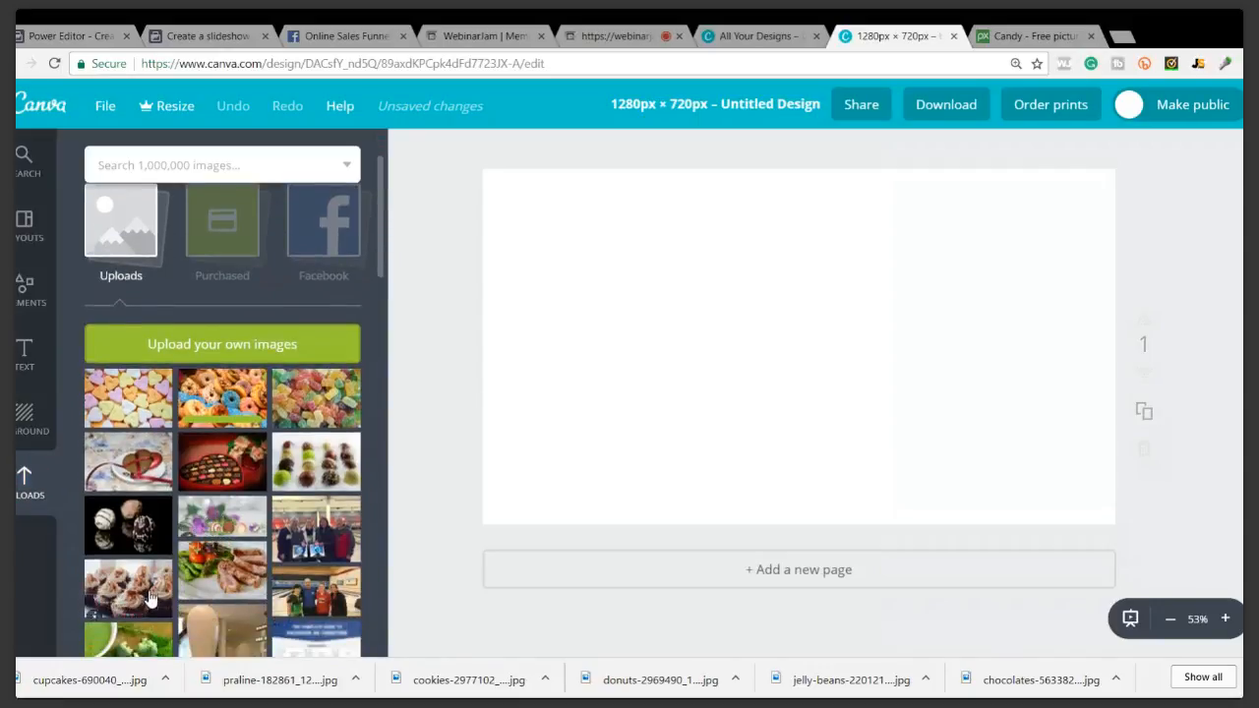
pyautogui.click(218, 350)
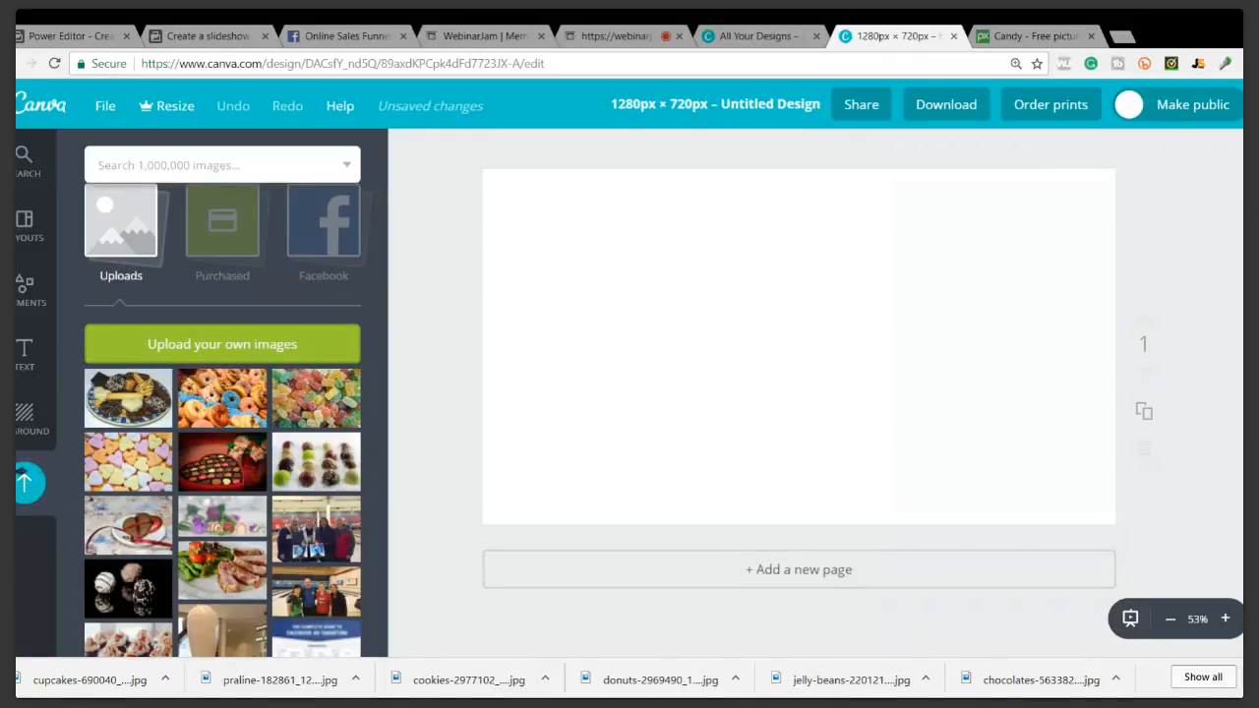
pyautogui.click(1241, 677)
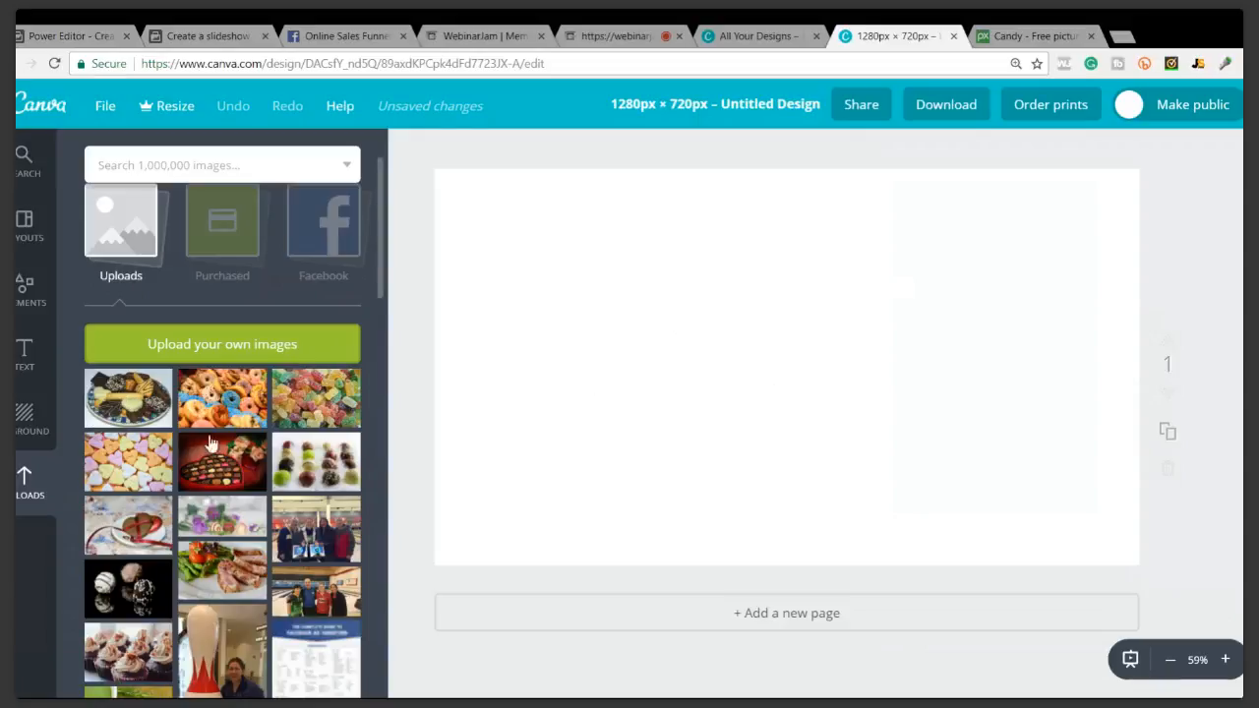
# Place the heart-shaped chocolate box photo in the middle of the page and set the page background to coral red
pyautogui.click(222, 464)
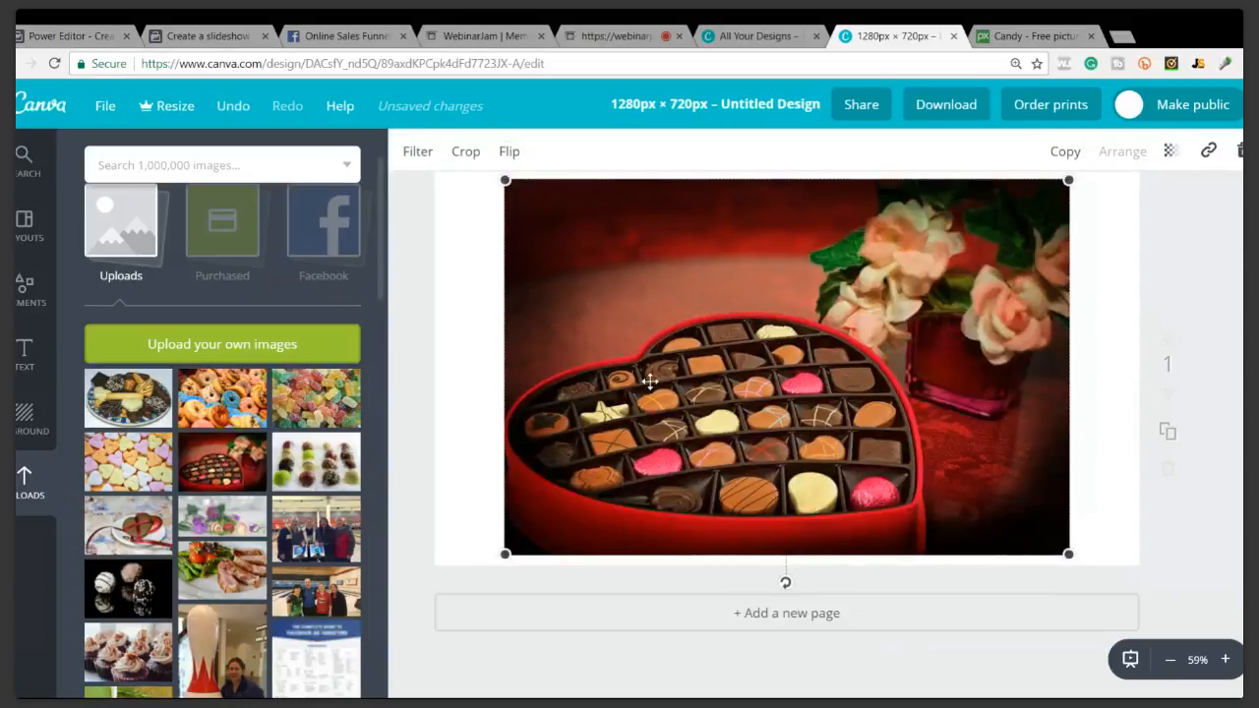
pyautogui.moveTo(688, 387); pyautogui.dragTo(670, 387)
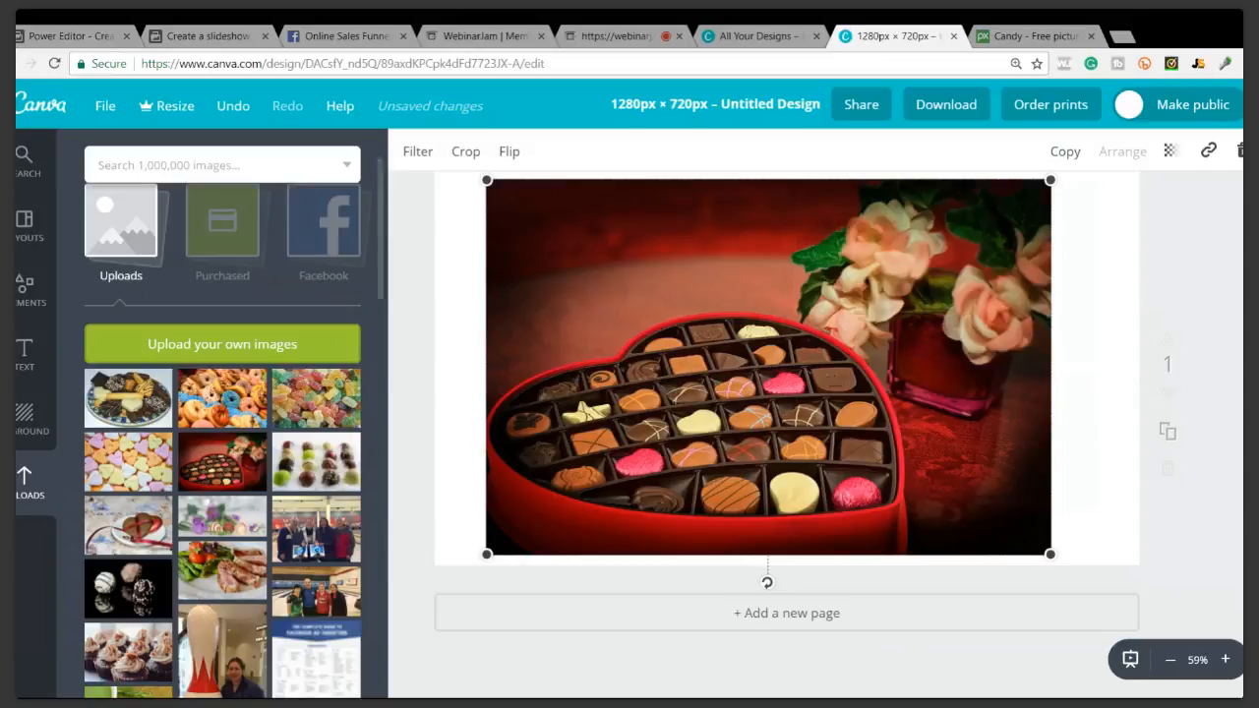
pyautogui.click(27, 423)
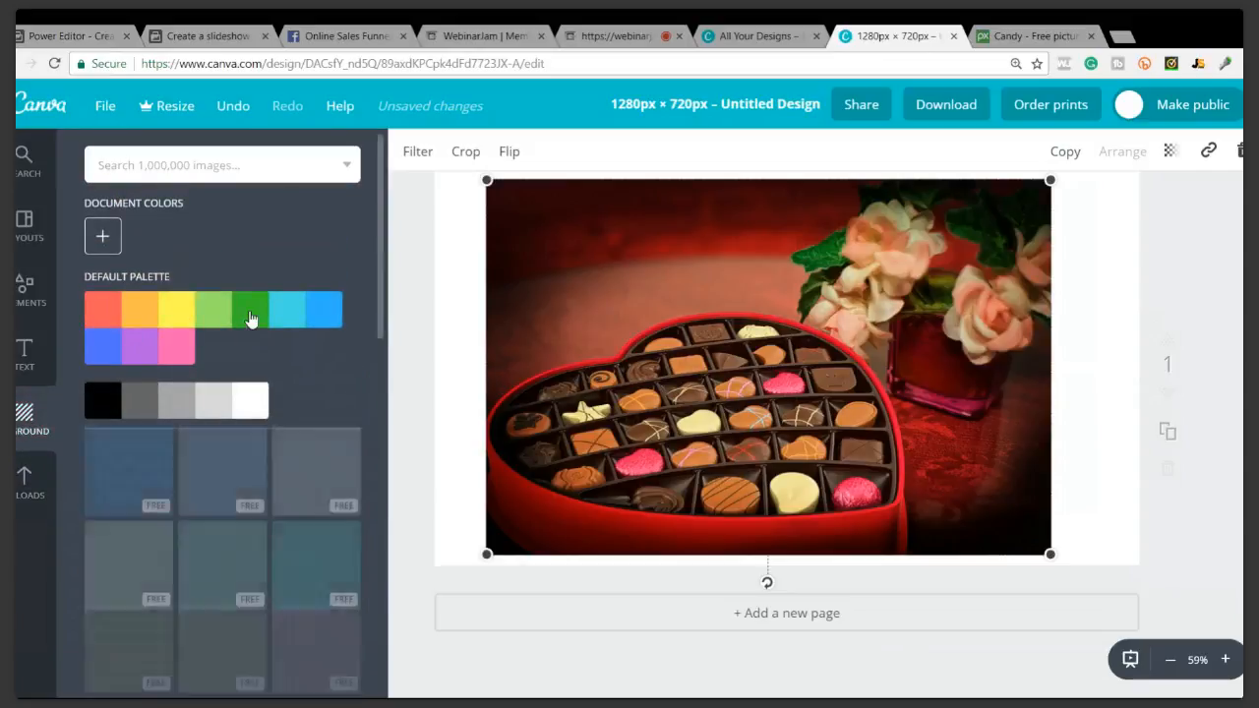
pyautogui.click(106, 313)
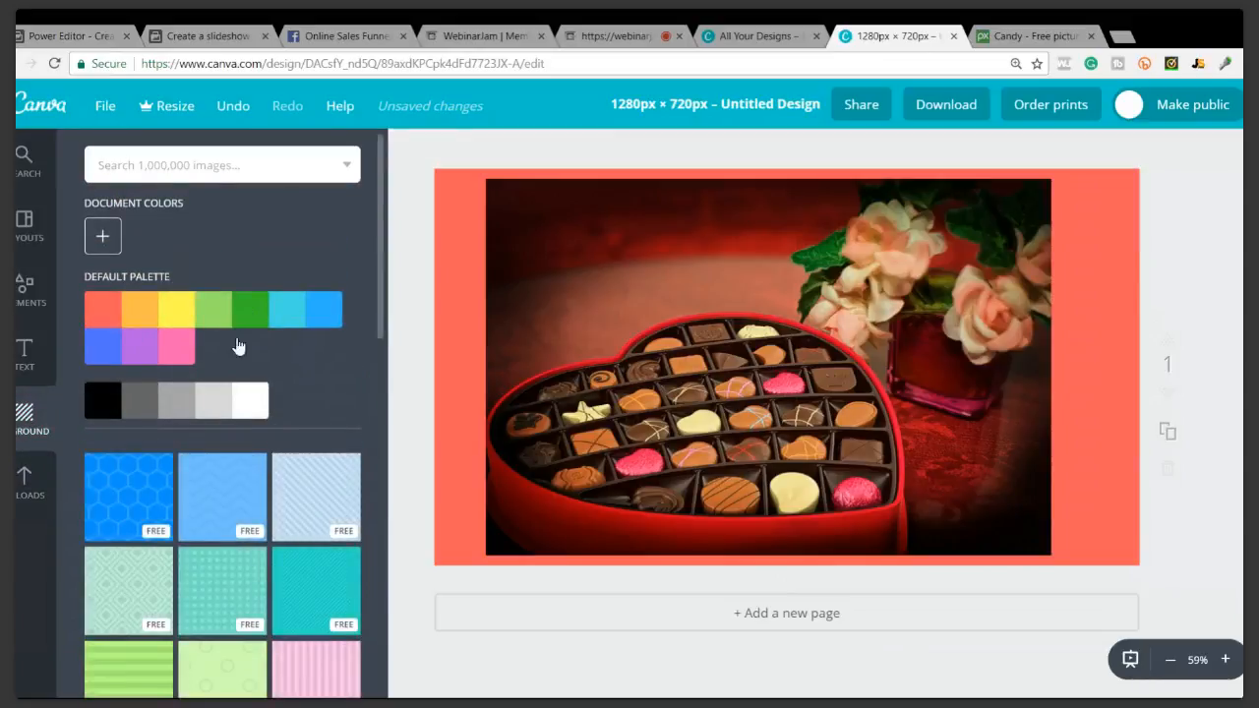
pyautogui.moveTo(609, 376)
pyautogui.mouseDown()
pyautogui.moveTo(584, 380)
pyautogui.moveTo(621, 384)
pyautogui.mouseUp()
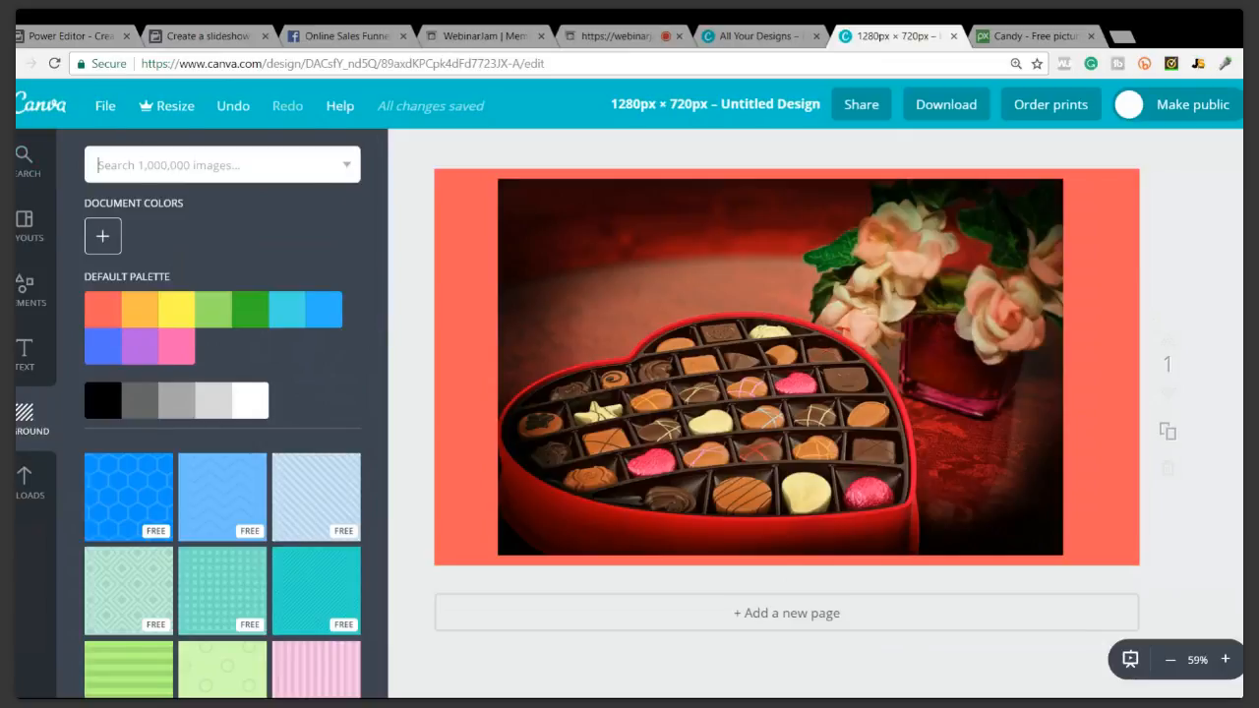
# Search Canva's image library for "valentine"
pyautogui.write('v')
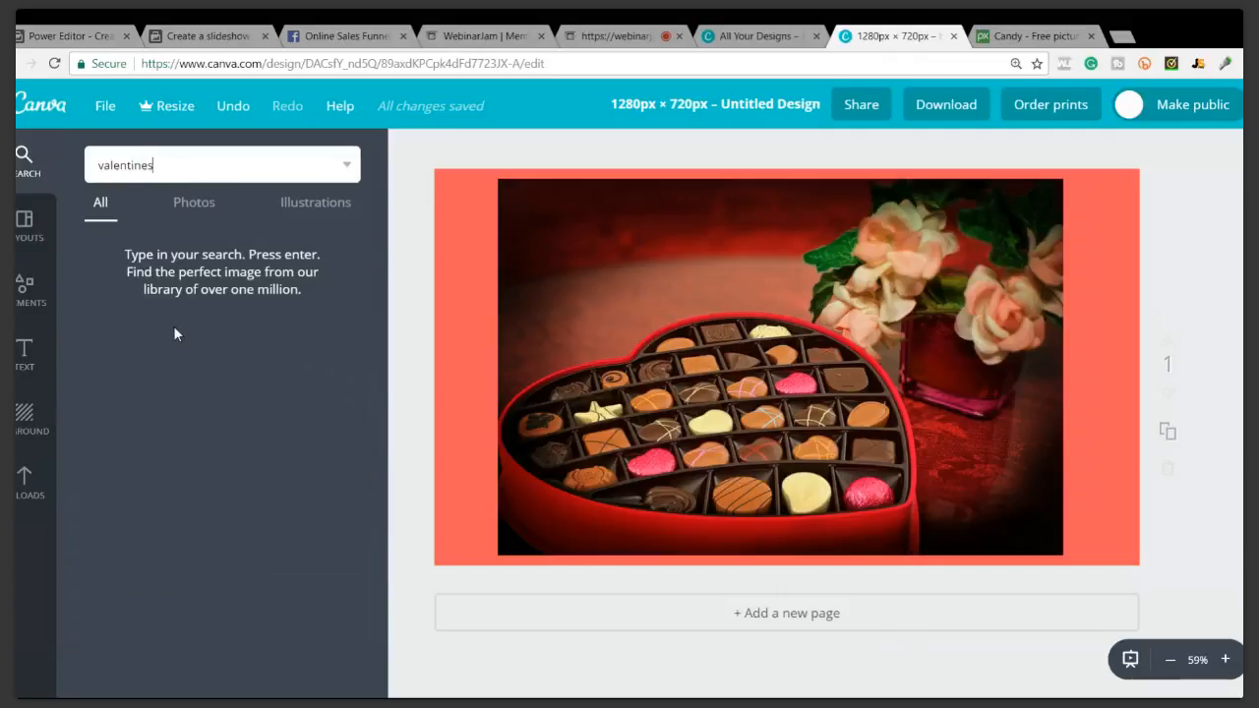
pyautogui.write('alentine\\')
pyautogui.press('Return')
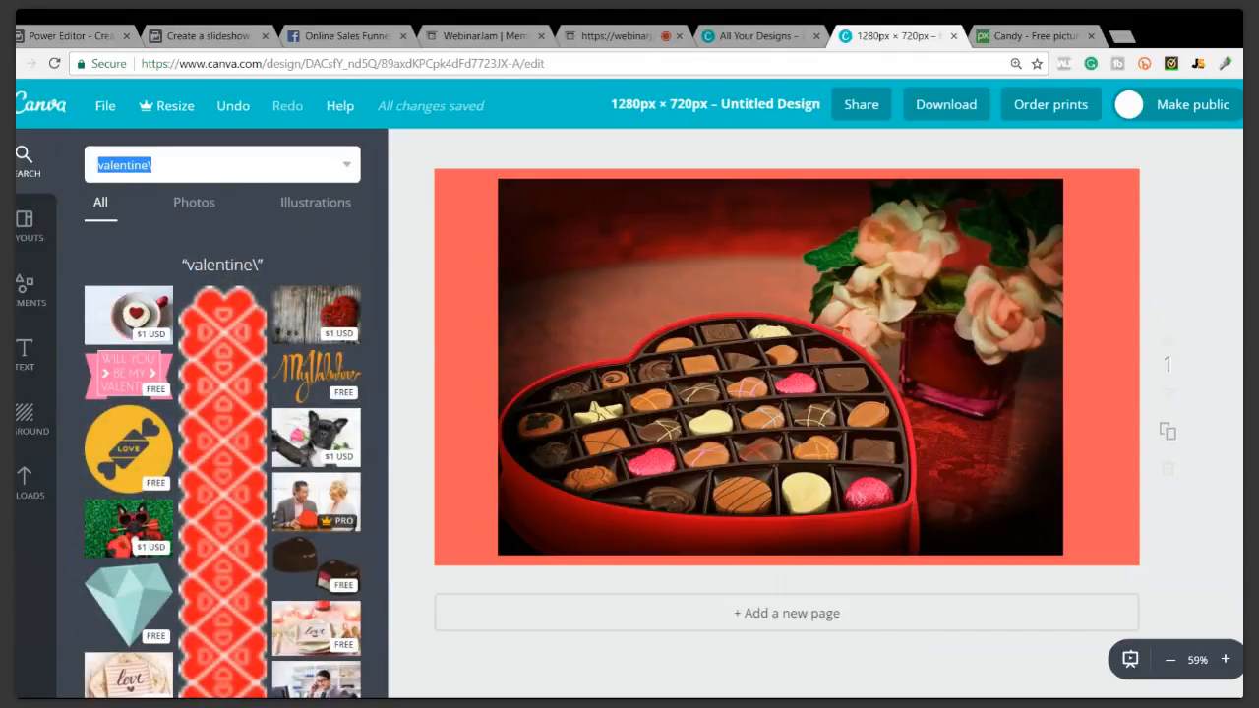
pyautogui.click(134, 165)
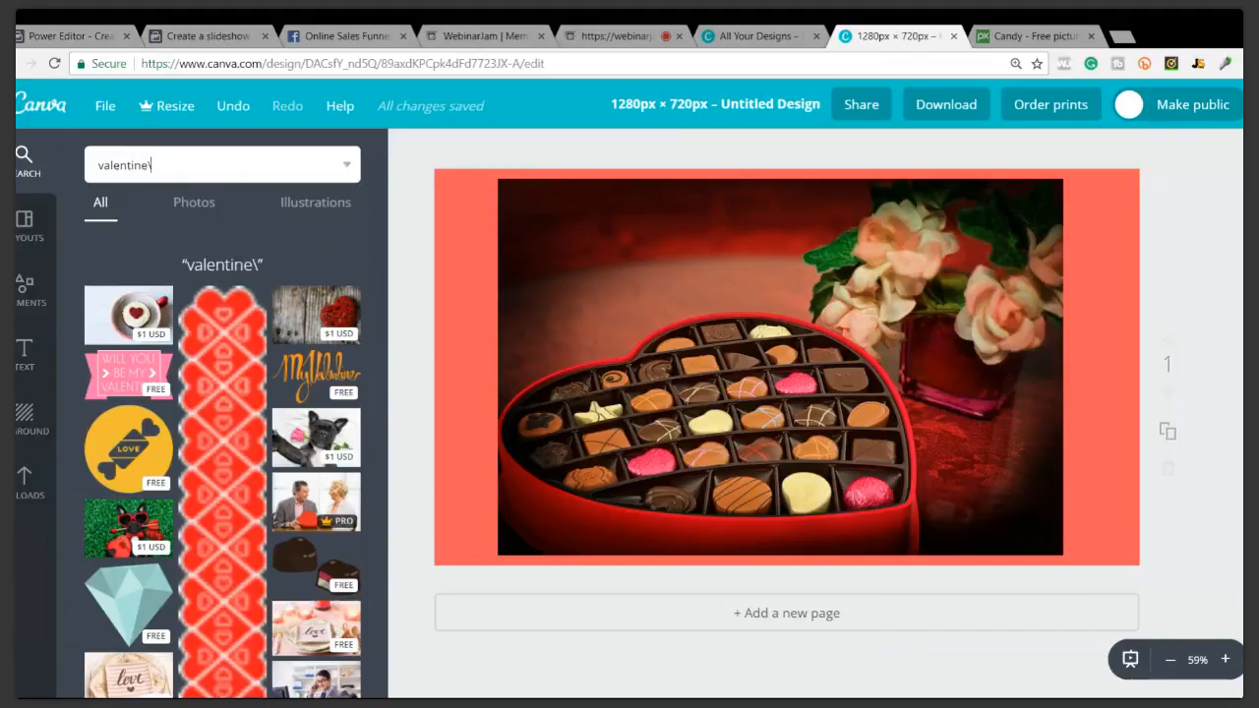
pyautogui.press('Return')
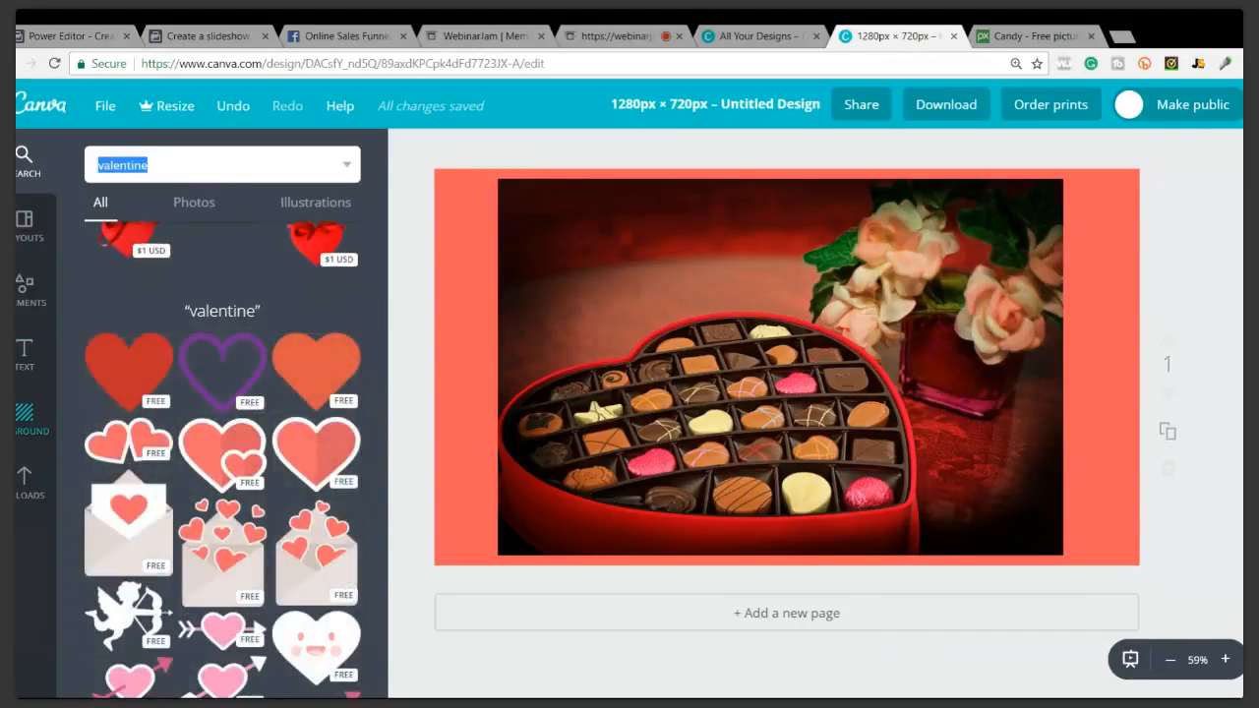
# Add the free coral double-heart graphic, shrink and tilt it slightly counter-clockwise, and place it over the photo's lower-right corner
pyautogui.click(234, 472)
pyautogui.moveTo(959, 519); pyautogui.dragTo(852, 433)
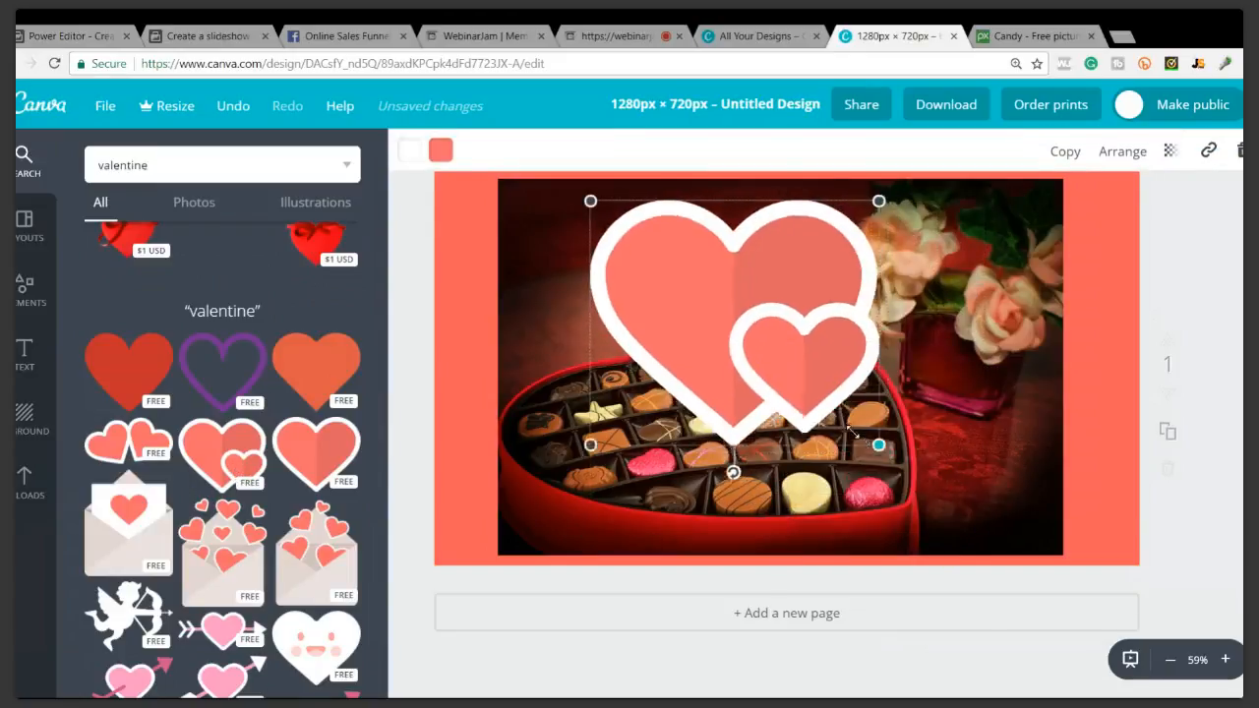
pyautogui.moveTo(733, 472); pyautogui.dragTo(755, 454)
pyautogui.moveTo(721, 332); pyautogui.dragTo(1082, 527)
pyautogui.moveTo(1124, 361); pyautogui.dragTo(1073, 452)
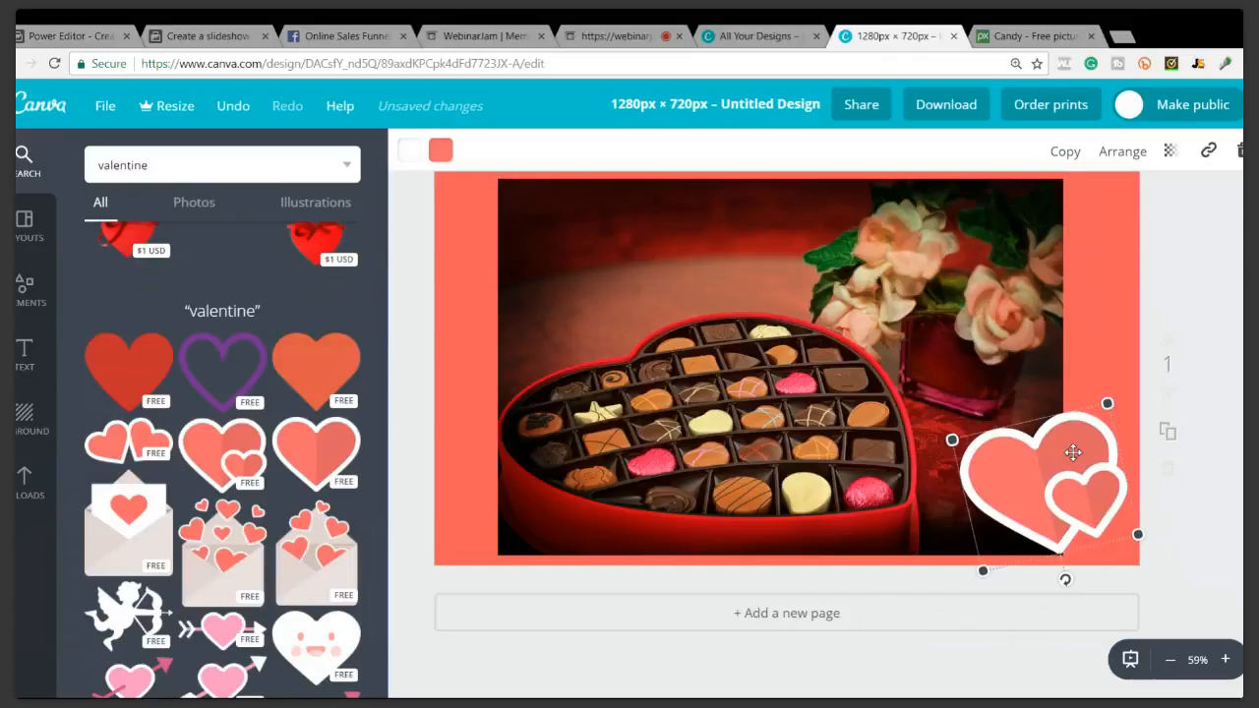
pyautogui.click(404, 252)
# Search the image library for "square" and add the free plain white square outline frame to the page
pyautogui.click(211, 165)
pyautogui.write('square')
pyautogui.press('Return')
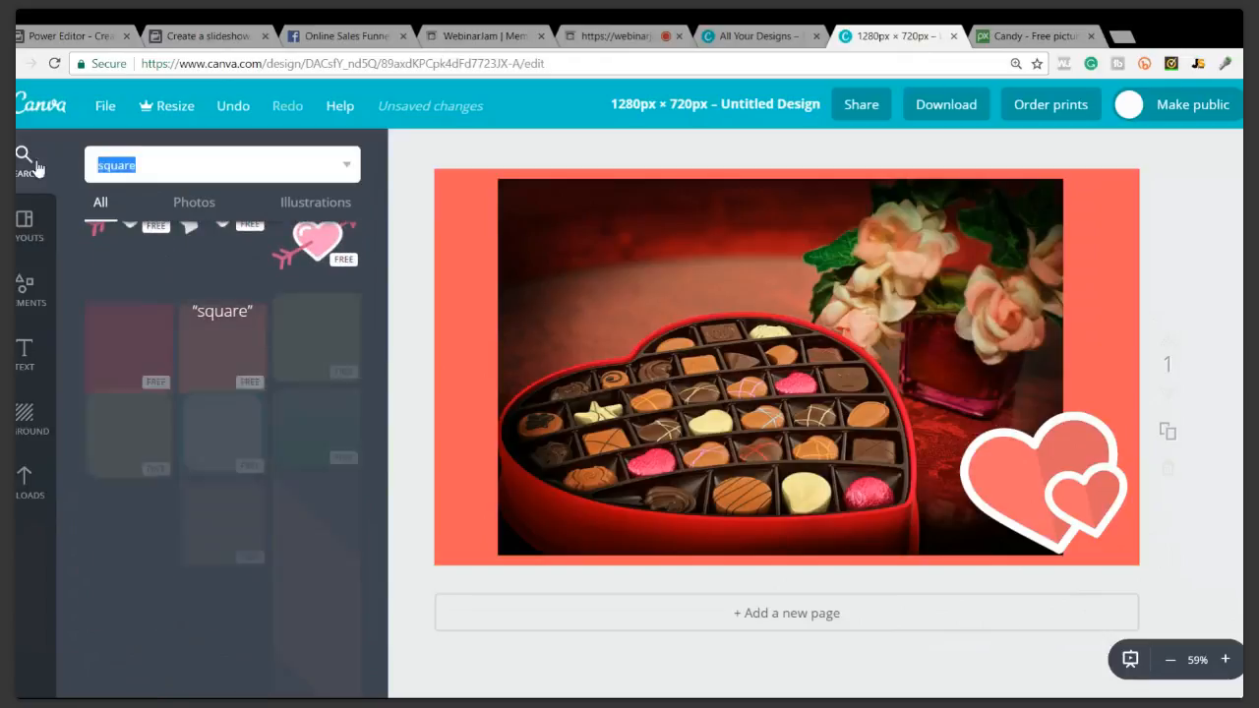
pyautogui.scroll(-5, 122, 389)
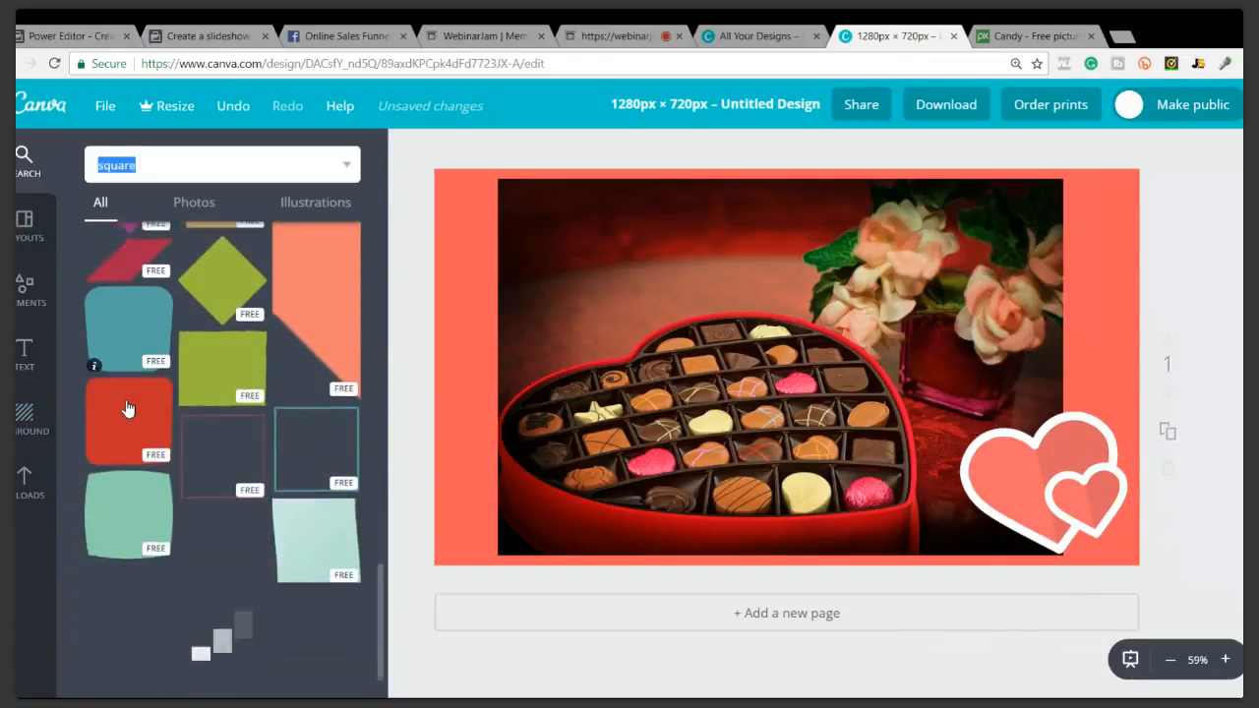
pyautogui.scroll(-5, 133, 393)
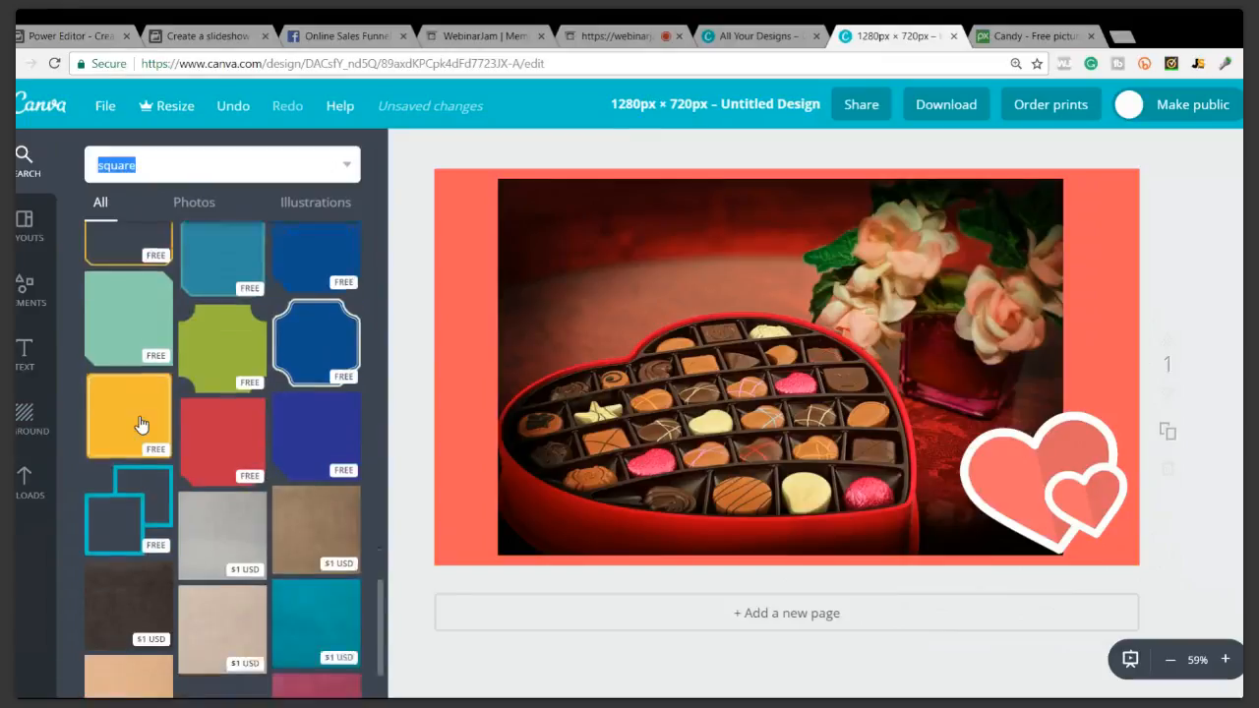
pyautogui.scroll(-4, 138, 423)
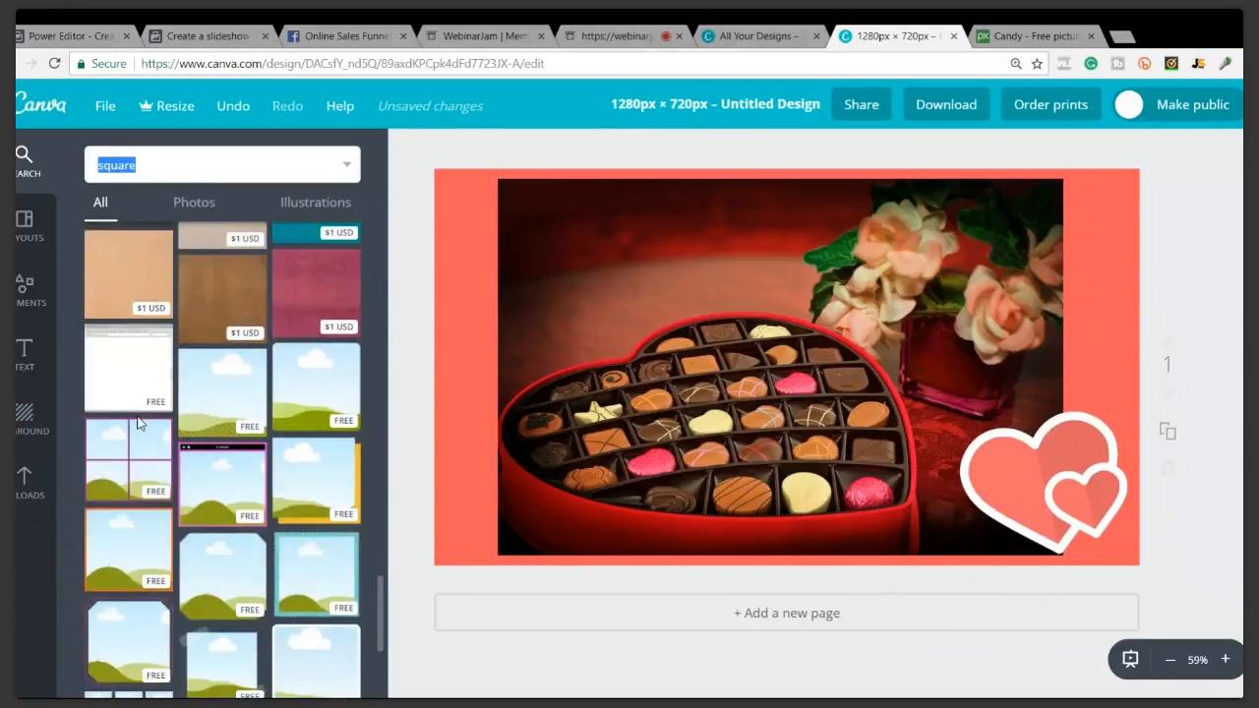
pyautogui.scroll(-5, 132, 418)
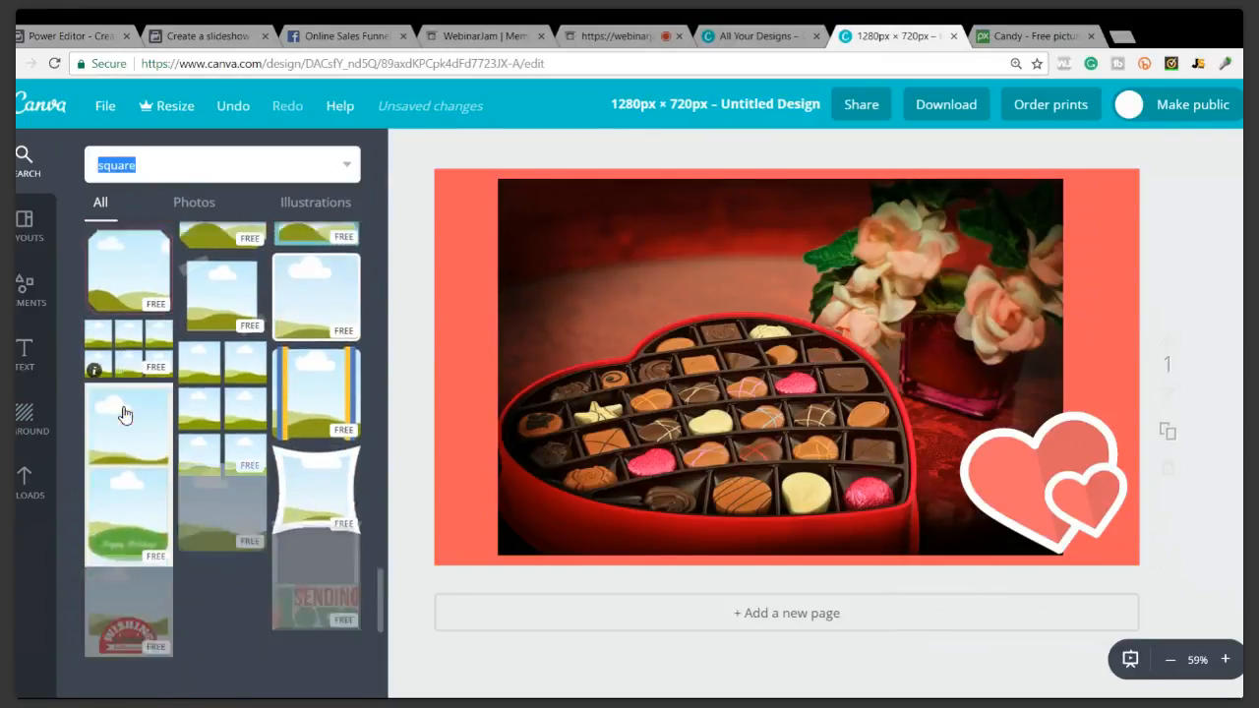
pyautogui.scroll(-10, 124, 414)
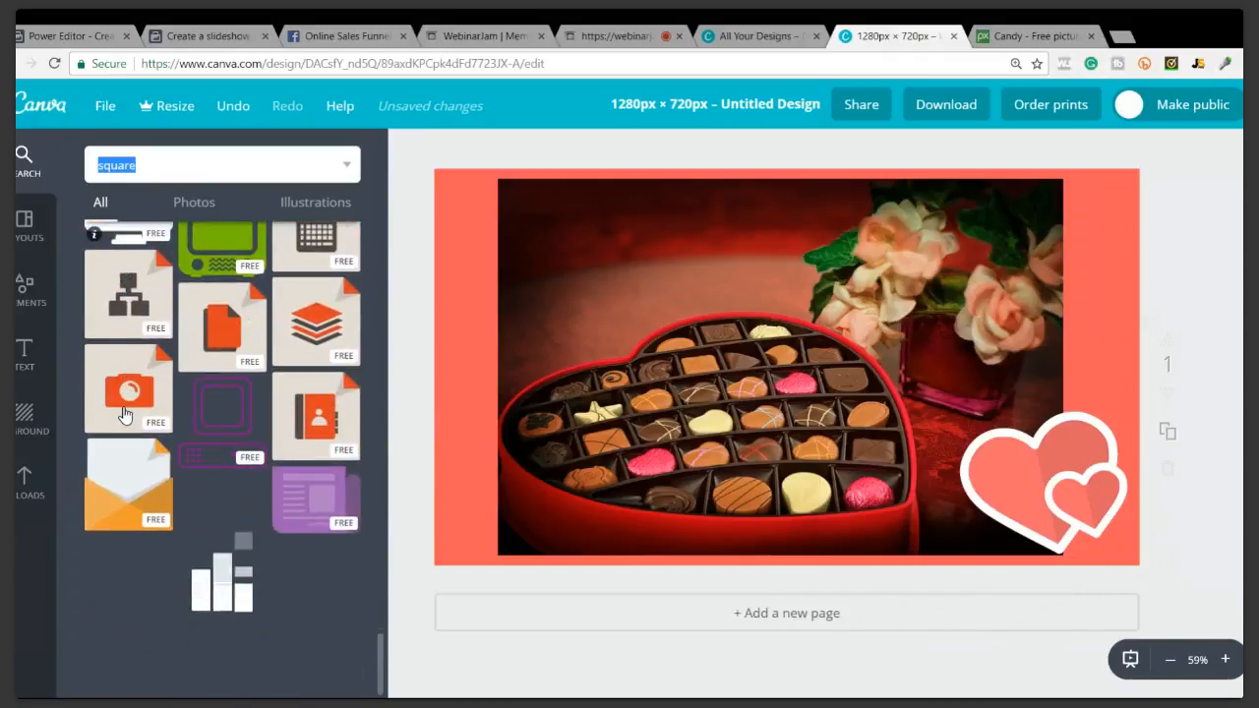
pyautogui.scroll(-2, 124, 414)
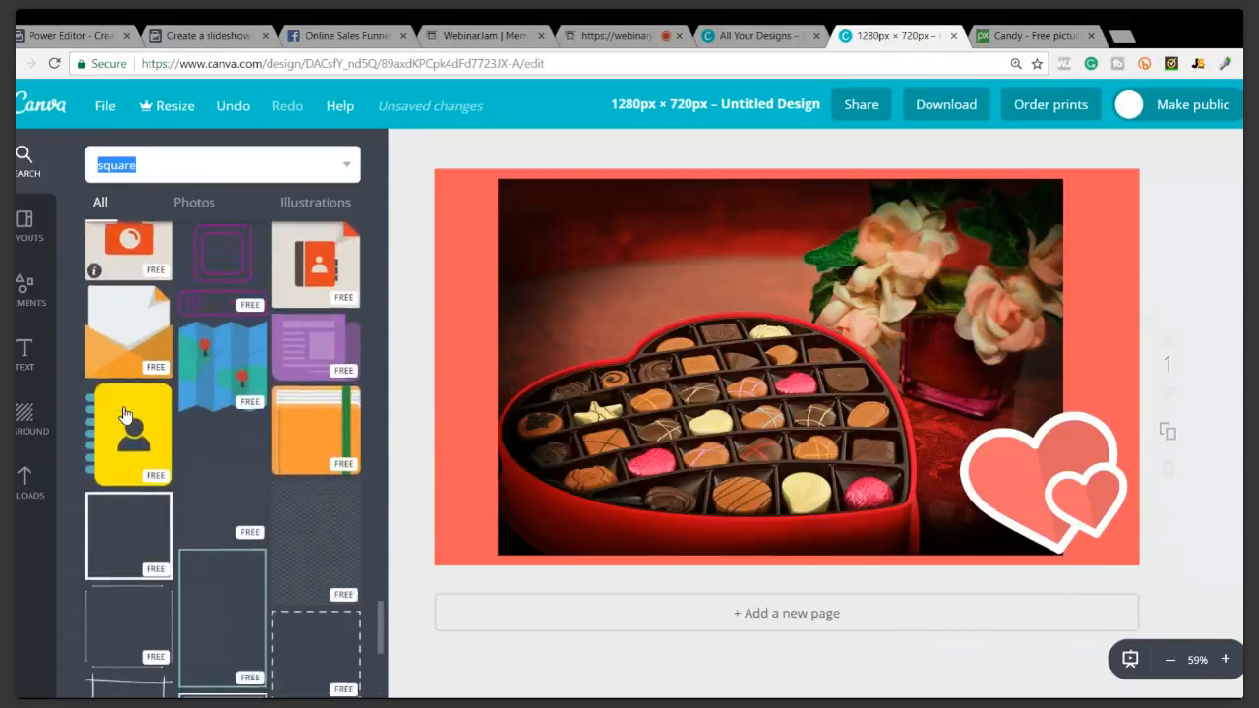
pyautogui.scroll(-1, 124, 414)
pyautogui.click(128, 531)
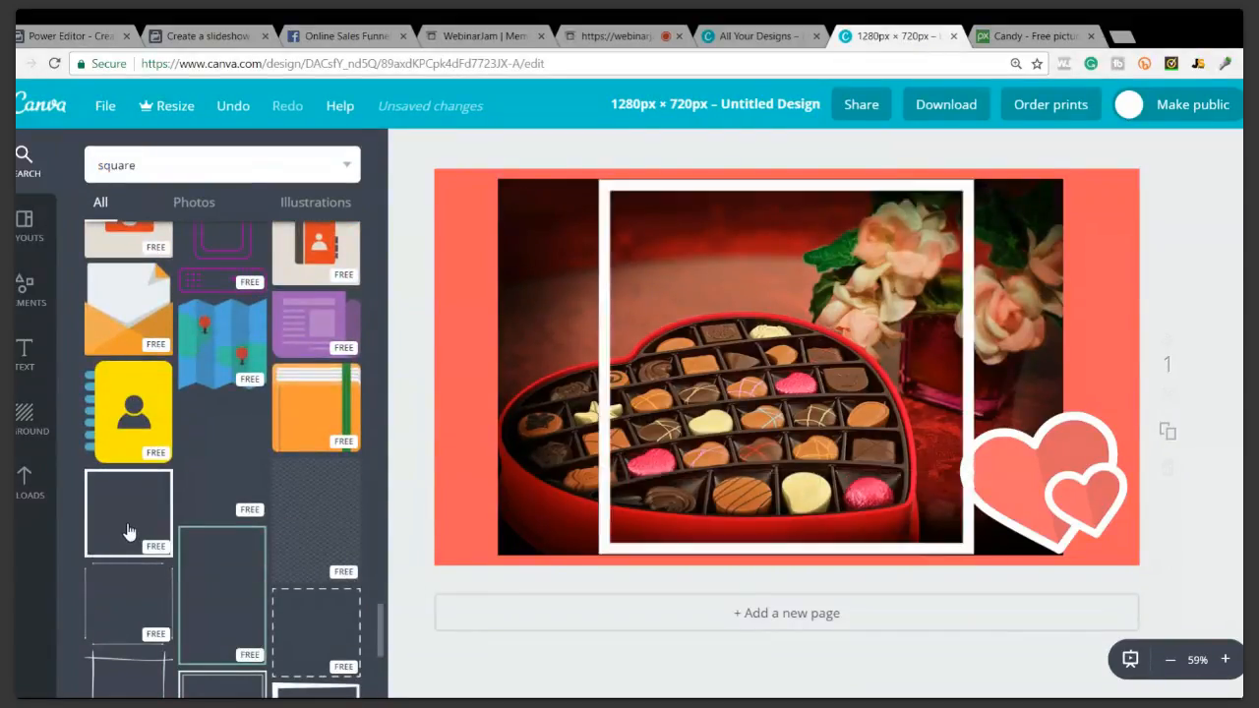
# Stretch the white frame on all four sides so it borders the whole page
pyautogui.moveTo(580, 367); pyautogui.dragTo(428, 361)
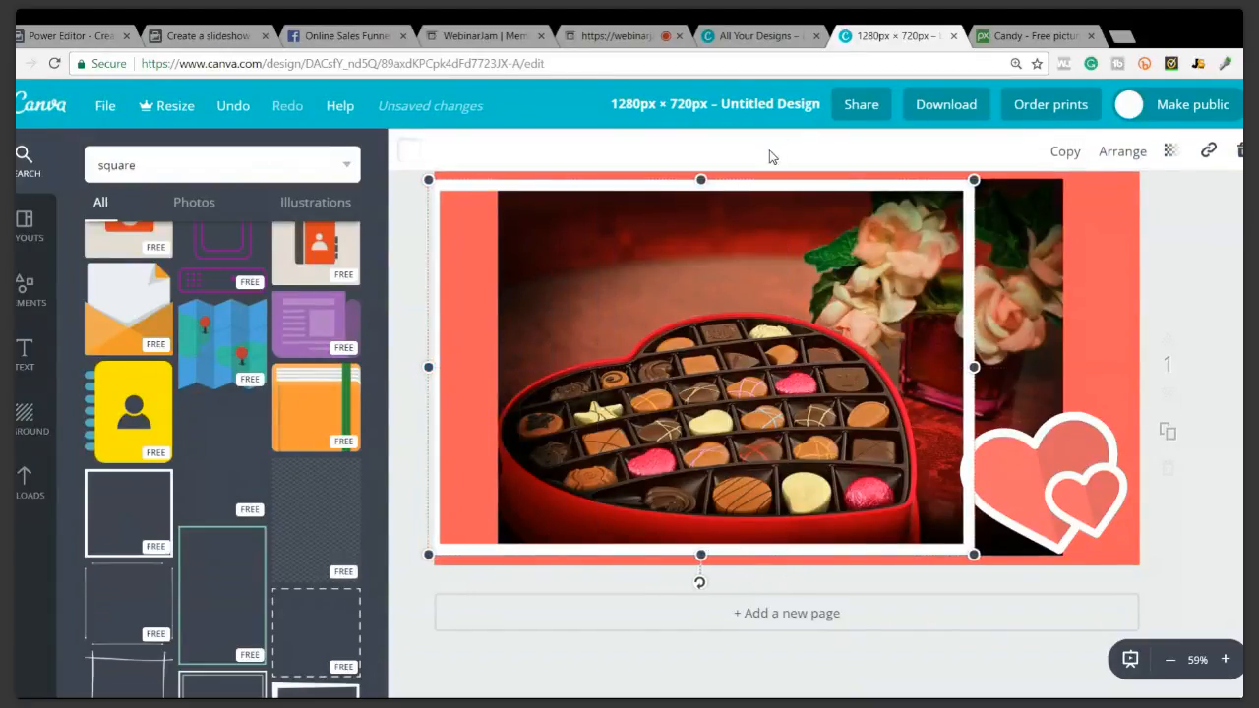
pyautogui.moveTo(700, 174); pyautogui.dragTo(702, 168)
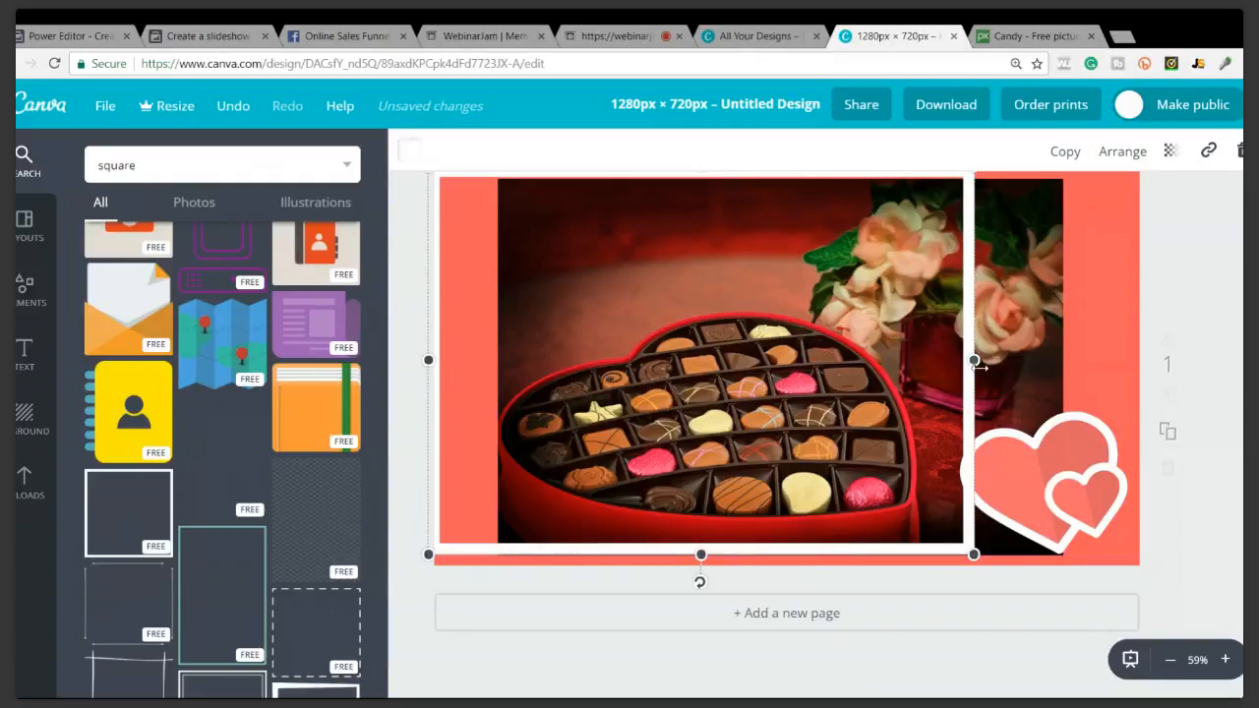
pyautogui.moveTo(982, 362); pyautogui.dragTo(1144, 413)
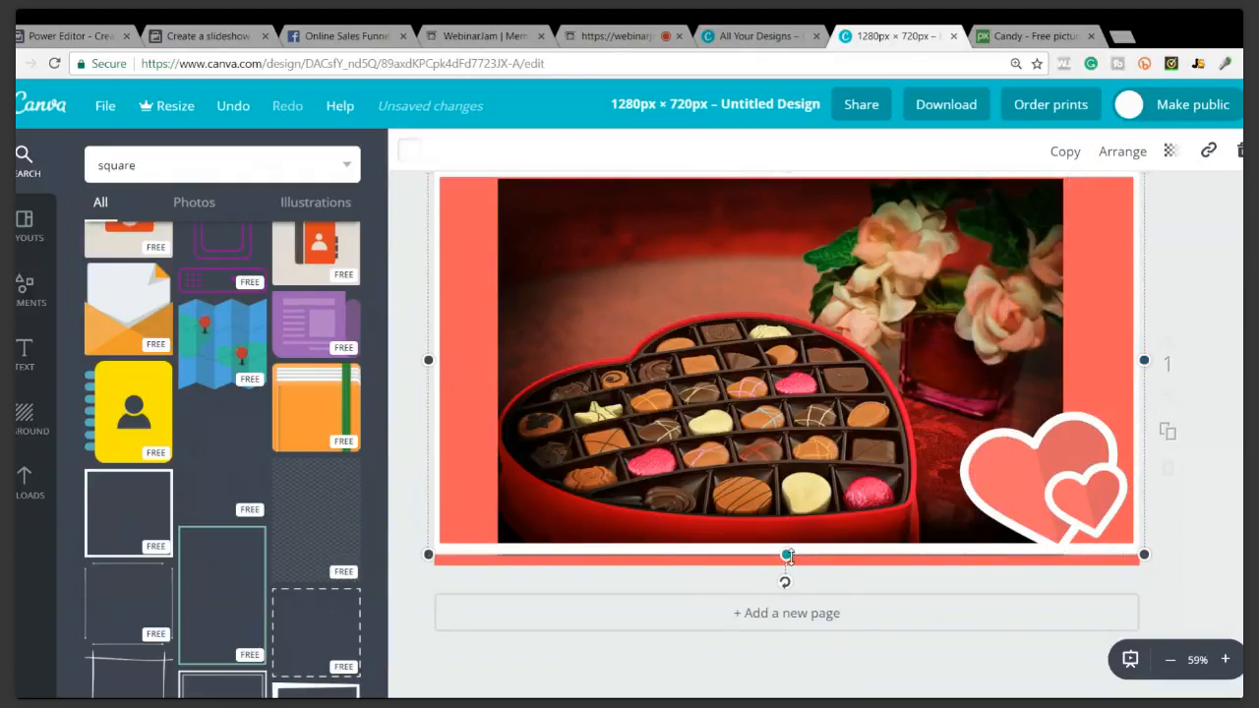
pyautogui.moveTo(791, 564); pyautogui.dragTo(792, 570)
# Recolor the frame with the custom dark red 620014
pyautogui.click(414, 162)
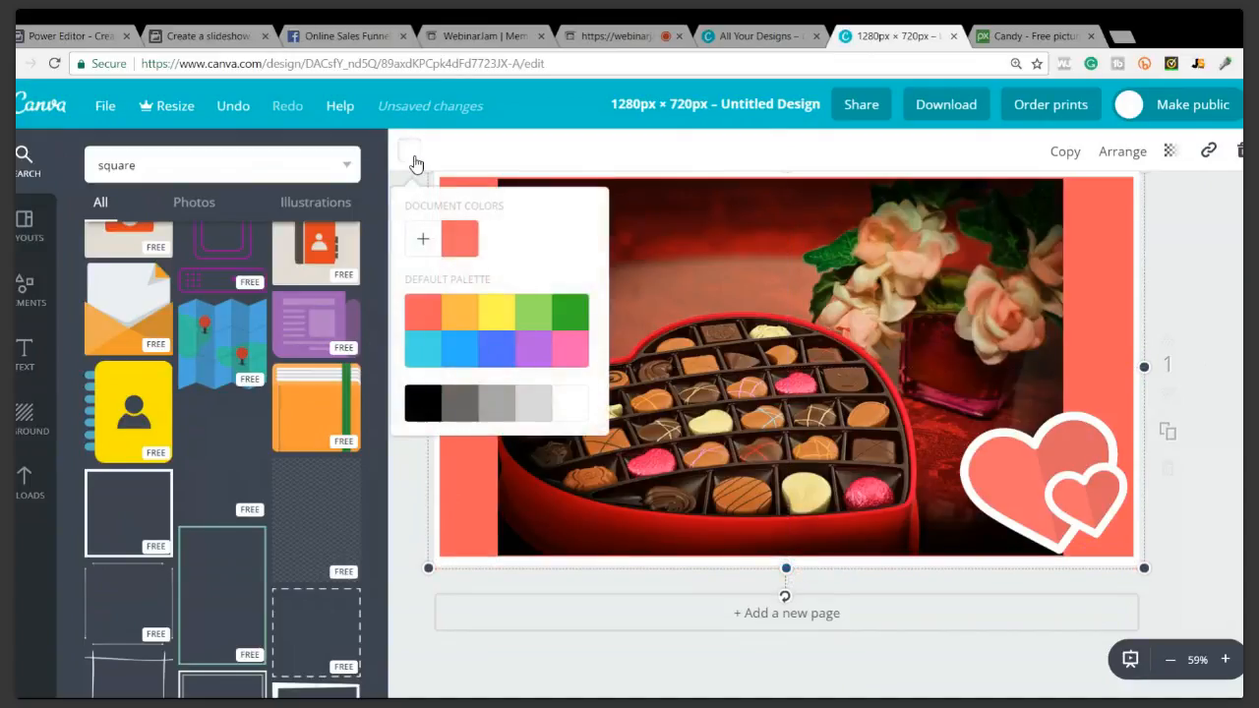
pyautogui.click(423, 239)
pyautogui.moveTo(529, 346); pyautogui.dragTo(625, 327)
pyautogui.moveTo(554, 450); pyautogui.dragTo(547, 451)
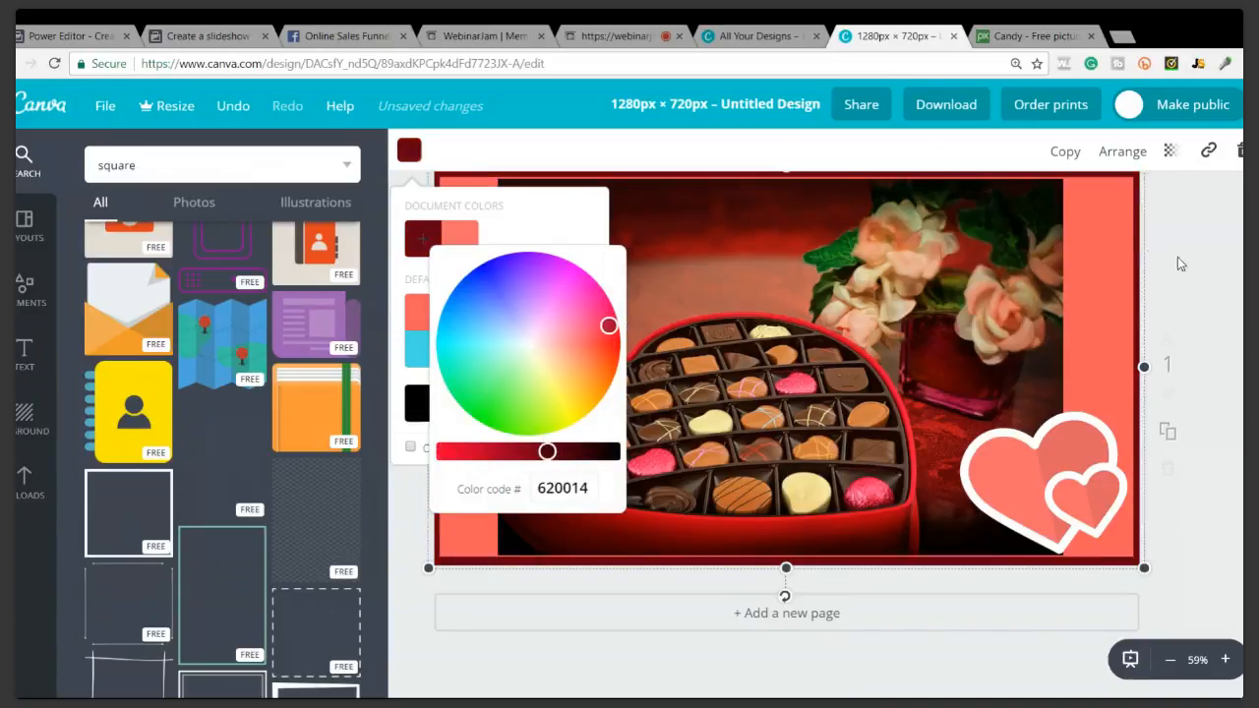
pyautogui.click(1208, 260)
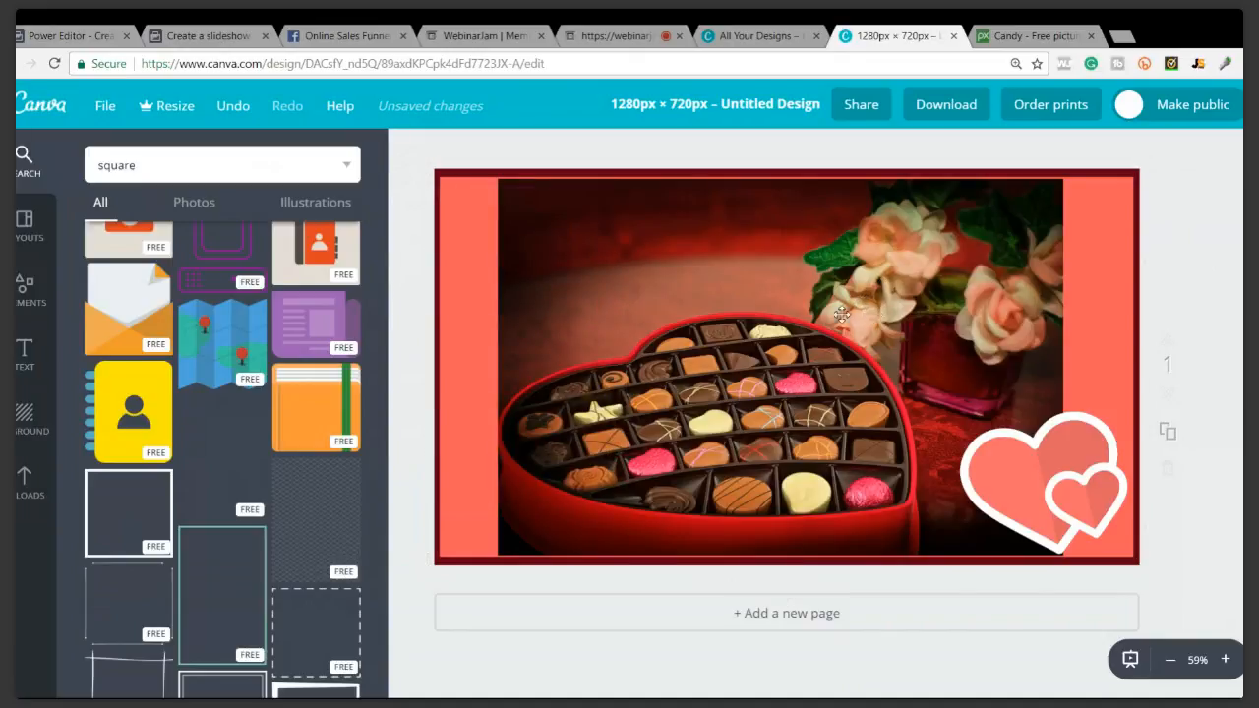
# Extend the dark red frame's bottom side slightly downward to line it up with the page edge
pyautogui.click(785, 560)
pyautogui.moveTo(788, 568); pyautogui.dragTo(787, 569)
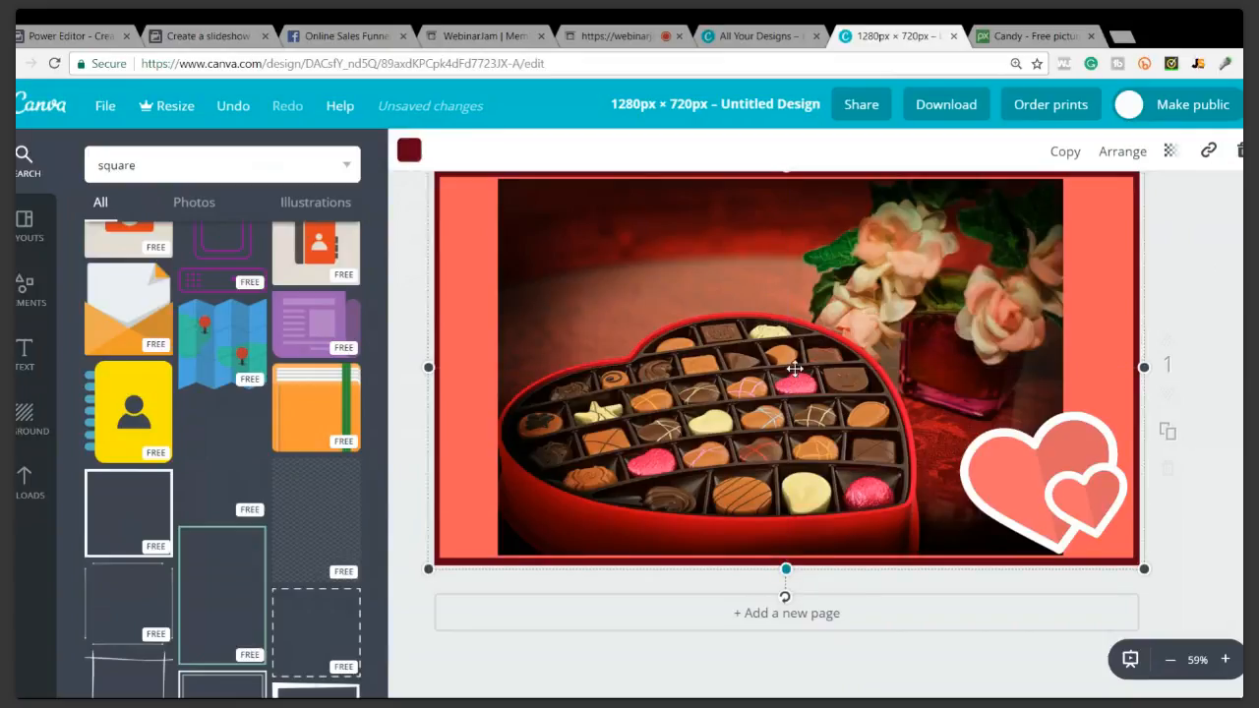
pyautogui.click(1222, 227)
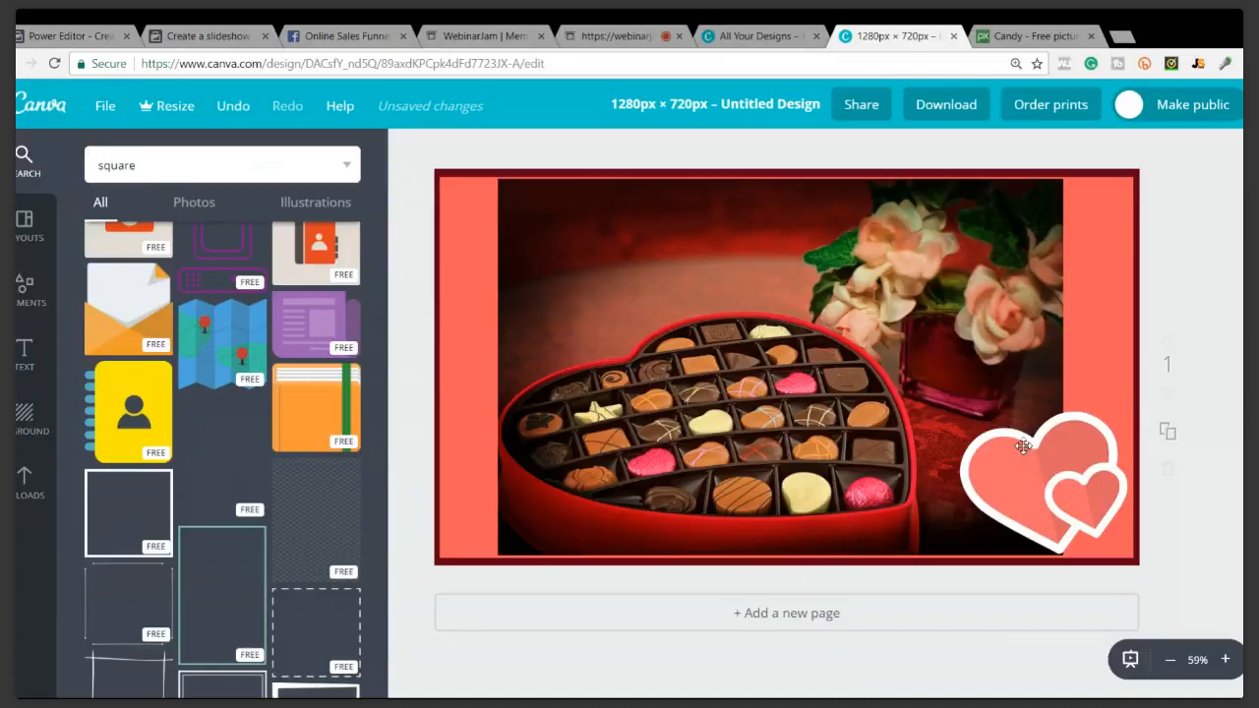
# Title the design "FB slideshow #1"
pyautogui.click(675, 108)
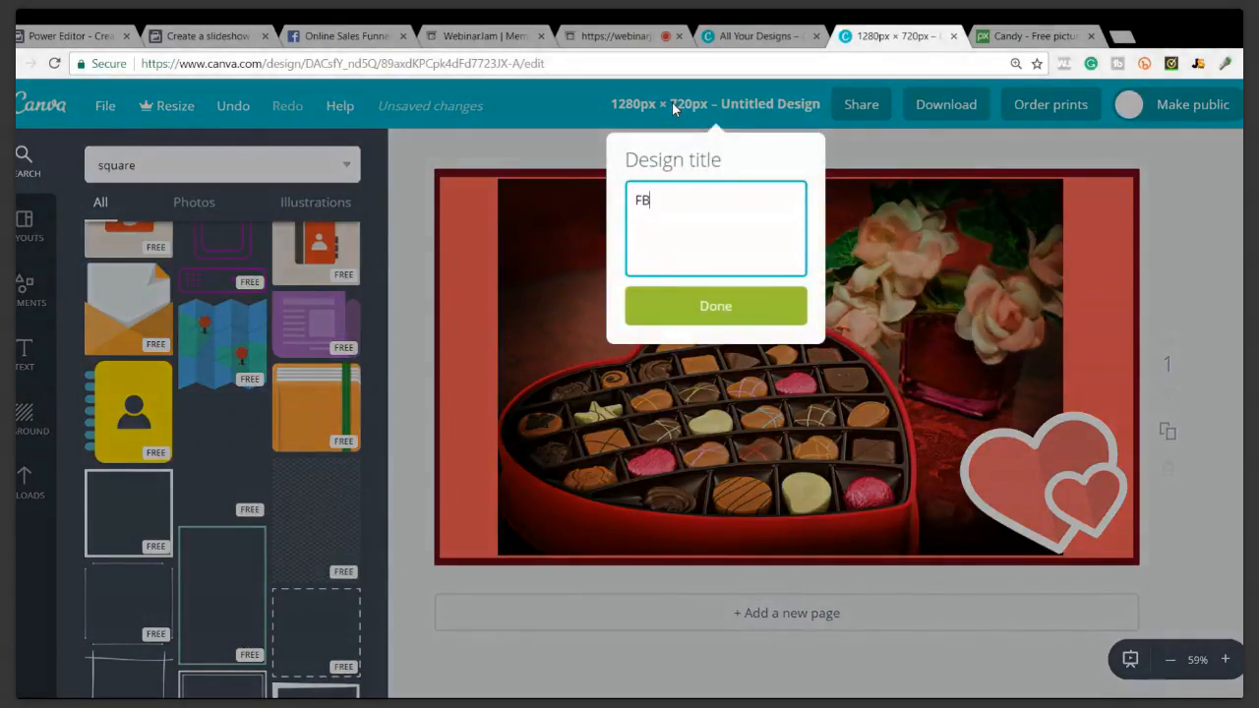
pyautogui.write('FB slideshow #1')
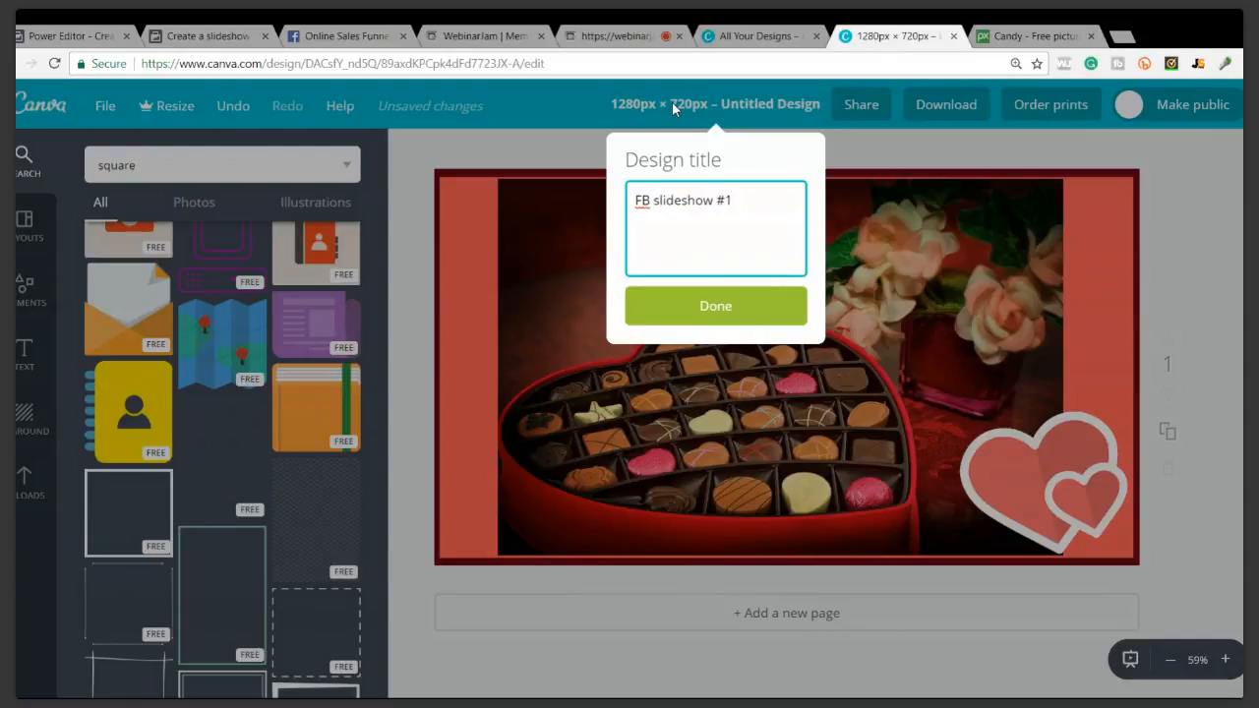
pyautogui.click(712, 304)
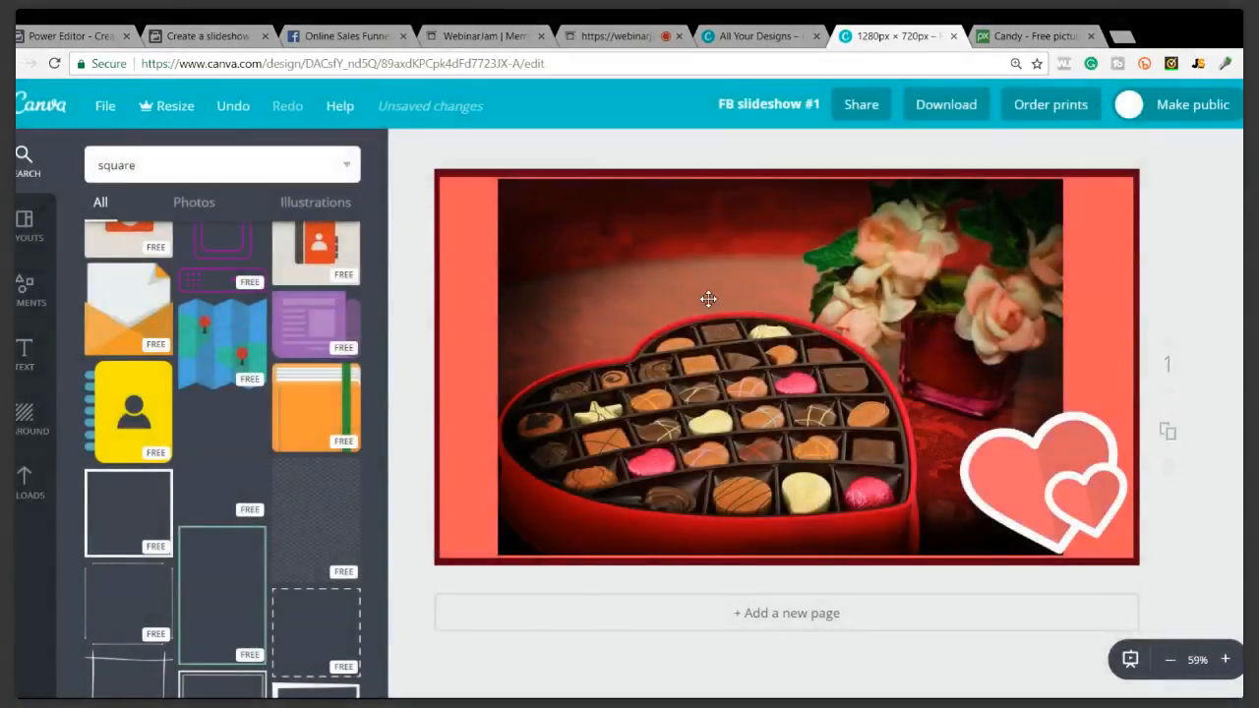
# Download the design as a PNG and close the download message
pyautogui.click(952, 102)
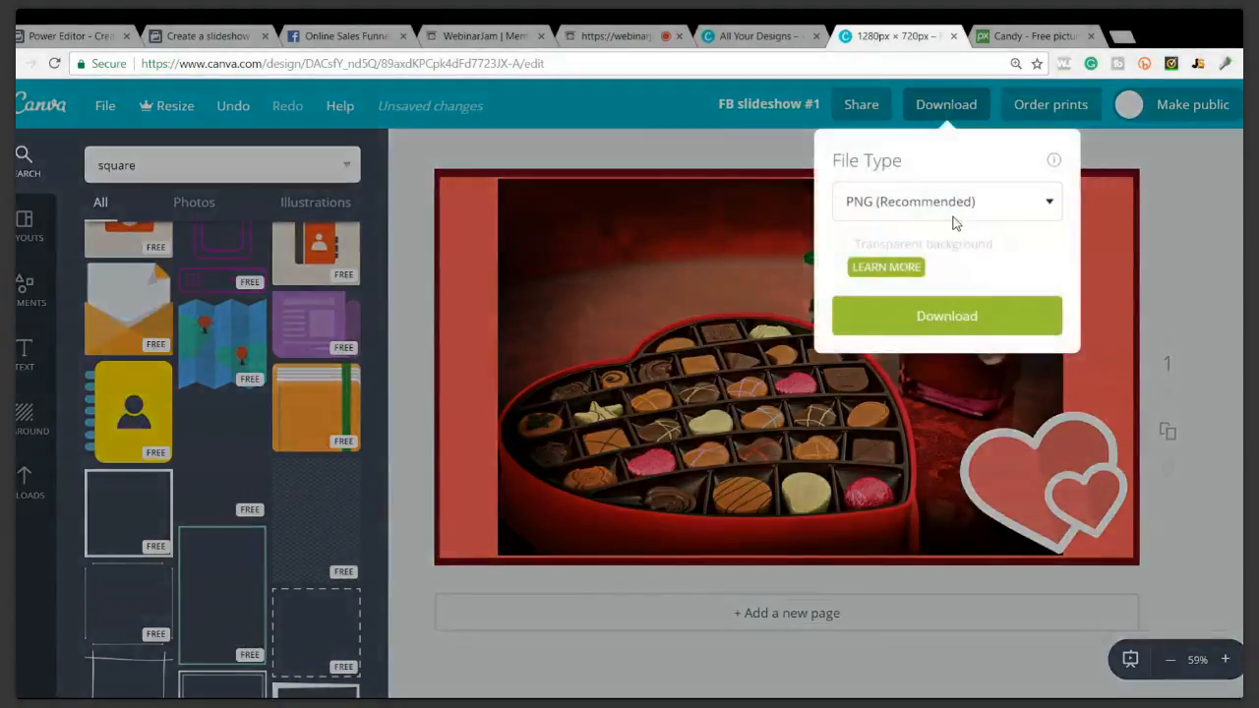
pyautogui.click(947, 196)
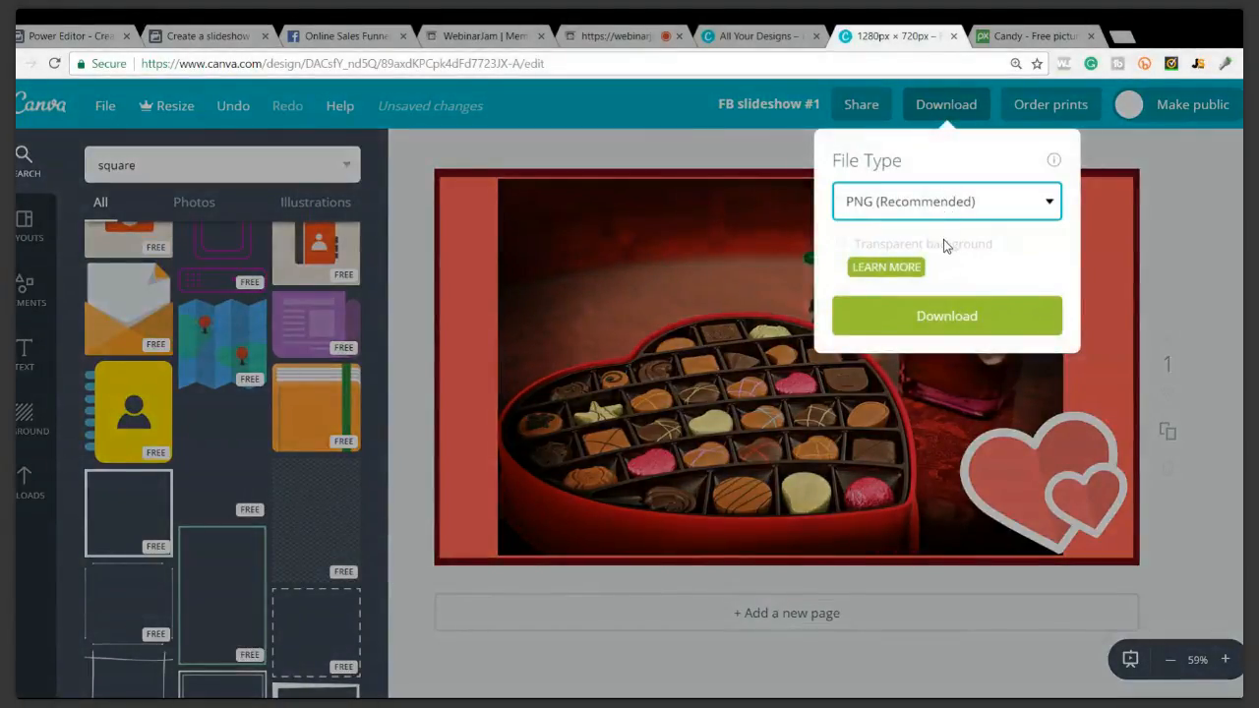
pyautogui.click(950, 315)
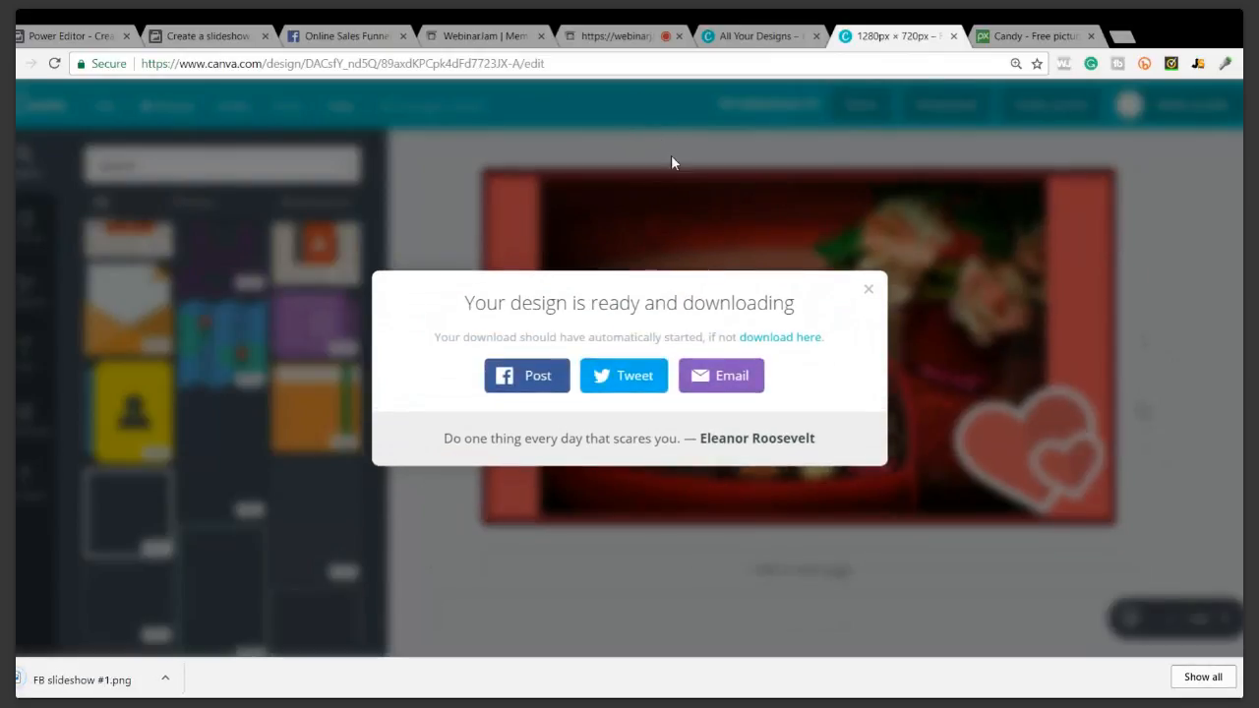
pyautogui.click(870, 290)
# Move the dark red frame down off the upper part of the heart-shaped chocolate box photo and delete the photo
pyautogui.moveTo(829, 219); pyautogui.dragTo(847, 391)
pyautogui.click(811, 236)
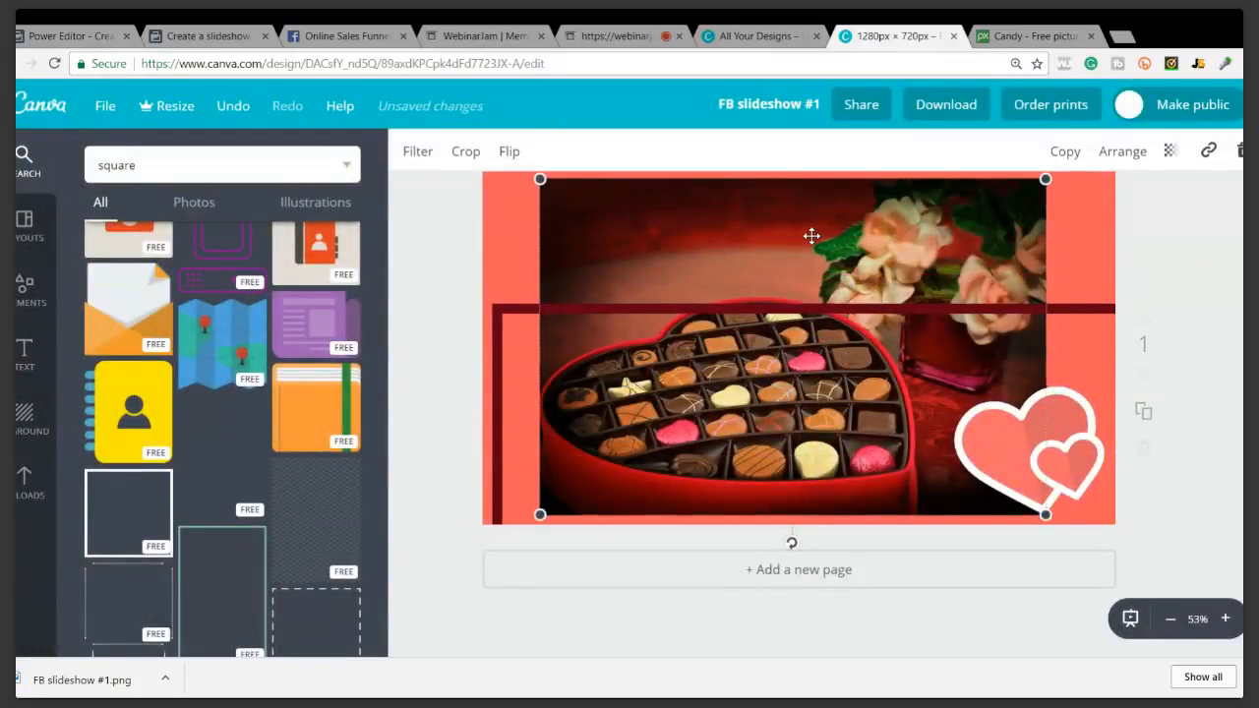
pyautogui.press('Delete')
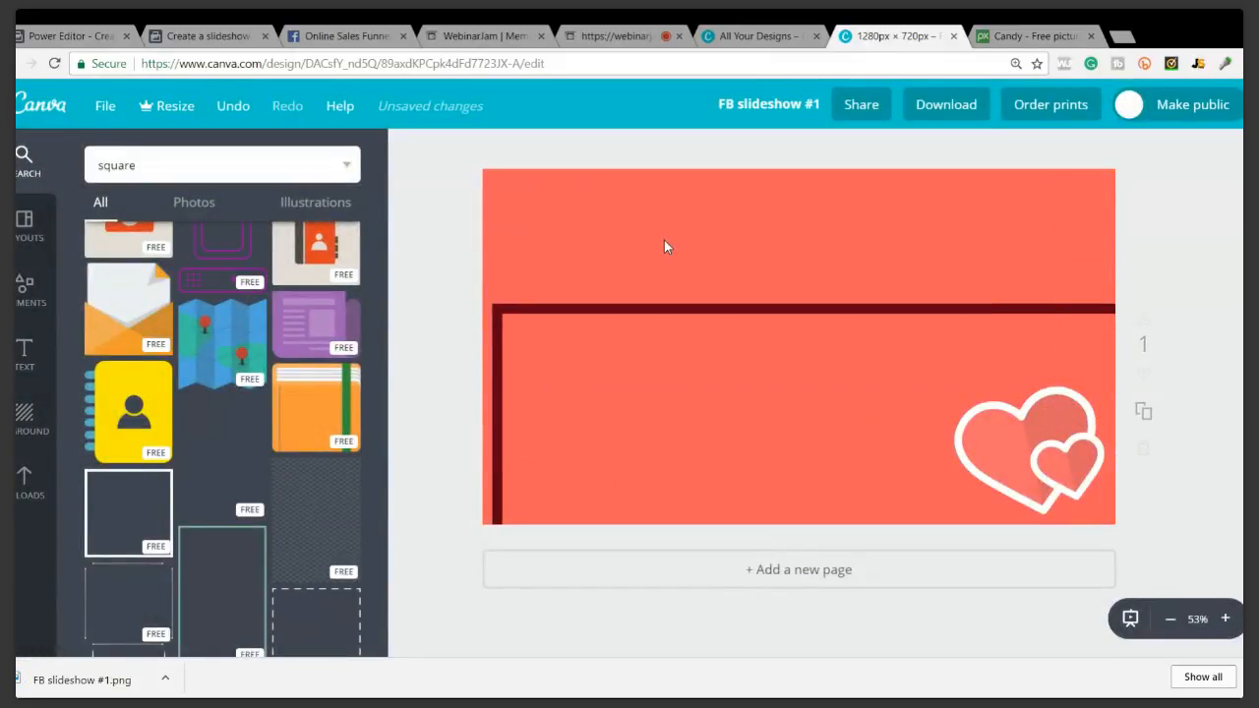
# Add the uploaded photo of the cookie and chocolate plate, enlarge it slightly and position it to cover the page's height
pyautogui.click(26, 484)
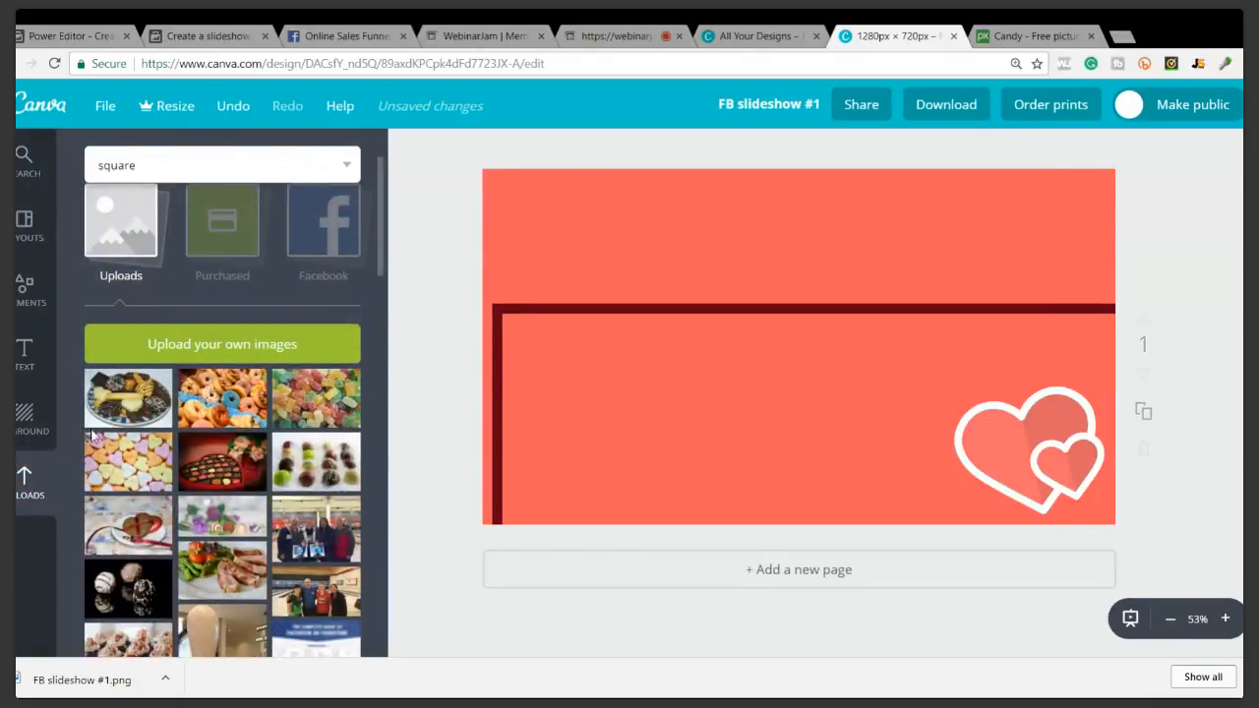
pyautogui.click(128, 401)
pyautogui.moveTo(537, 173)
pyautogui.mouseDown()
pyautogui.moveTo(515, 182)
pyautogui.moveTo(513, 169)
pyautogui.mouseUp()
pyautogui.moveTo(740, 314); pyautogui.dragTo(734, 320)
# Shift the frame down from the hearts and bring the double-heart graphic in front of the cookie plate photo
pyautogui.click(1080, 455)
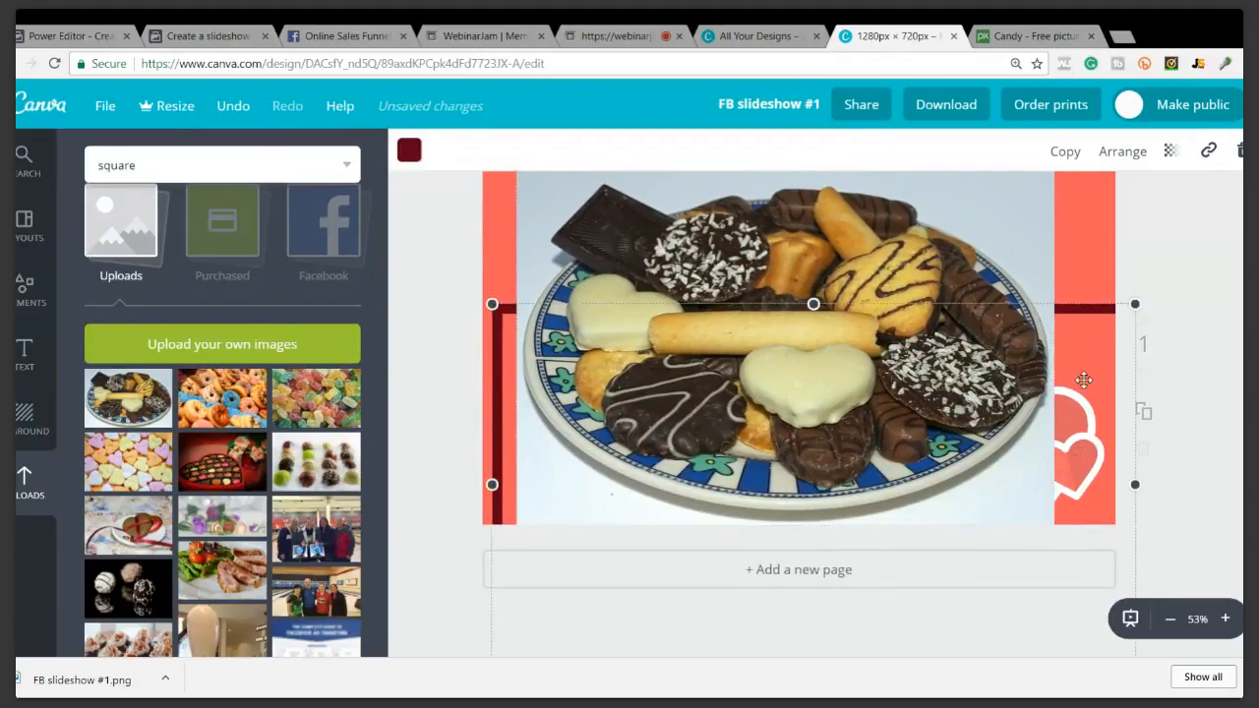
pyautogui.moveTo(1086, 395)
pyautogui.mouseDown()
pyautogui.moveTo(1077, 472)
pyautogui.moveTo(1083, 408)
pyautogui.mouseUp()
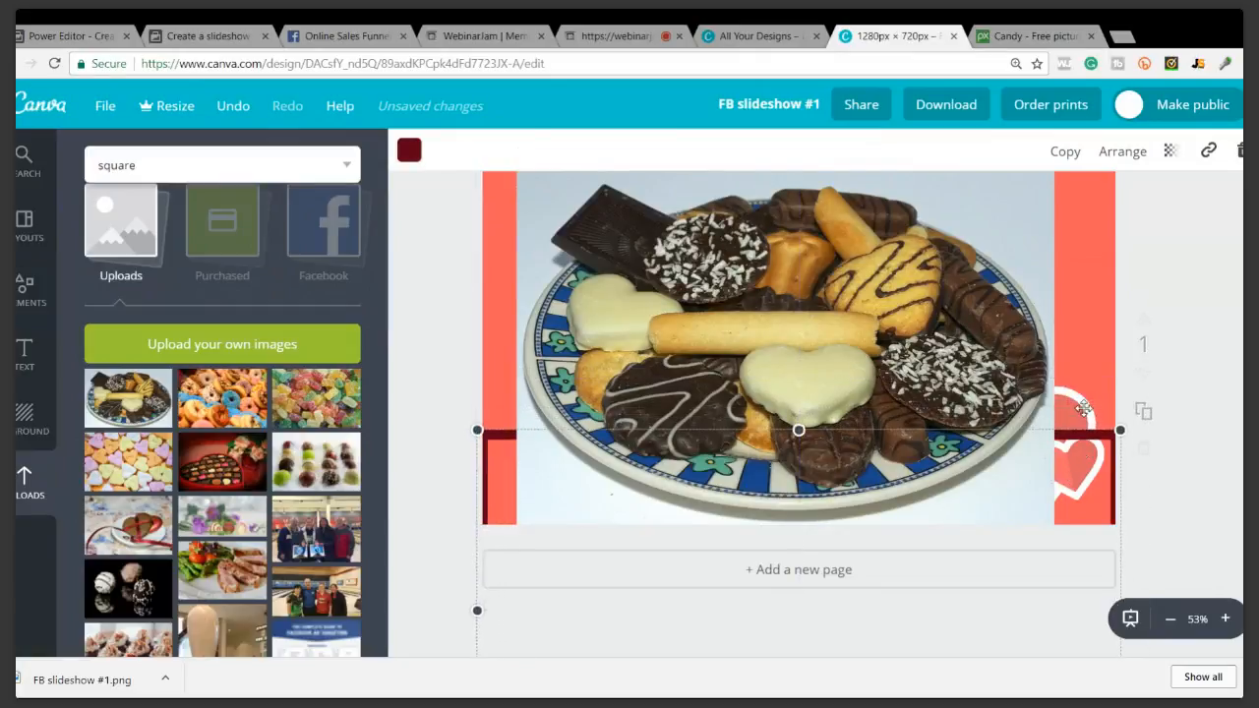
pyautogui.click(1083, 408)
pyautogui.click(1123, 150)
pyautogui.click(1107, 209)
pyautogui.click(1108, 209)
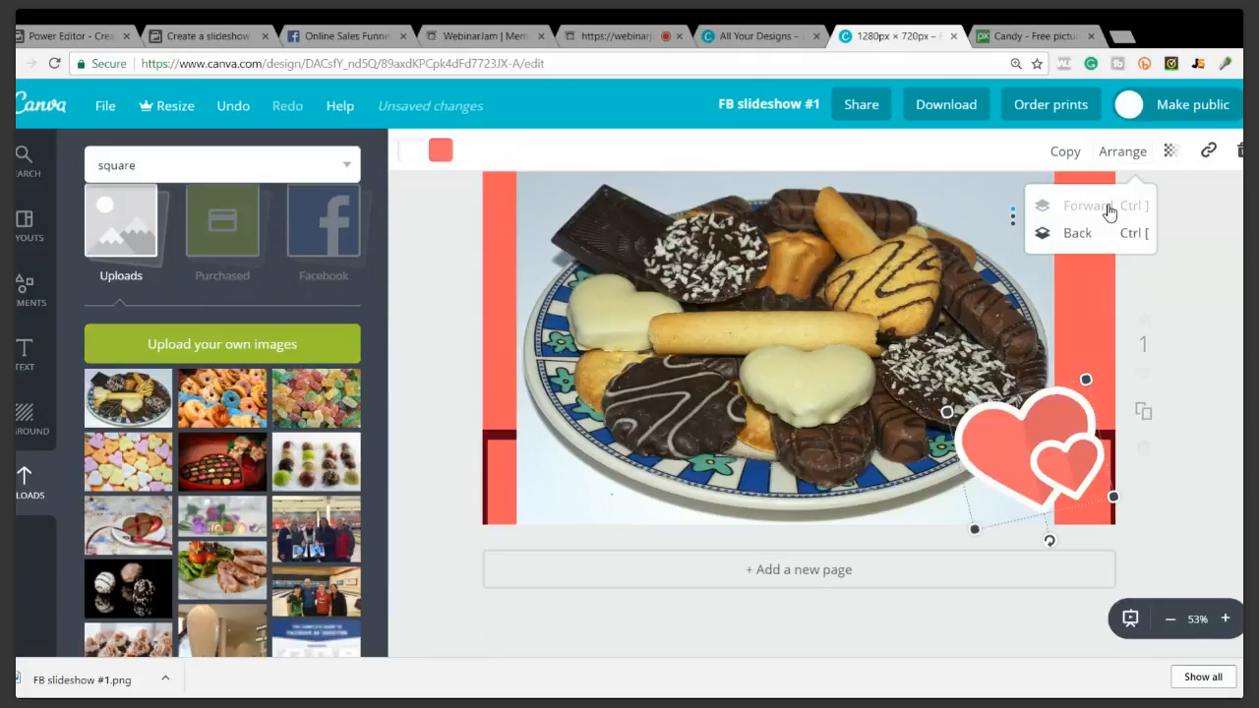
# Bring the dark red frame forward, in front of the cookie plate photo
pyautogui.click(500, 473)
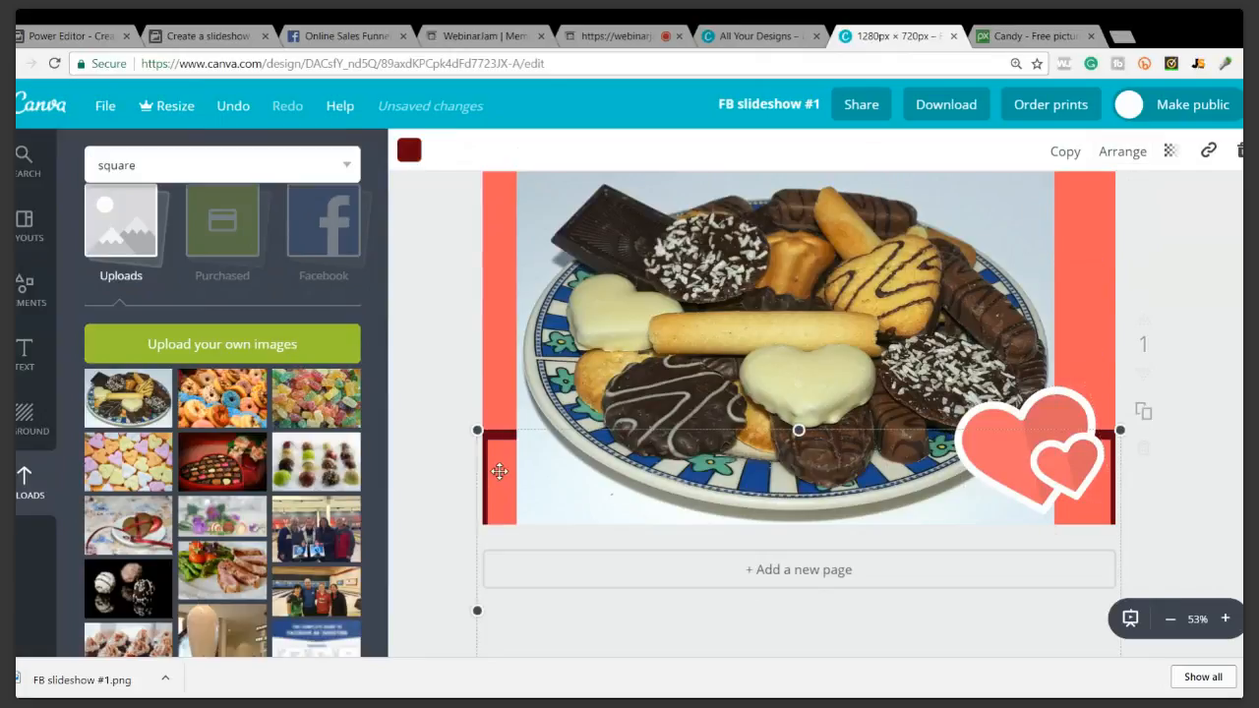
pyautogui.click(1122, 151)
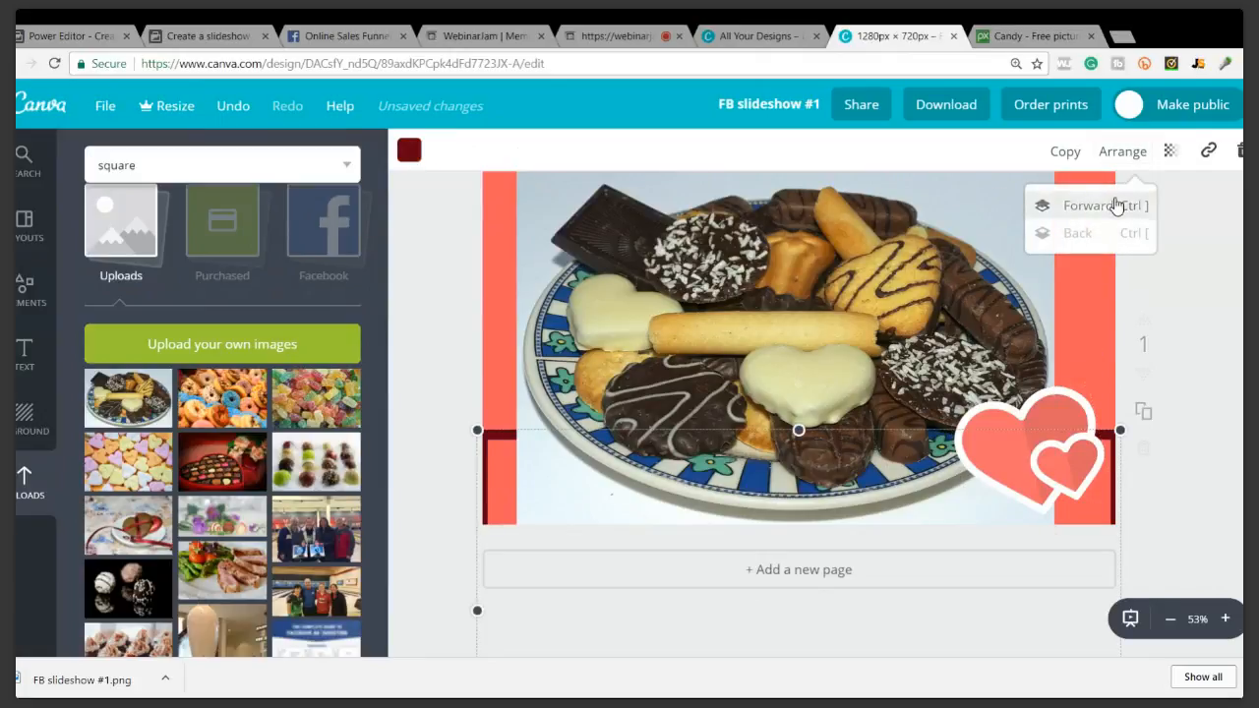
pyautogui.click(1115, 205)
# Move the dark red frame back up and align it with the page edges so its border is even all around
pyautogui.moveTo(830, 451); pyautogui.dragTo(811, 224)
pyautogui.scroll(1, 842, 275)
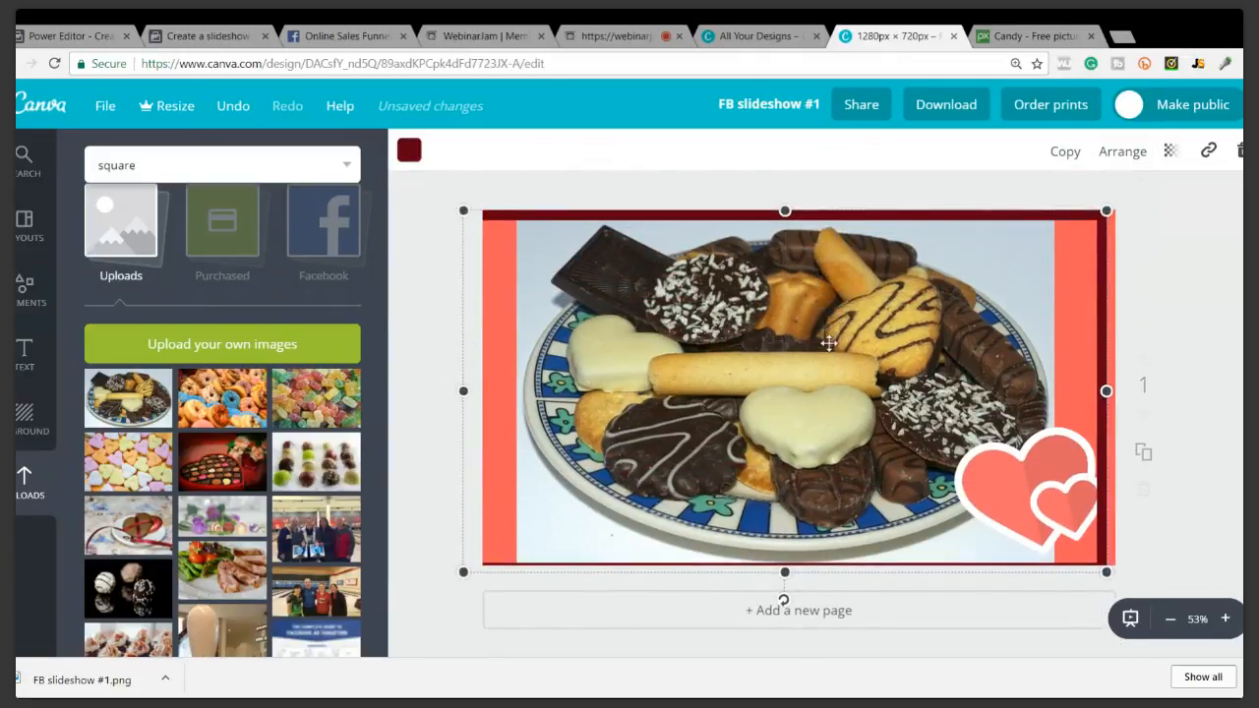
pyautogui.moveTo(823, 362); pyautogui.dragTo(830, 367)
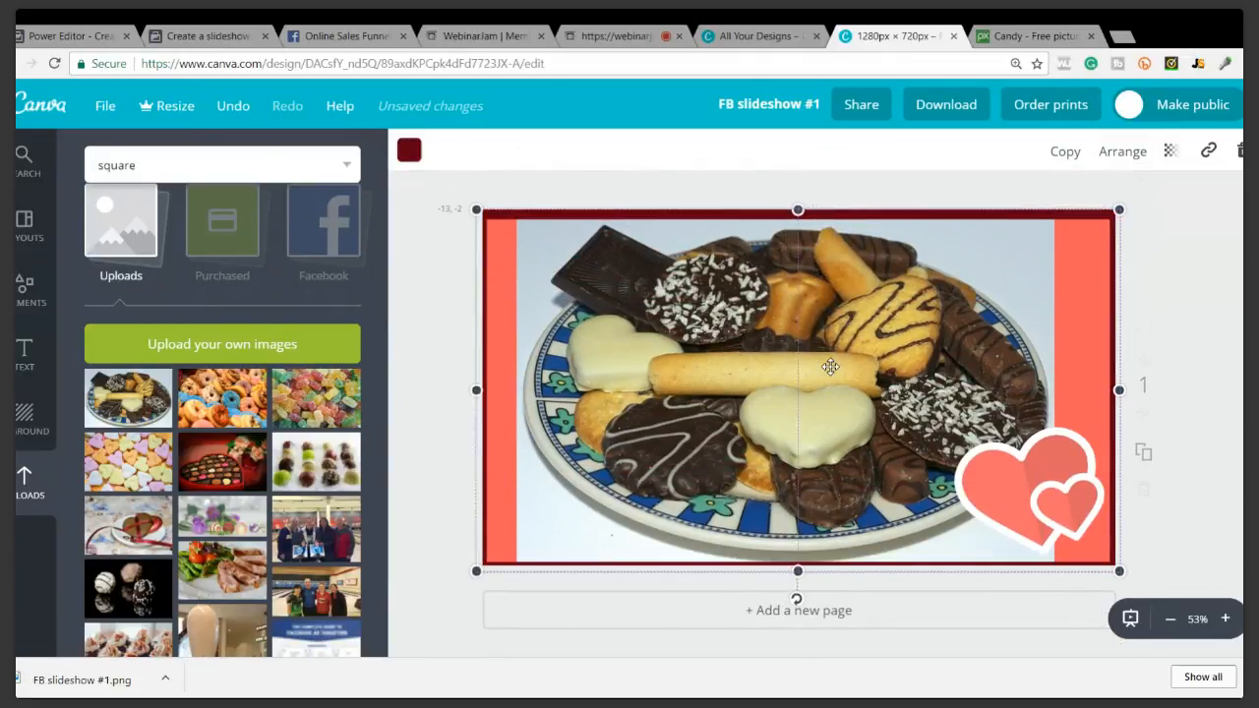
pyautogui.moveTo(834, 366); pyautogui.dragTo(833, 363)
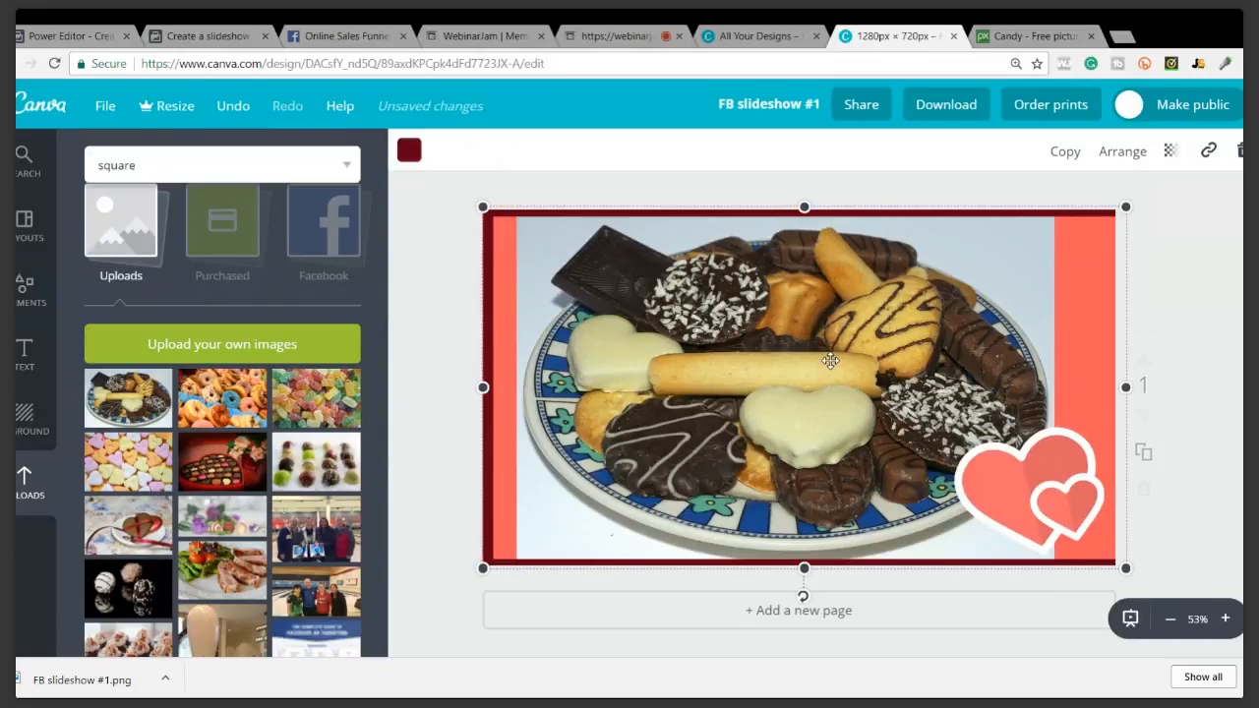
pyautogui.moveTo(830, 361); pyautogui.dragTo(825, 361)
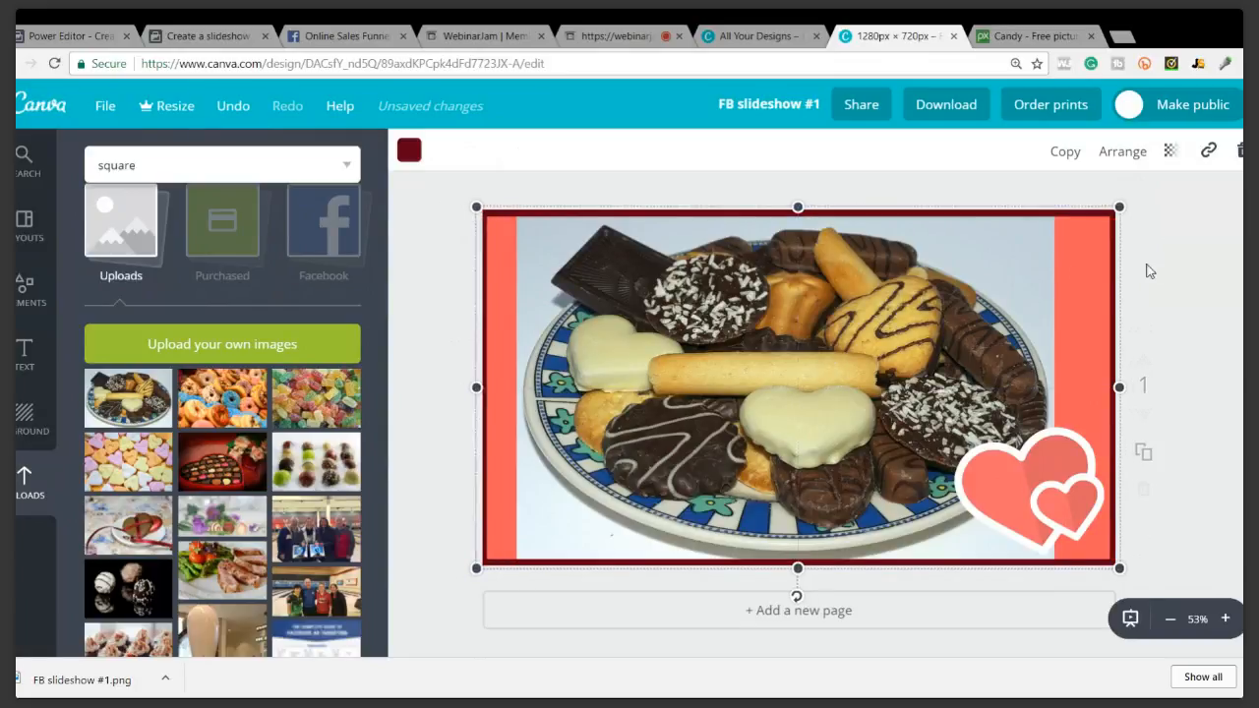
pyautogui.click(1167, 251)
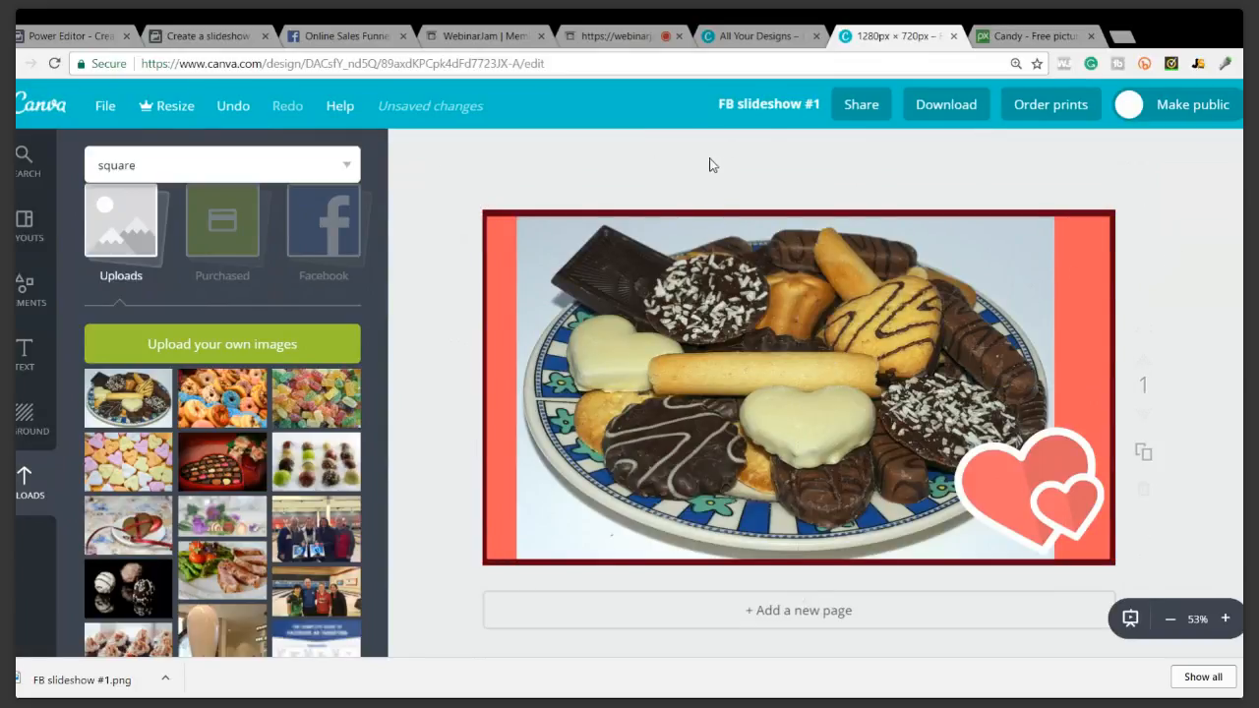
# Retitle the design FB slideshow #2
pyautogui.click(815, 107)
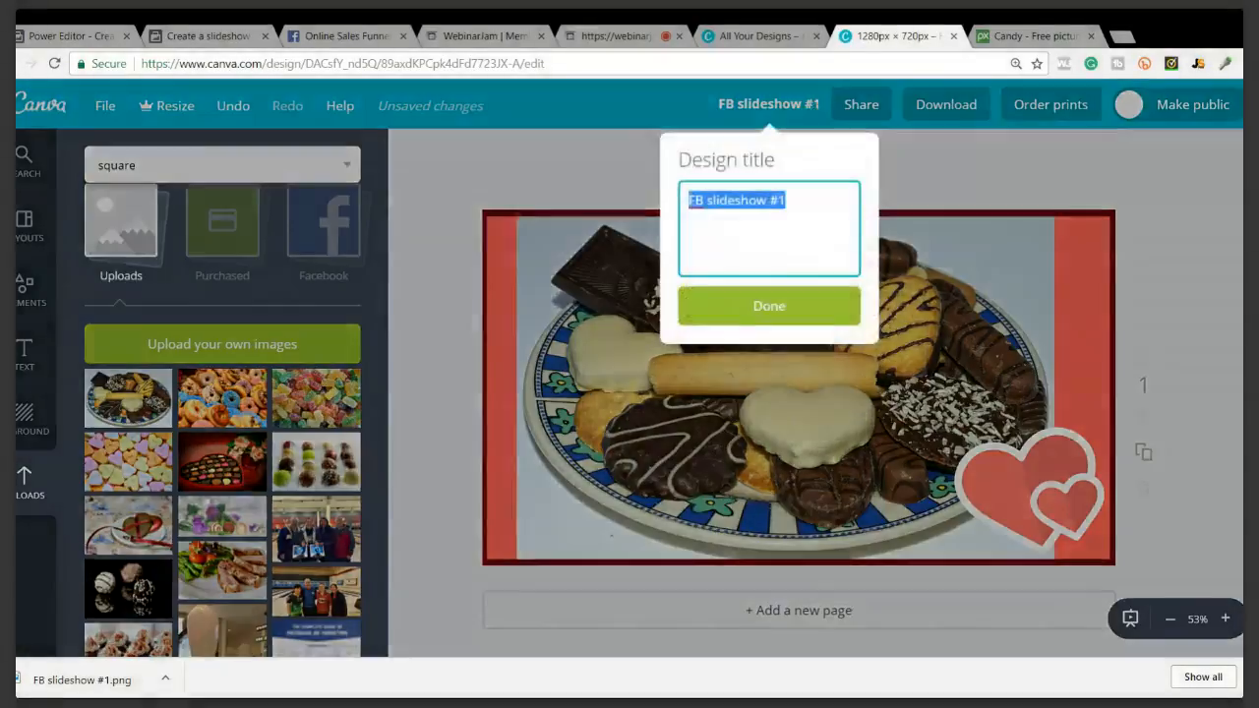
pyautogui.click(779, 201)
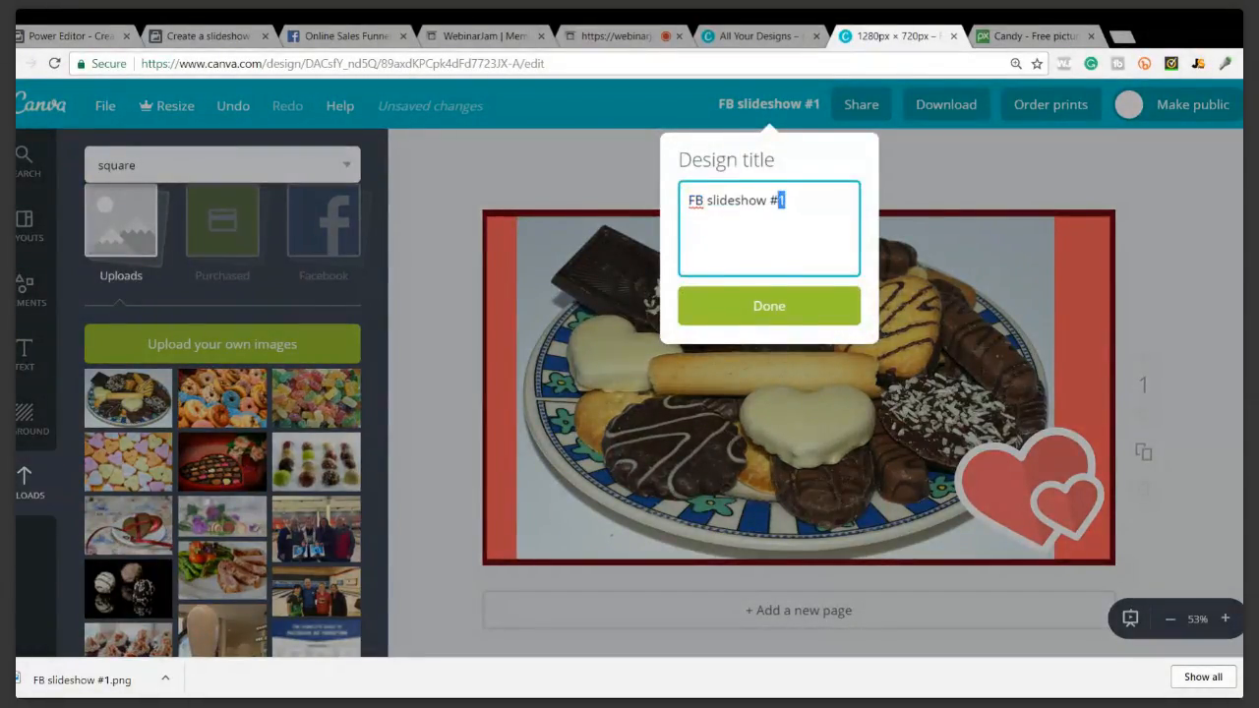
pyautogui.write('2')
pyautogui.click(779, 306)
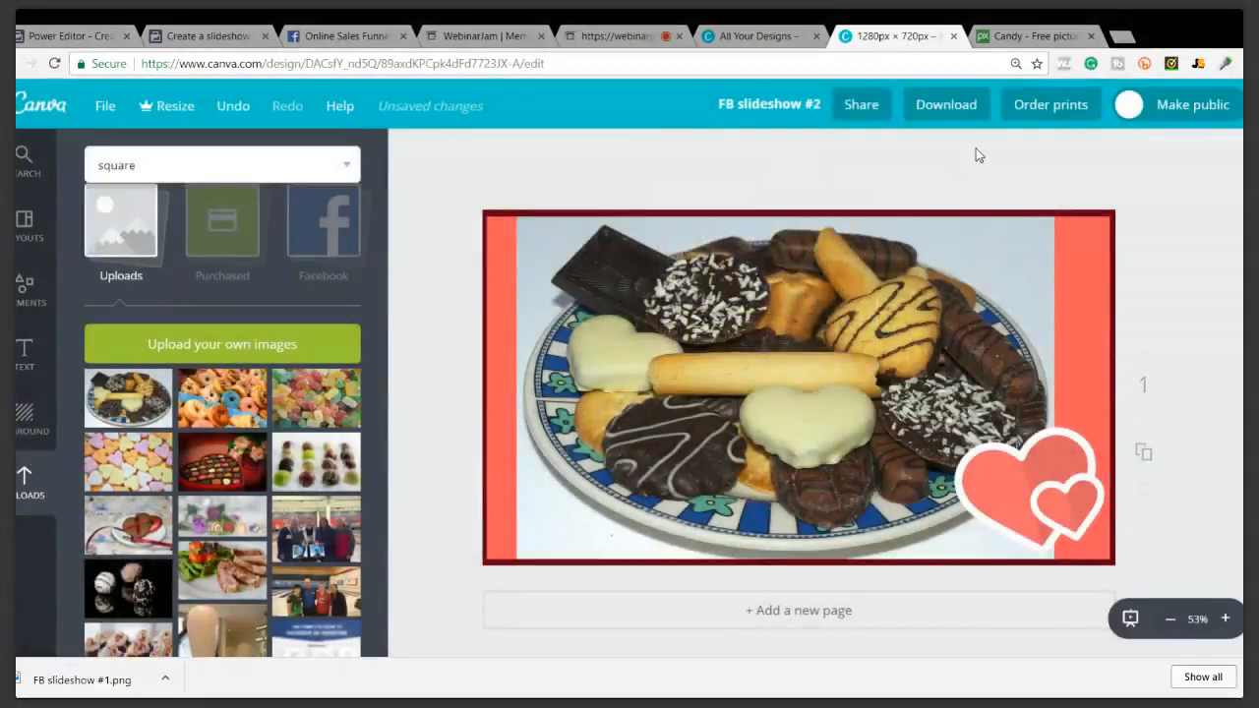
# Download the cookie plate design as a PNG and dismiss the download message
pyautogui.click(947, 104)
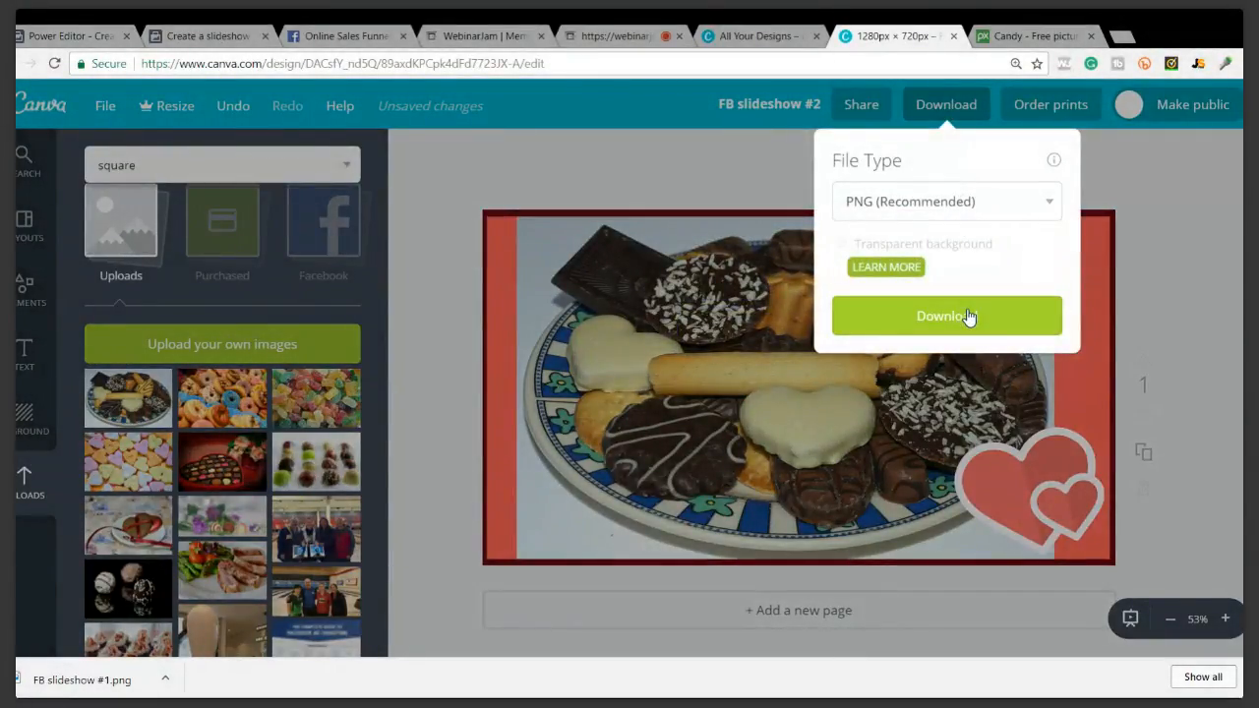
pyautogui.click(969, 316)
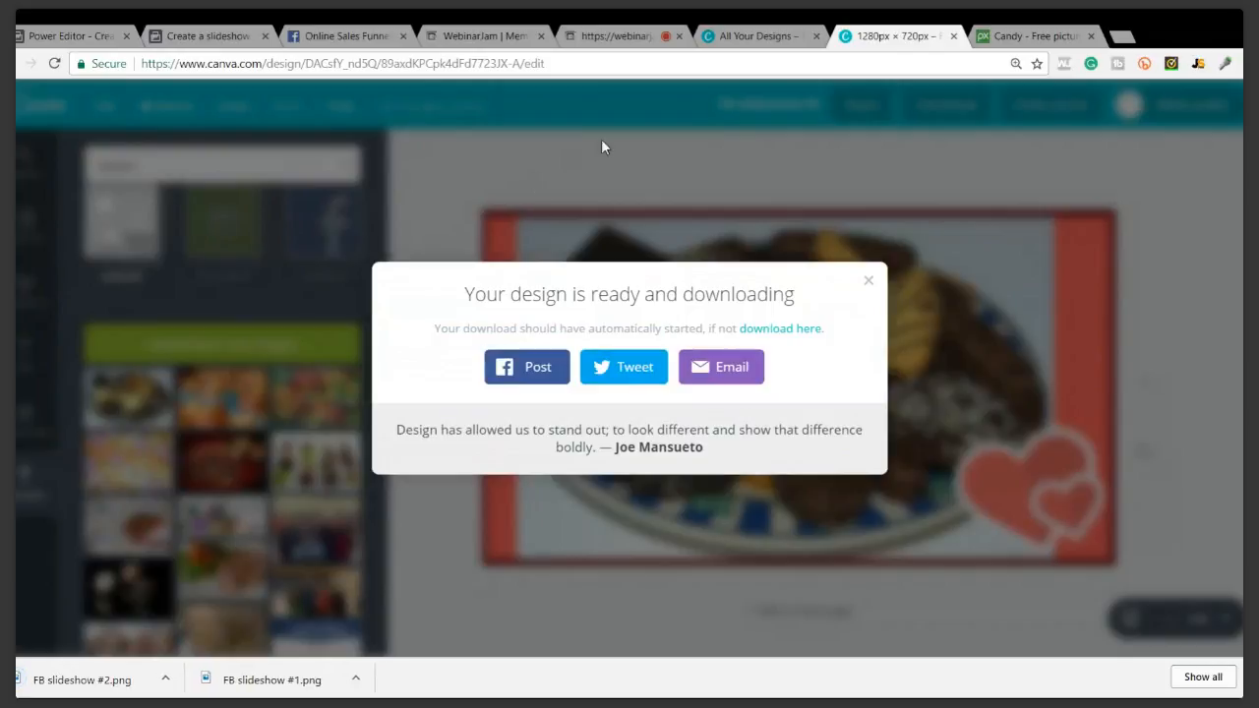
pyautogui.click(870, 284)
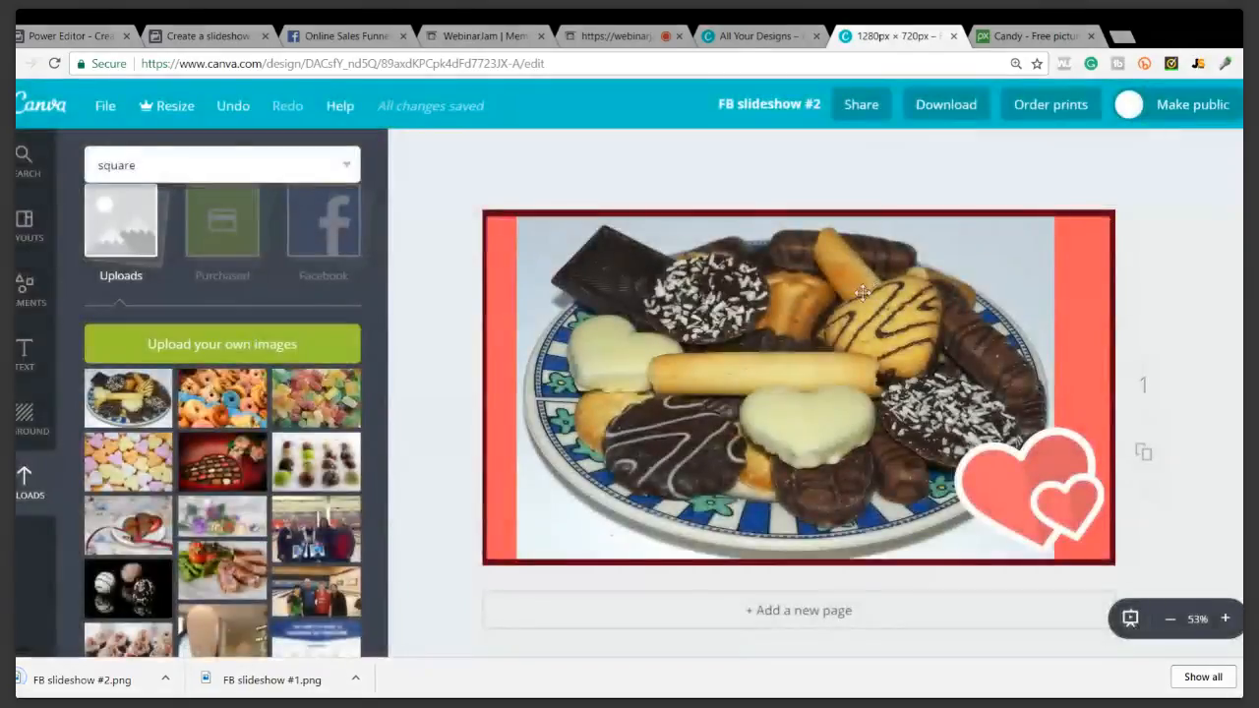
# Shift the dark red frame down and replace the cookie plate photo with the uploaded photo of colourful doughnuts
pyautogui.moveTo(879, 403); pyautogui.dragTo(884, 437)
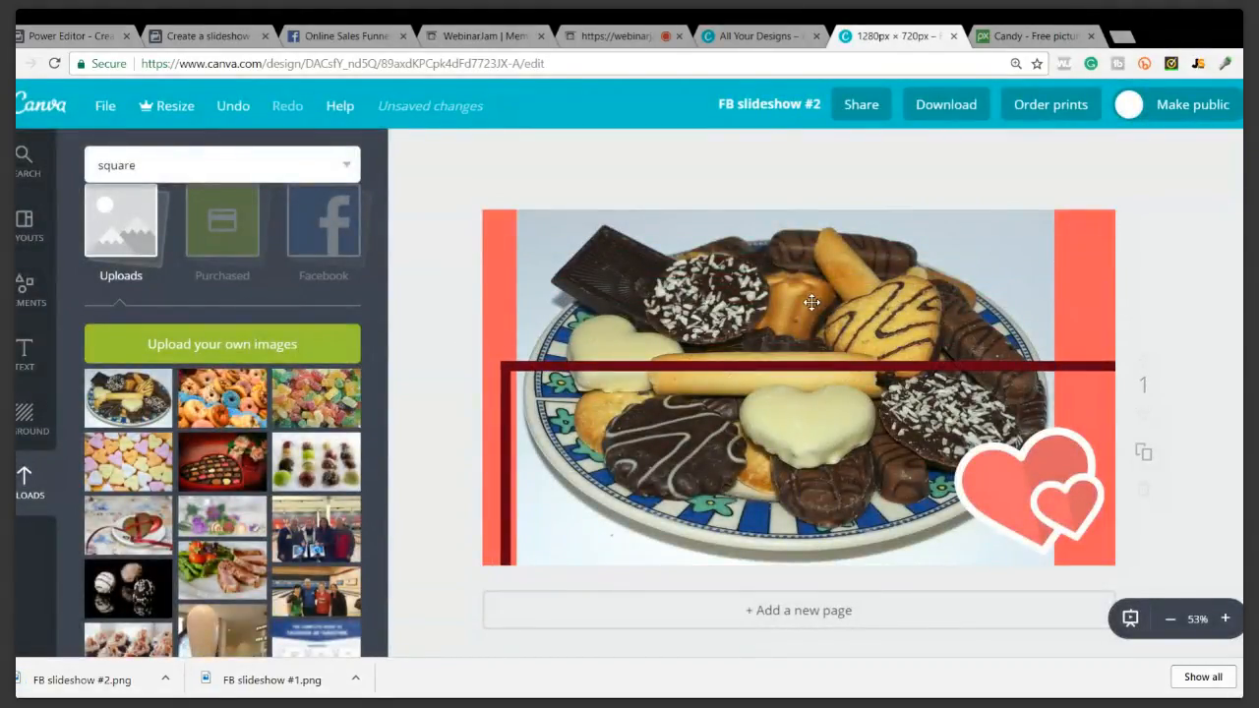
pyautogui.click(811, 302)
pyautogui.press('Delete')
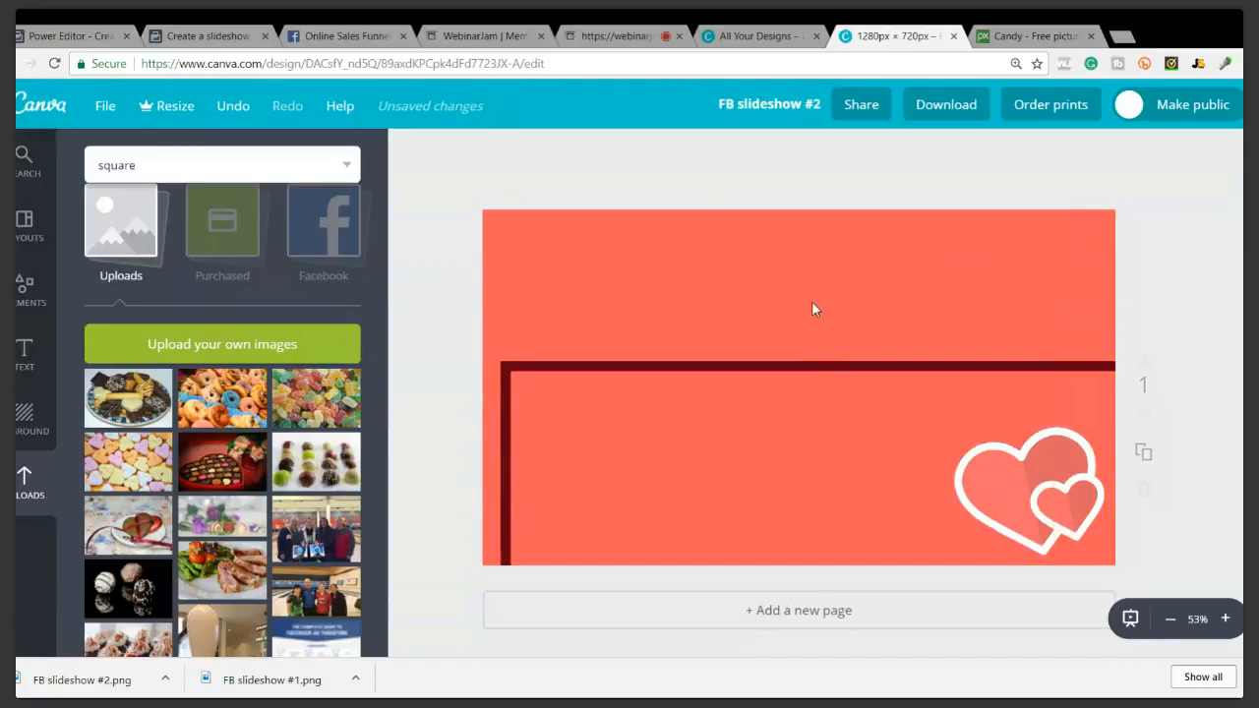
pyautogui.click(231, 406)
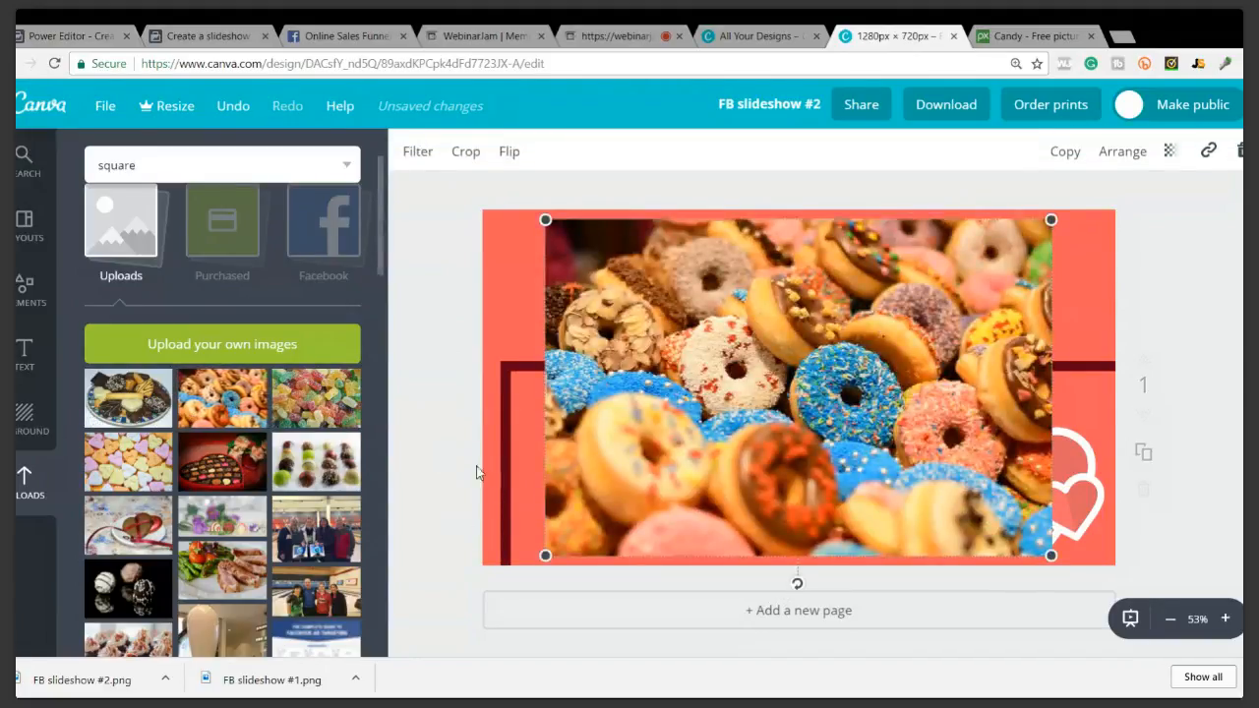
# Bring the dark red frame in front of the doughnut photo and move it up to align with the page edges
pyautogui.click(520, 432)
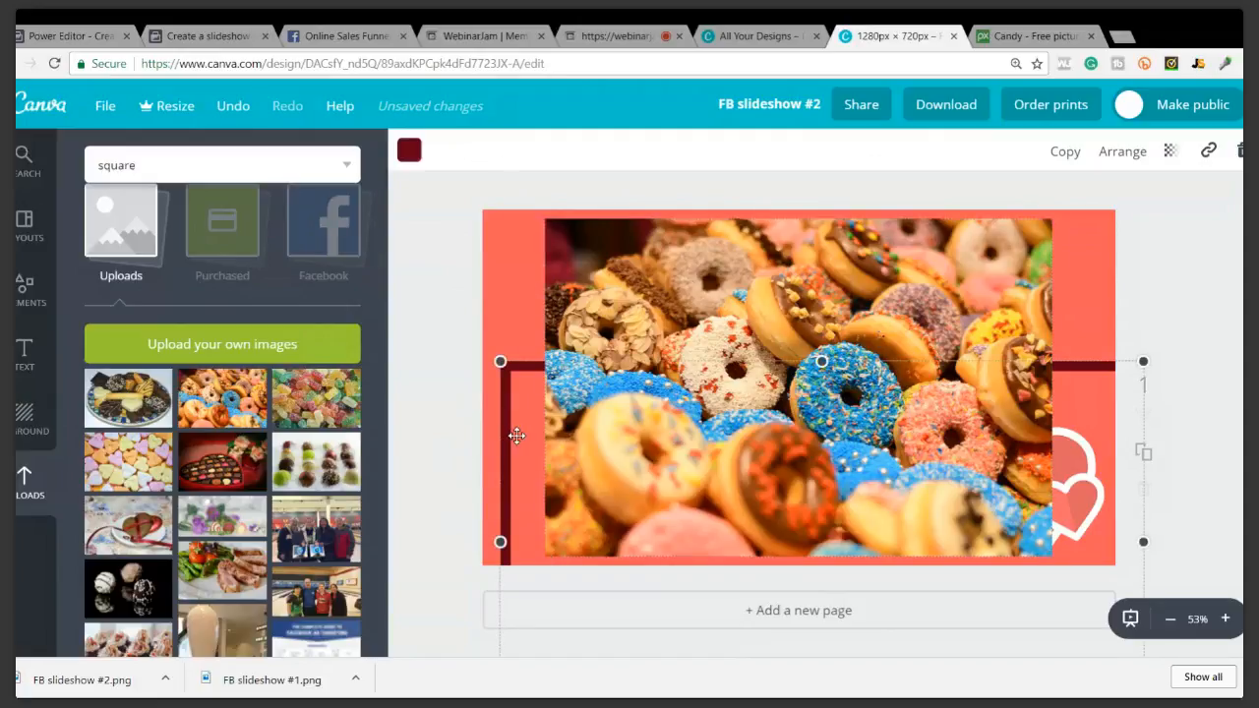
pyautogui.click(1125, 155)
pyautogui.click(1110, 206)
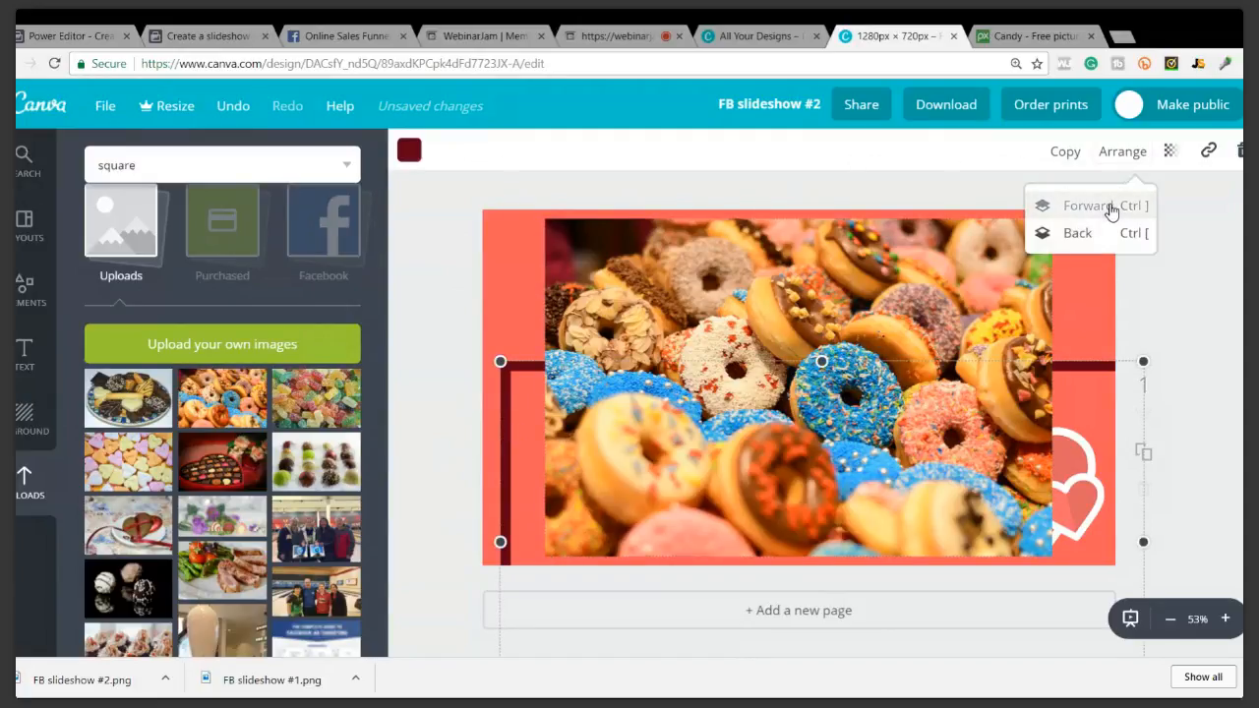
pyautogui.moveTo(980, 362); pyautogui.dragTo(966, 210)
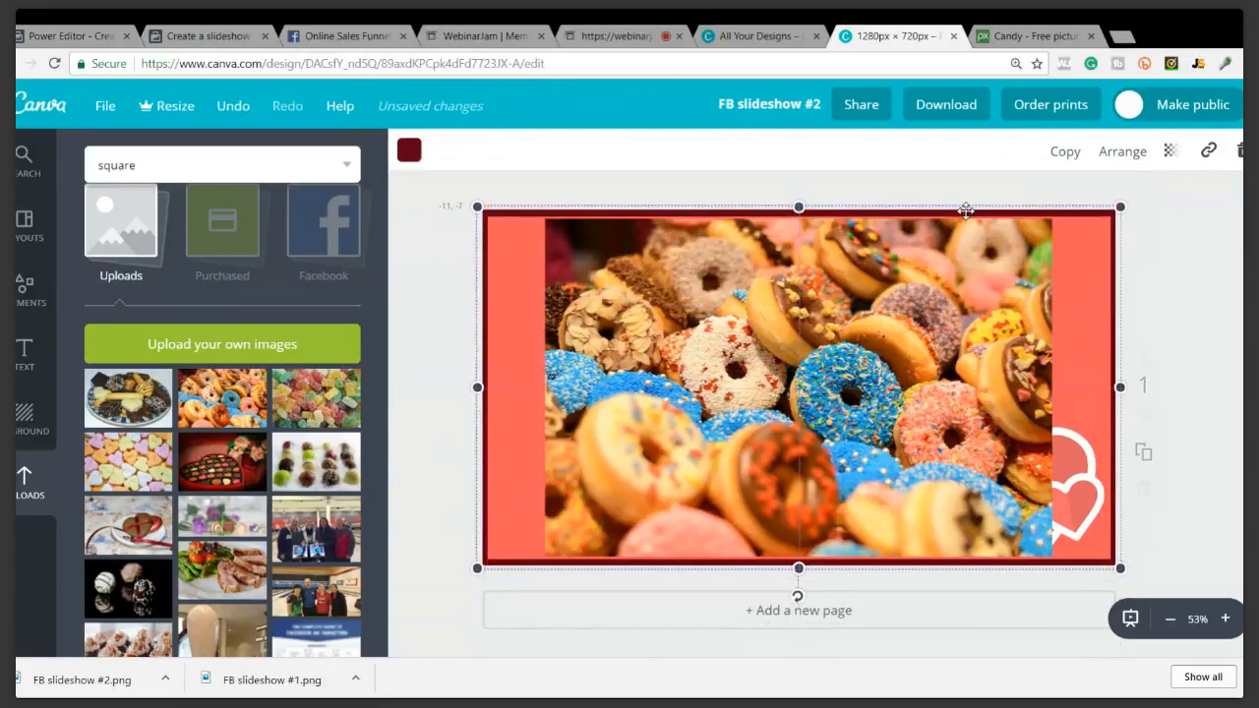
# Bring the double-heart graphic in front of the doughnut photo, moving the frame aside for access and realigning it with the page edges
pyautogui.moveTo(1070, 459); pyautogui.dragTo(984, 459)
pyautogui.click(1077, 462)
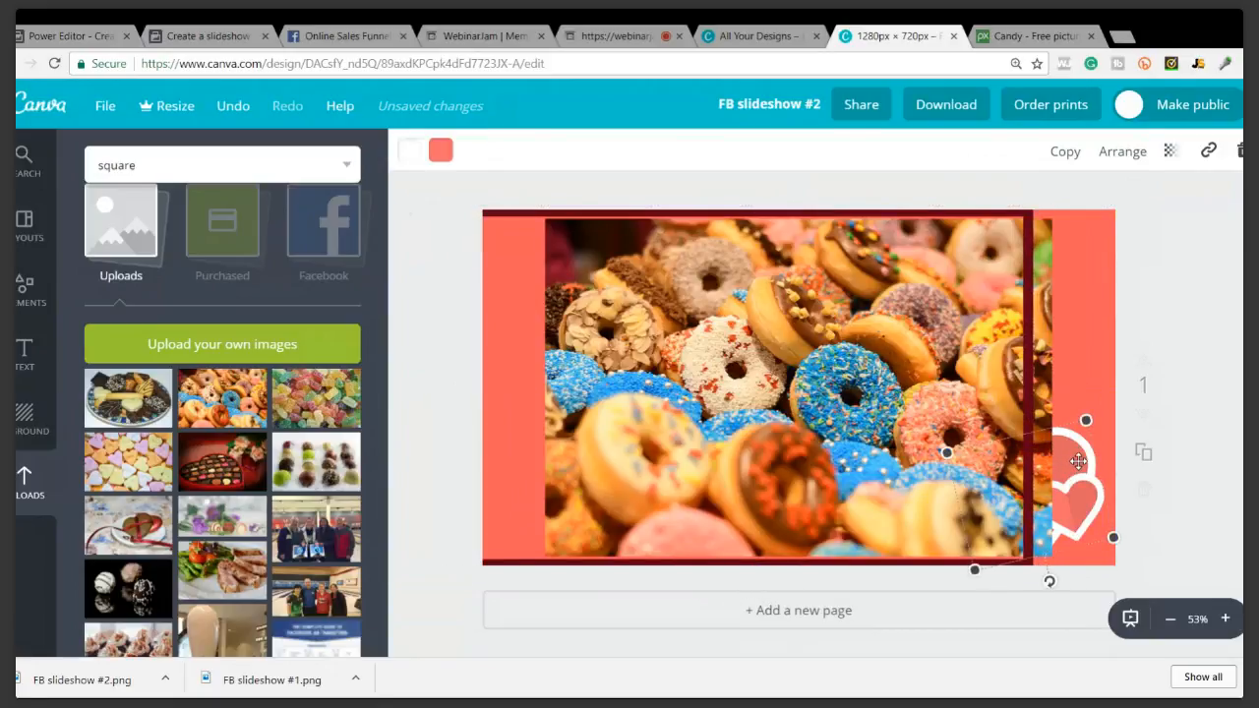
pyautogui.click(1119, 157)
pyautogui.click(1116, 206)
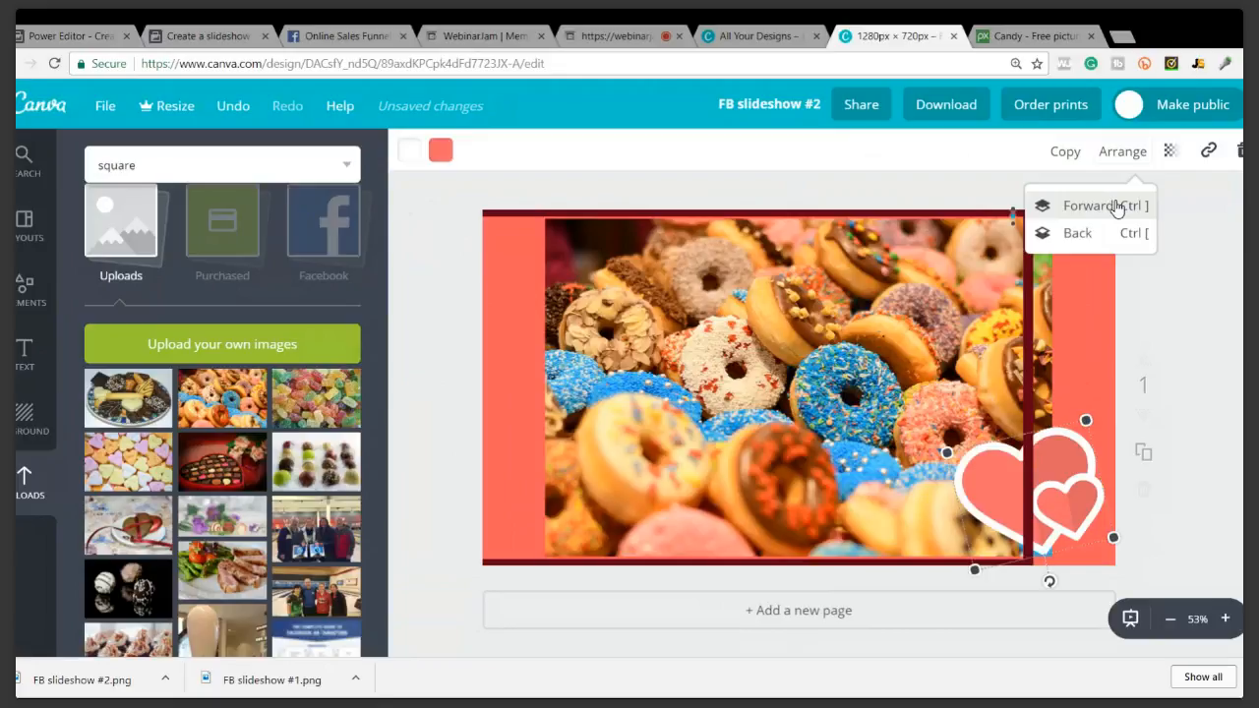
pyautogui.click(1116, 206)
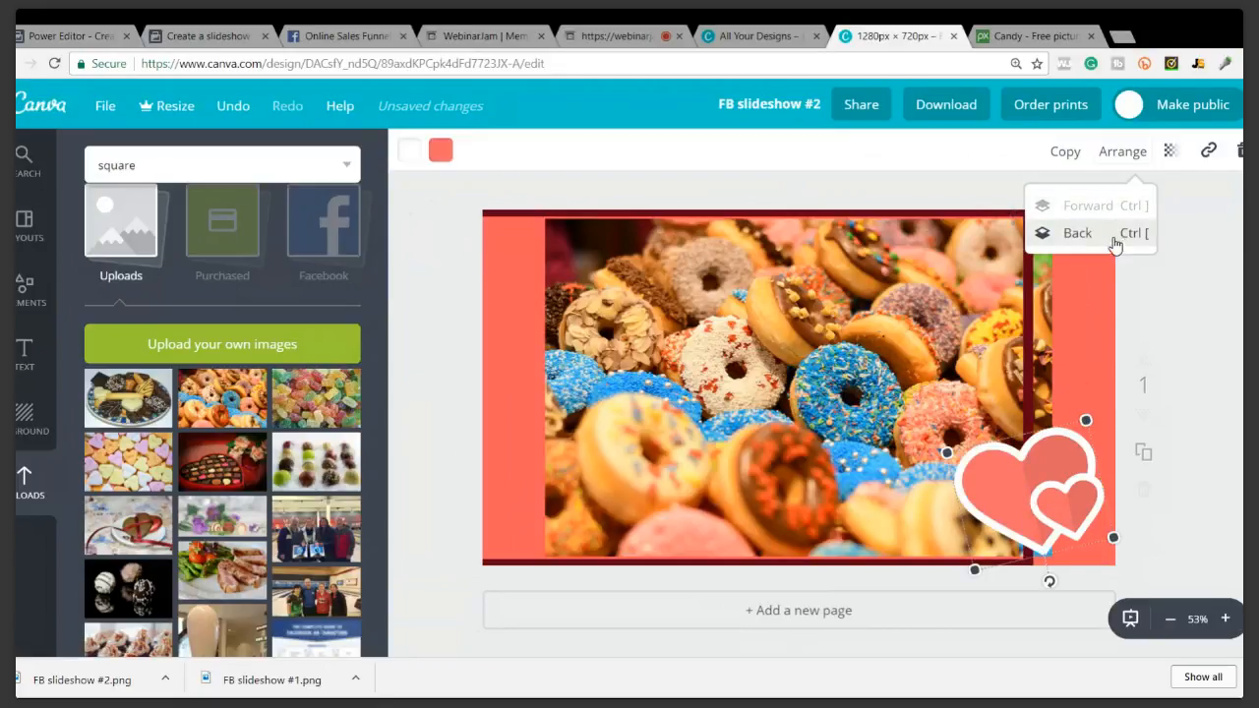
pyautogui.click(1115, 236)
pyautogui.moveTo(856, 299); pyautogui.dragTo(899, 296)
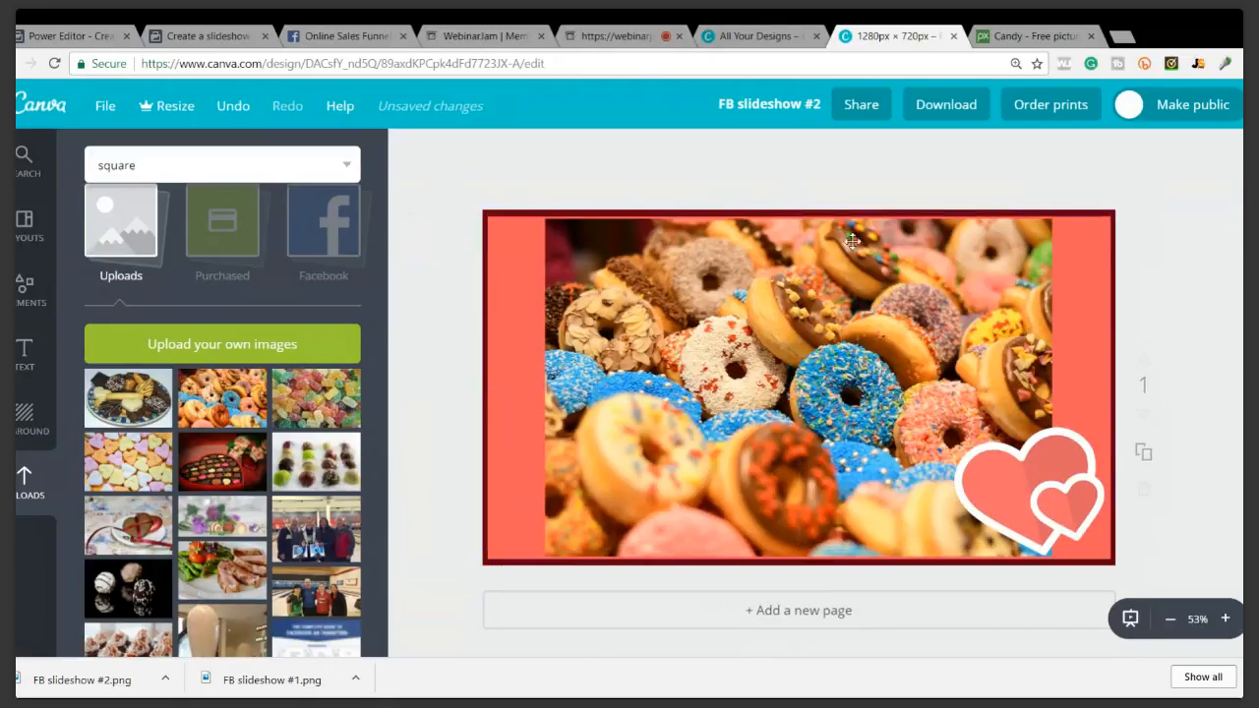
# Retitle the design FB slideshow #3
pyautogui.click(762, 110)
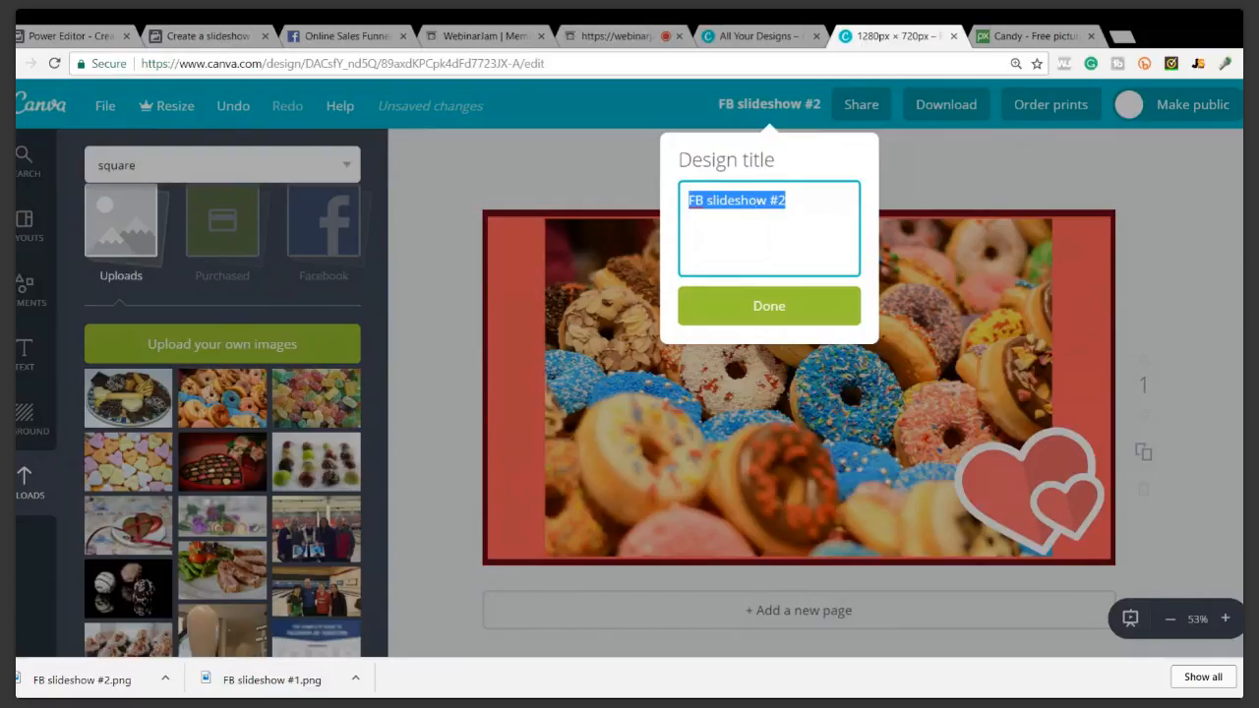
pyautogui.moveTo(786, 200); pyautogui.dragTo(778, 200)
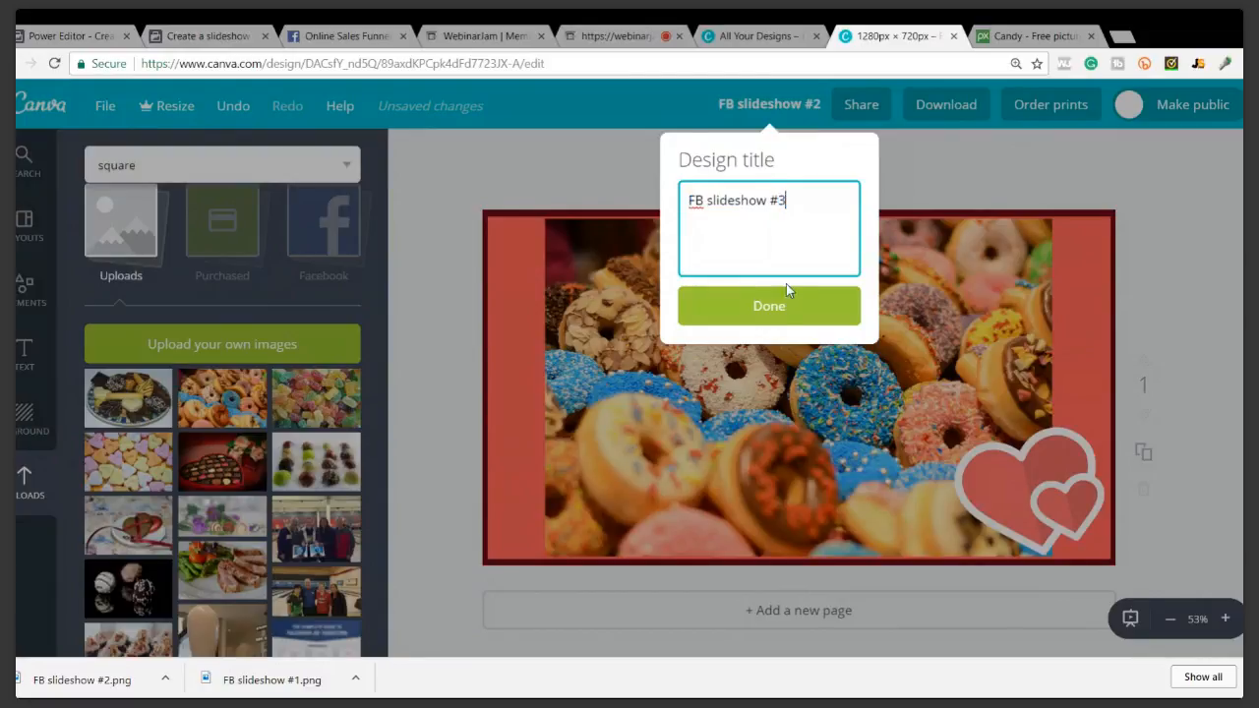
pyautogui.click(777, 300)
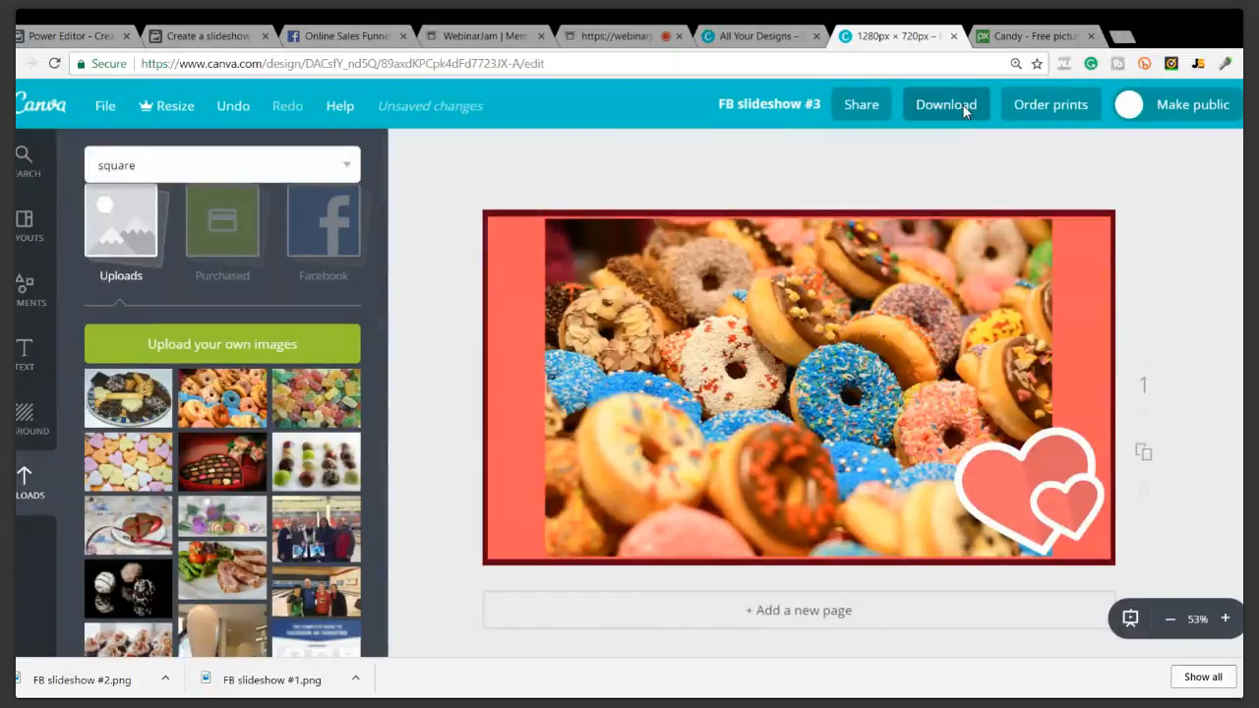
# Download the doughnut design and dismiss the download message
pyautogui.click(963, 105)
pyautogui.click(970, 315)
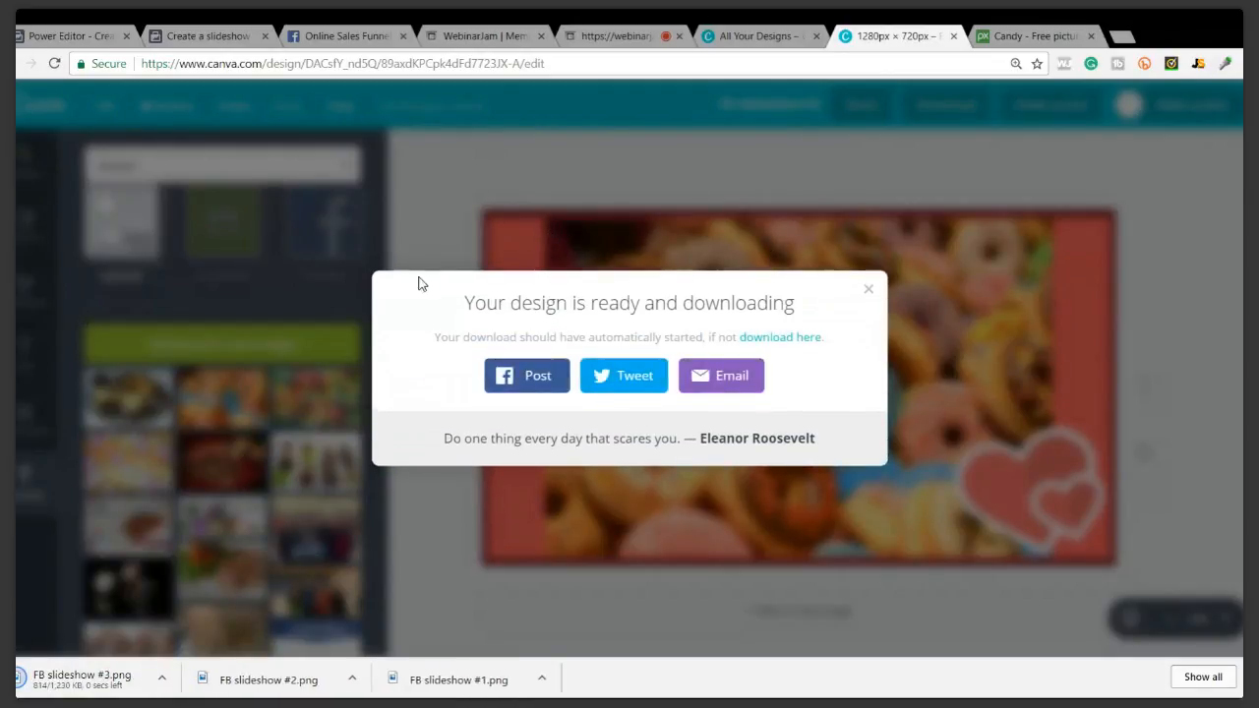
pyautogui.click(869, 292)
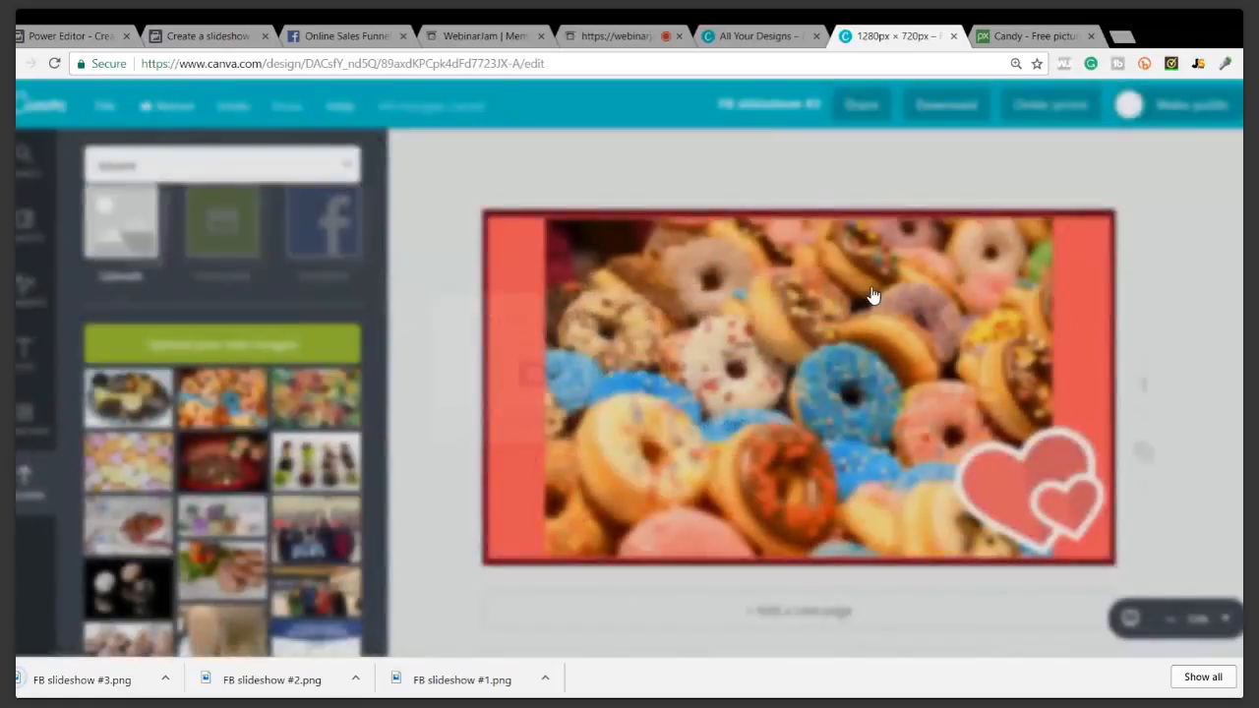
# Shift the dark red frame down and replace the doughnut photo with the uploaded photo of sugared gummy candies
pyautogui.moveTo(861, 270); pyautogui.dragTo(862, 409)
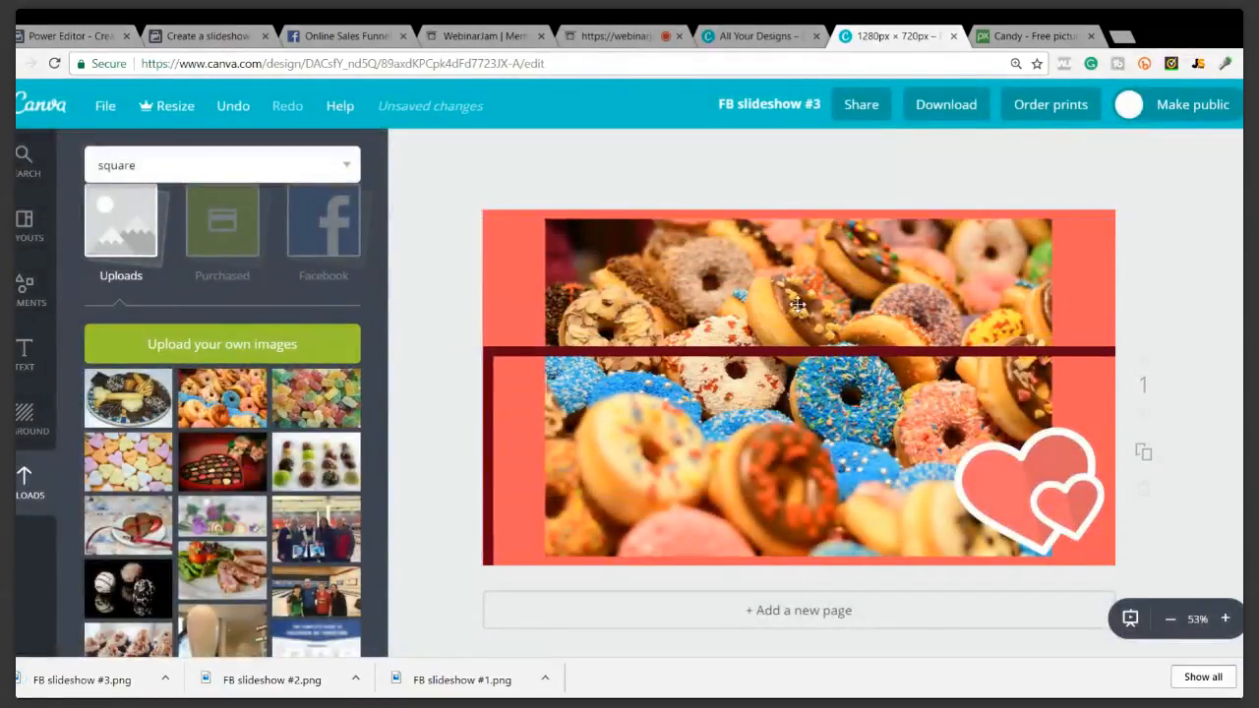
pyautogui.click(789, 296)
pyautogui.press('Delete')
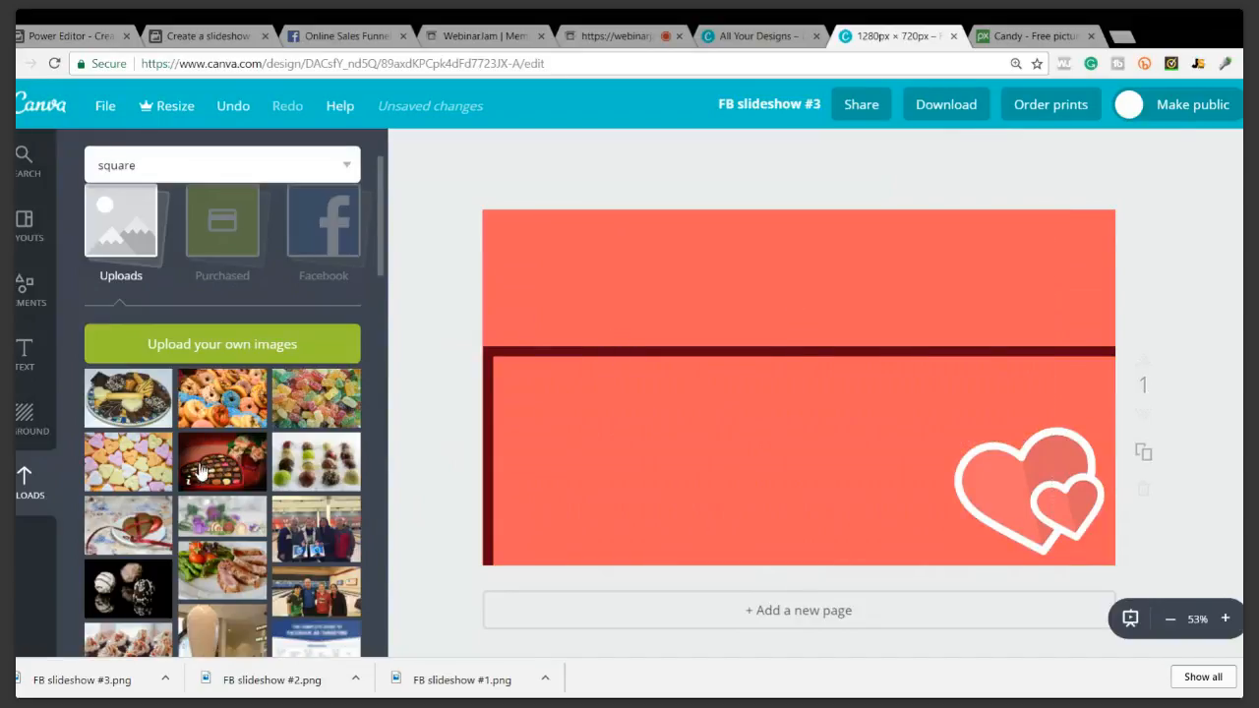
pyautogui.click(334, 421)
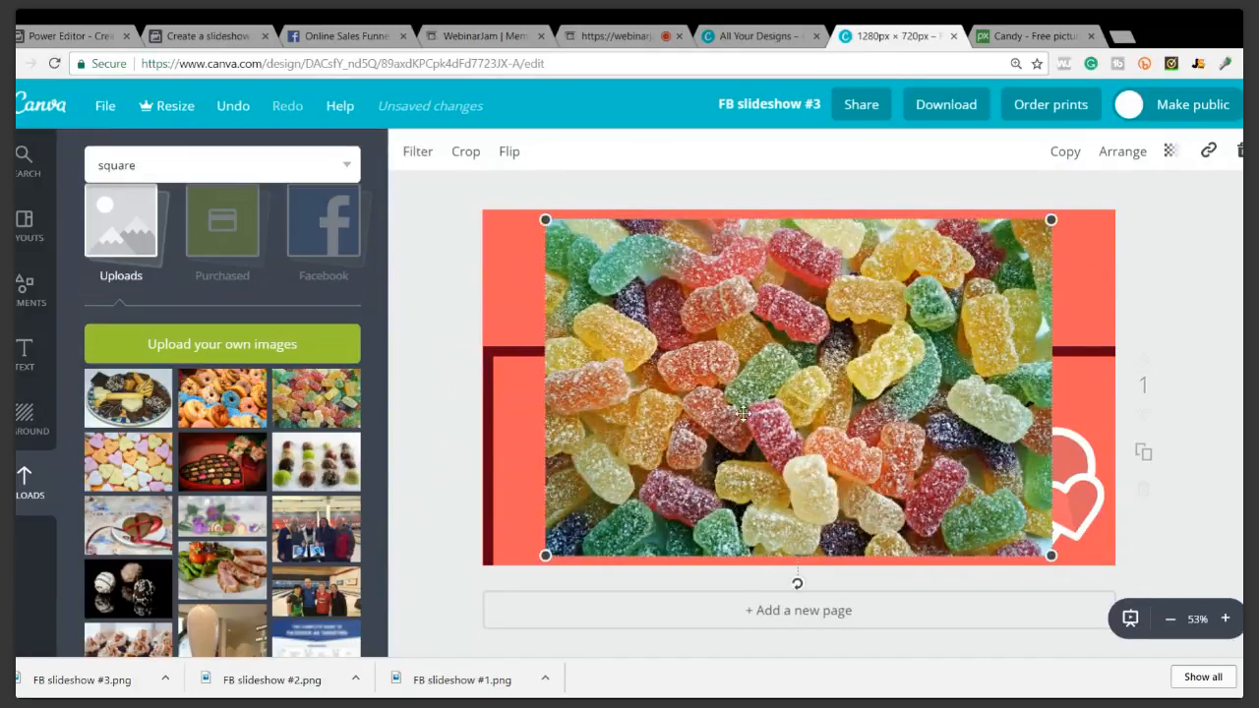
# Send the gummy candy photo behind the frame and hearts, and move the dark red frame up to align with the page edges
pyautogui.click(1071, 477)
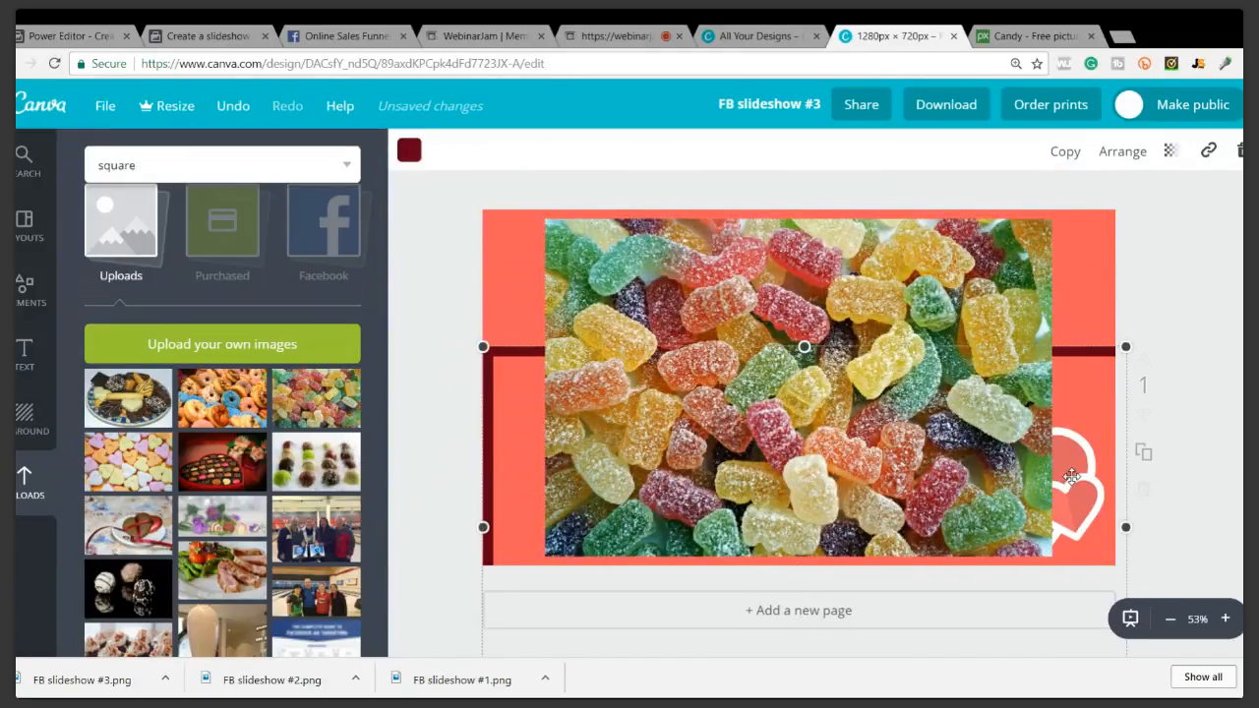
pyautogui.click(891, 299)
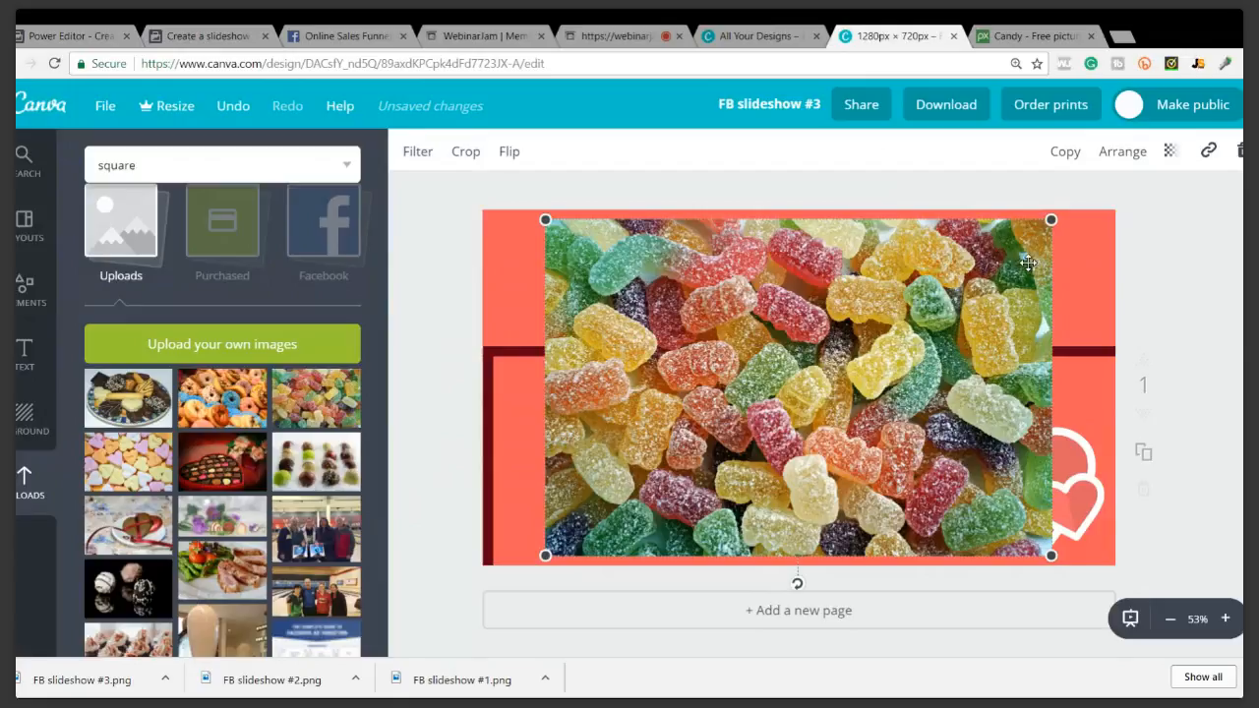
pyautogui.click(1122, 155)
pyautogui.click(1127, 238)
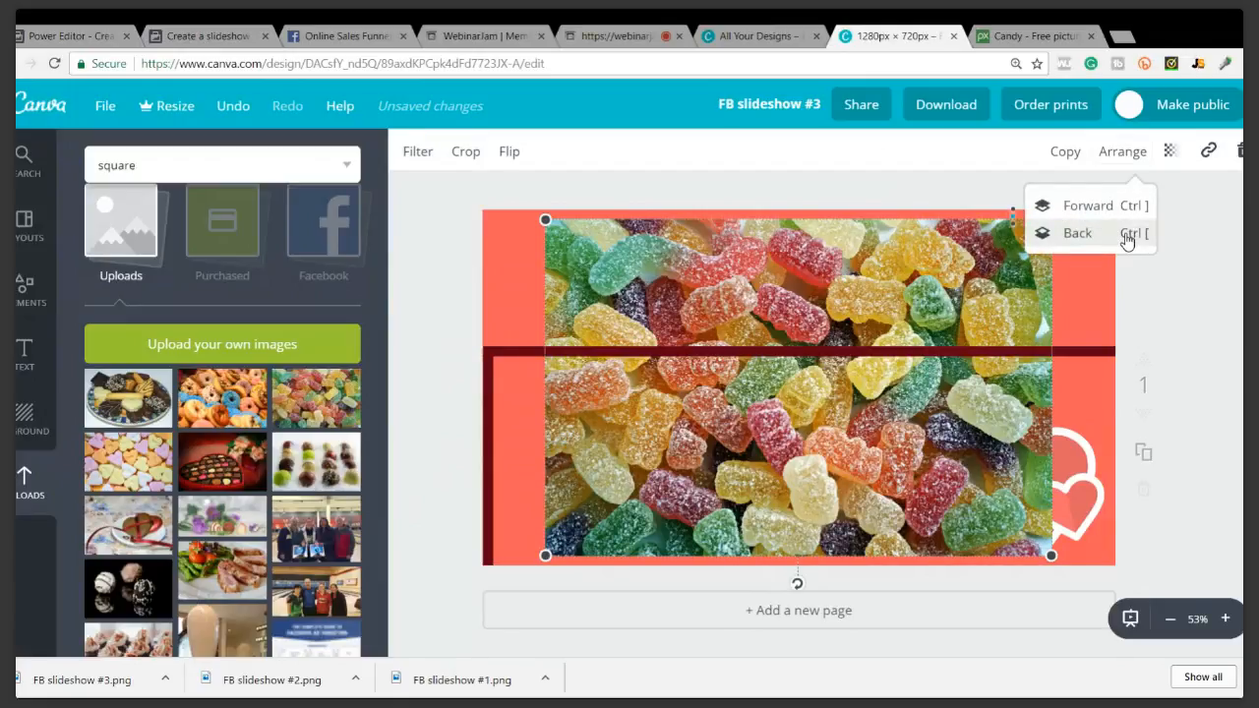
pyautogui.click(1127, 238)
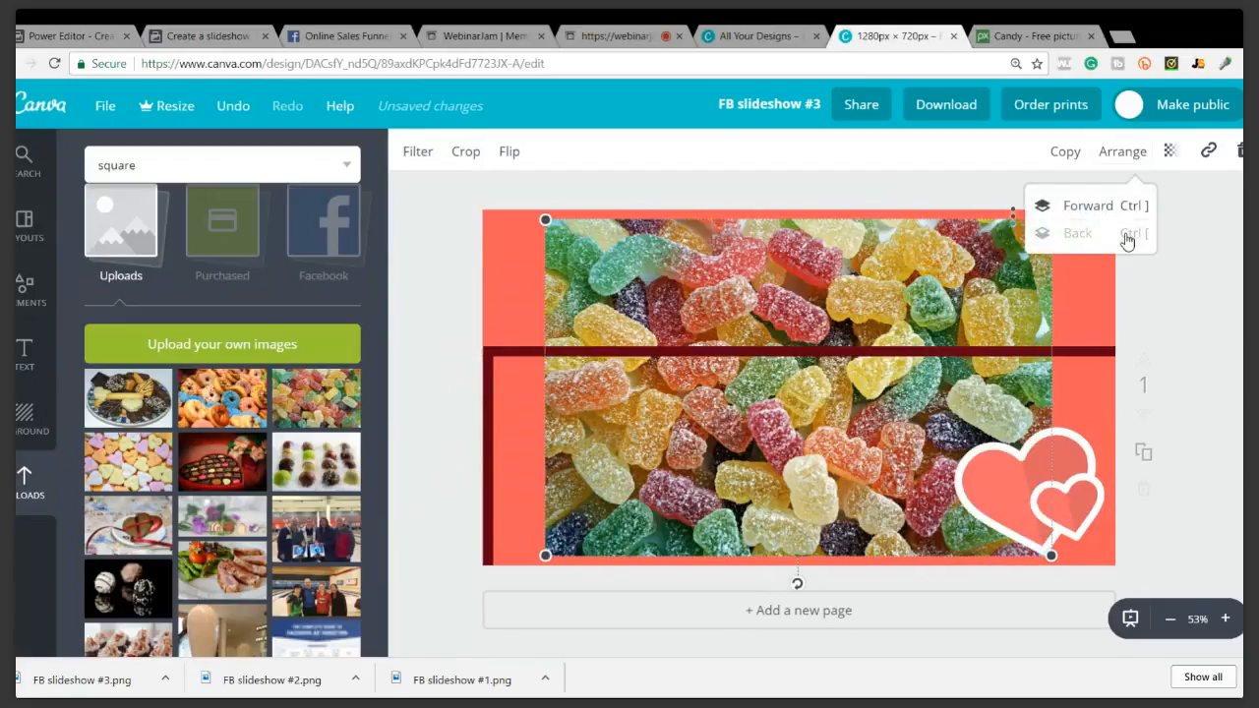
pyautogui.click(988, 352)
pyautogui.moveTo(988, 352); pyautogui.dragTo(975, 209)
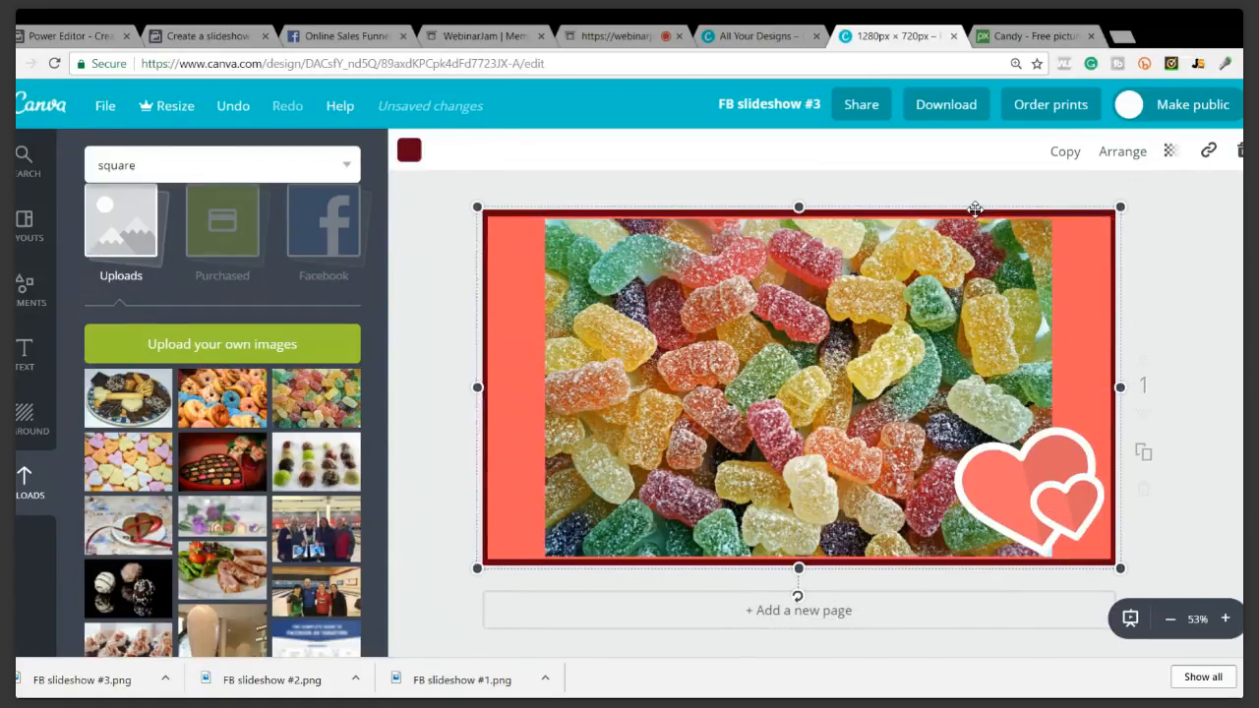
# Retitle the design FB slideshow #4
pyautogui.click(771, 105)
pyautogui.click(613, 160)
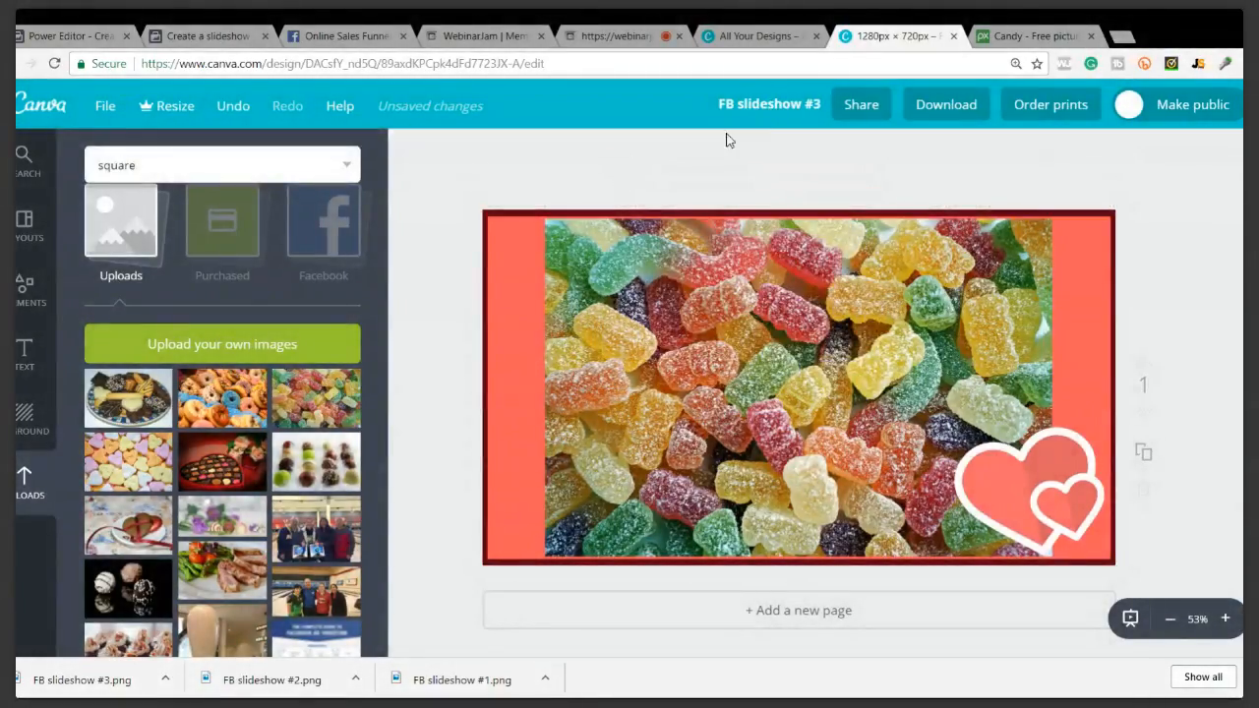
pyautogui.click(815, 114)
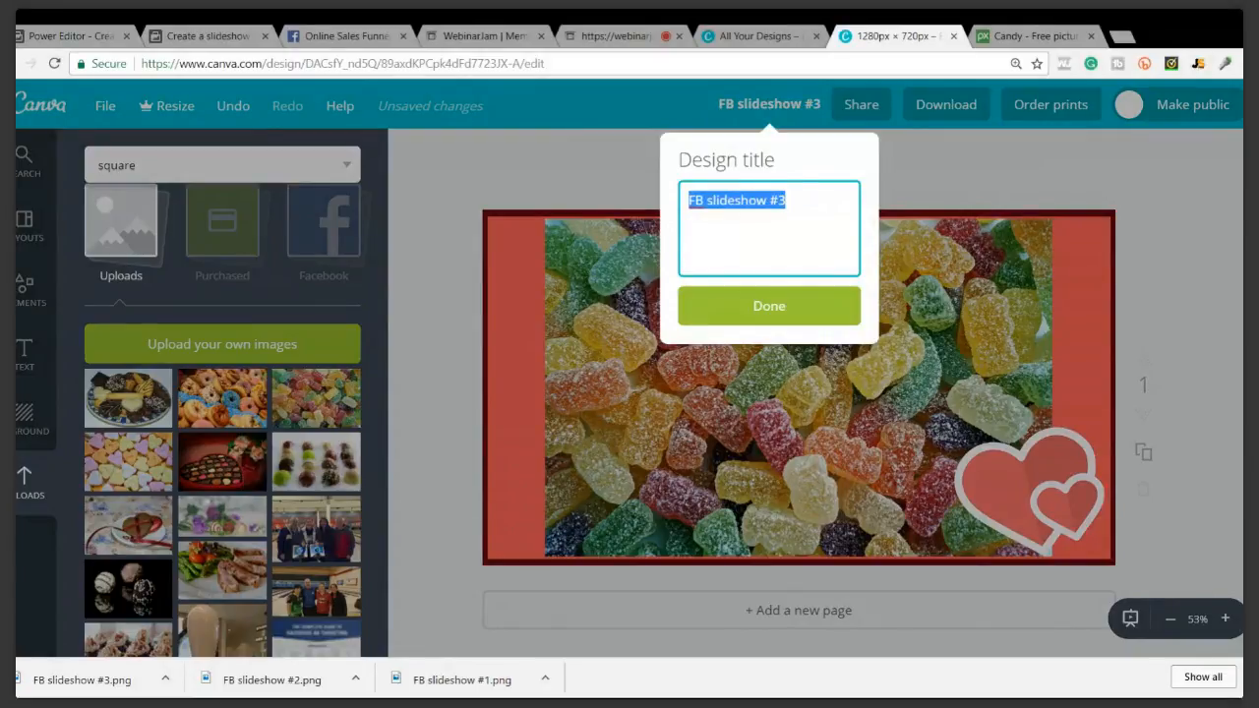
pyautogui.click(748, 199)
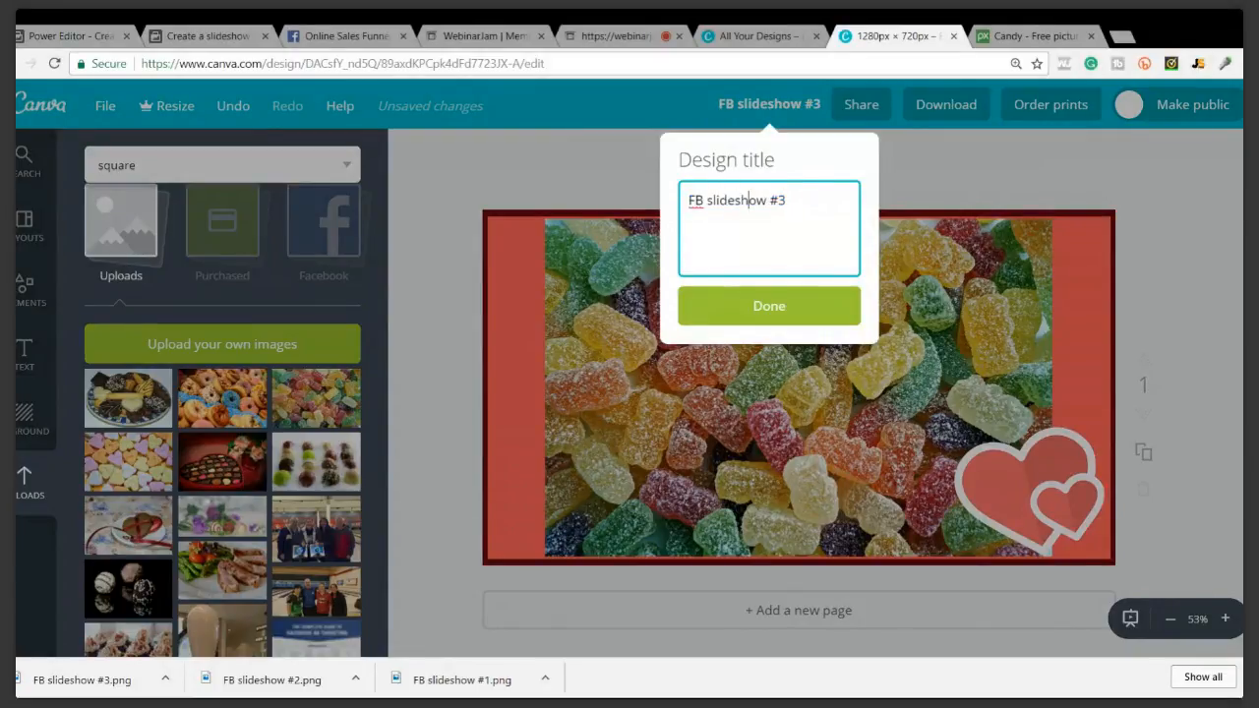
pyautogui.write('4')
pyautogui.click(773, 312)
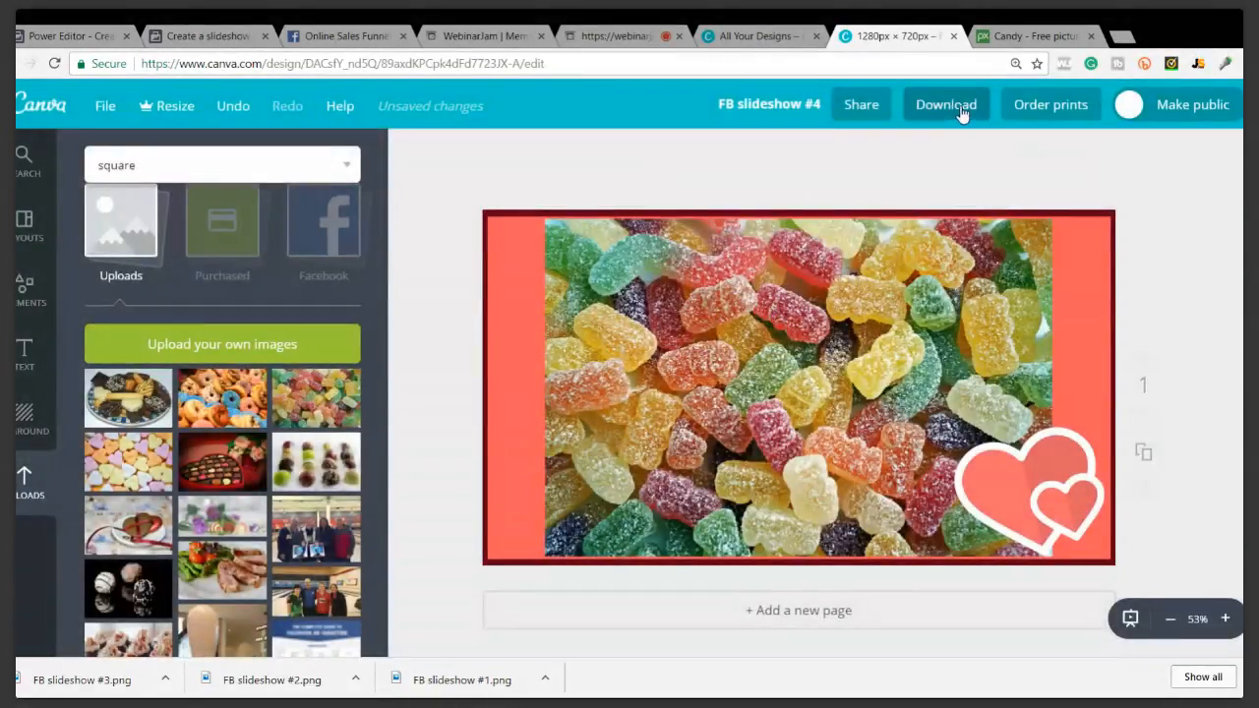
# Download the gummy candy design and dismiss the download message
pyautogui.click(962, 115)
pyautogui.click(949, 318)
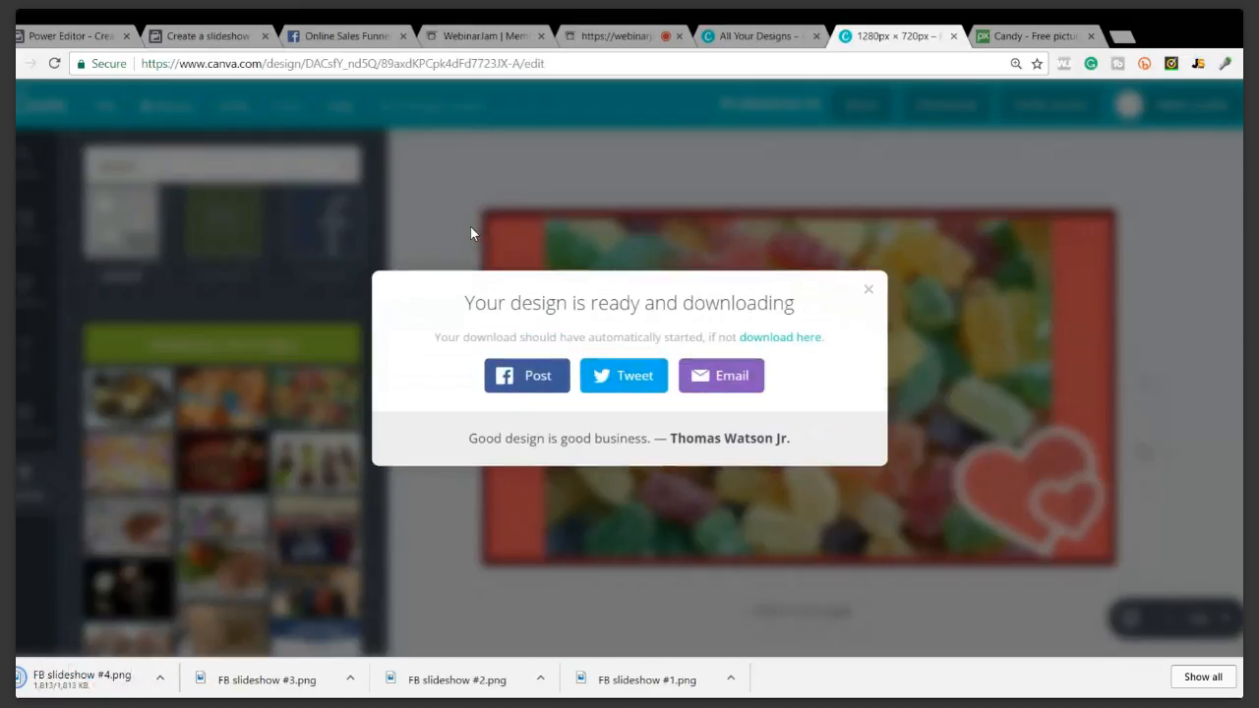
pyautogui.click(870, 290)
# Shift the dark red frame down and replace the gummy candy photo with the uploaded photo of chocolate truffles
pyautogui.moveTo(839, 265); pyautogui.dragTo(839, 396)
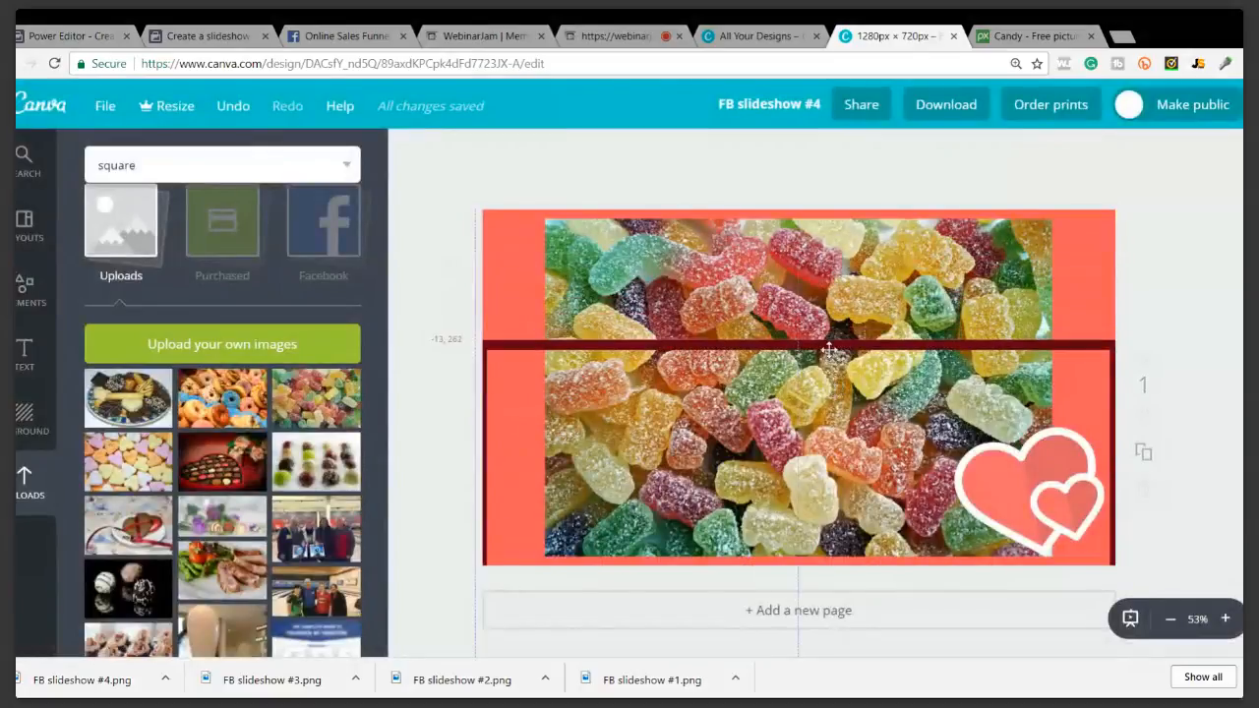
pyautogui.click(812, 286)
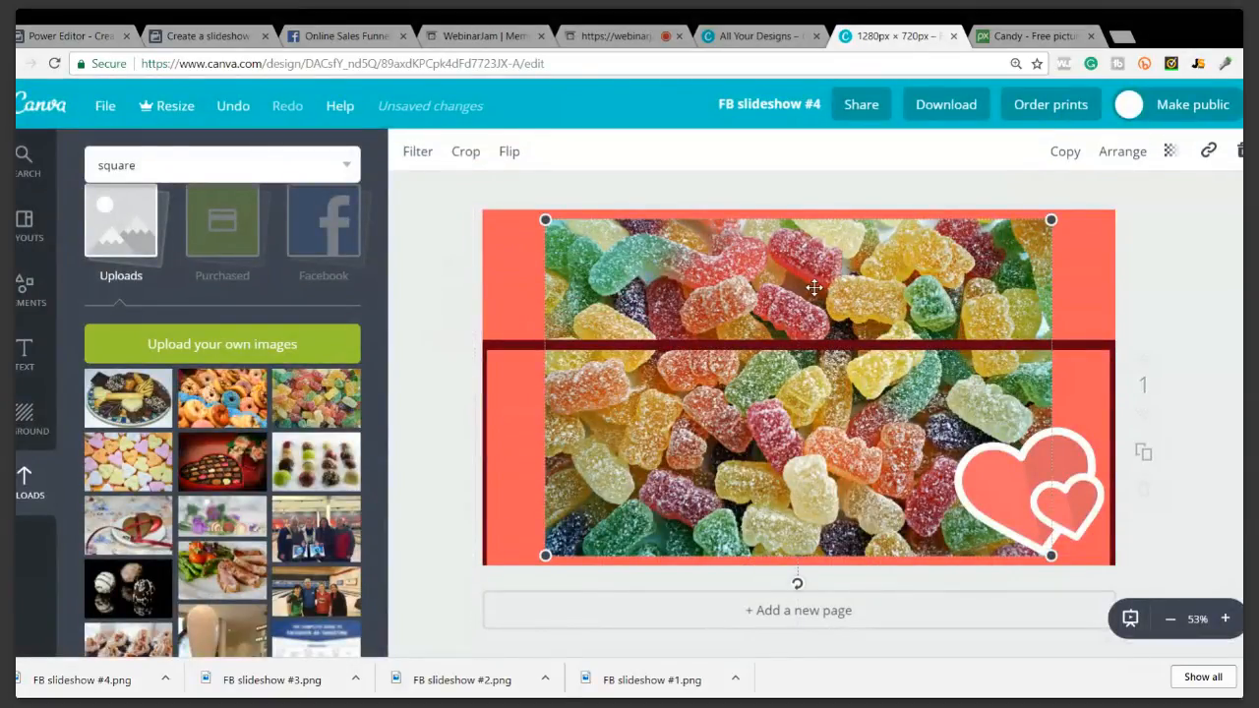
pyautogui.press('Delete')
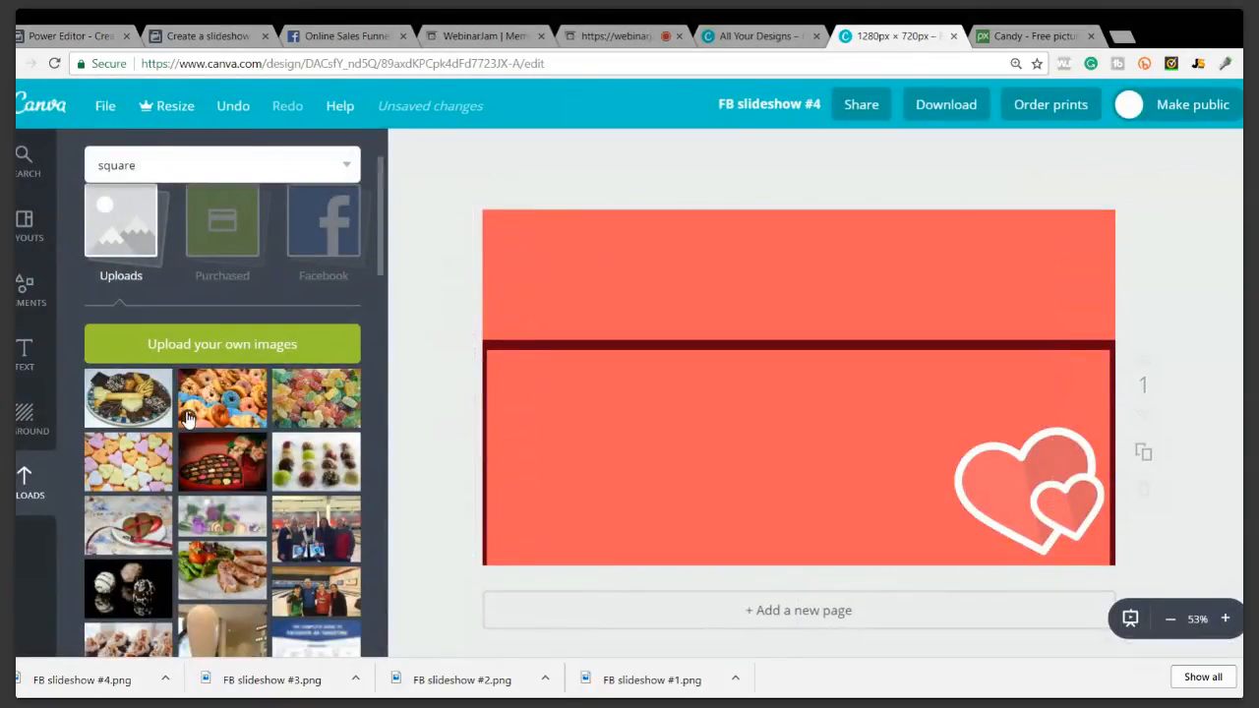
pyautogui.click(280, 483)
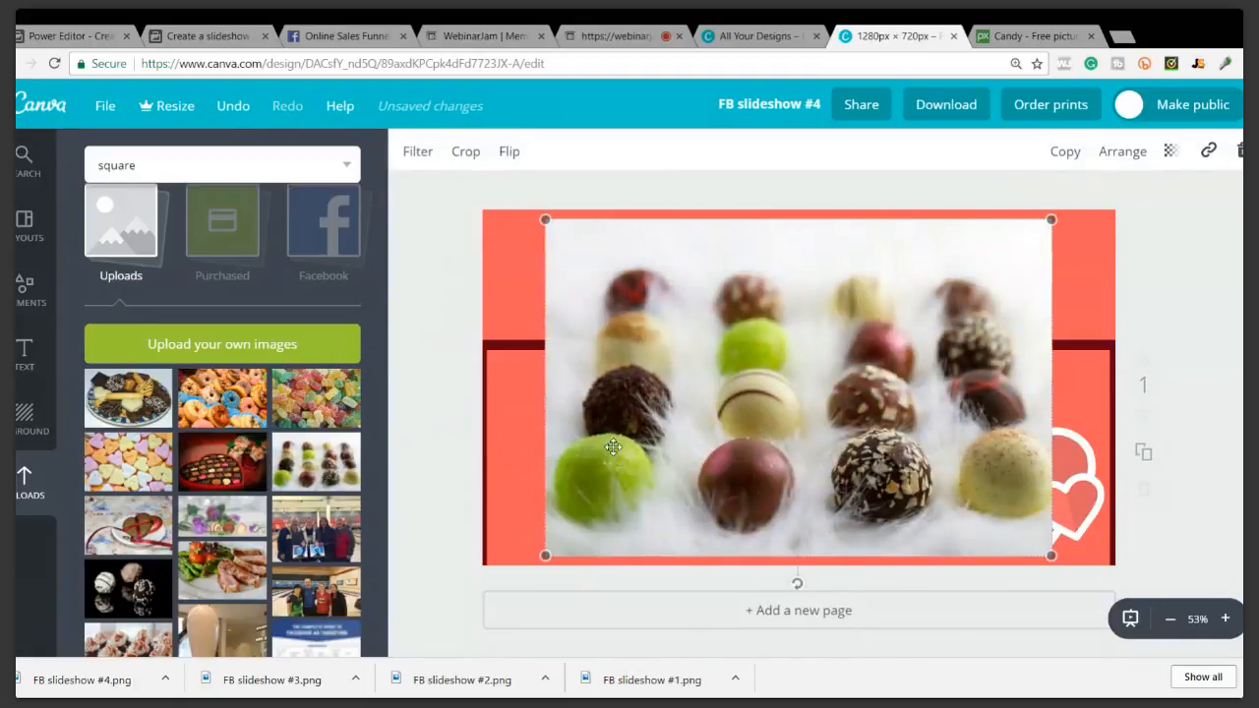
# Send the truffle photo behind the dark red frame and bring the hearts forward in front of the photo
pyautogui.click(1123, 153)
pyautogui.click(1111, 235)
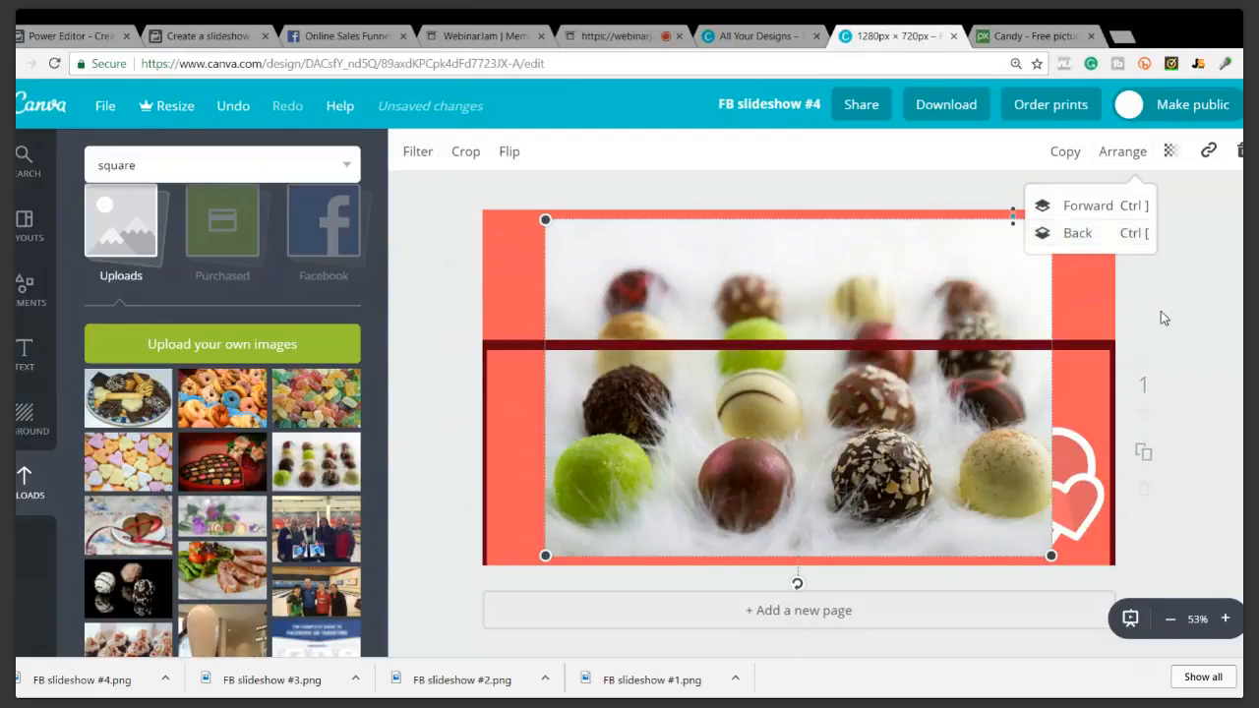
pyautogui.click(1079, 486)
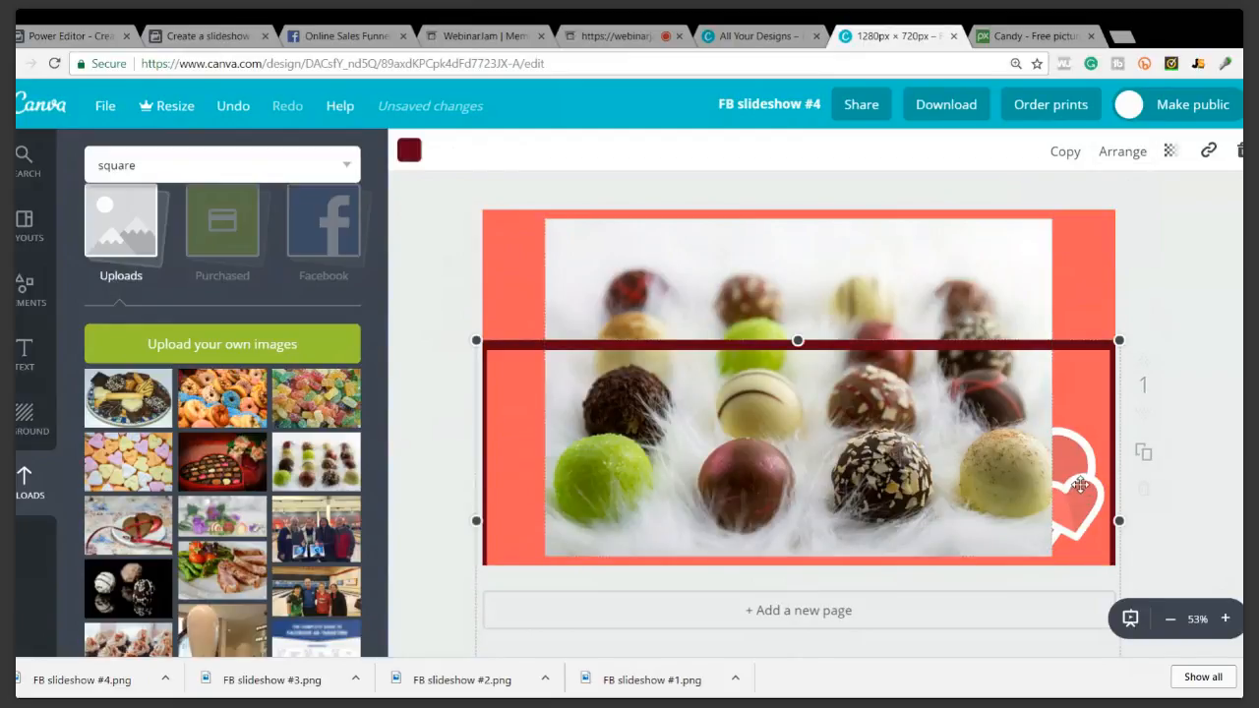
pyautogui.moveTo(1084, 384); pyautogui.dragTo(1000, 388)
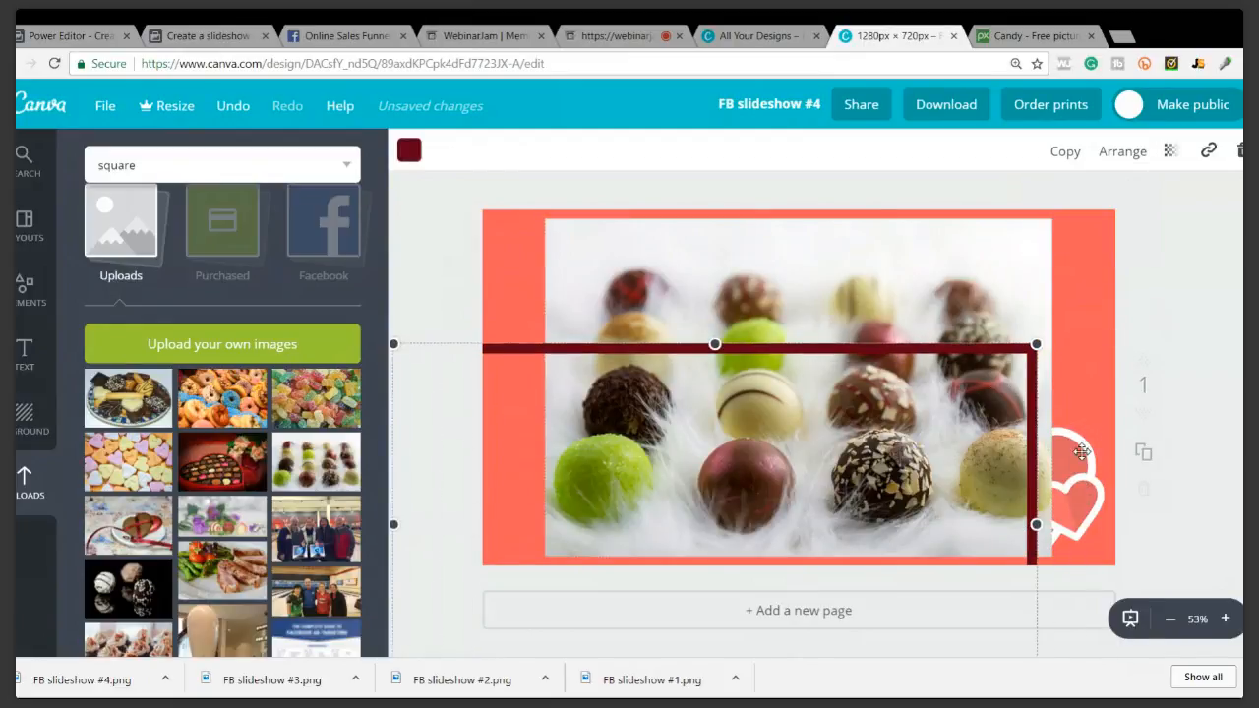
pyautogui.click(1081, 451)
pyautogui.click(1101, 158)
pyautogui.click(1103, 206)
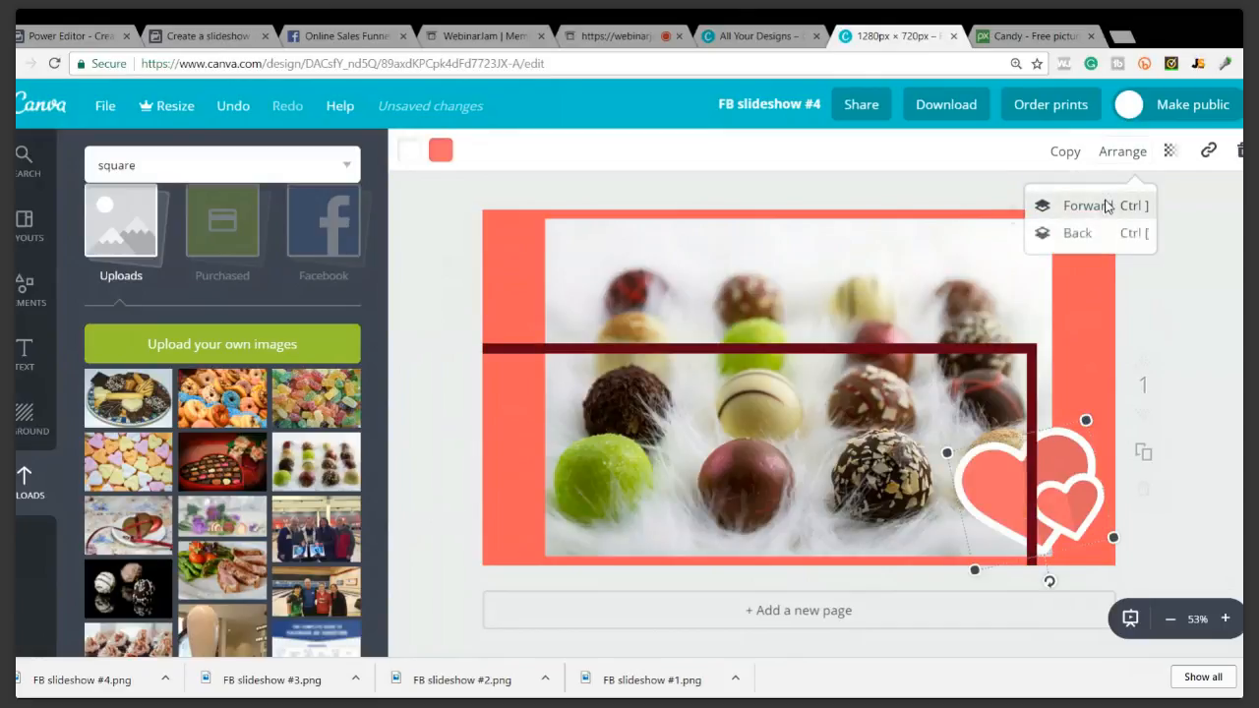
# Move the dark red frame back up and across so it aligns with the page edges
pyautogui.click(951, 351)
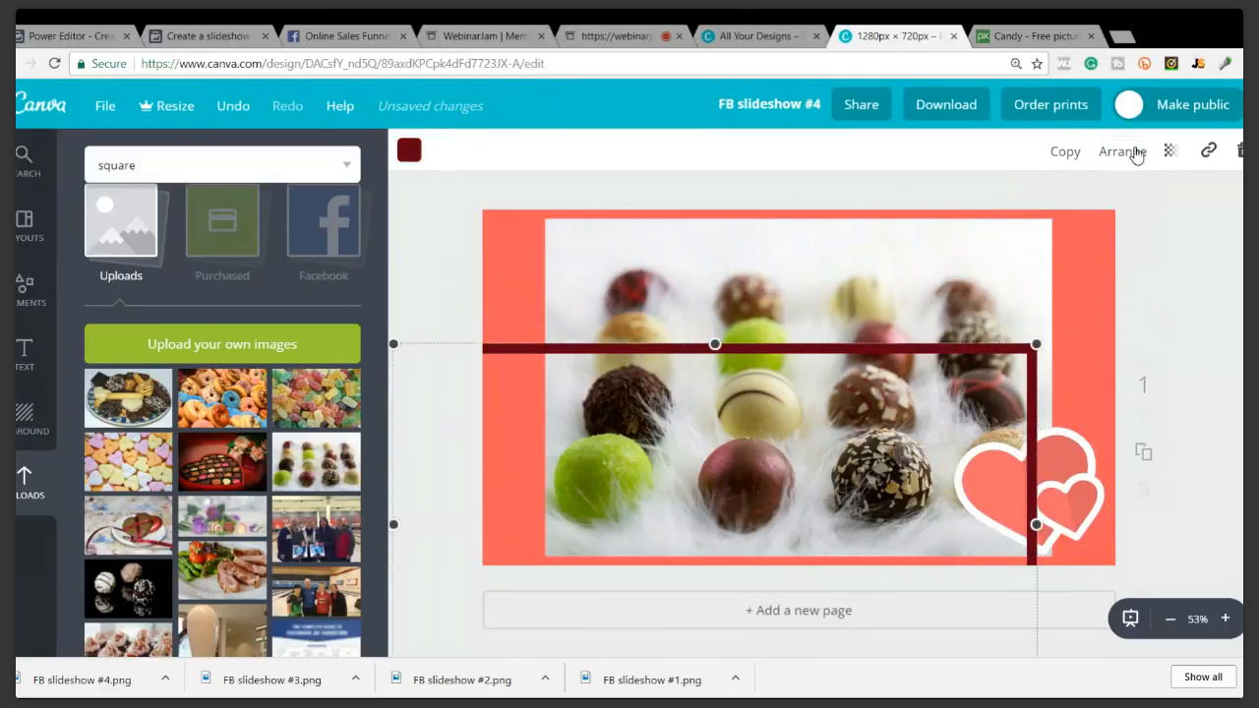
pyautogui.click(1131, 156)
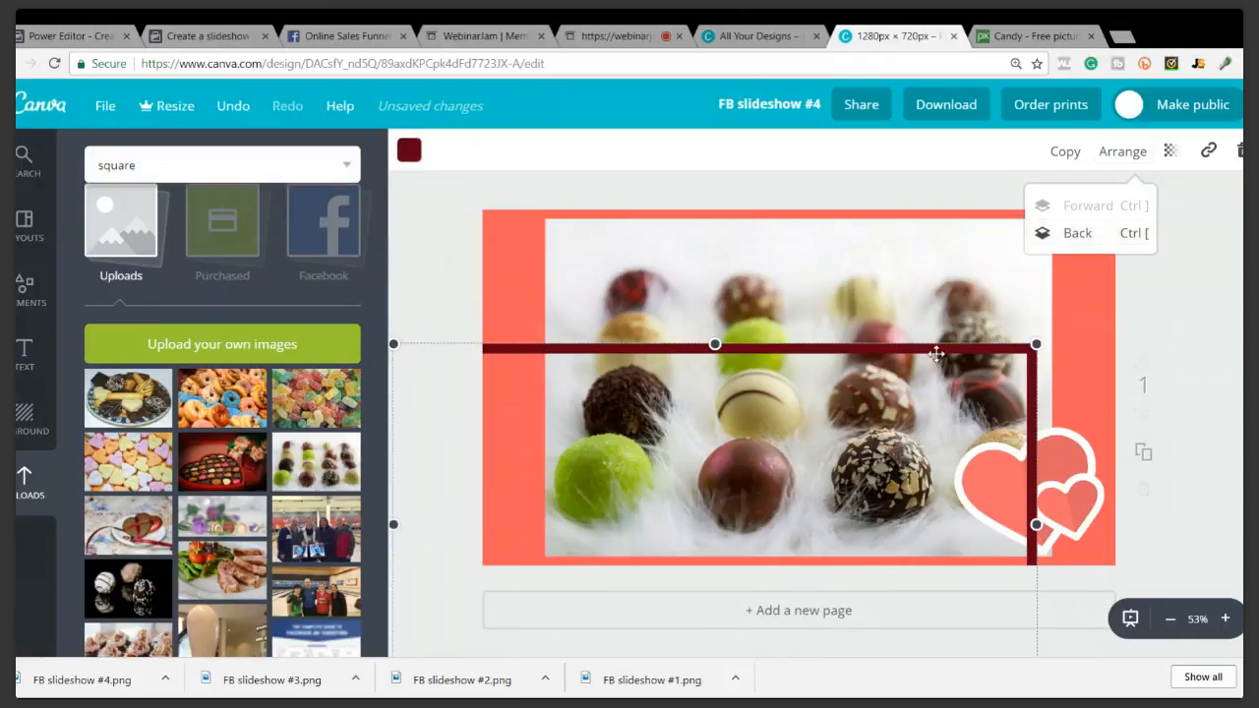
pyautogui.moveTo(921, 356); pyautogui.dragTo(1002, 224)
pyautogui.click(880, 183)
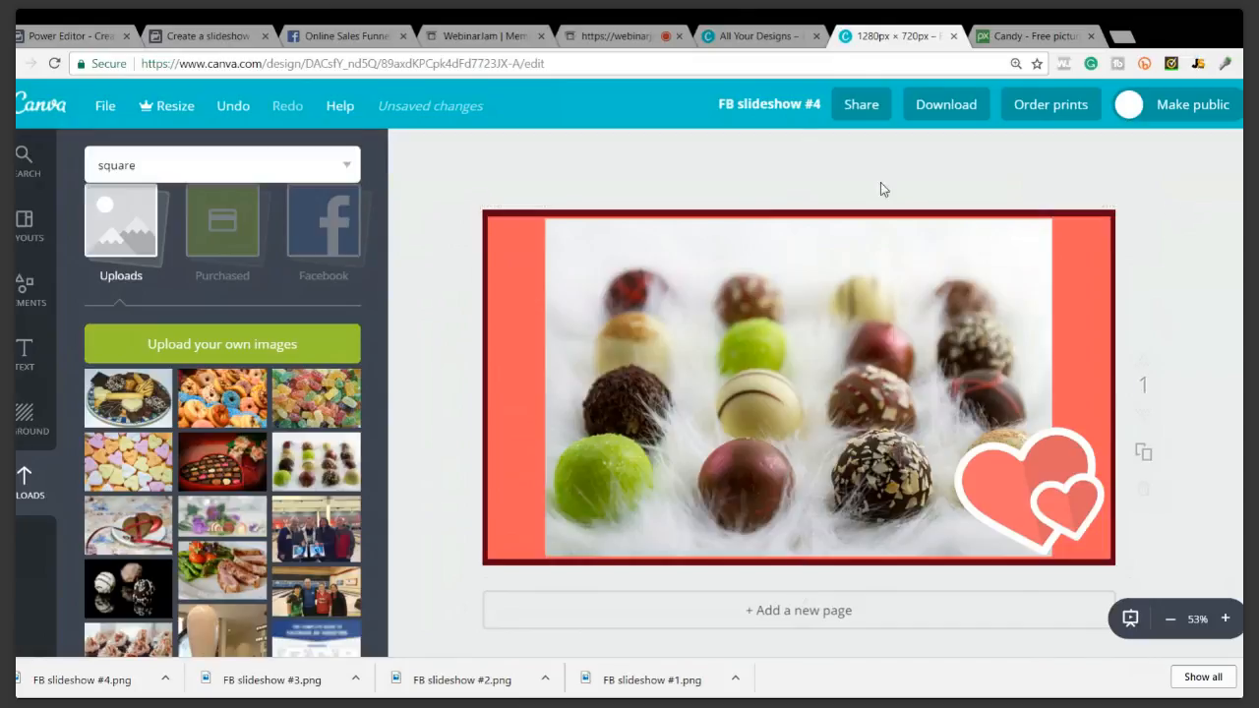
# Retitle the design FB slideshow #5
pyautogui.click(814, 104)
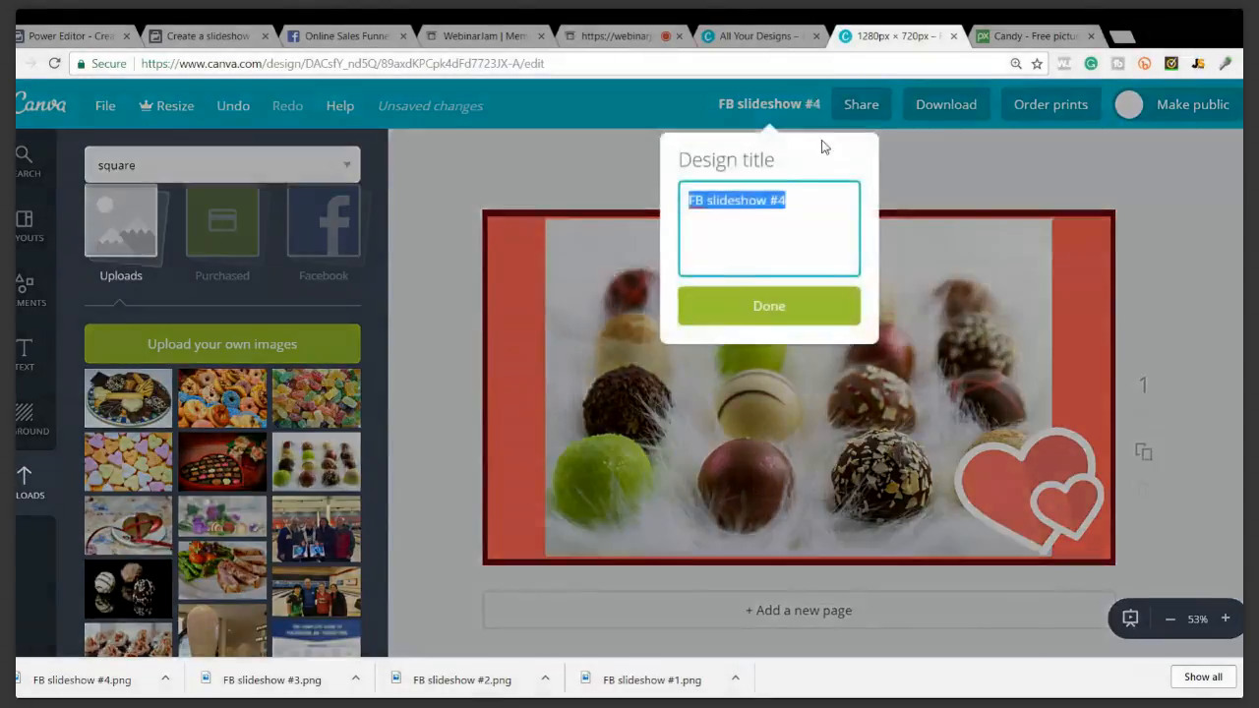
pyautogui.click(786, 209)
pyautogui.write('5')
pyautogui.click(782, 307)
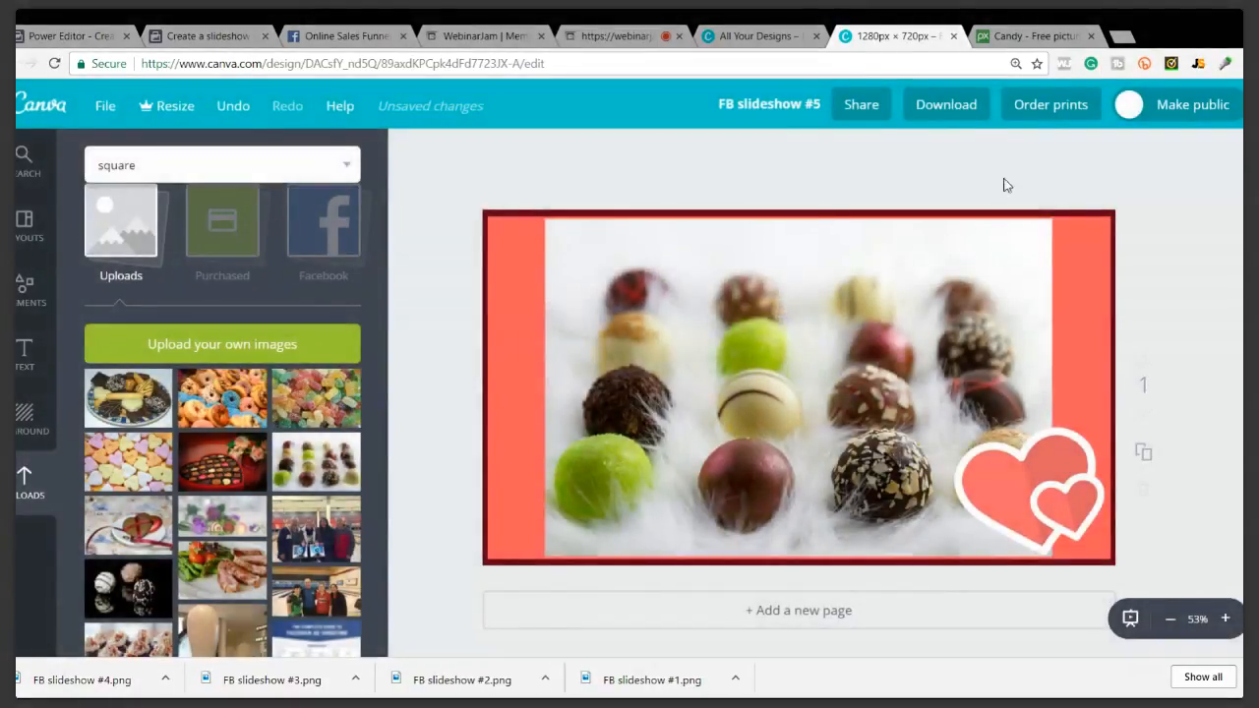
# Download the truffle design as a PNG and dismiss the download message
pyautogui.click(963, 108)
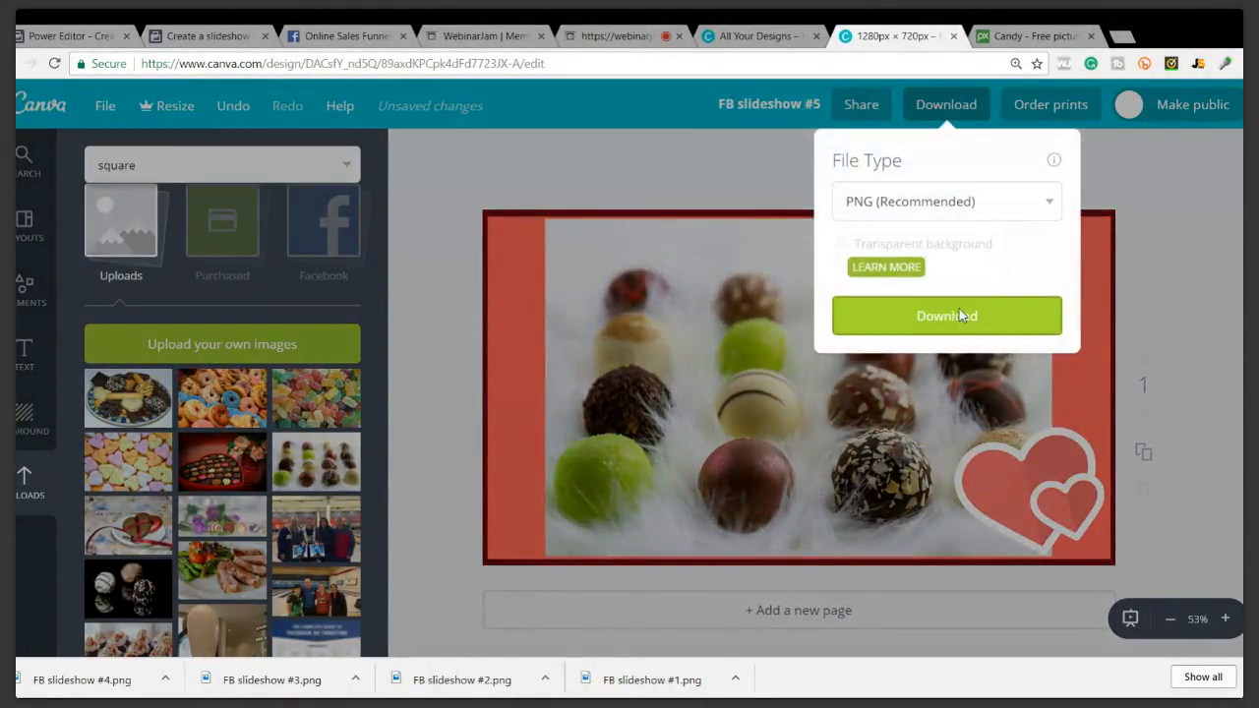
pyautogui.click(946, 315)
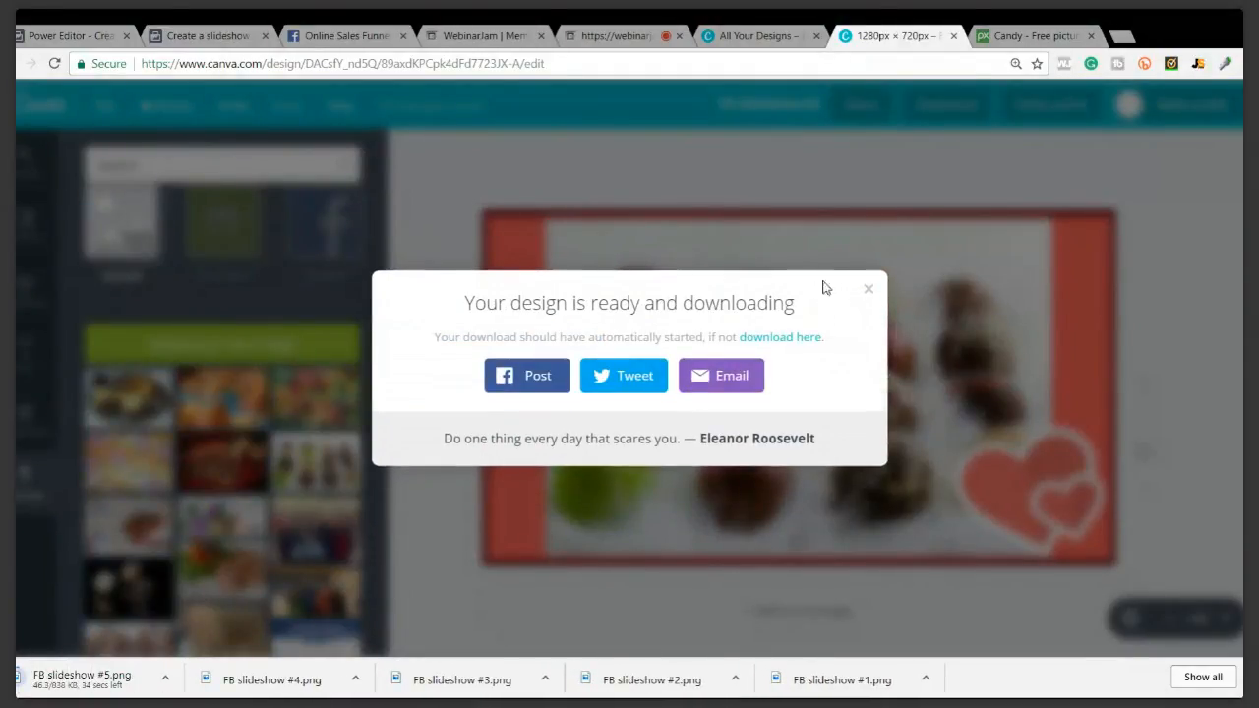
pyautogui.click(867, 289)
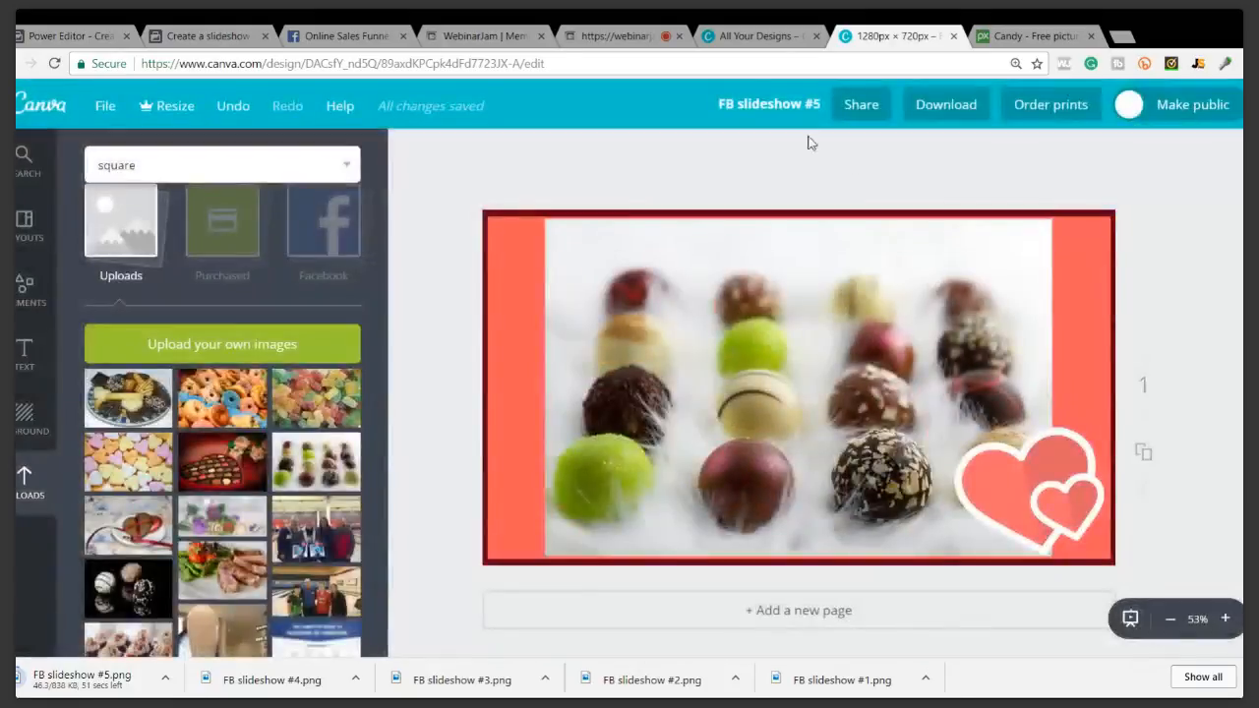
# Close the Facebook help page on creating a slideshow and switch to the ad being created in Power Editor
pyautogui.click(625, 39)
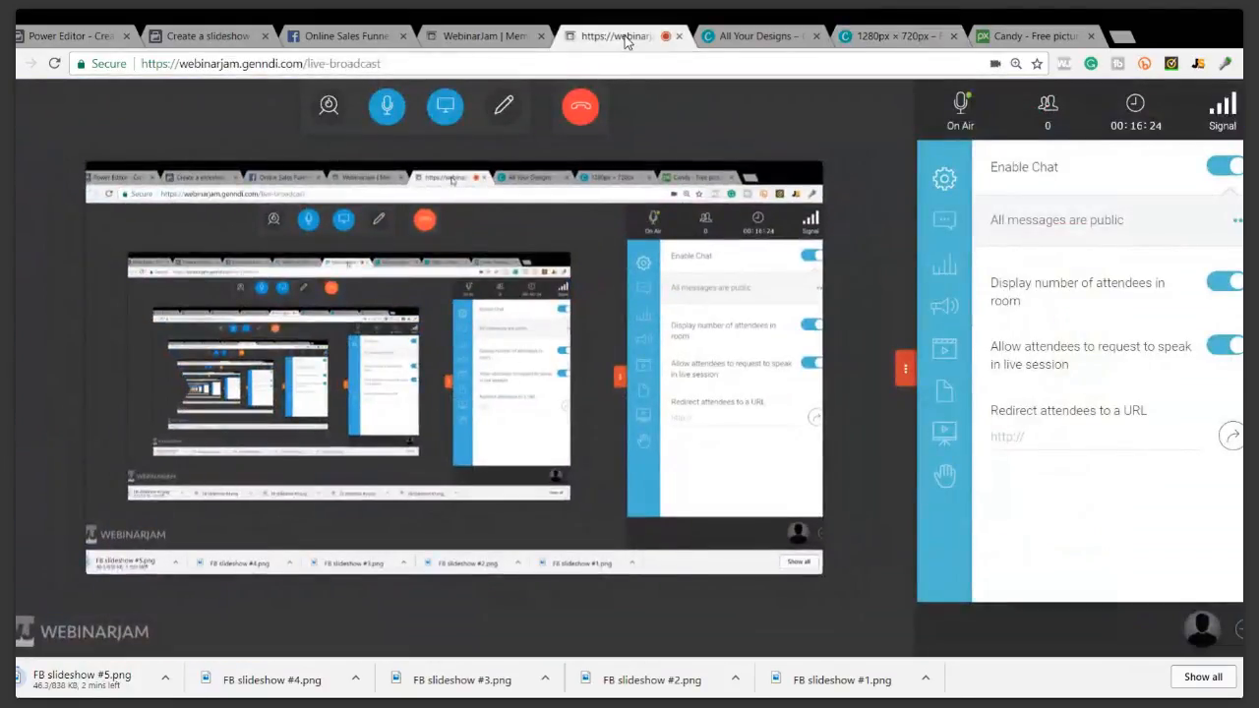
pyautogui.click(498, 36)
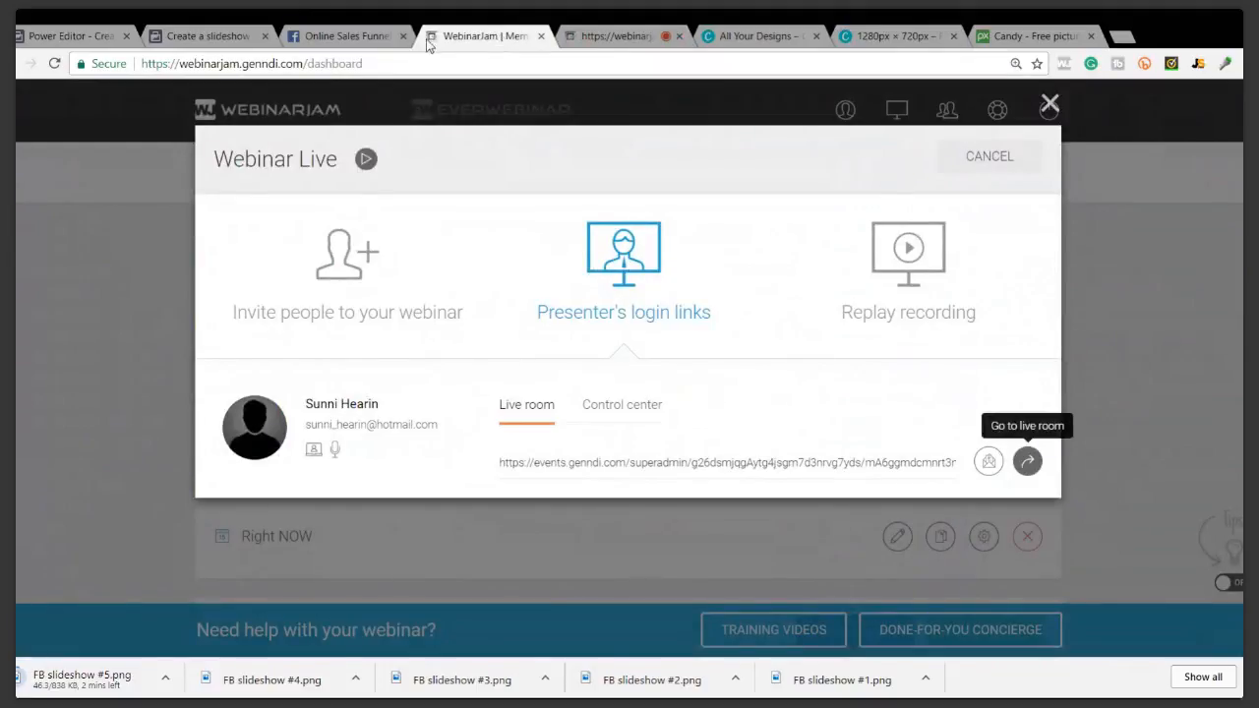
pyautogui.click(377, 40)
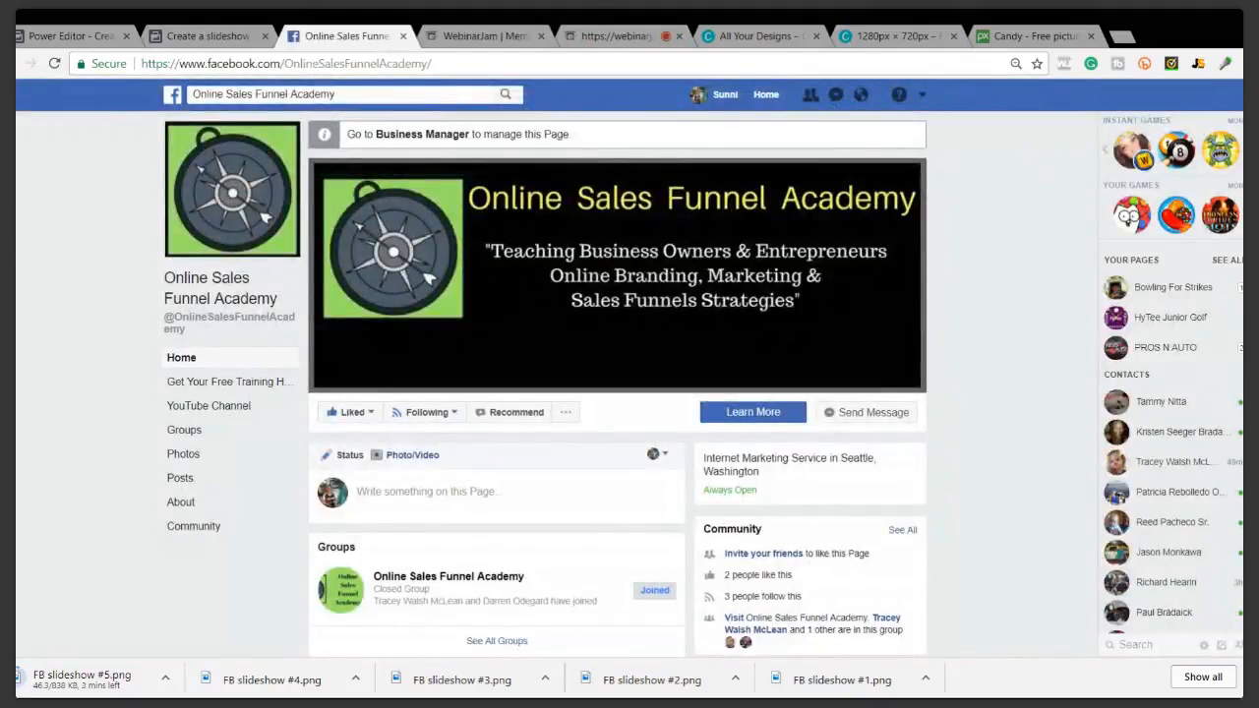
pyautogui.scroll(-3, 128, 279)
pyautogui.scroll(3, 128, 279)
pyautogui.click(201, 36)
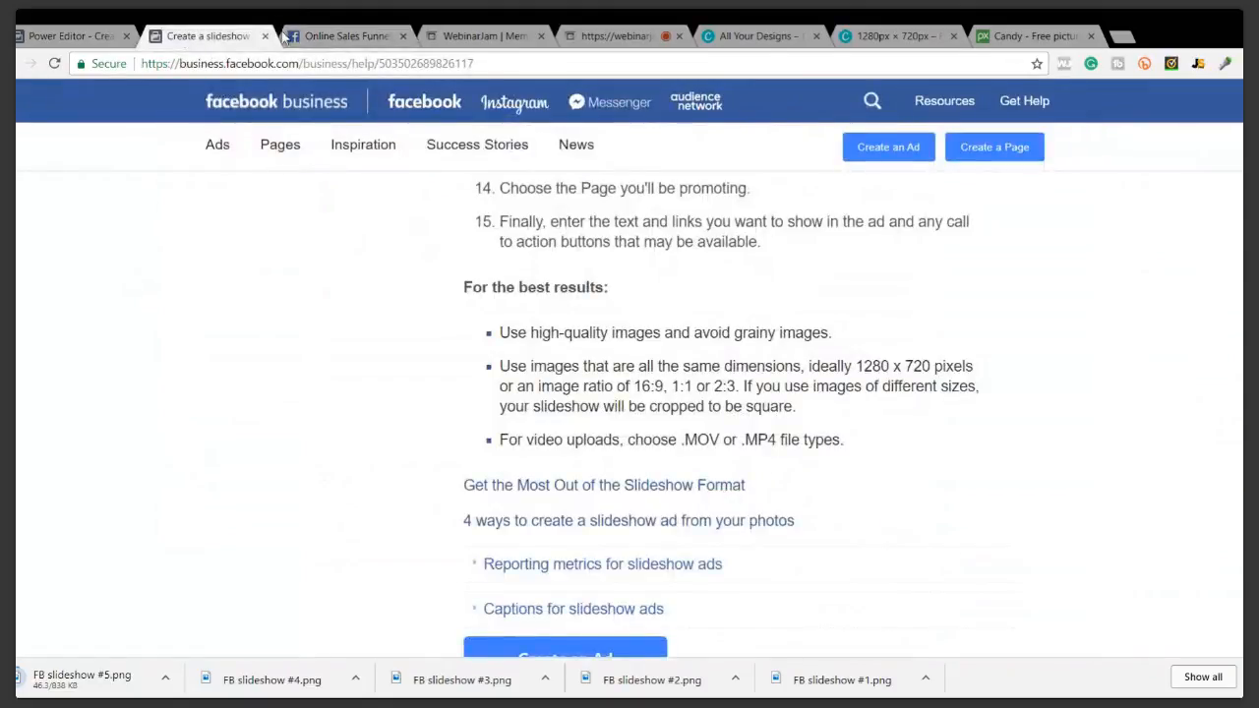
pyautogui.click(265, 37)
pyautogui.click(87, 40)
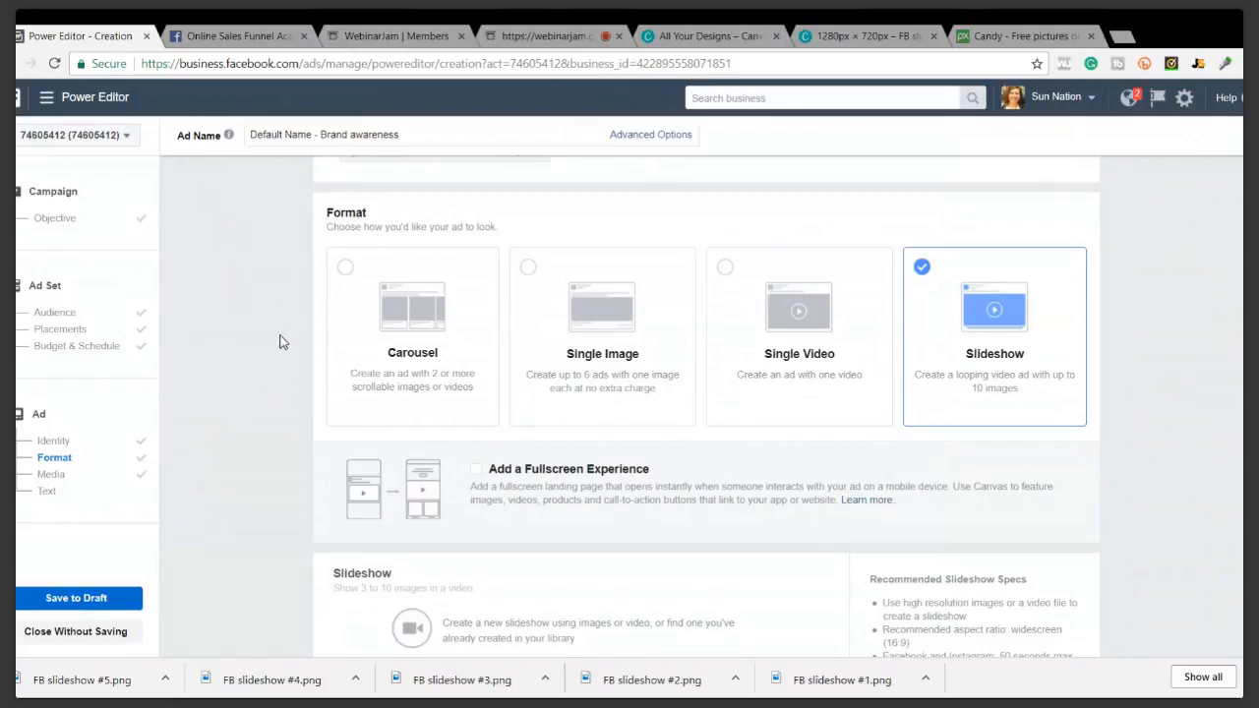
# Start a new slideshow for the ad's media and open the image upload area for adding photos
pyautogui.scroll(3, 283, 318)
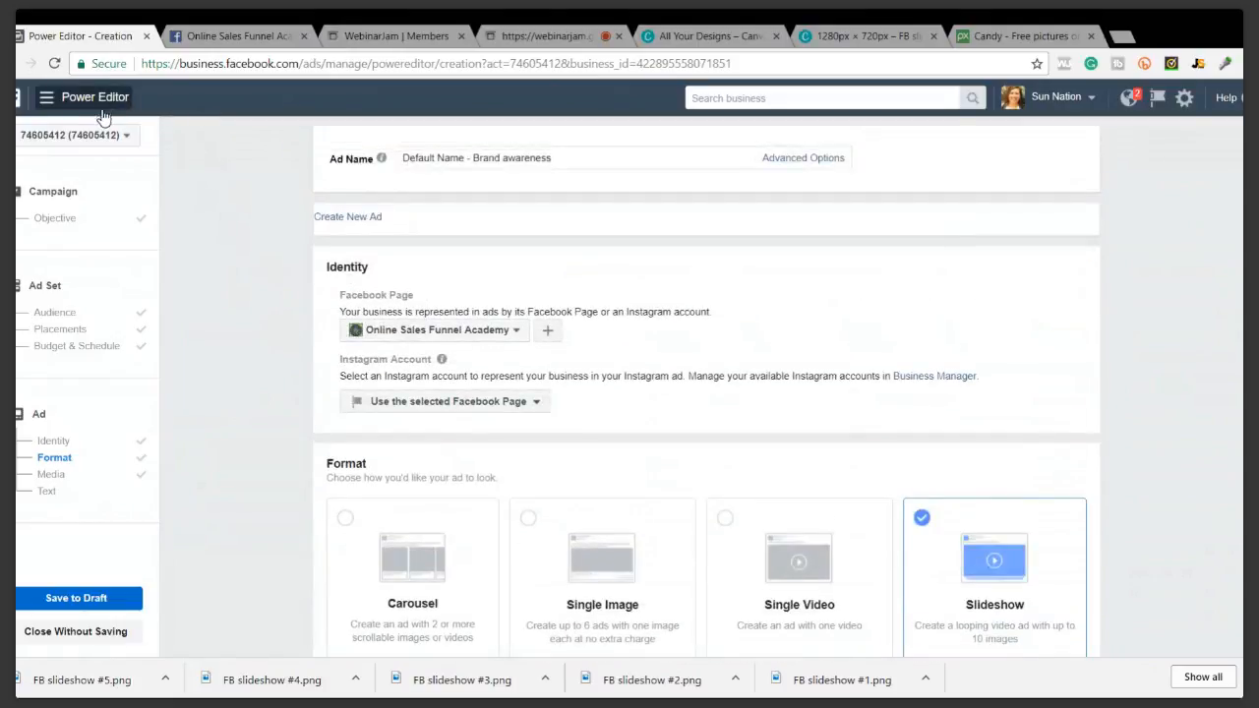
pyautogui.scroll(-1, 180, 216)
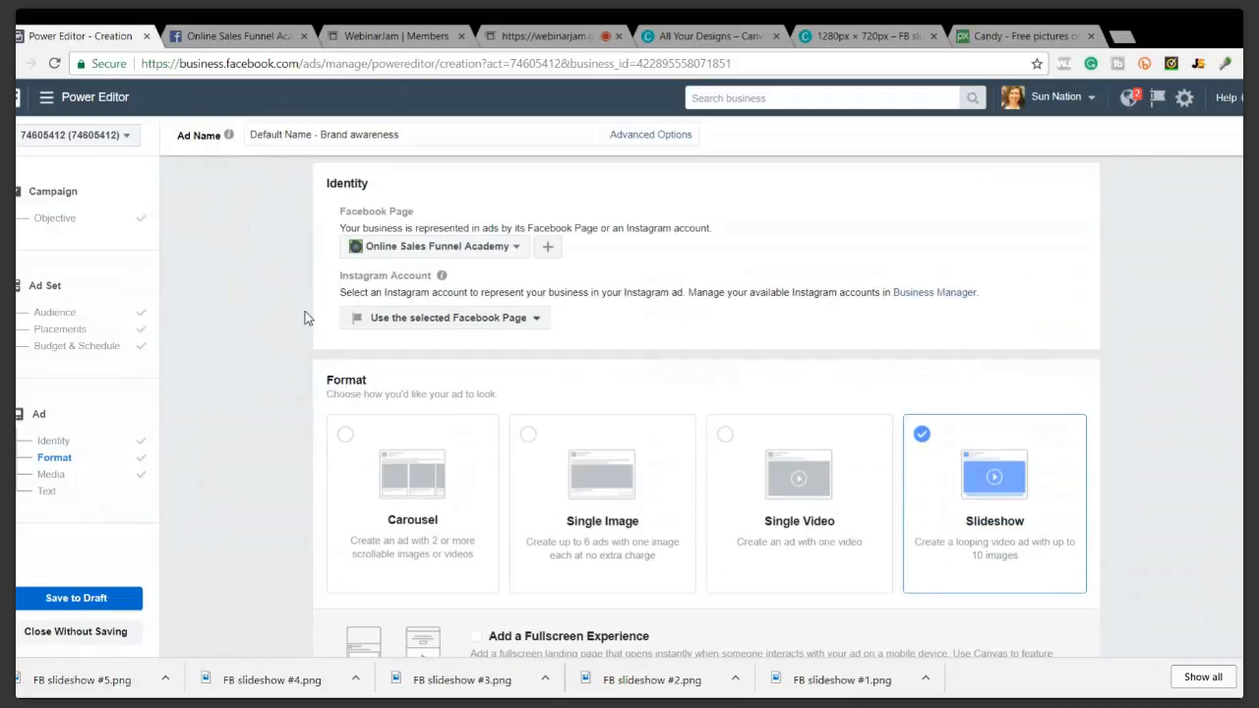
pyautogui.scroll(-2, 1062, 304)
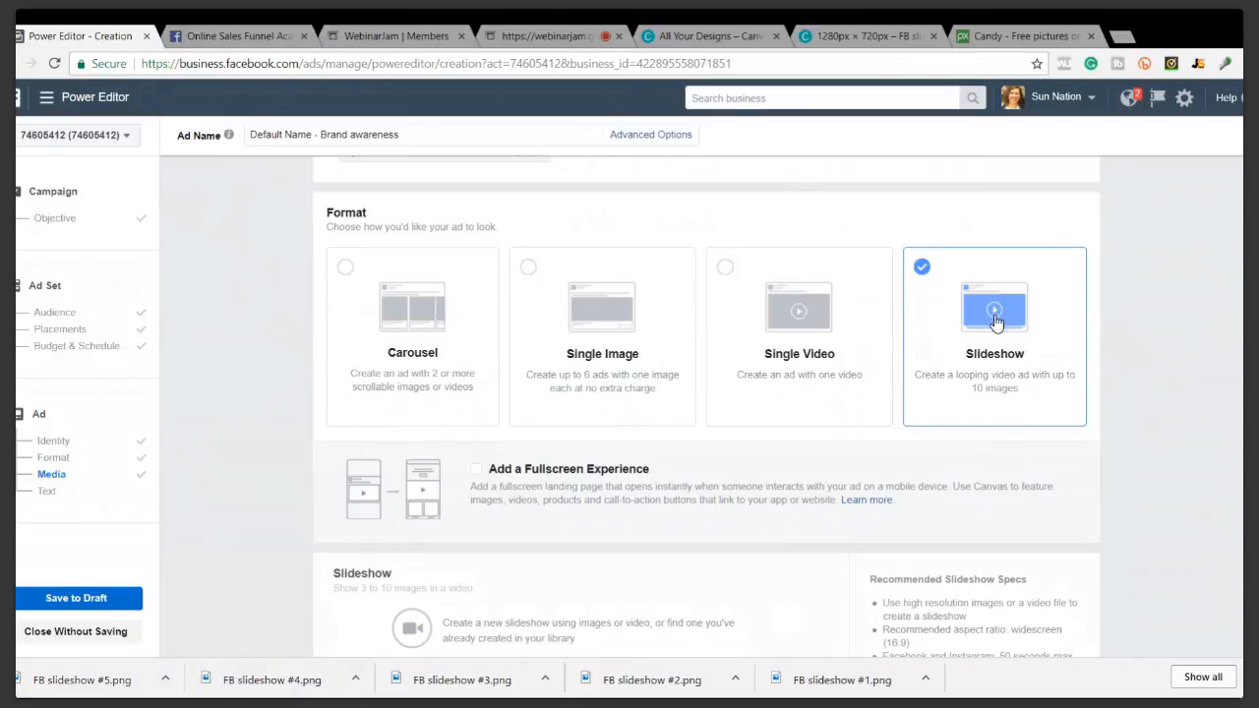
pyautogui.scroll(-1, 996, 323)
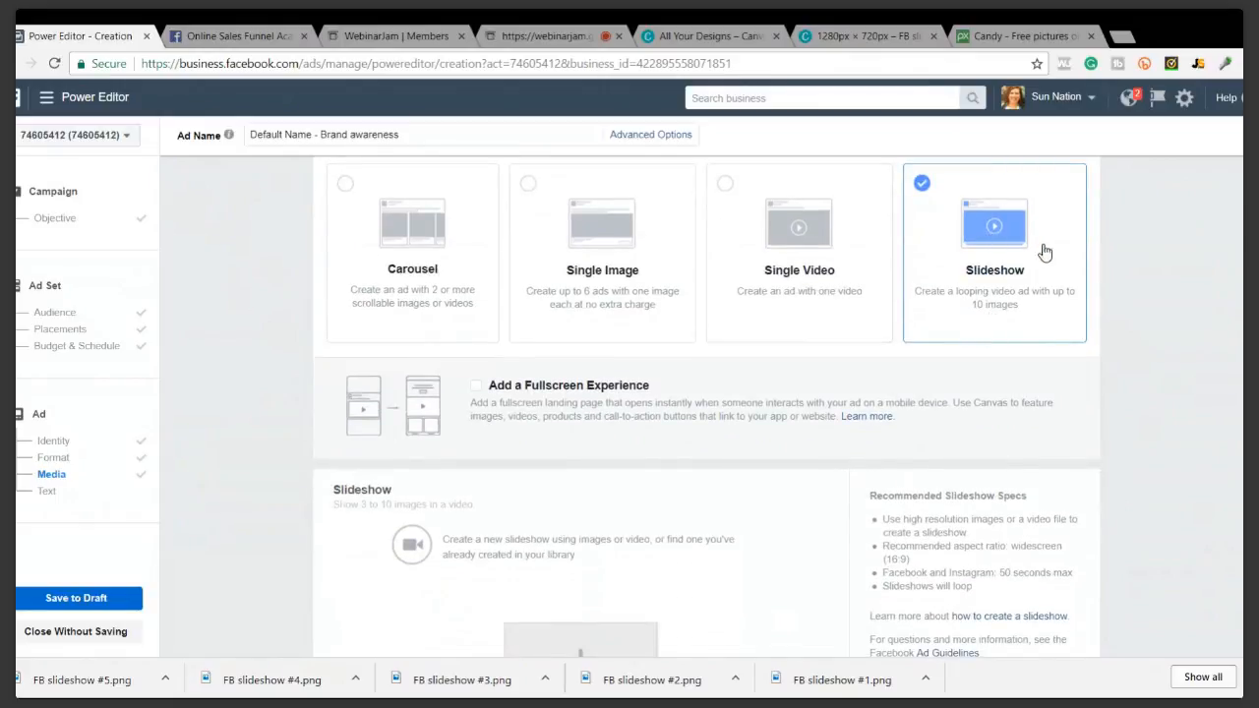
pyautogui.scroll(-2, 969, 258)
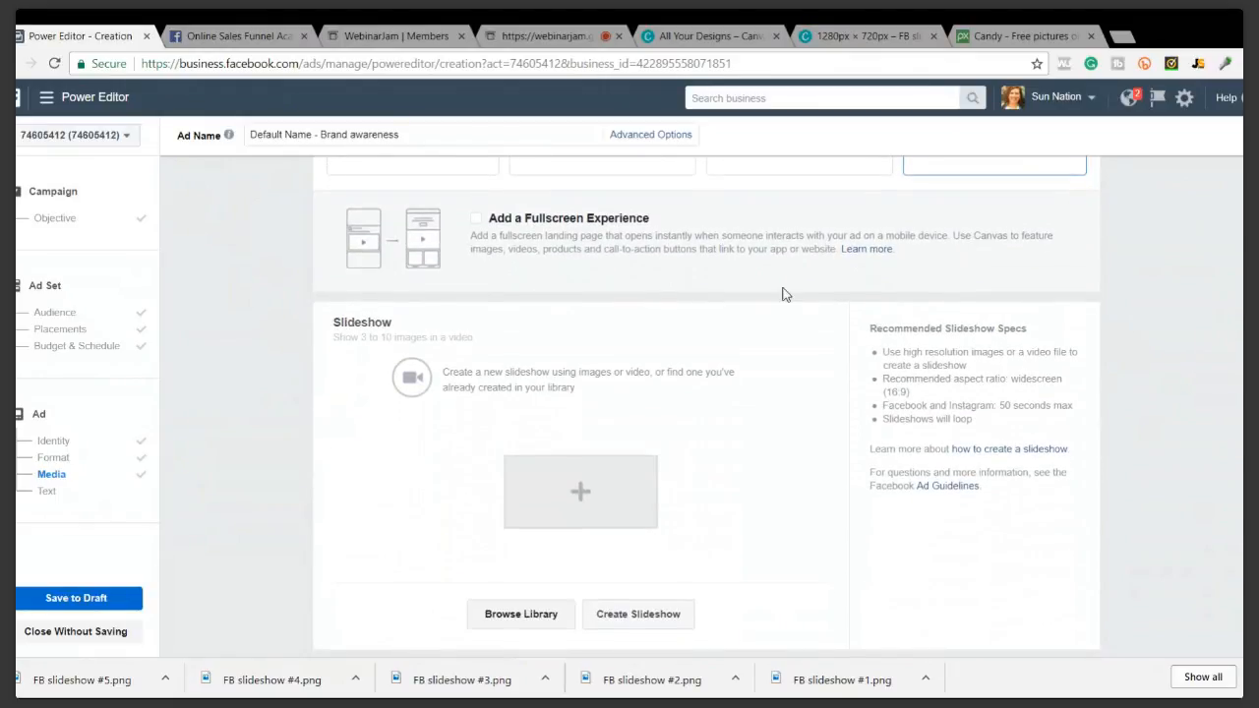
pyautogui.scroll(-1, 402, 492)
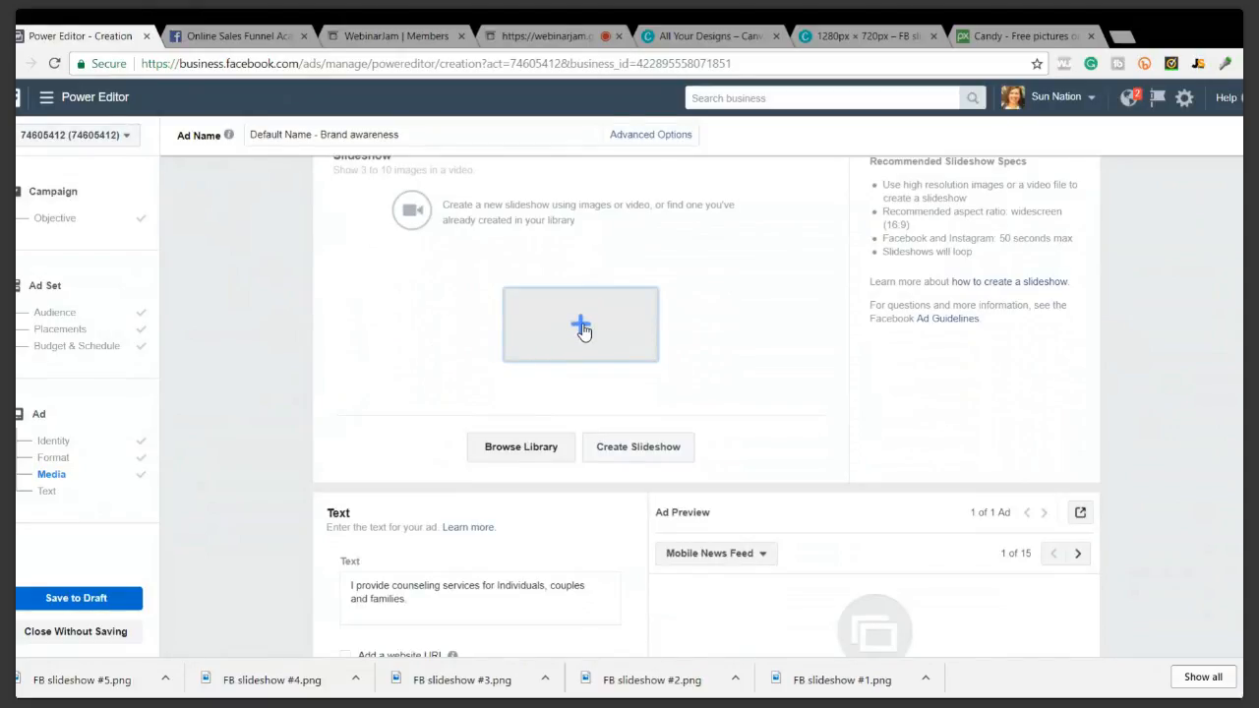
pyautogui.click(583, 330)
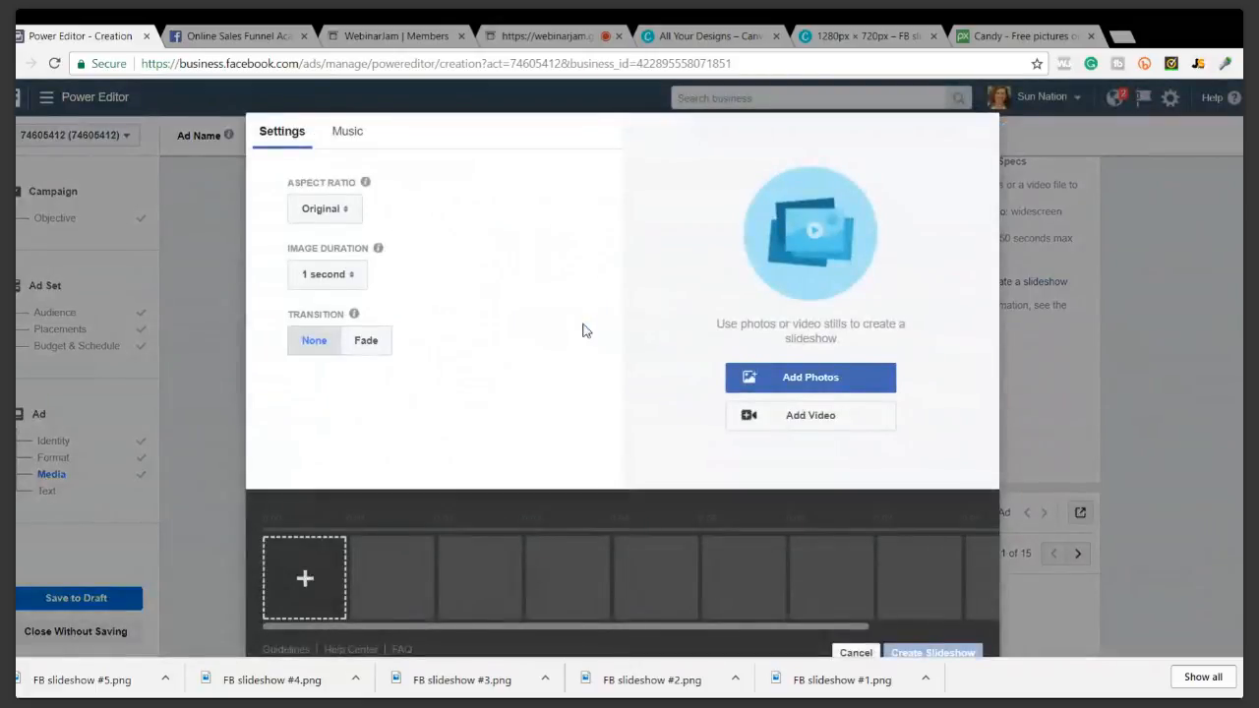
pyautogui.click(802, 382)
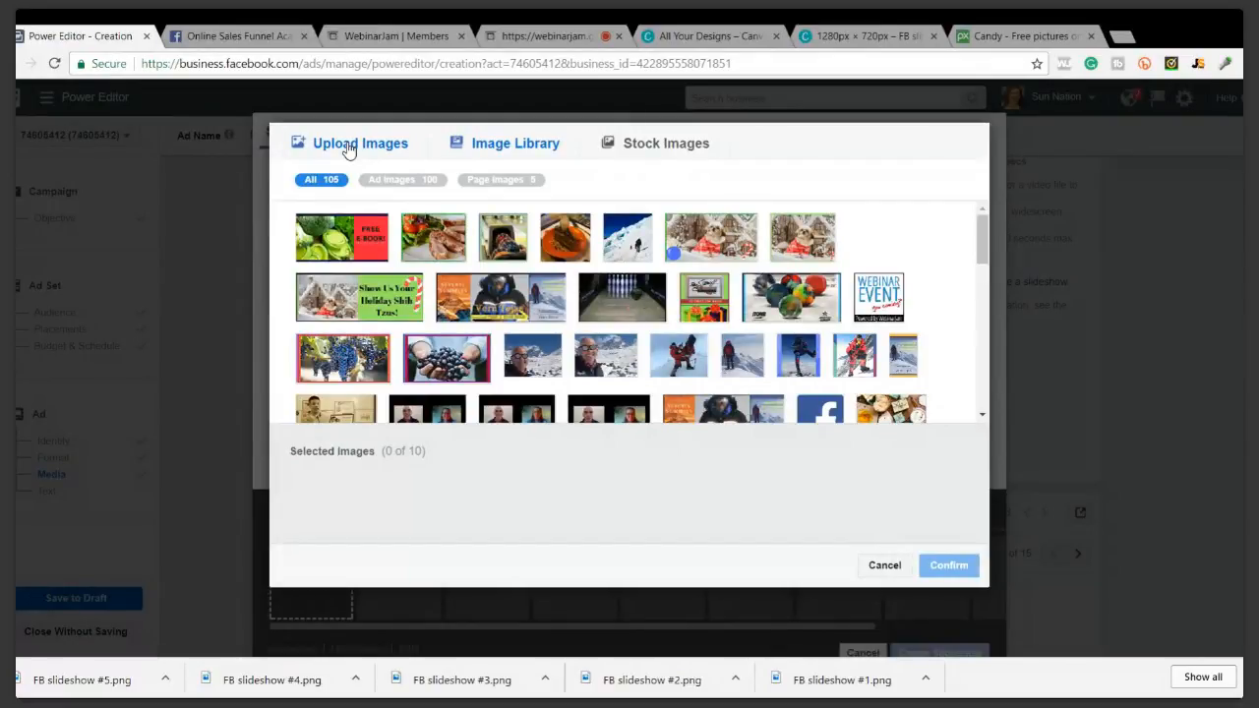
pyautogui.click(348, 148)
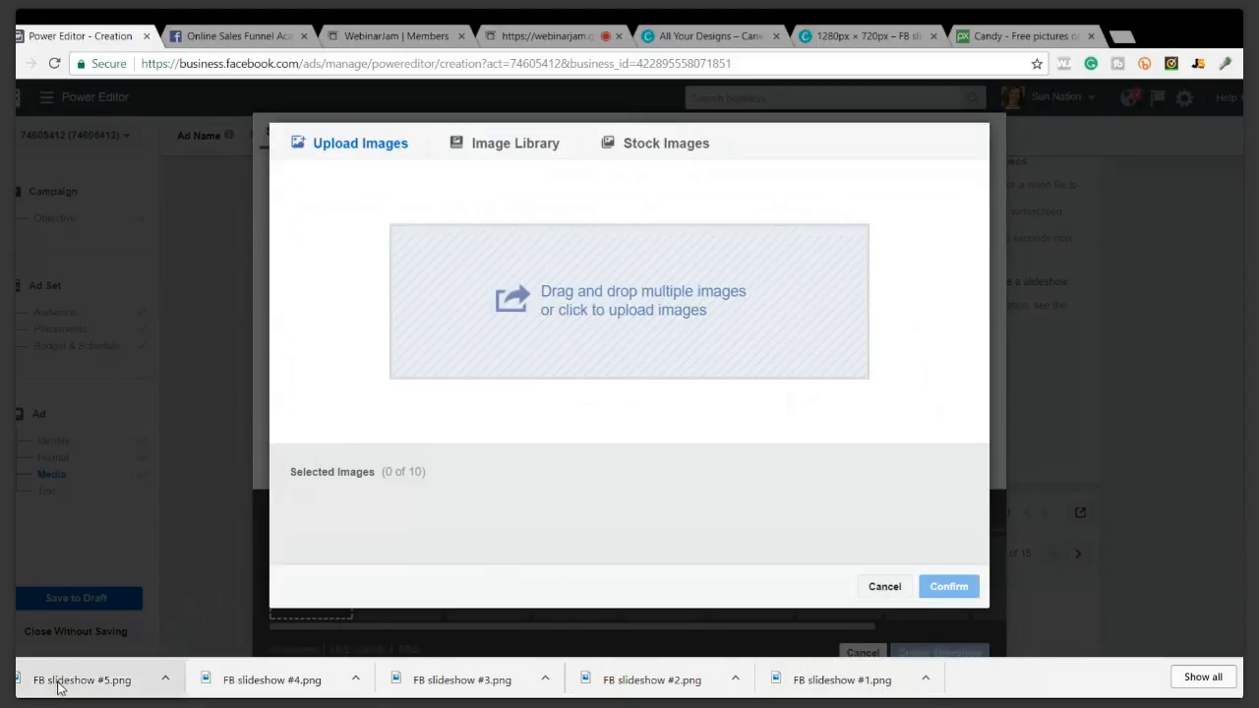
# Upload the downloaded images FB slideshow #5, #4, #3, #2 and #1 and add them to the slideshow
pyautogui.moveTo(71, 669); pyautogui.dragTo(526, 321)
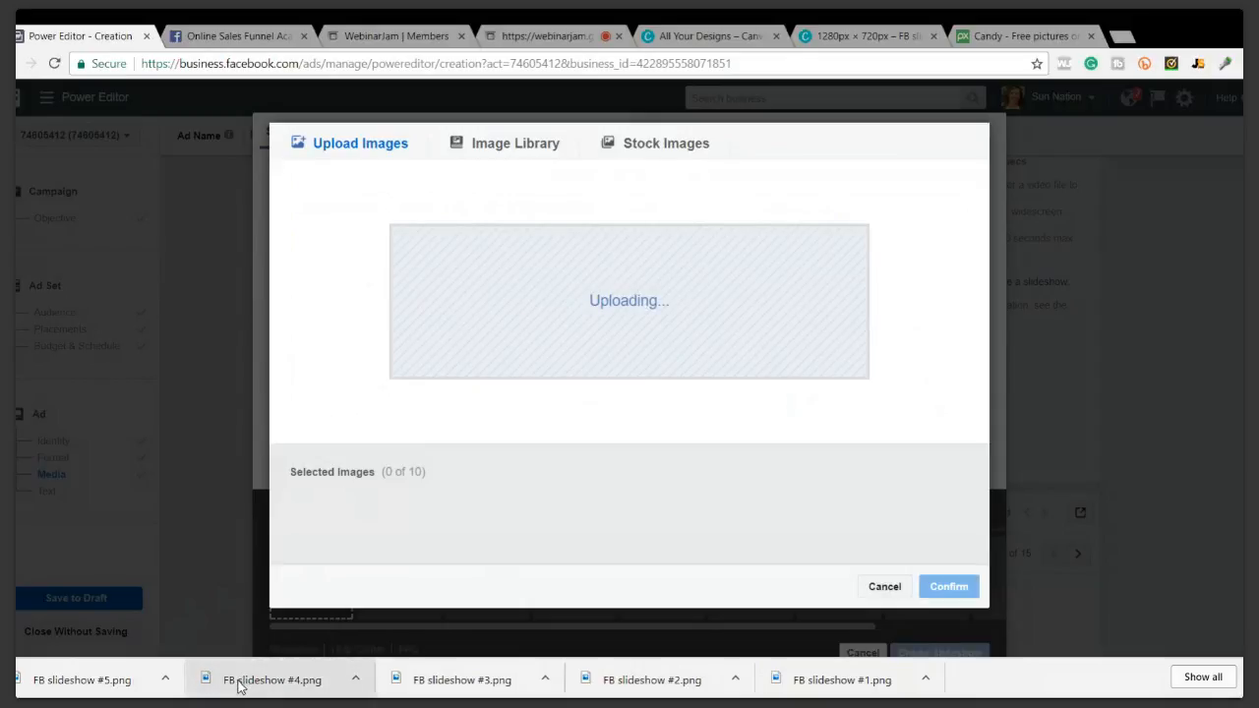
pyautogui.moveTo(239, 686); pyautogui.dragTo(551, 280)
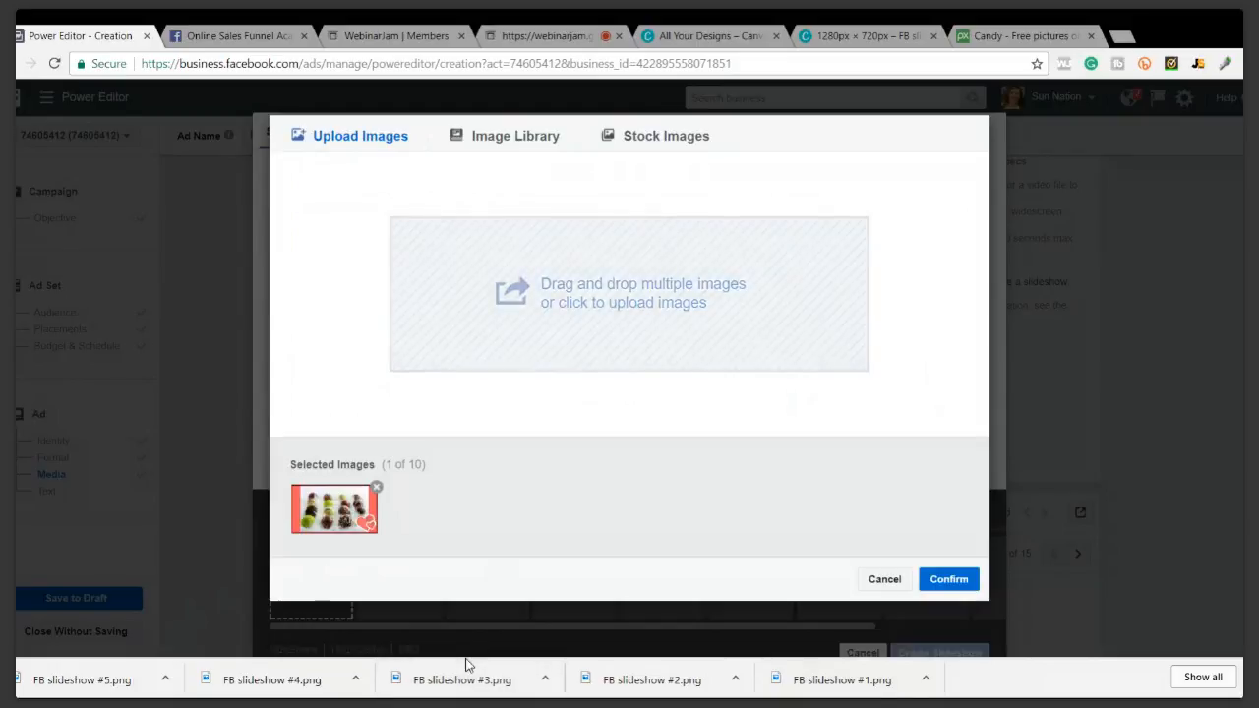
pyautogui.moveTo(463, 677); pyautogui.dragTo(524, 312)
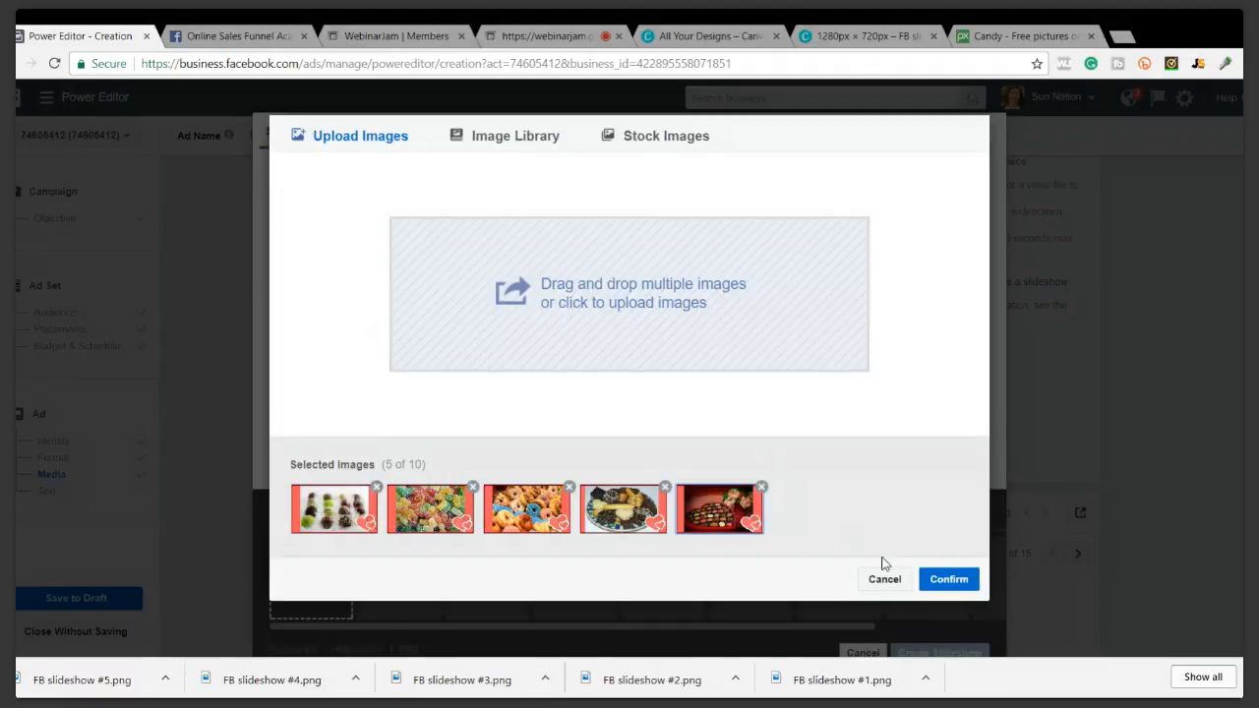
pyautogui.click(946, 582)
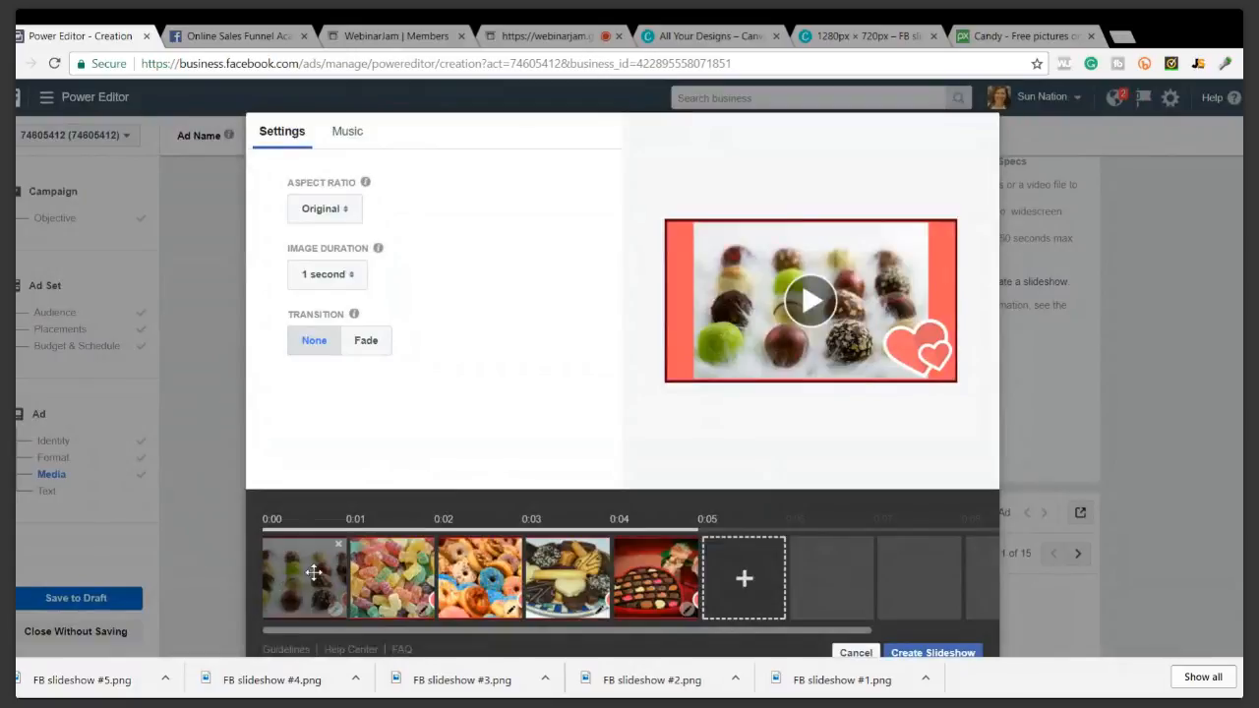
# Try to reorder the slides by moving the heart-shaped chocolate box image to the start of the slideshow
pyautogui.moveTo(667, 569); pyautogui.dragTo(243, 542)
pyautogui.moveTo(388, 562); pyautogui.dragTo(304, 571)
pyautogui.moveTo(625, 569); pyautogui.dragTo(615, 566)
pyautogui.moveTo(225, 537); pyautogui.dragTo(230, 537)
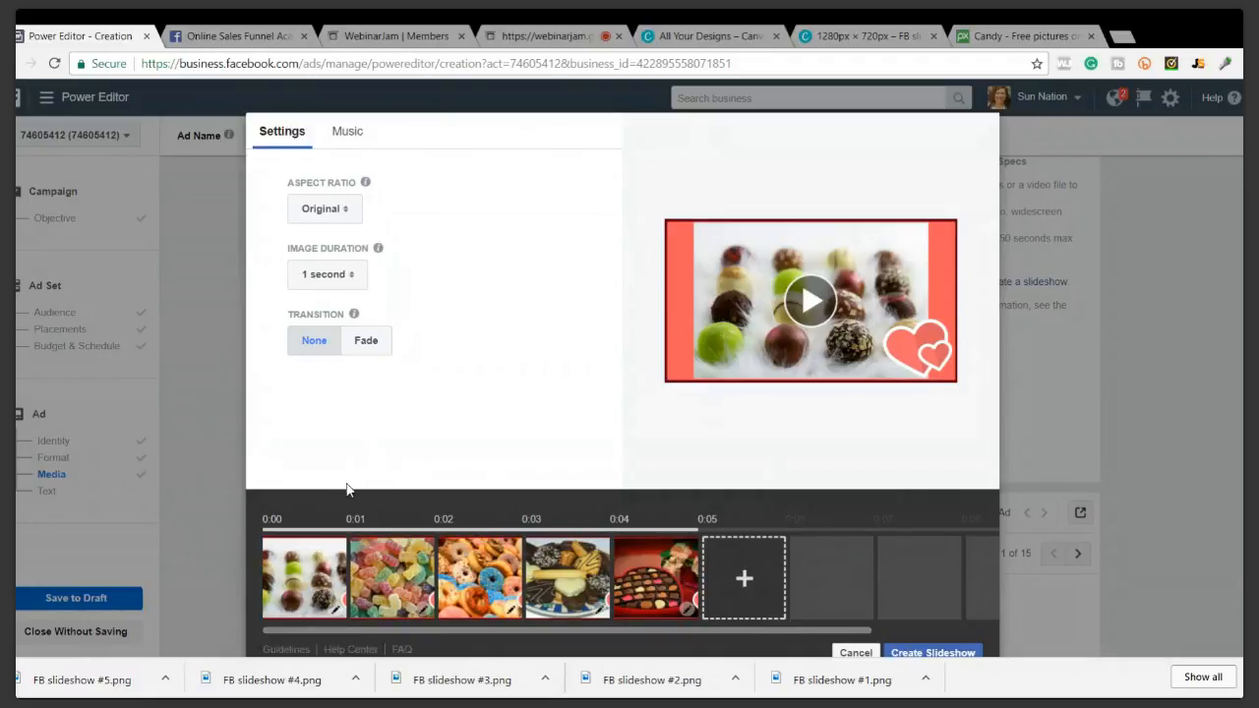
# Remove all five images from the slideshow timeline
pyautogui.scroll(-1, 405, 464)
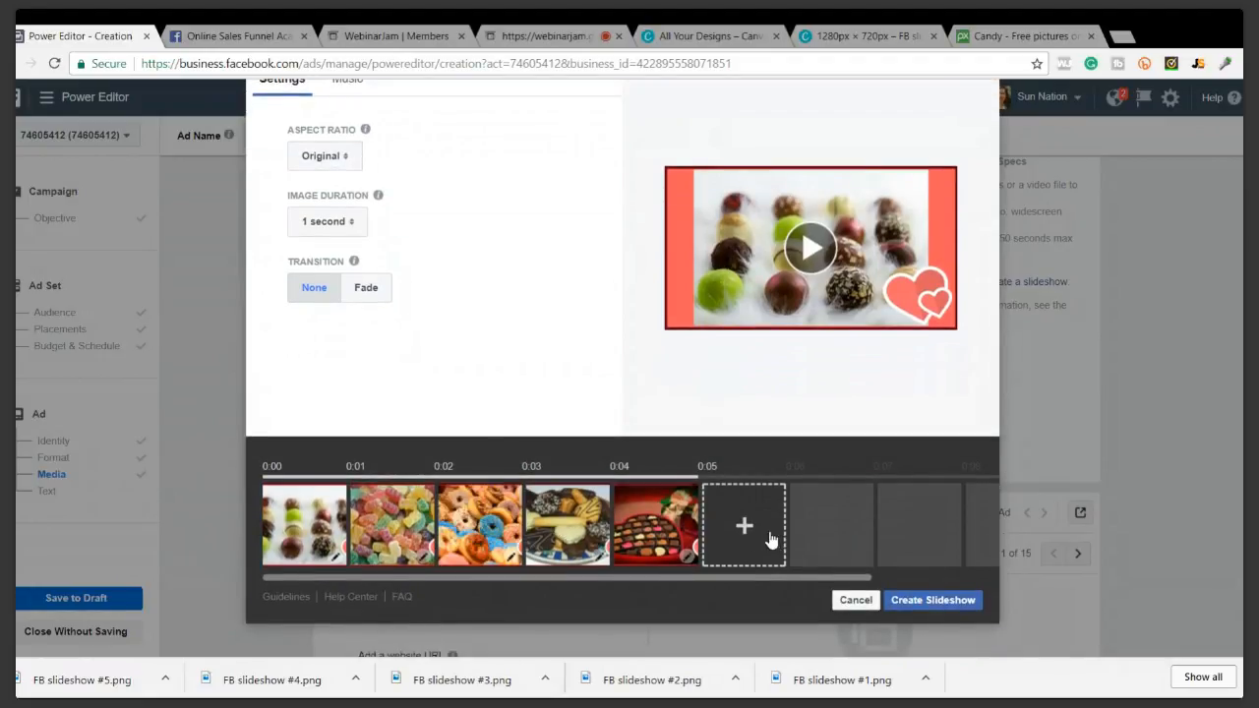
pyautogui.moveTo(670, 500)
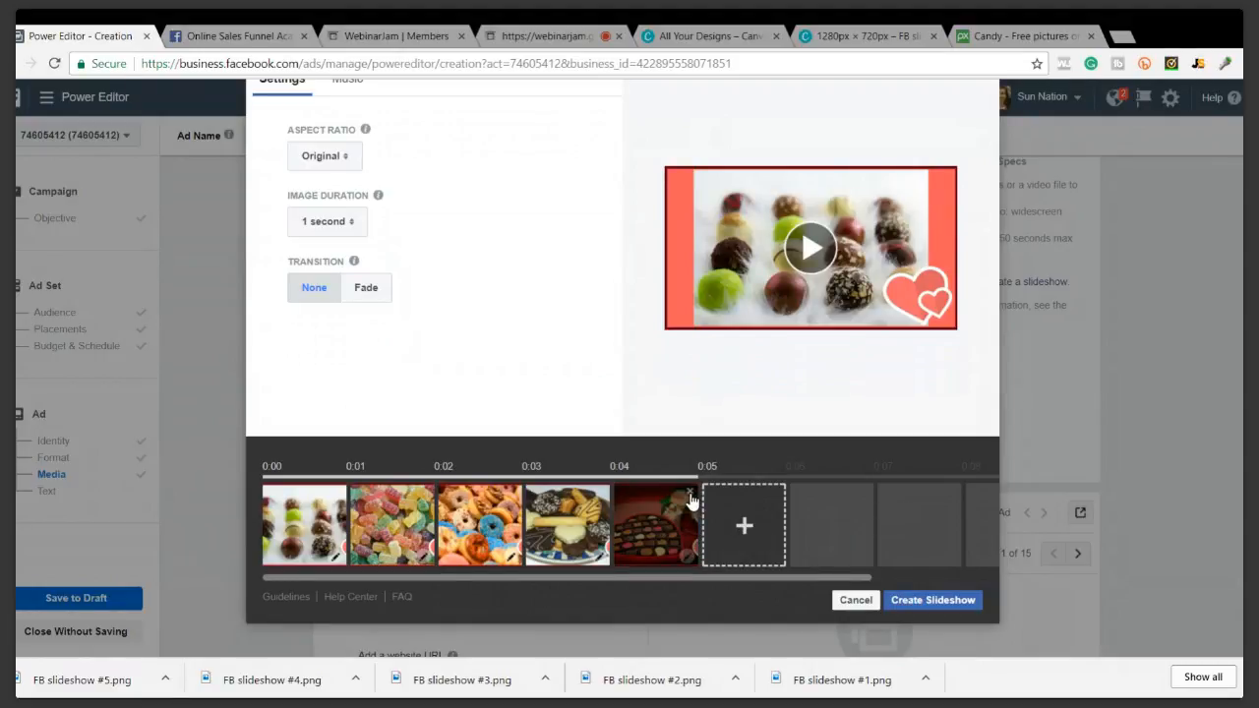
pyautogui.click(690, 498)
pyautogui.click(602, 496)
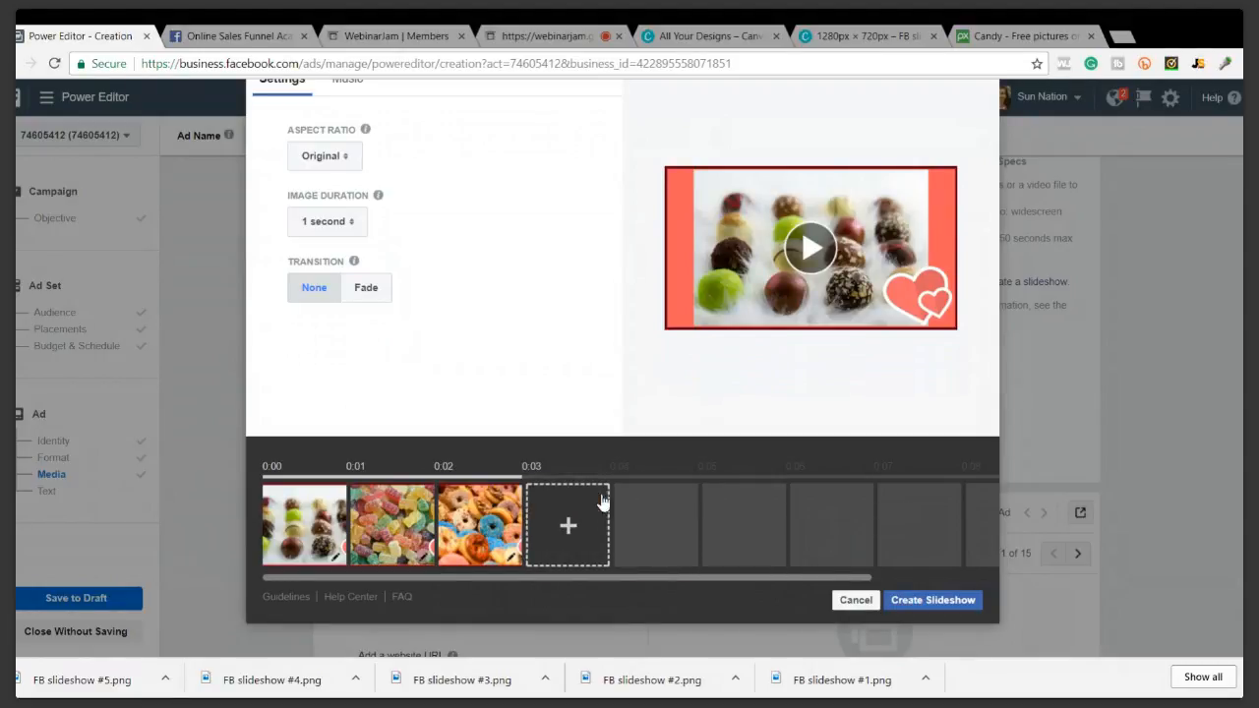
pyautogui.click(513, 497)
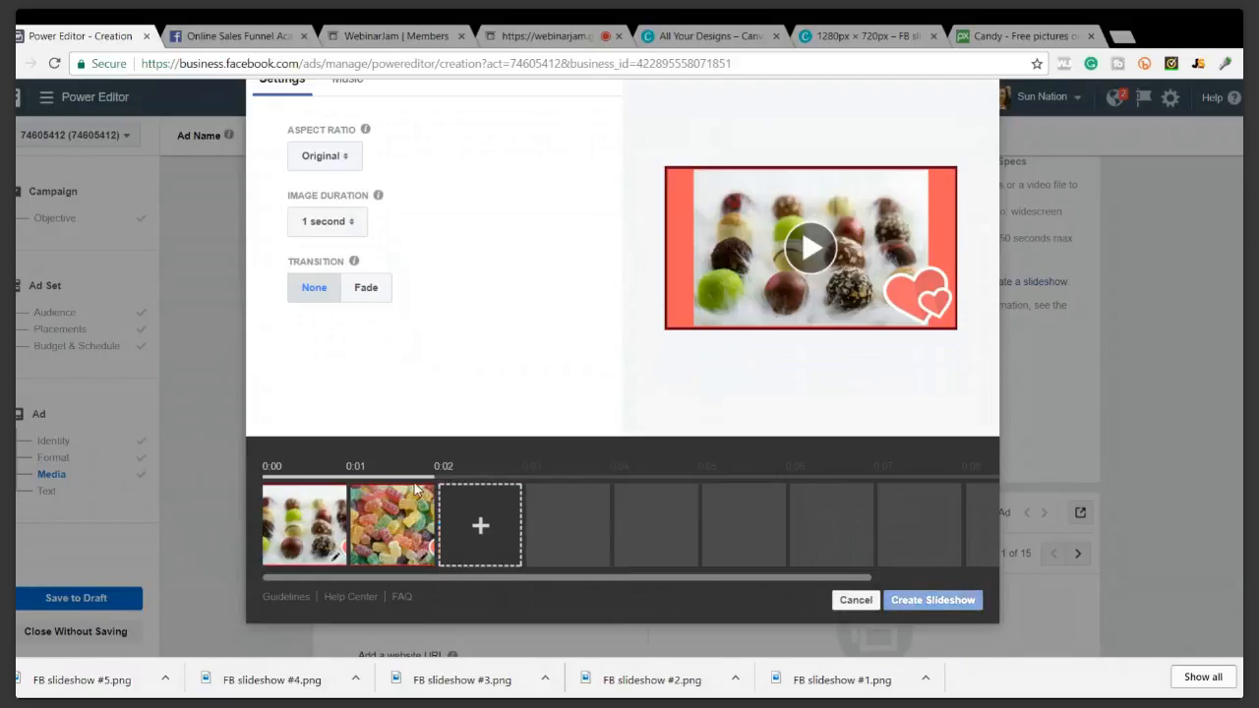
pyautogui.click(338, 497)
pyautogui.click(341, 499)
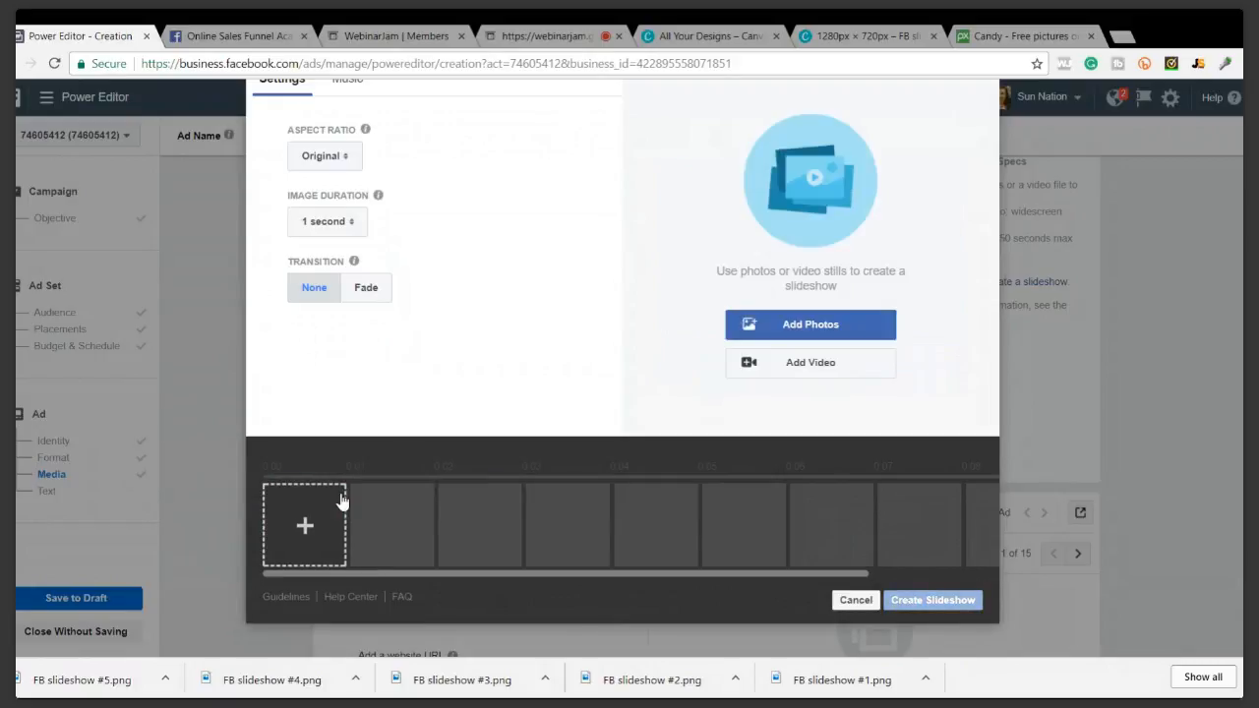
# Add library photos to the slideshow in this order: heart-shaped chocolate box, truffles, cookie plate and sugared gummy candy
pyautogui.click(787, 329)
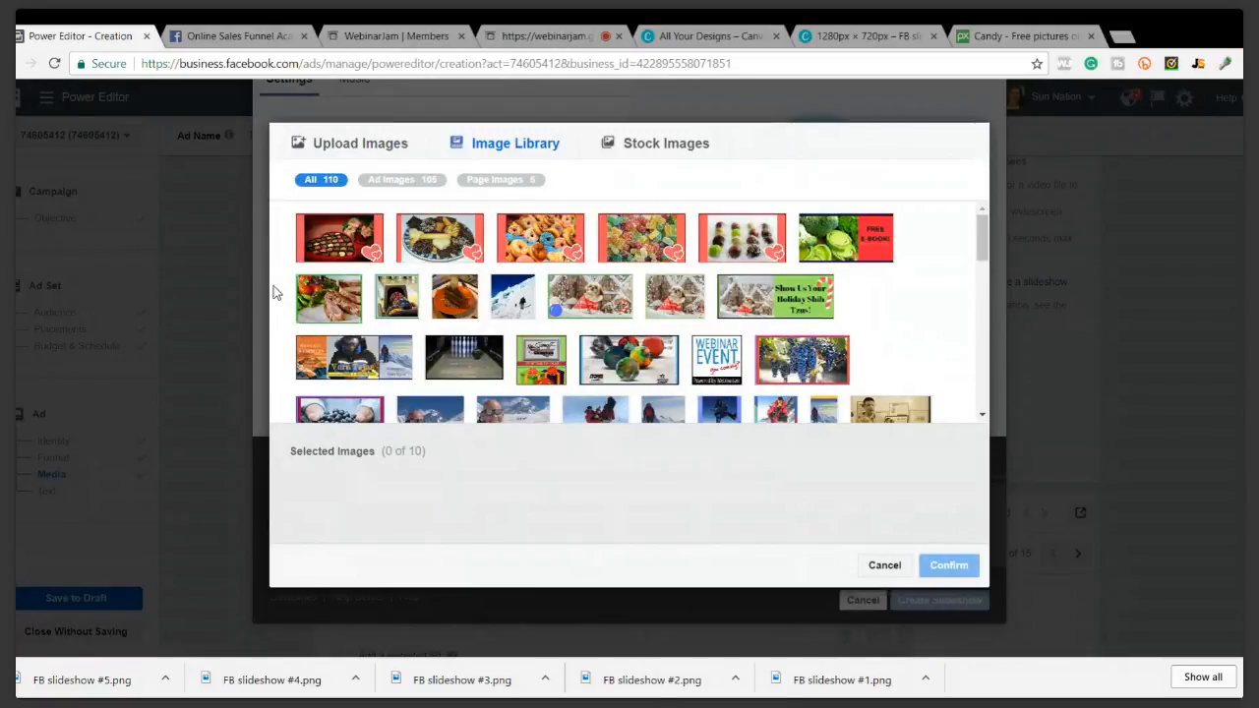
pyautogui.click(337, 241)
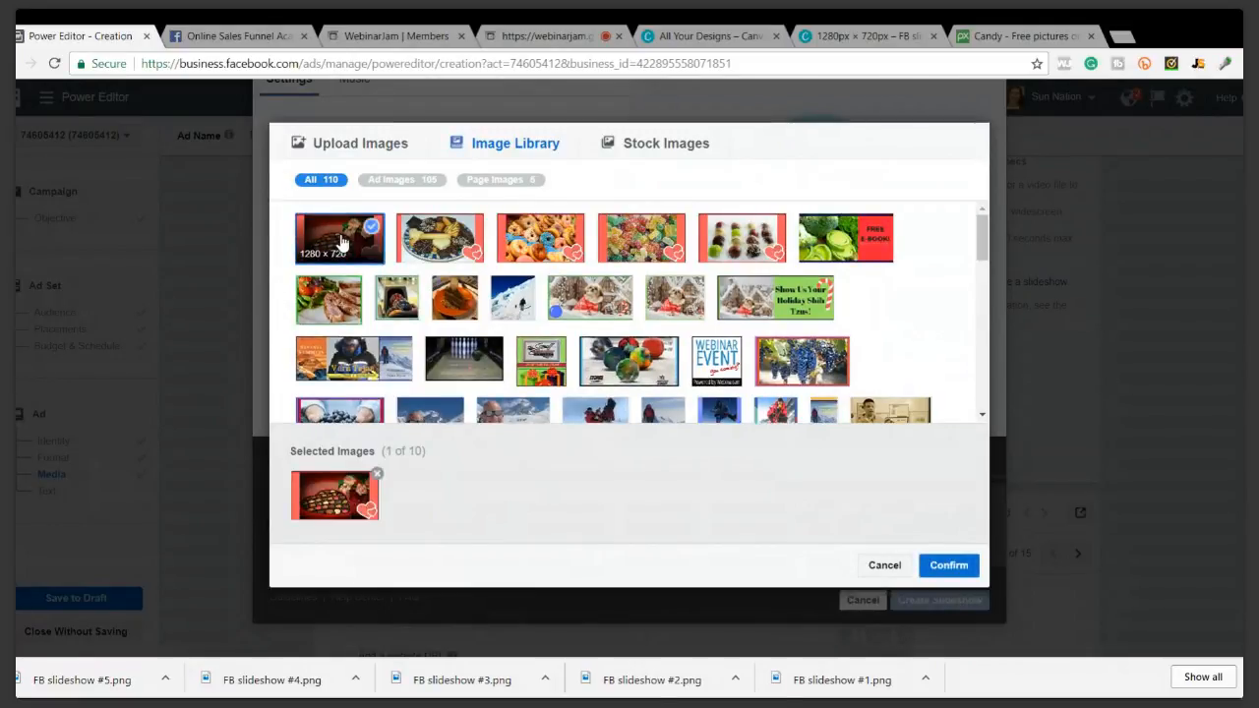
pyautogui.click(719, 237)
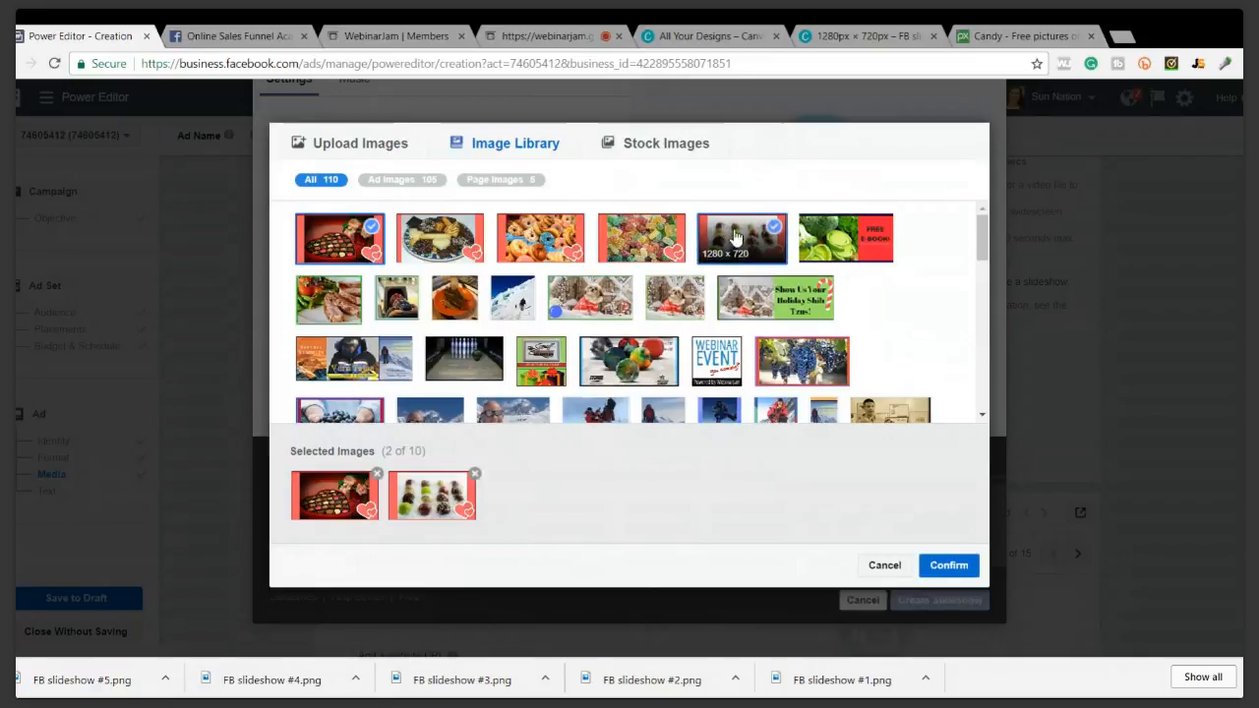
pyautogui.click(459, 244)
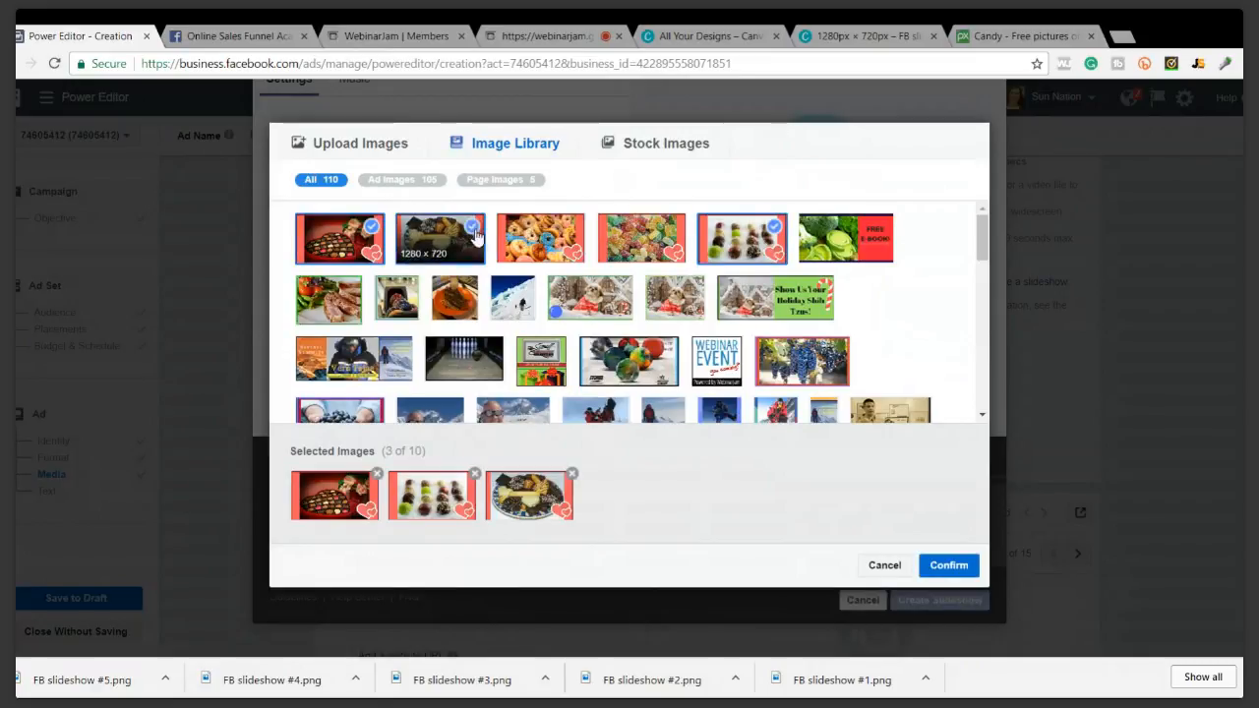
pyautogui.click(653, 232)
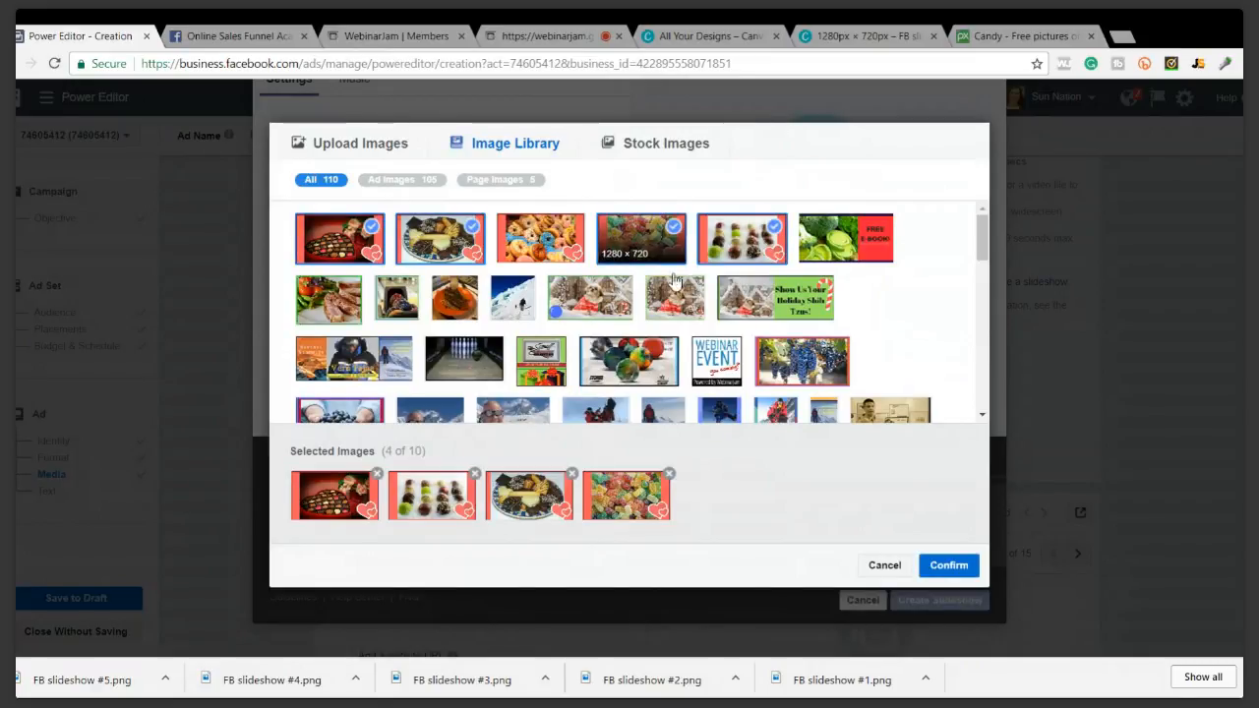
pyautogui.click(952, 569)
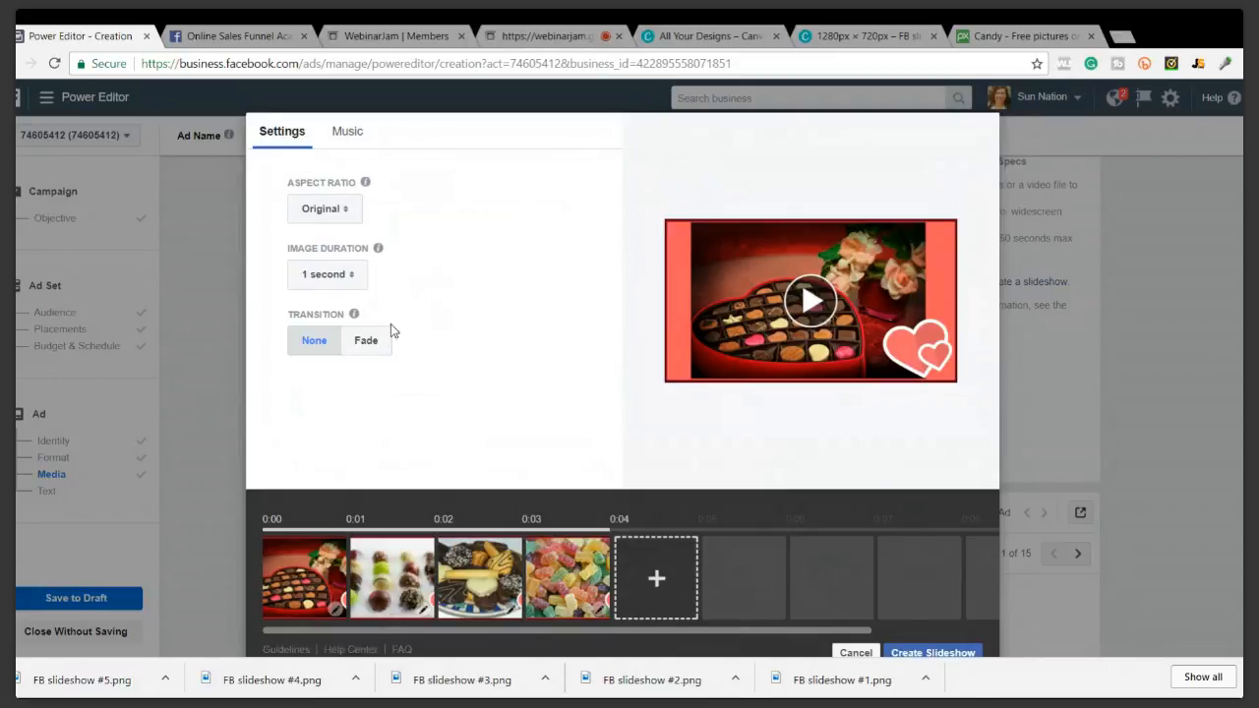
# Set the slideshow's transition to Fade and its image duration to 4 seconds
pyautogui.click(366, 342)
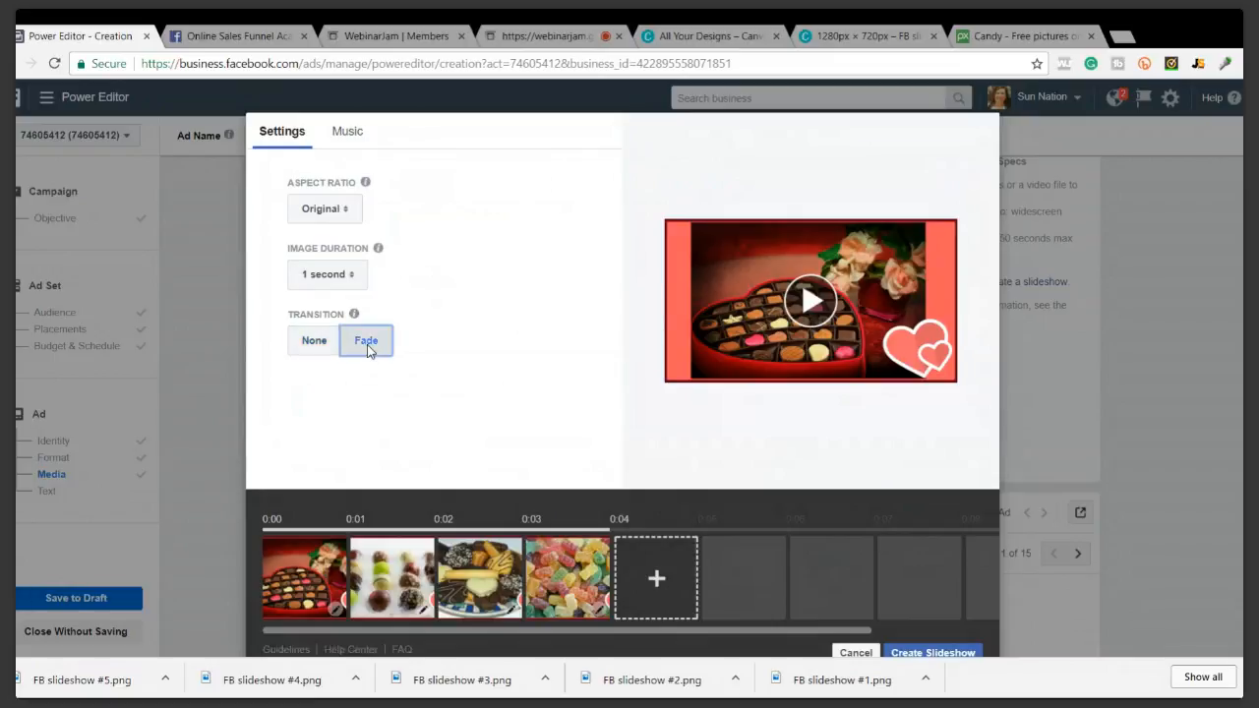
pyautogui.click(317, 342)
pyautogui.click(359, 342)
pyautogui.click(324, 273)
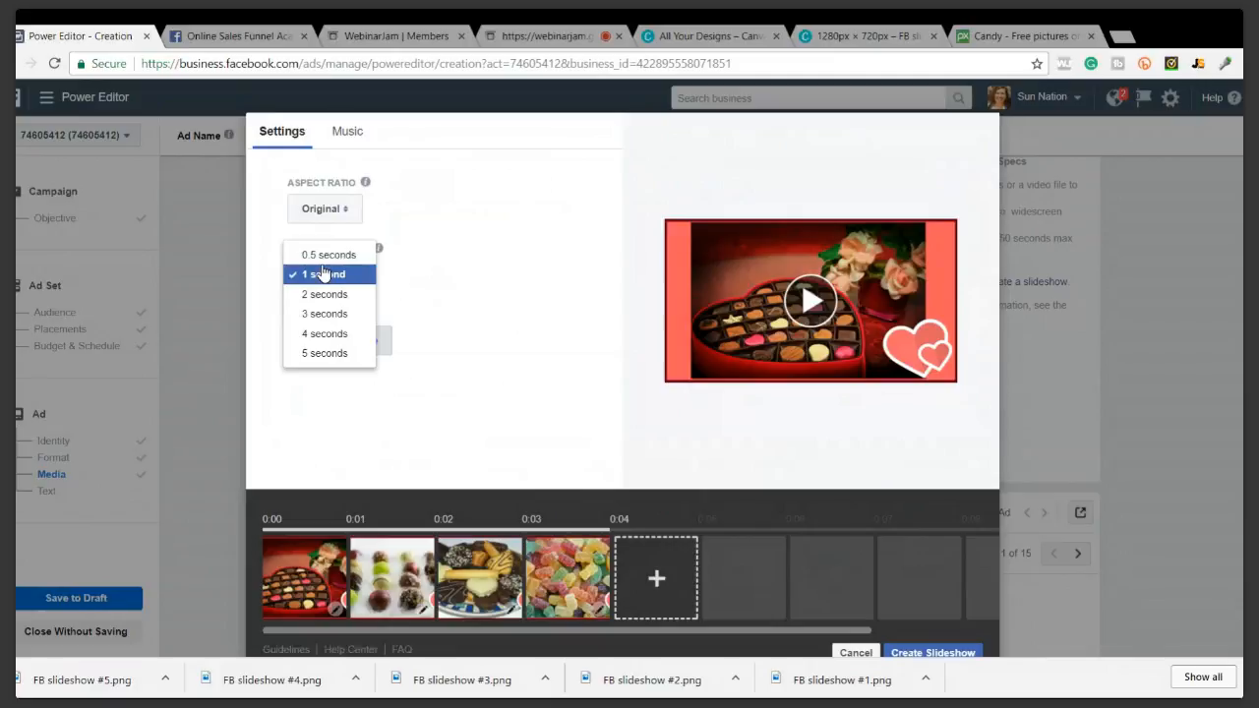
pyautogui.click(335, 334)
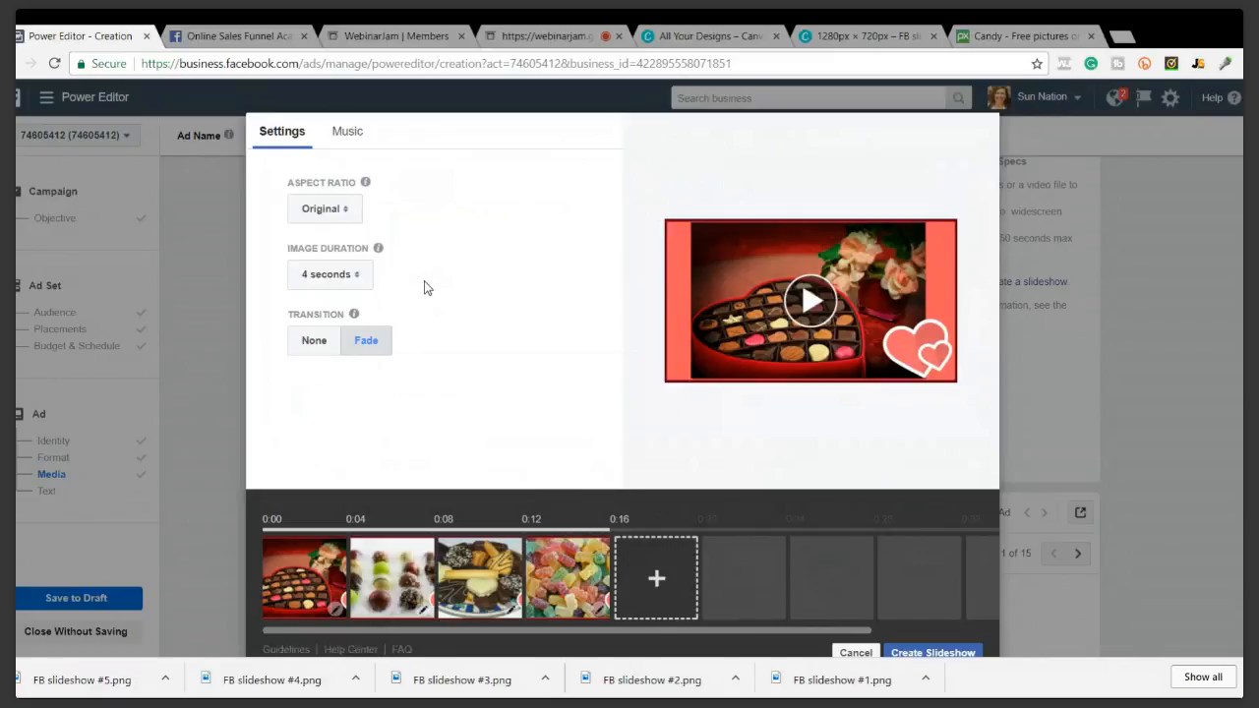
pyautogui.scroll(-1, 449, 279)
pyautogui.scroll(1, 354, 297)
# Choose the Dreamy track as the slideshow's music
pyautogui.click(351, 142)
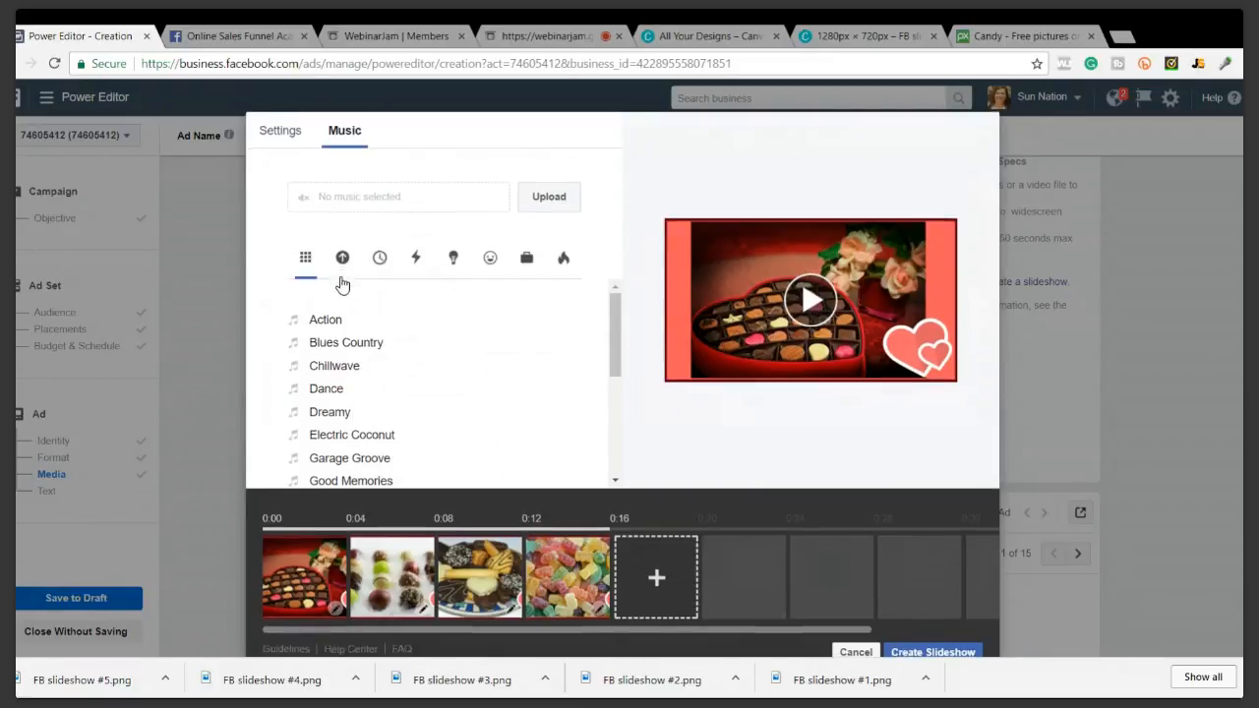
pyautogui.scroll(-1, 349, 300)
pyautogui.click(340, 365)
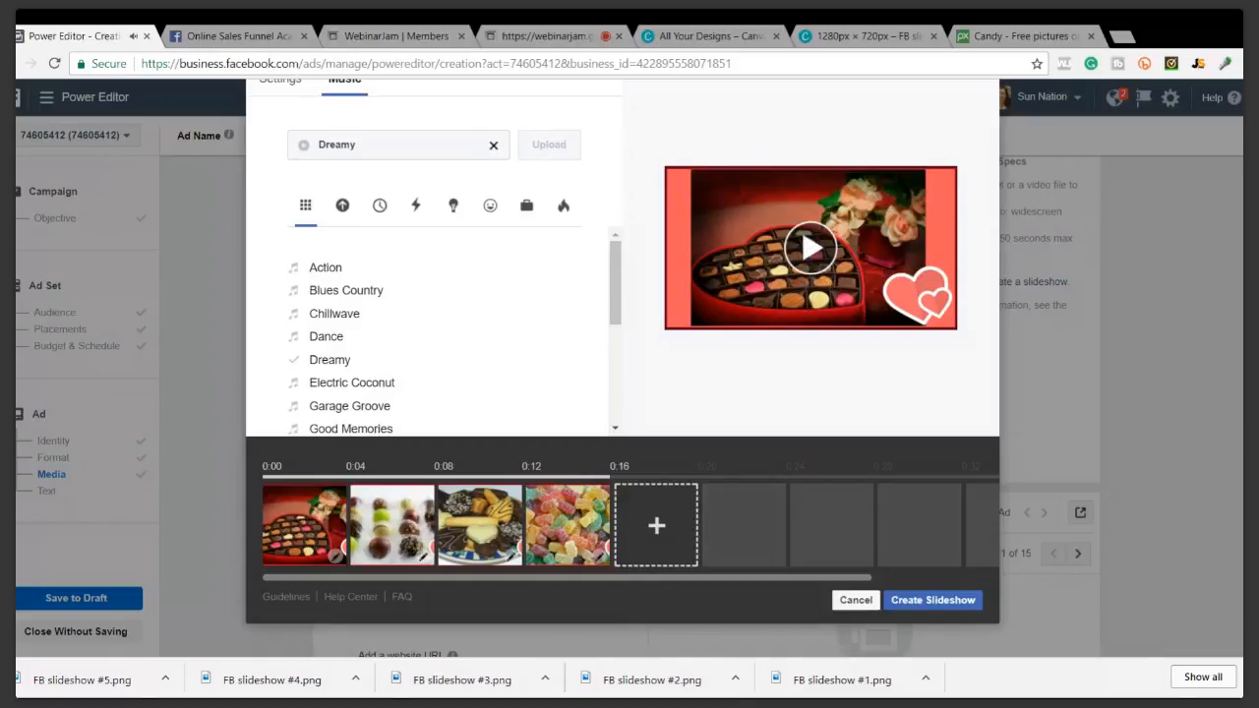
# Set the image duration to 5 seconds and play the slideshow with the Dreamy music
pyautogui.click(283, 89)
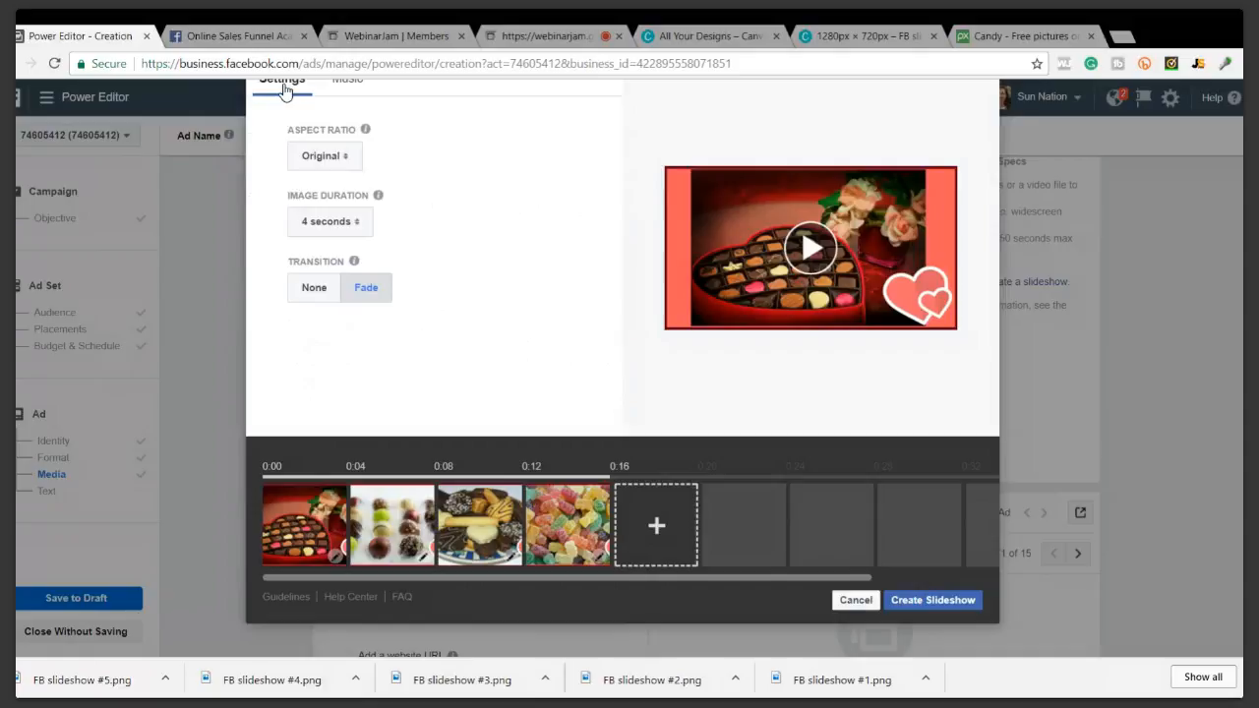
pyautogui.click(337, 222)
pyautogui.click(333, 242)
pyautogui.click(346, 133)
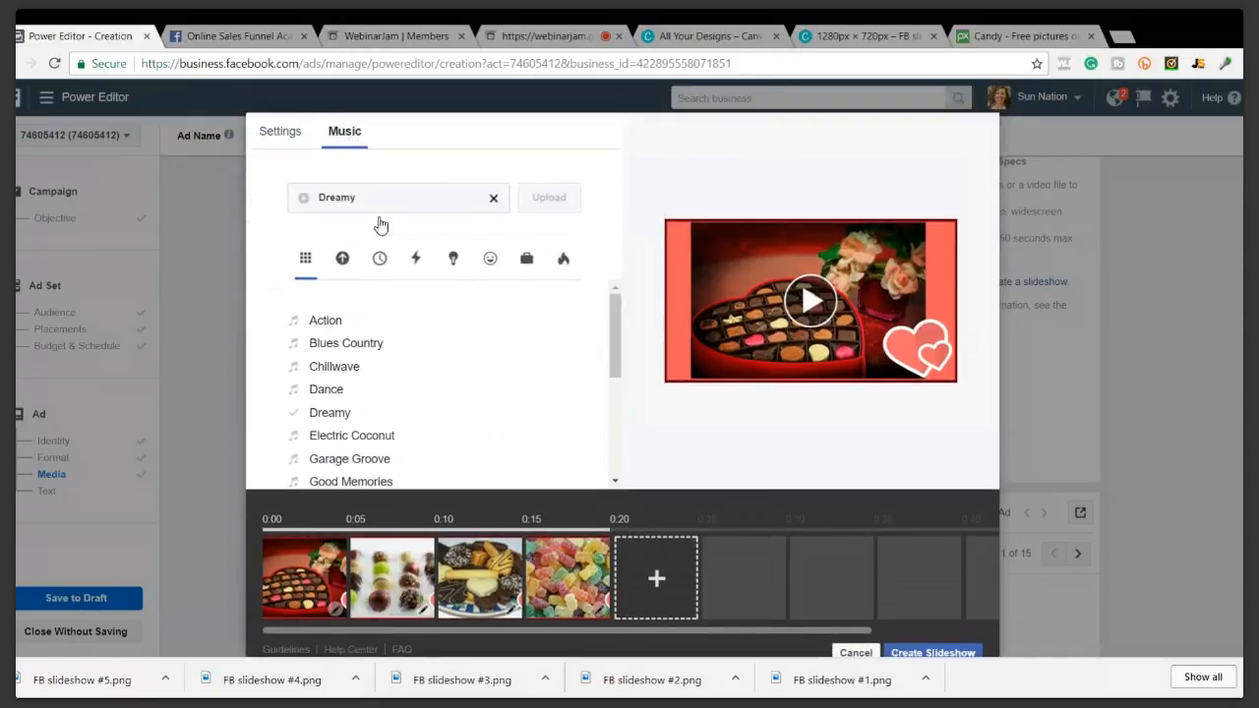
pyautogui.click(331, 413)
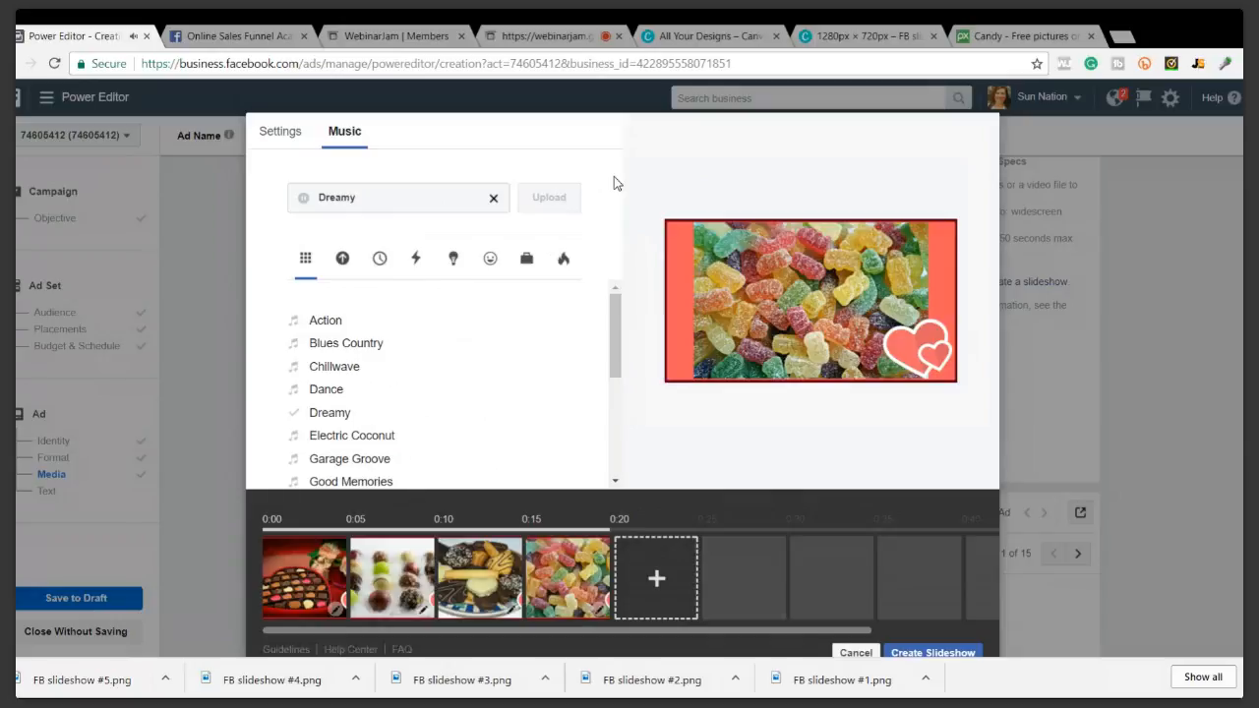
# Add the donut image from the image library as the fifth slide and play the slideshow preview
pyautogui.click(657, 581)
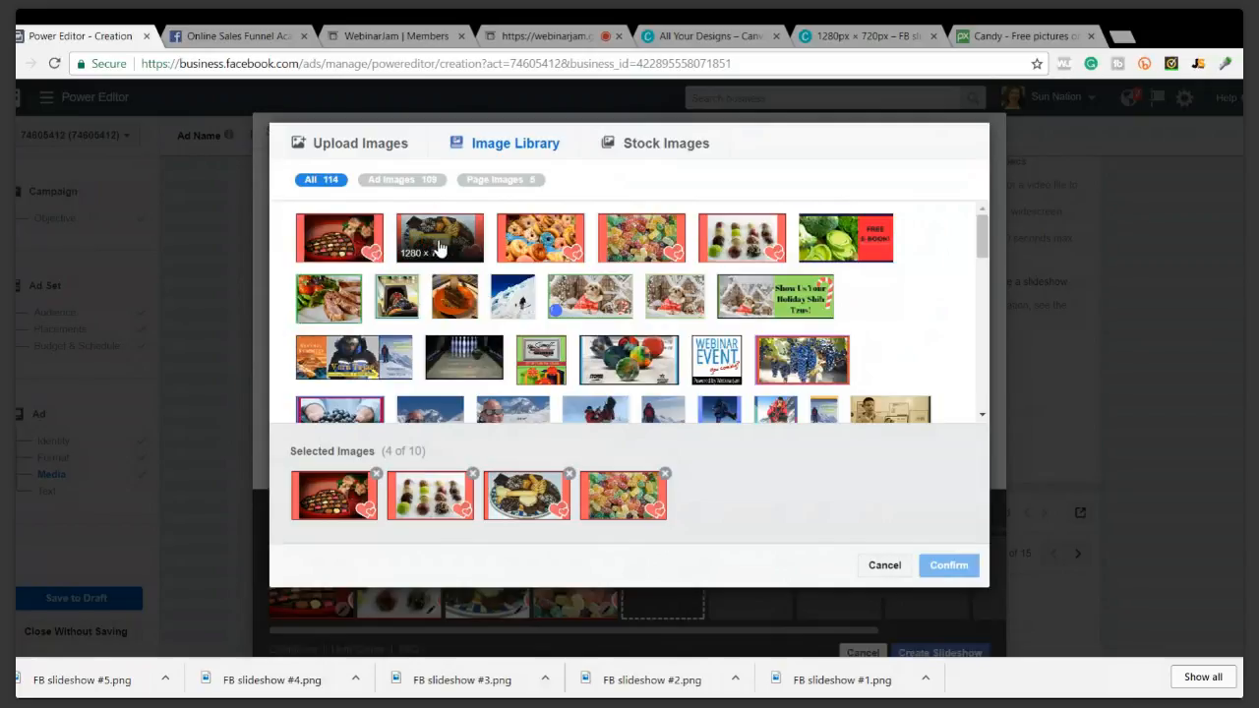
pyautogui.click(547, 244)
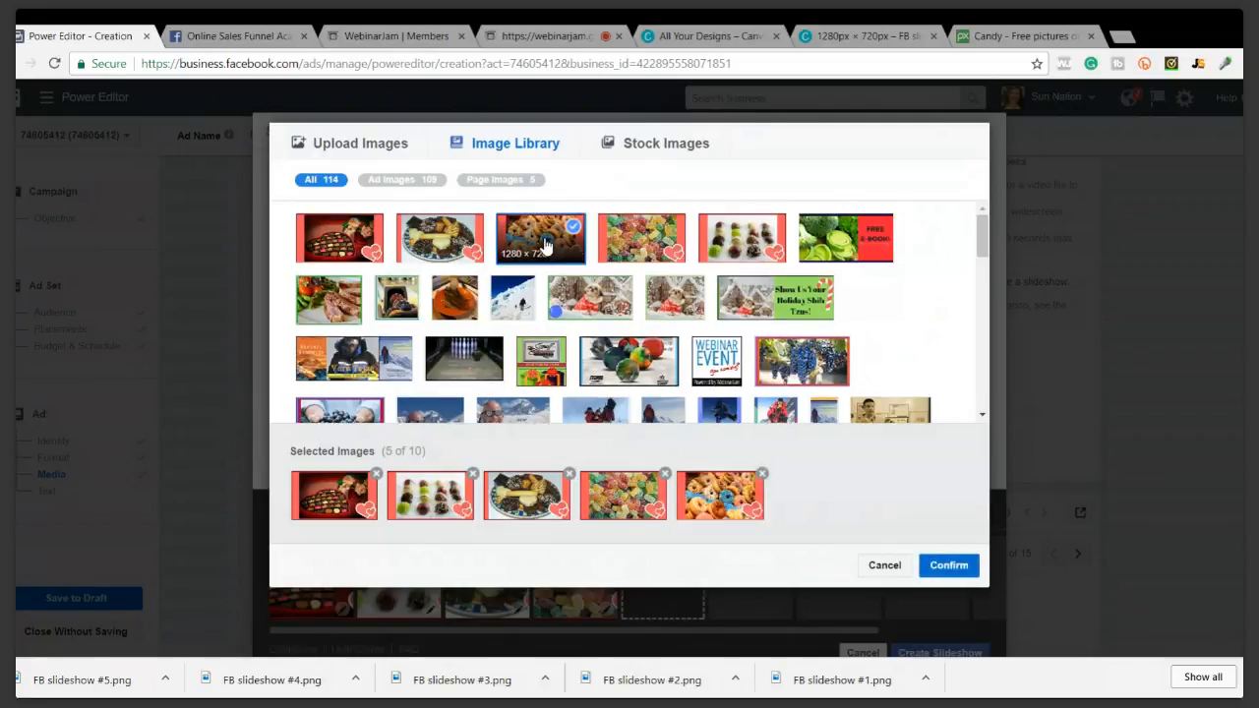
pyautogui.click(950, 564)
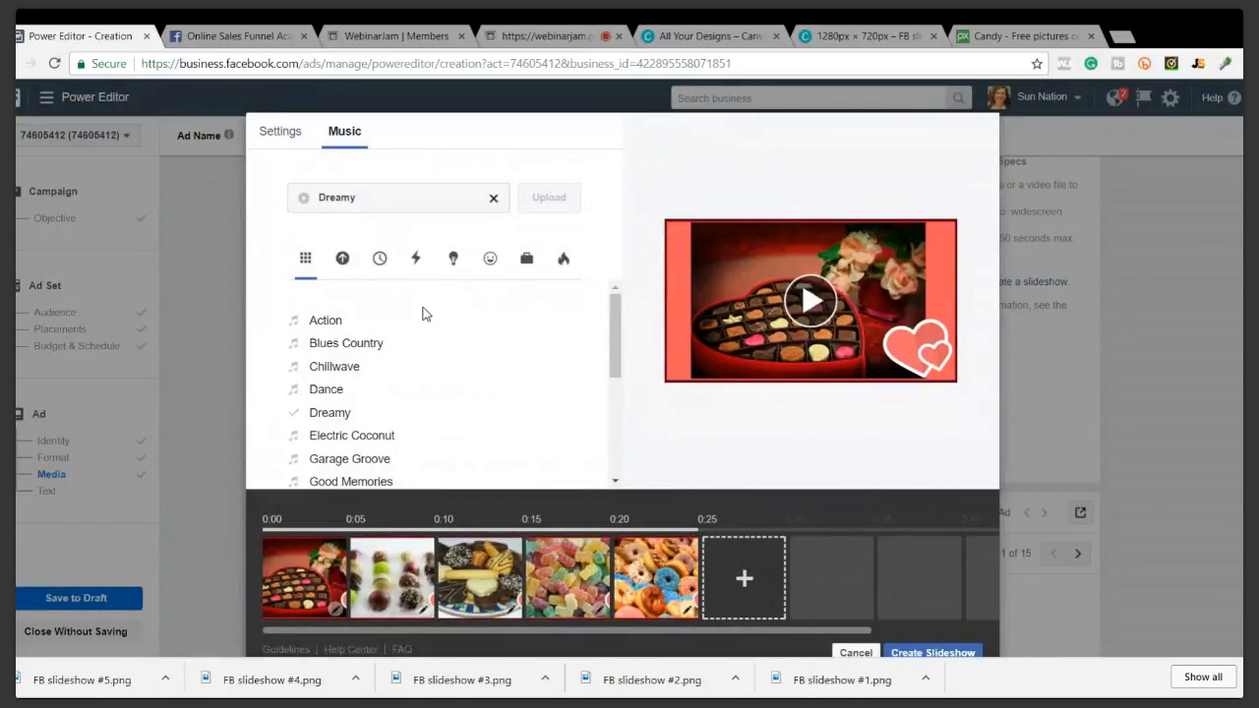
pyautogui.click(814, 306)
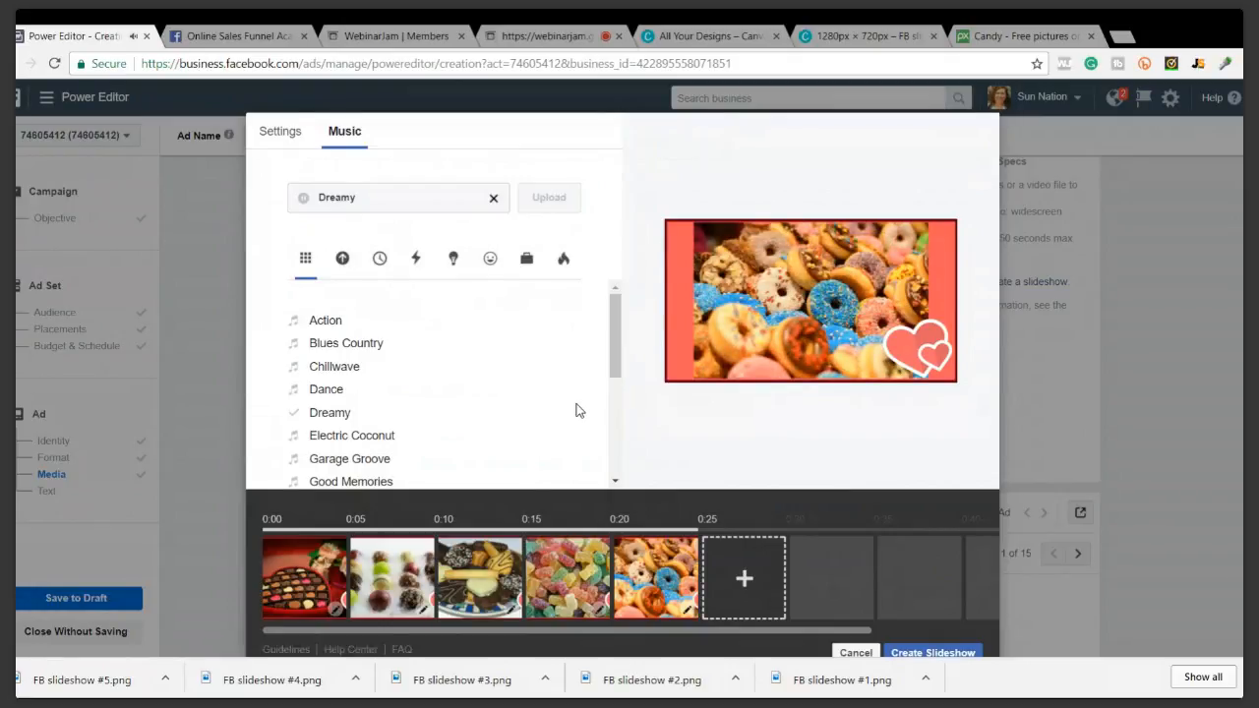
# Set the slideshow's image duration to 4 seconds
pyautogui.click(279, 138)
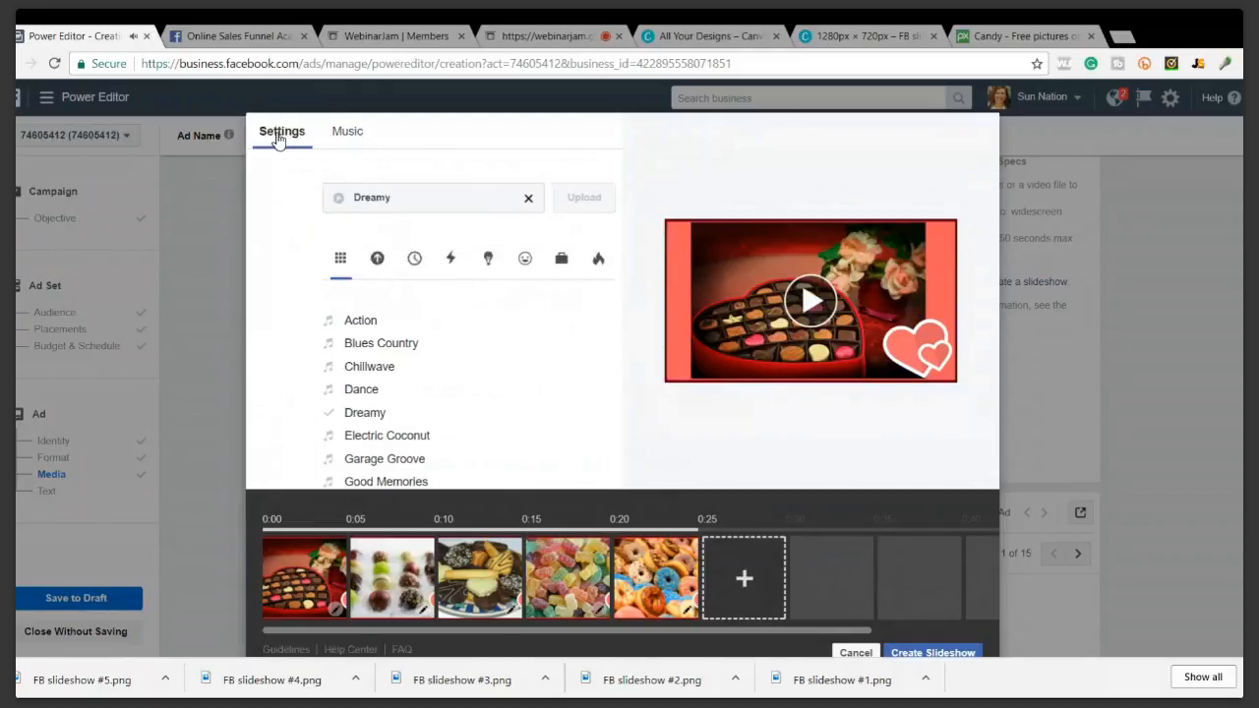
pyautogui.click(336, 286)
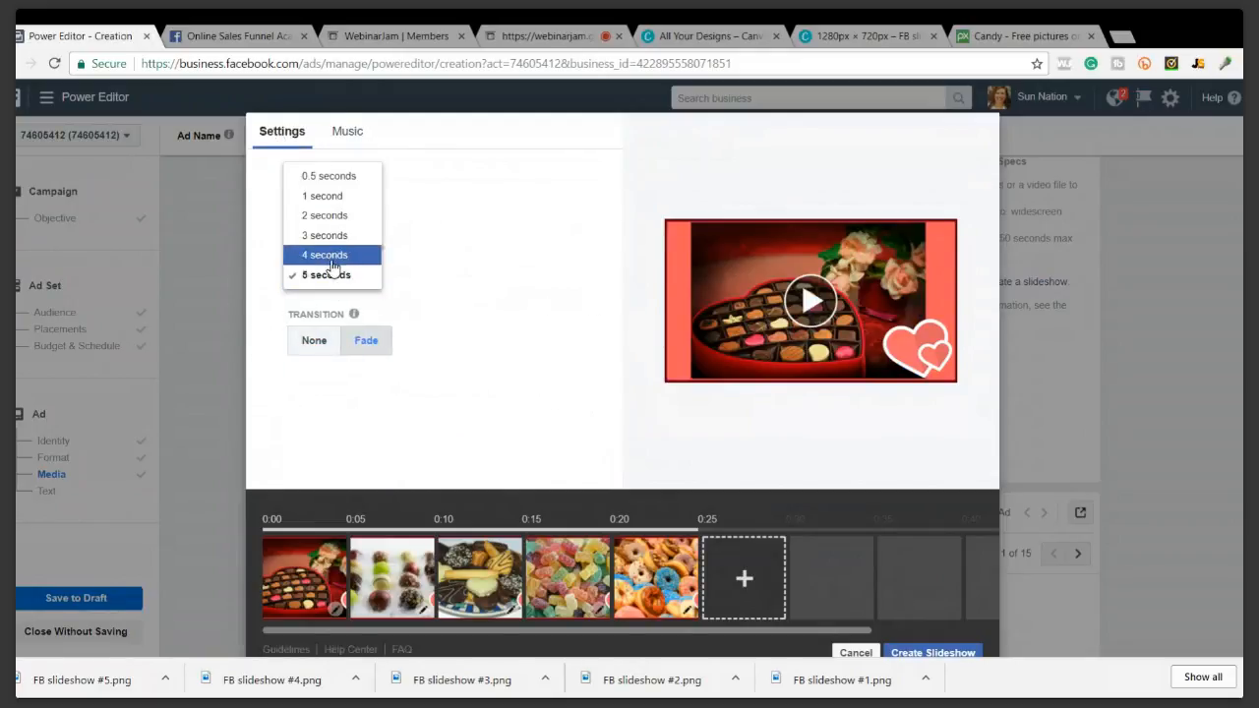
pyautogui.click(332, 258)
# Play the five-image slideshow with its Dreamy music and create the slideshow for the ad
pyautogui.click(354, 134)
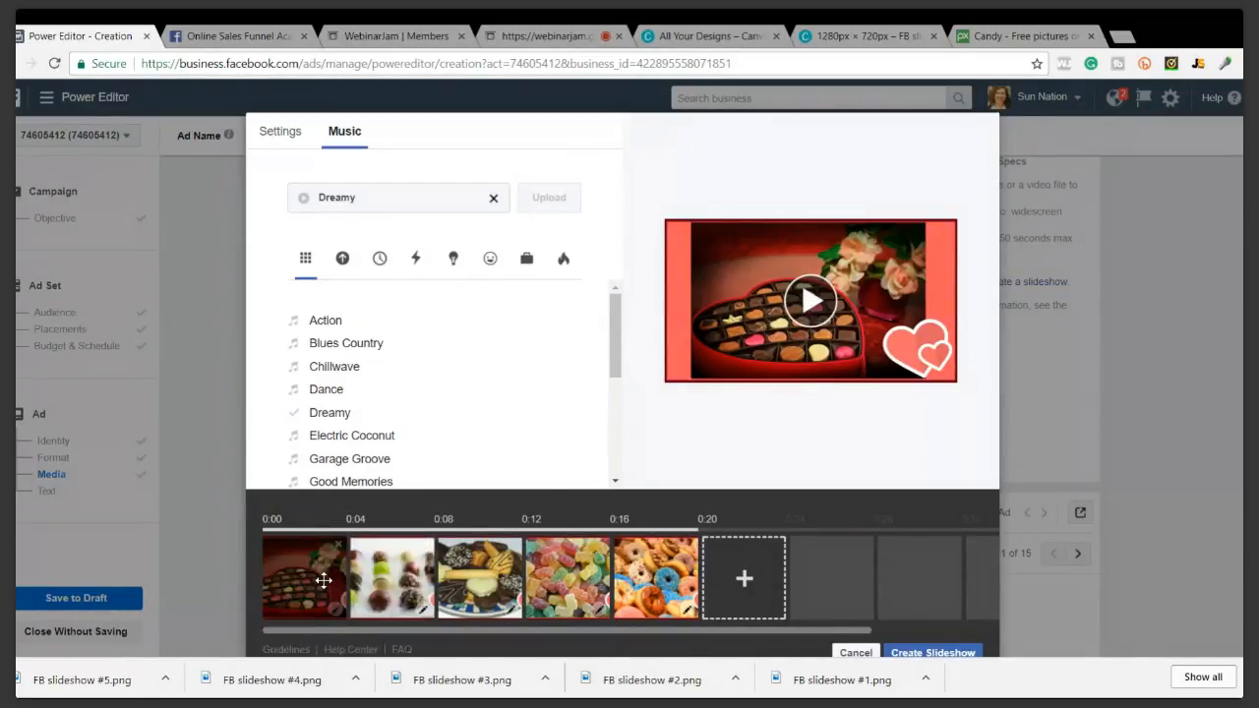
pyautogui.click(806, 313)
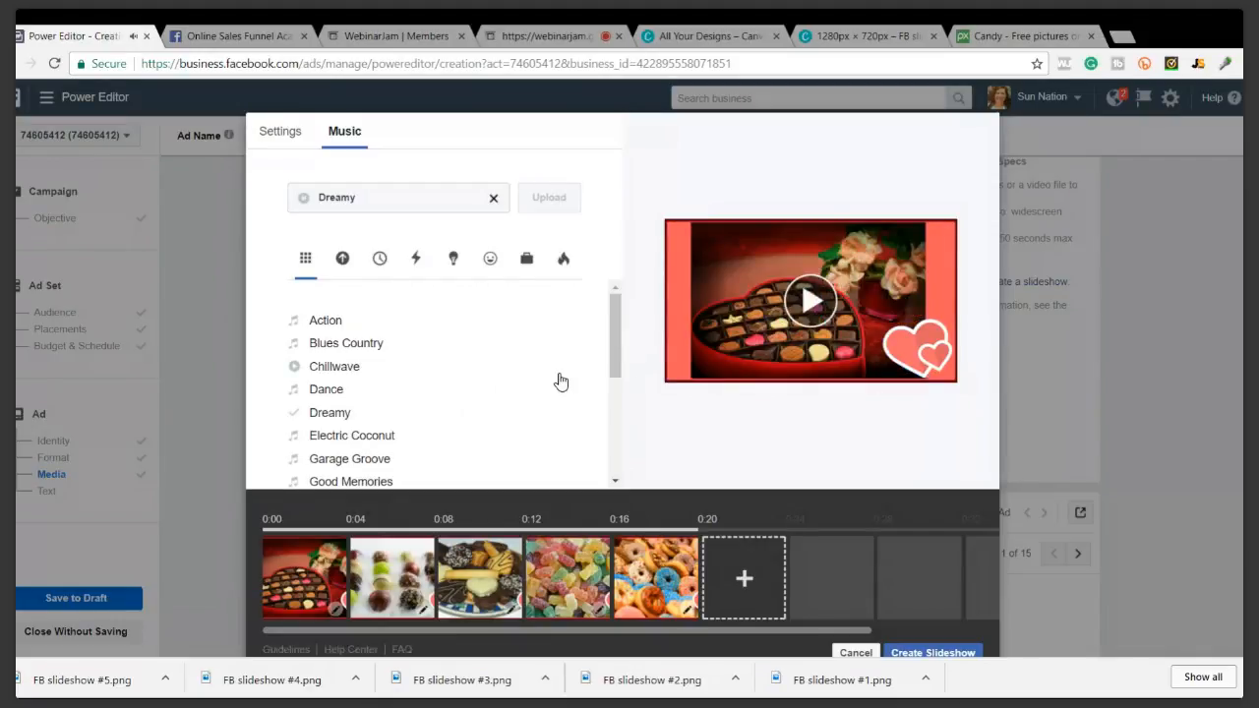
pyautogui.scroll(-1, 829, 450)
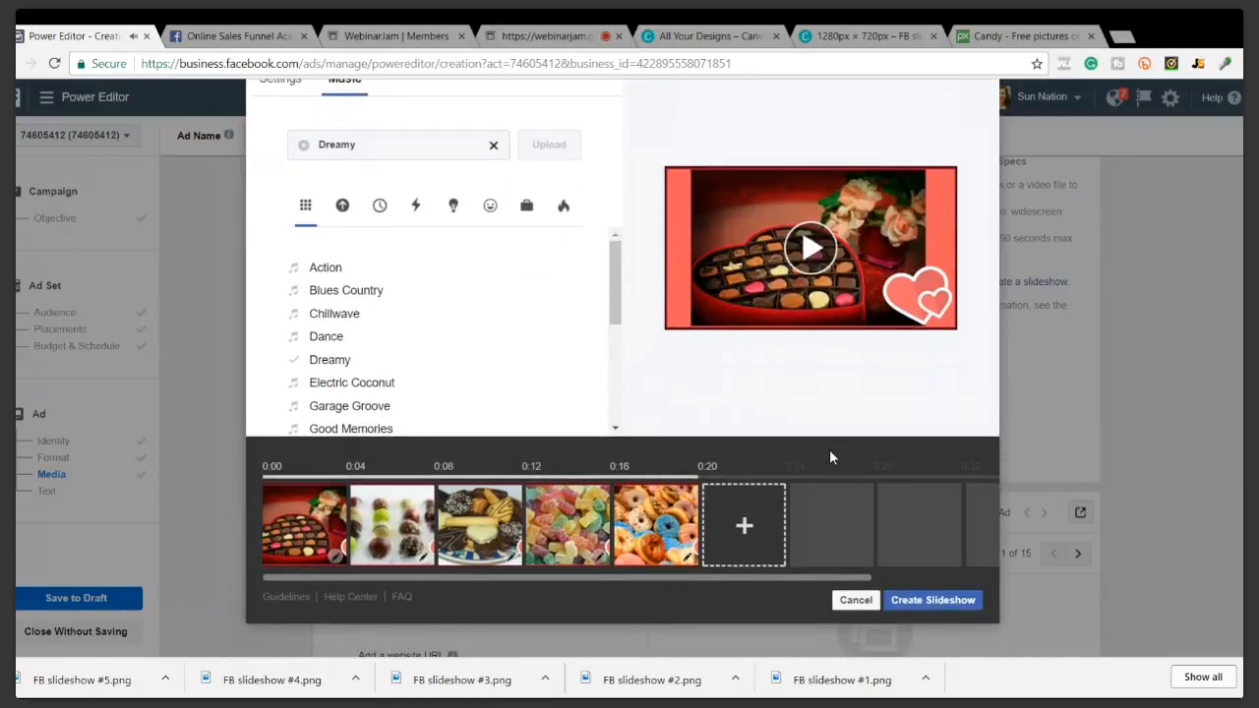
pyautogui.click(948, 601)
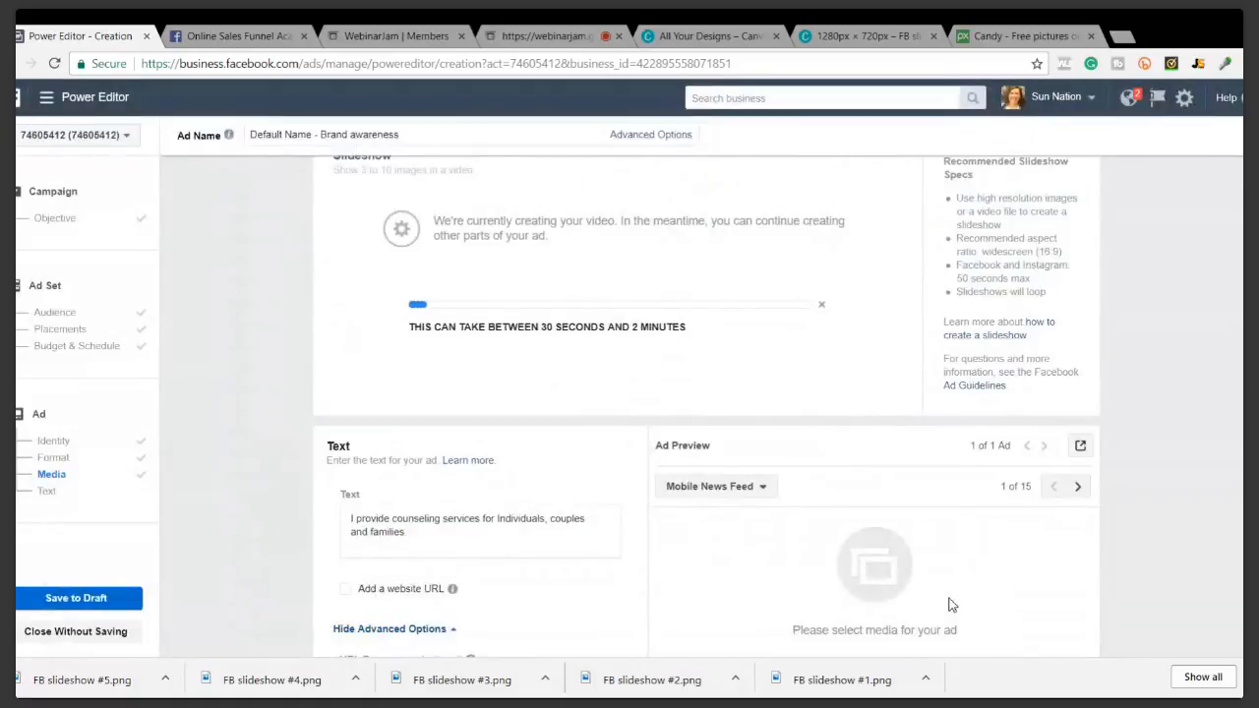
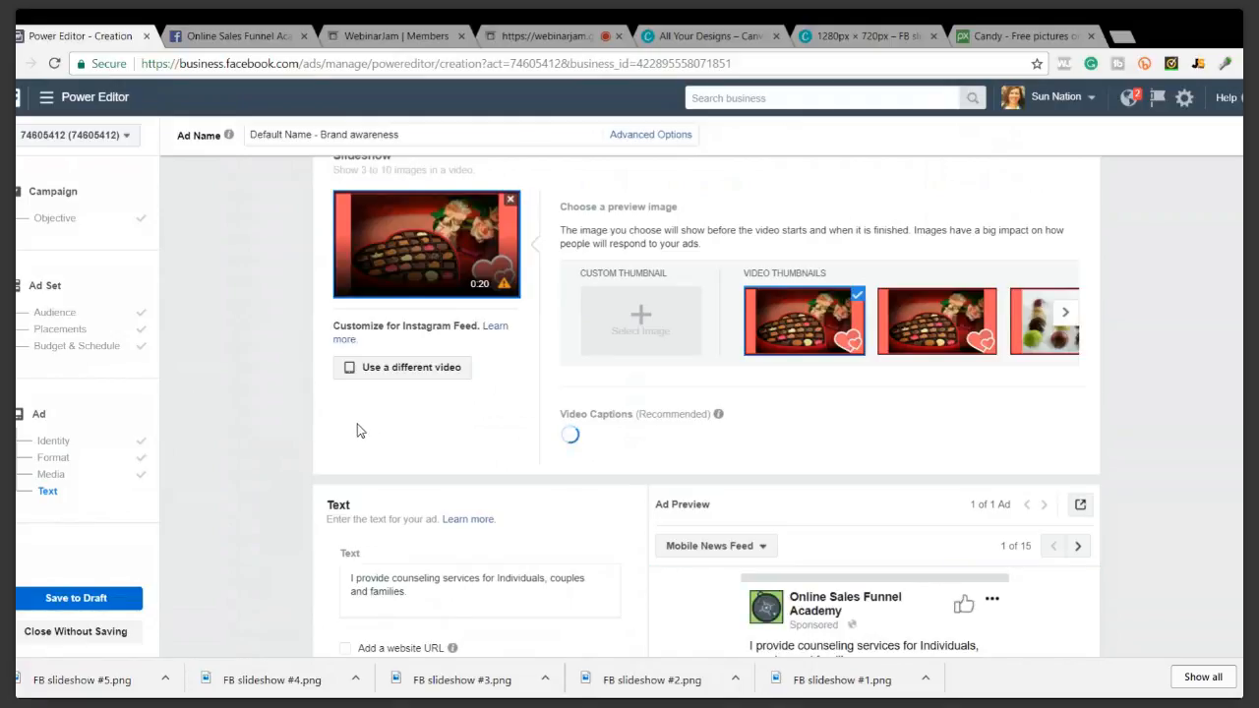
# Switch the ad preview to Desktop News Feed and play the slideshow in it
pyautogui.scroll(-3, 356, 443)
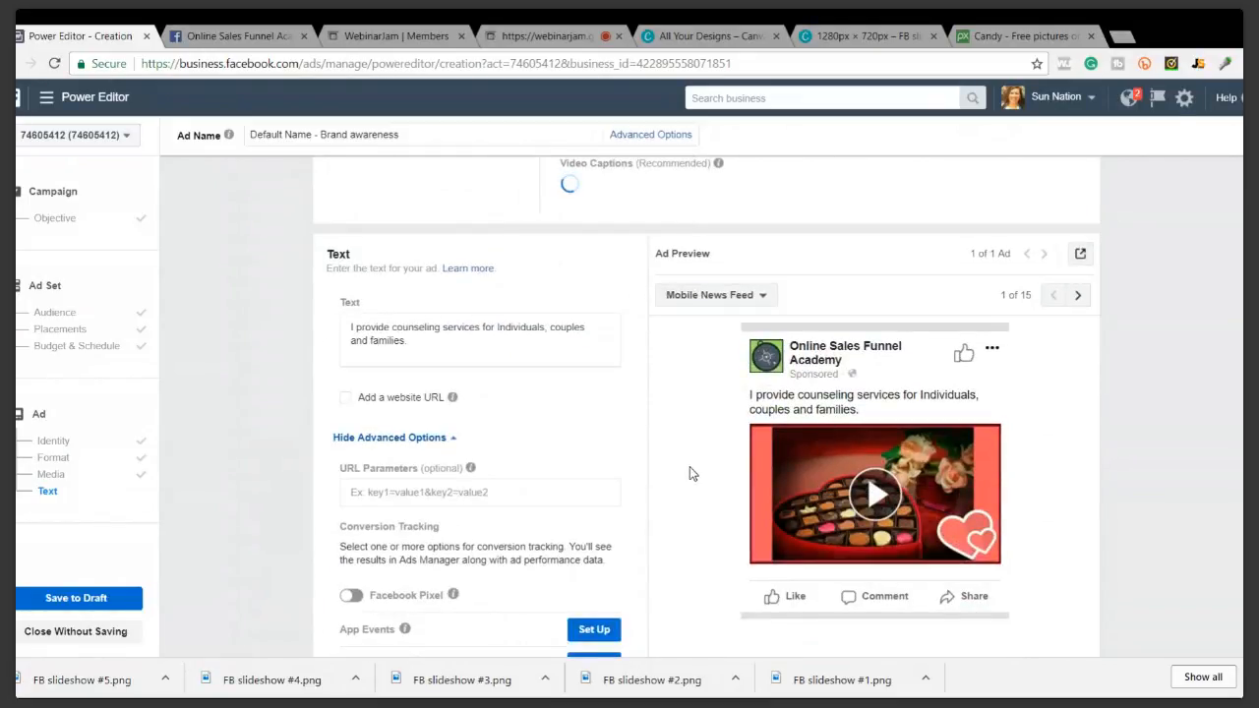
pyautogui.click(719, 296)
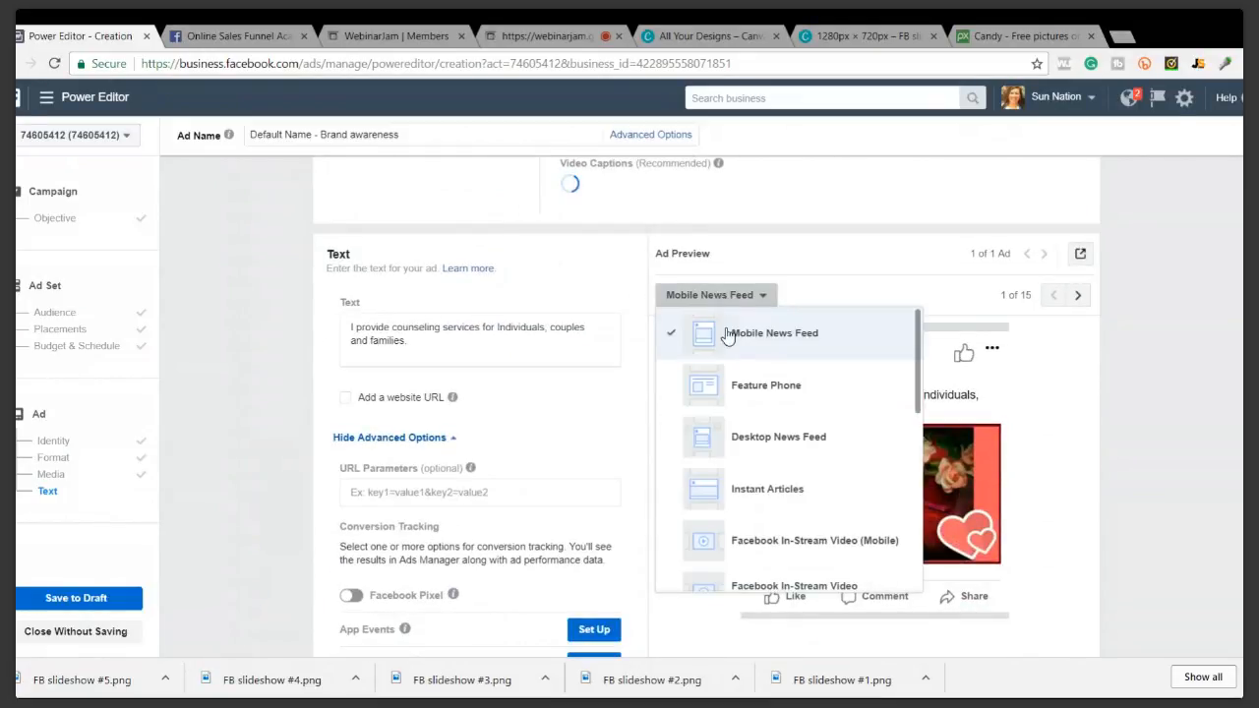
pyautogui.click(748, 438)
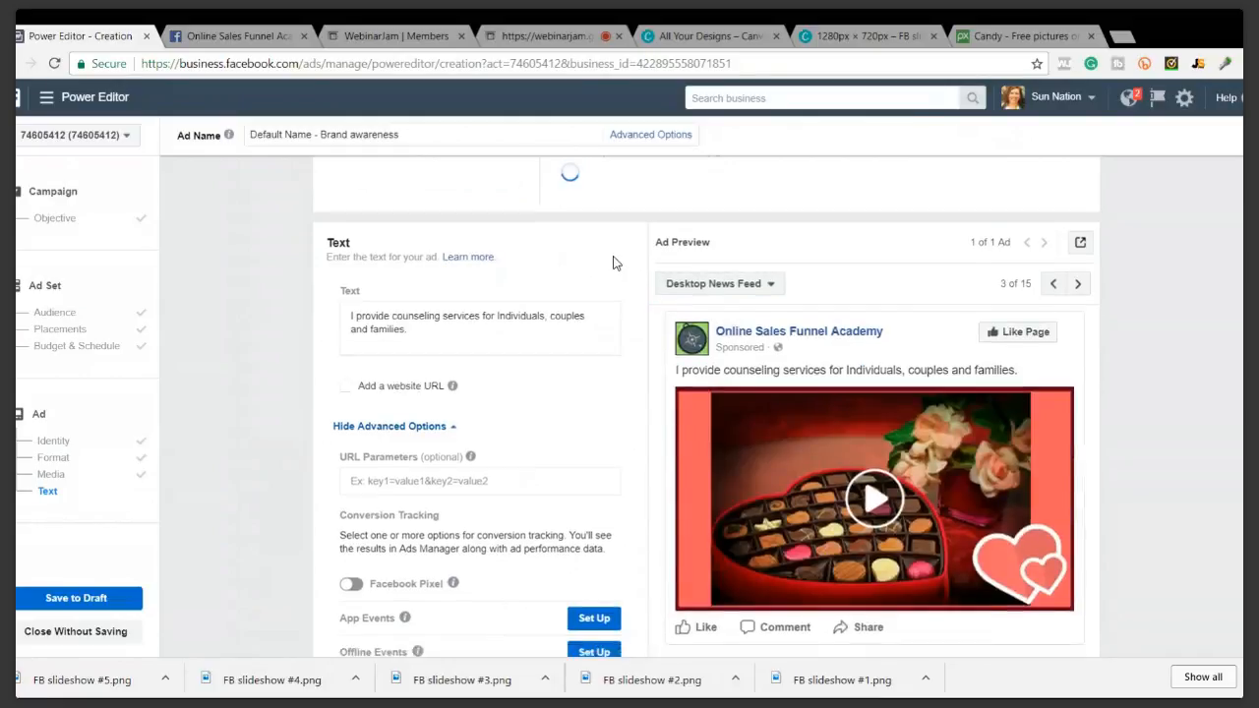
pyautogui.scroll(-1, 613, 262)
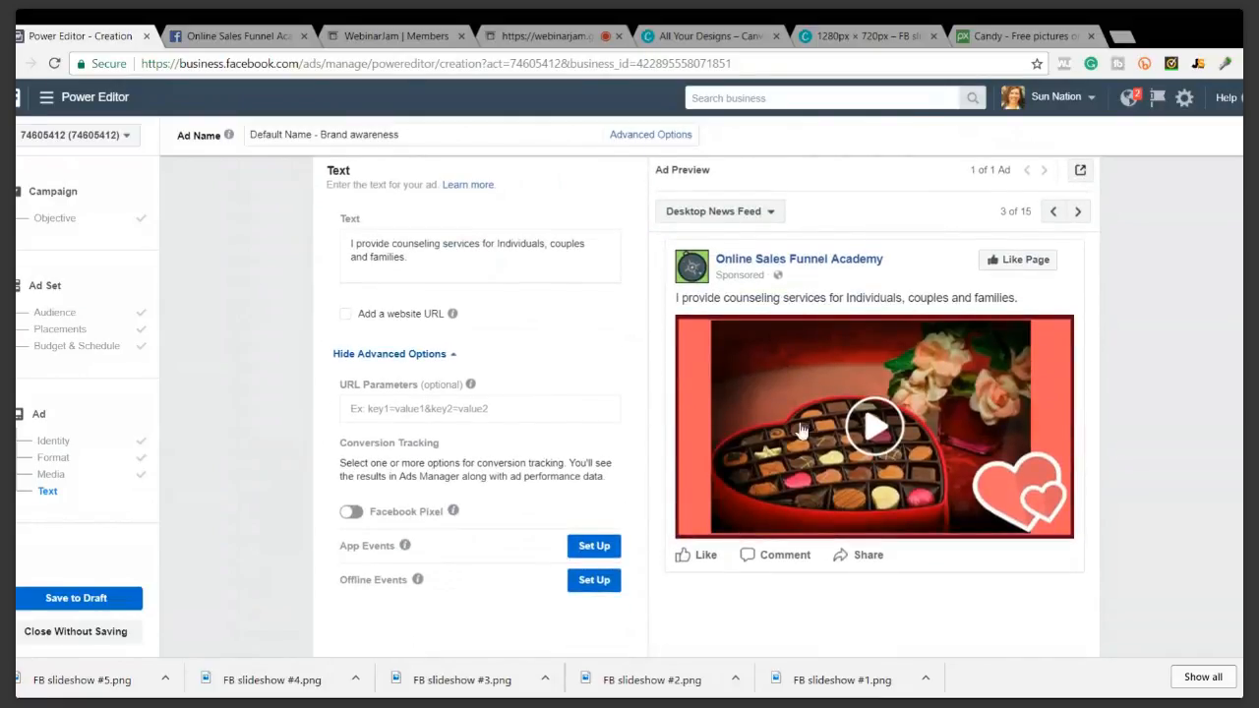
pyautogui.click(874, 429)
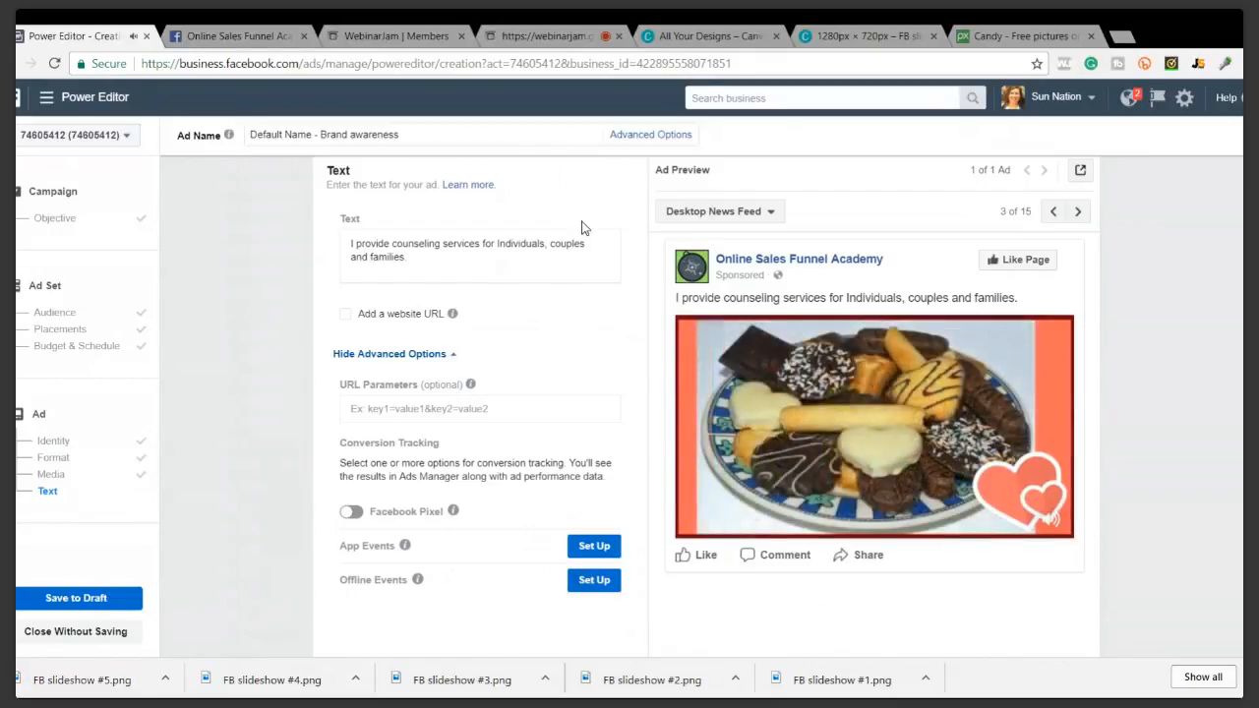
# Examine the slideshow's thumbnail and caption settings, the ad text and the Desktop News Feed preview
pyautogui.scroll(1, 582, 229)
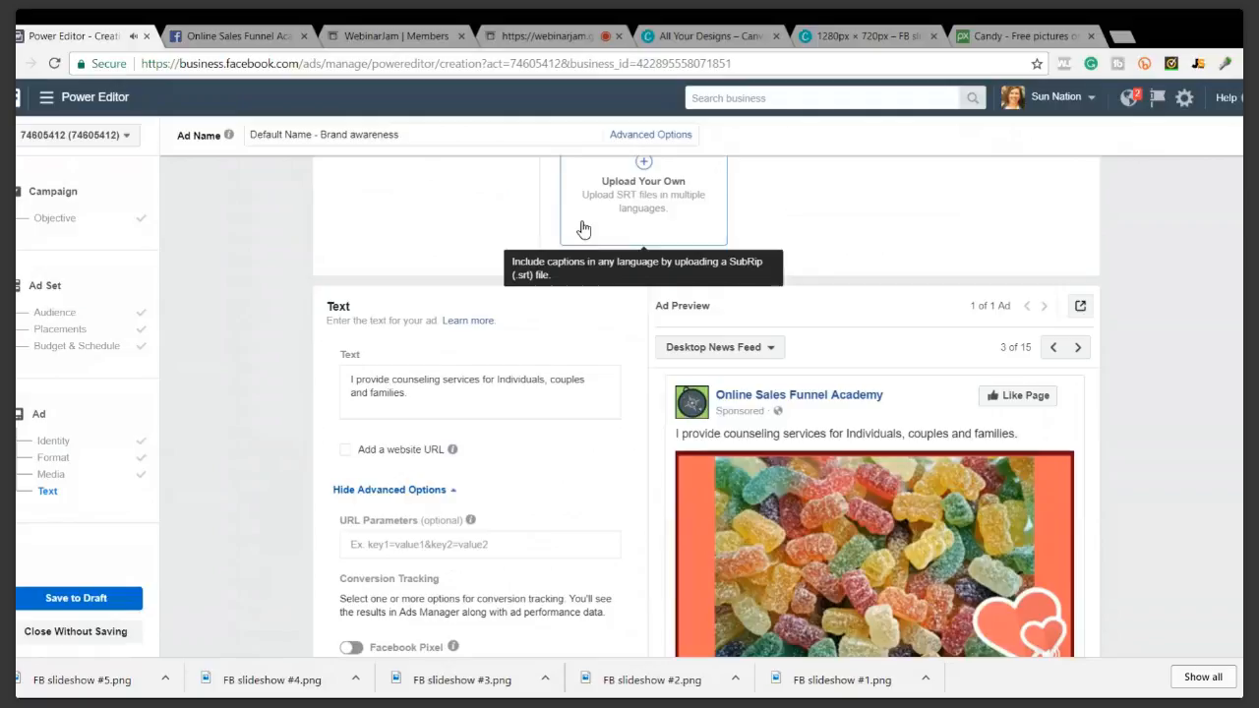
pyautogui.scroll(-1, 640, 371)
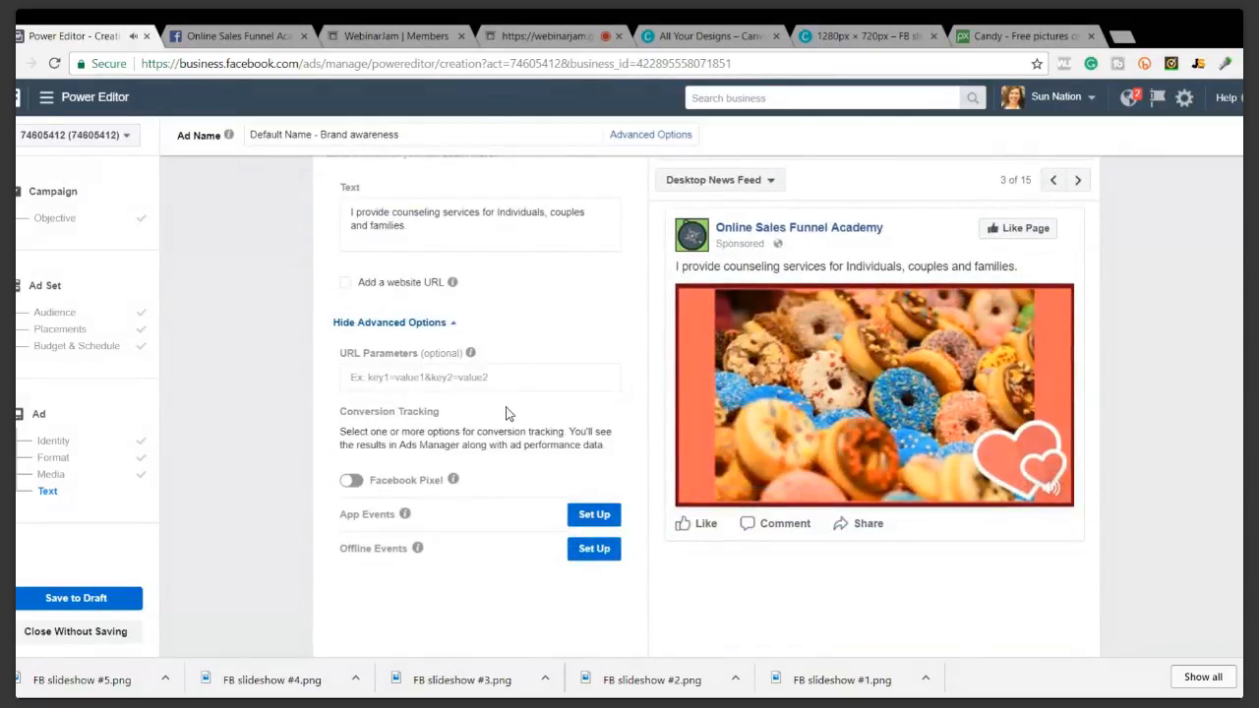
pyautogui.scroll(2, 504, 411)
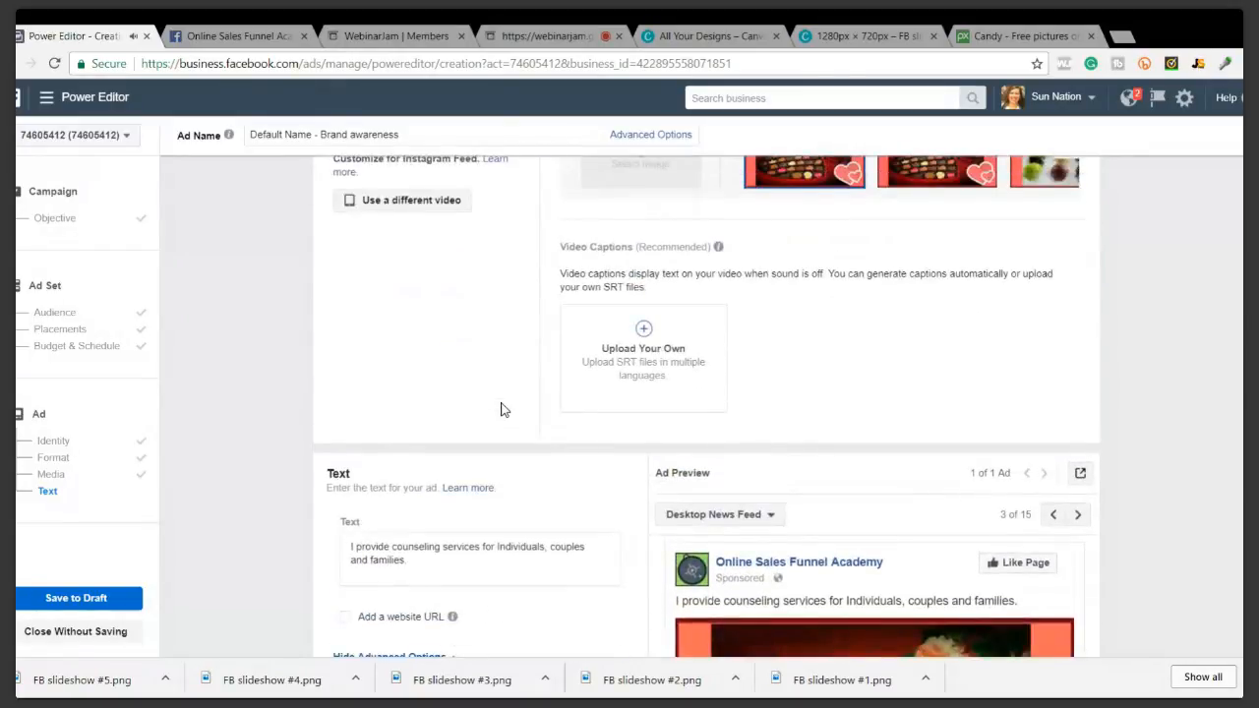
pyautogui.scroll(2, 593, 432)
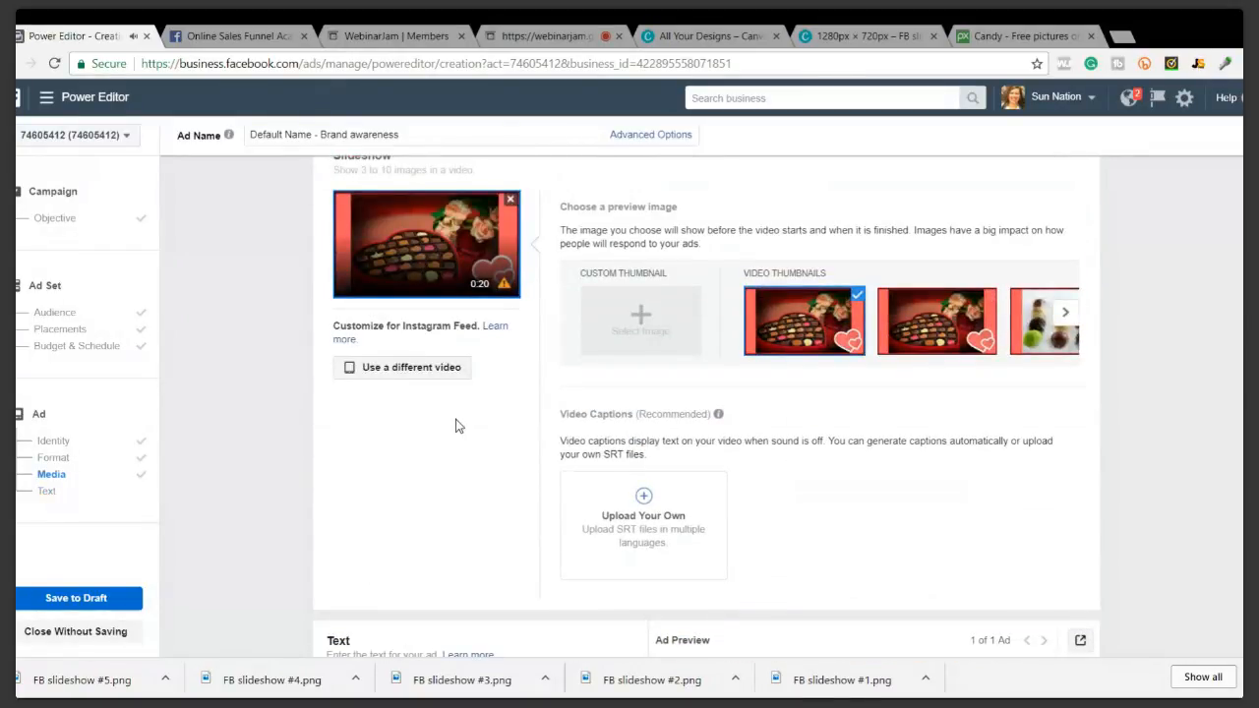
pyautogui.scroll(-1, 471, 406)
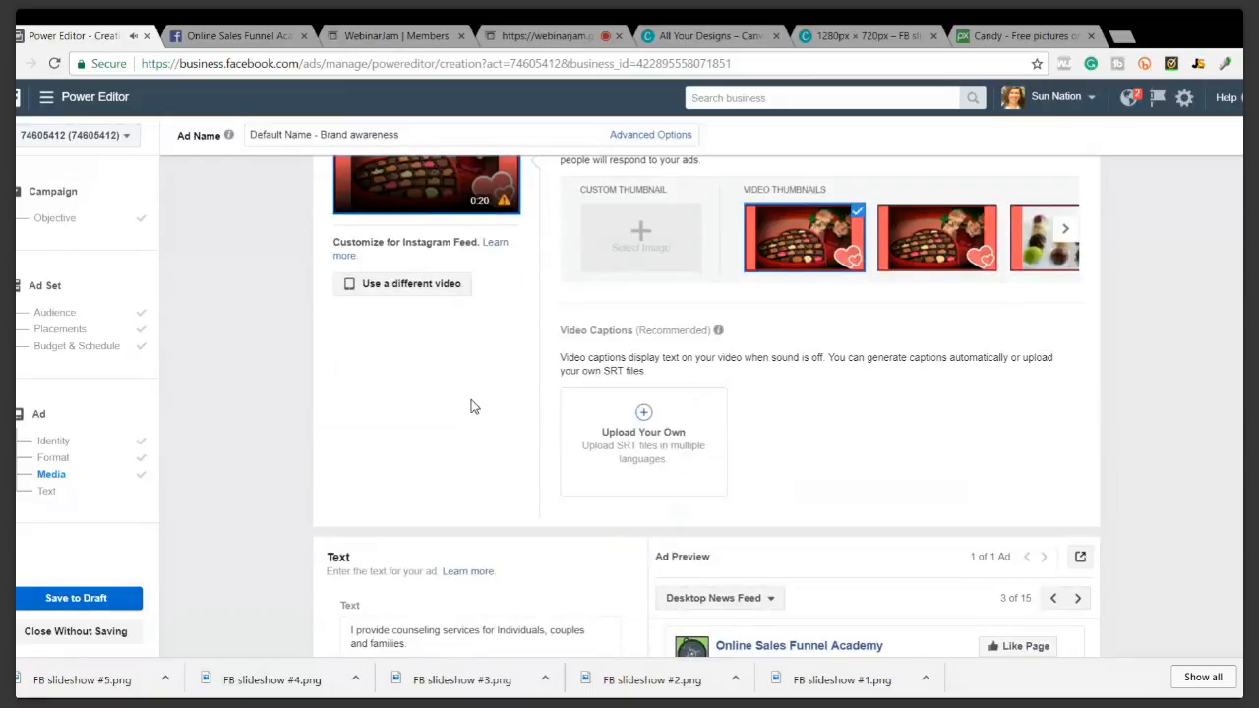
pyautogui.scroll(-1, 472, 407)
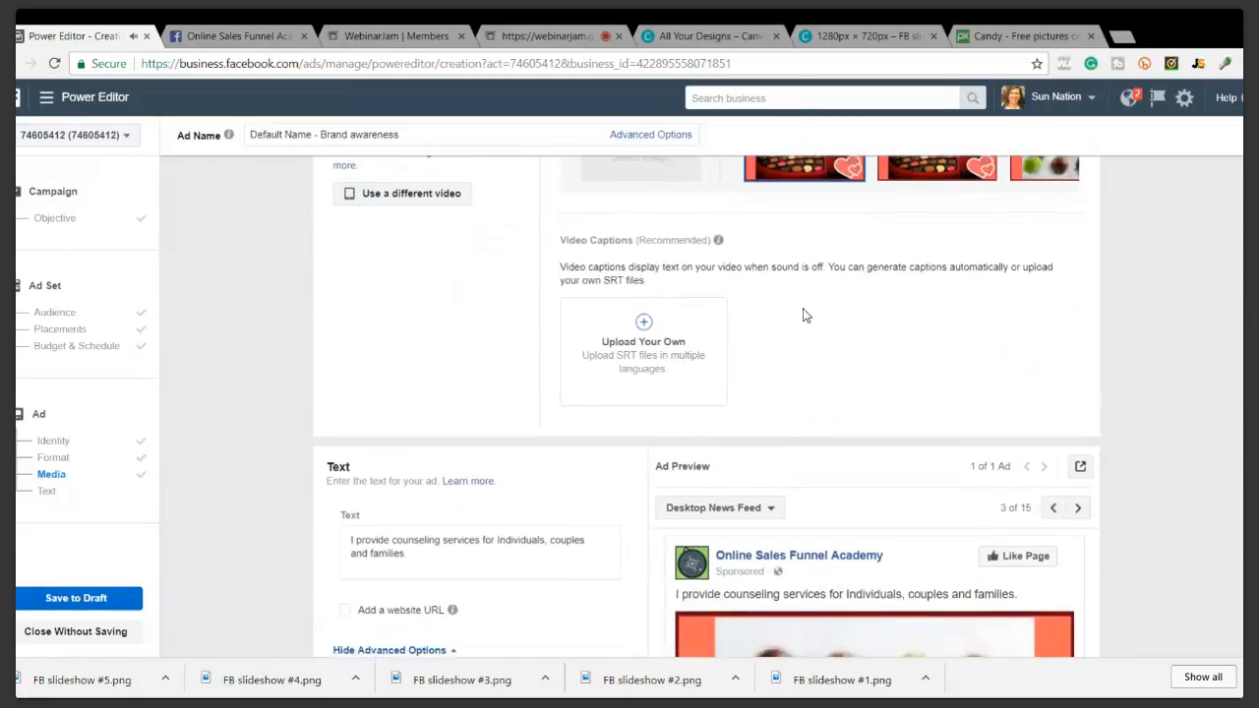
pyautogui.scroll(-2, 803, 315)
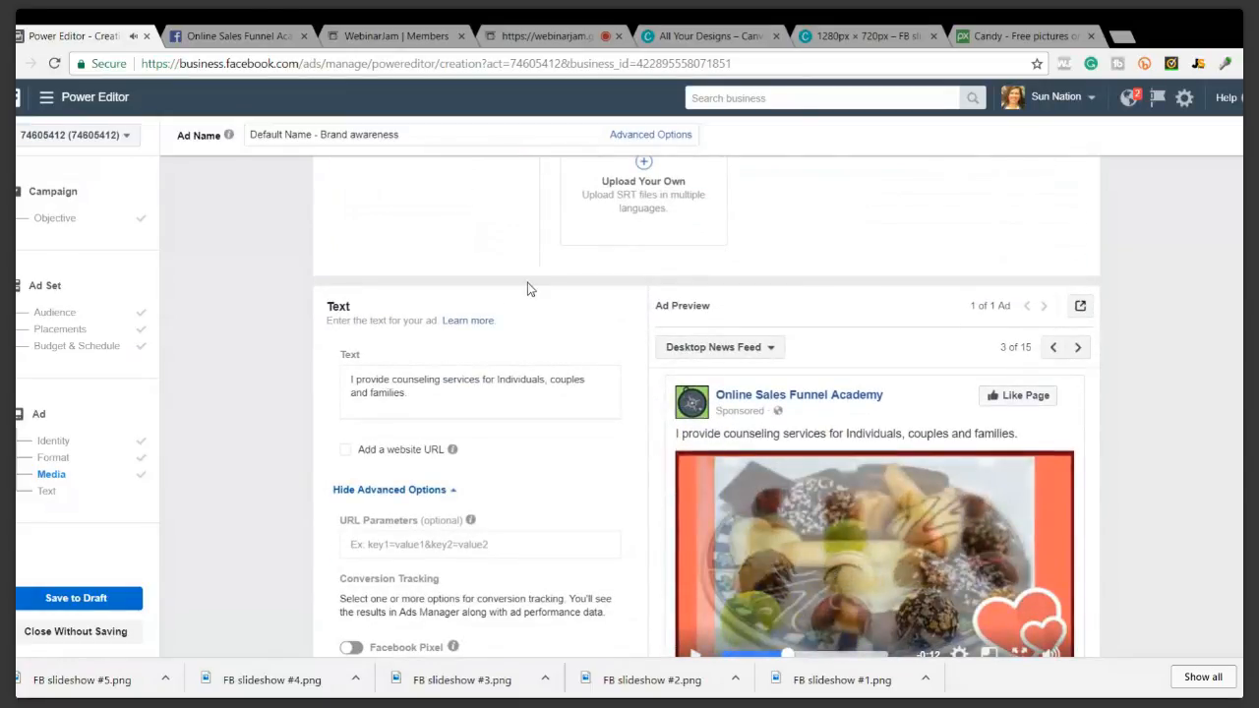
pyautogui.scroll(2, 494, 239)
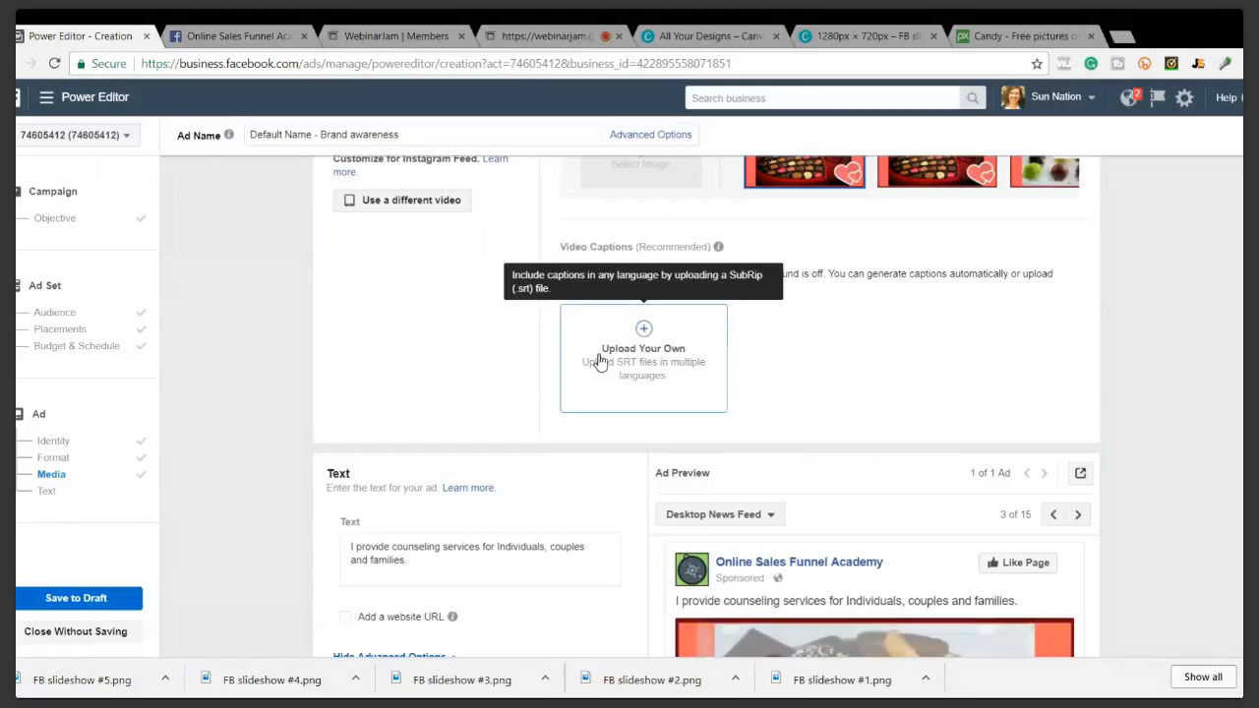
pyautogui.scroll(-5, 762, 311)
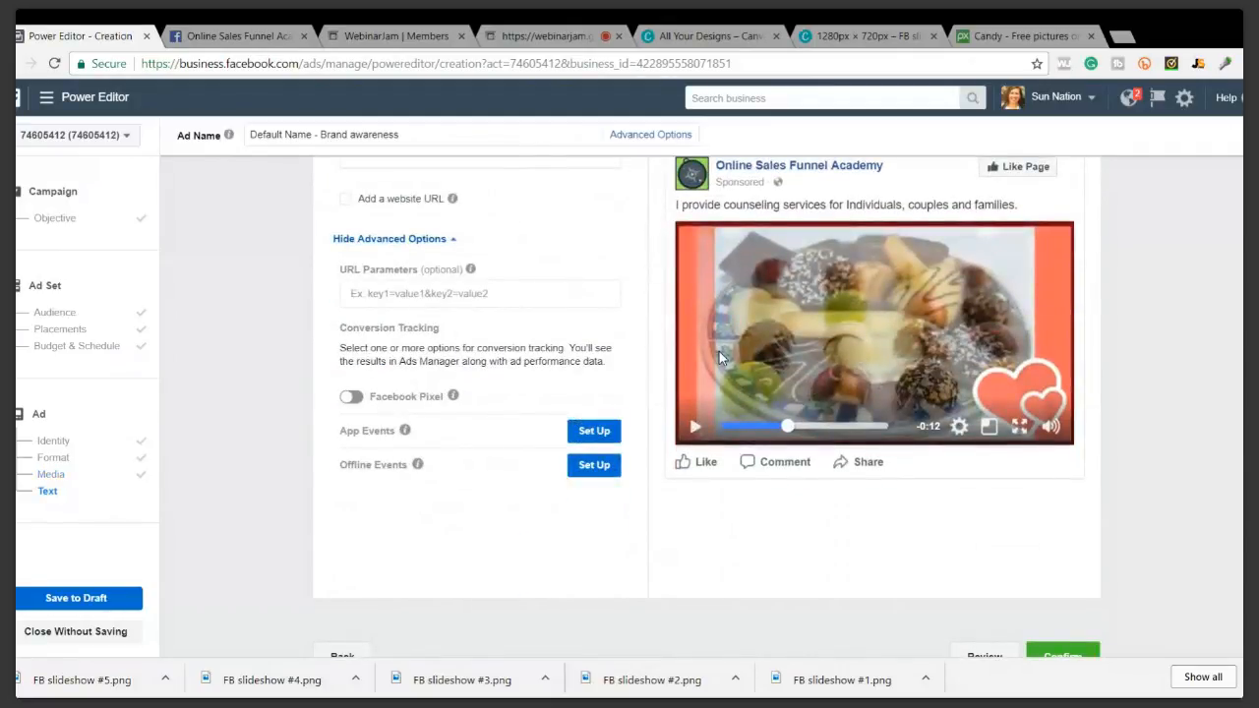
pyautogui.scroll(1, 733, 362)
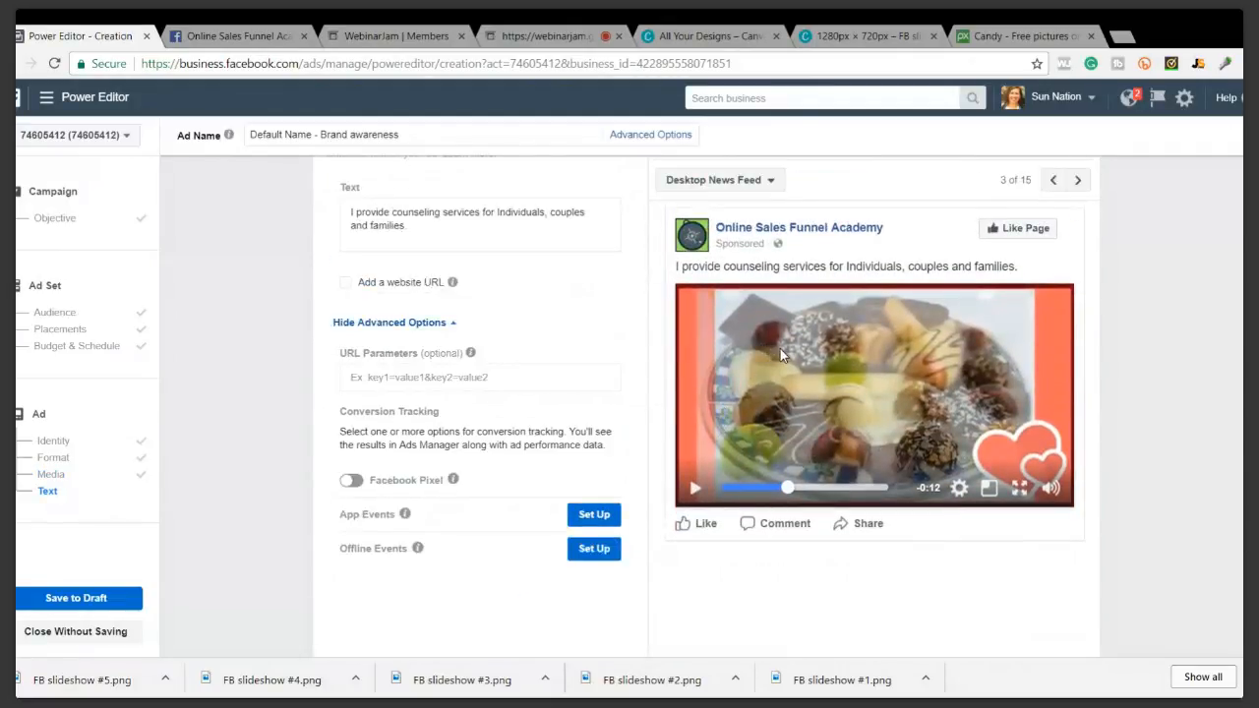
pyautogui.scroll(1, 780, 348)
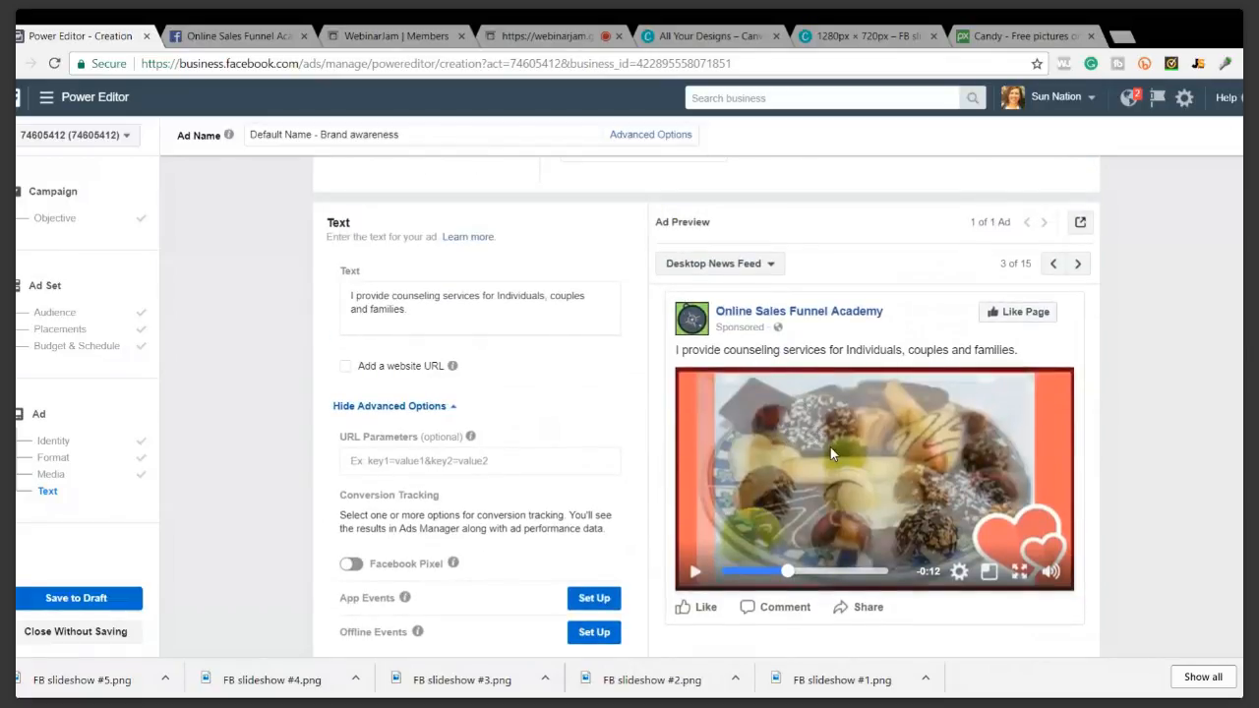
pyautogui.click(695, 572)
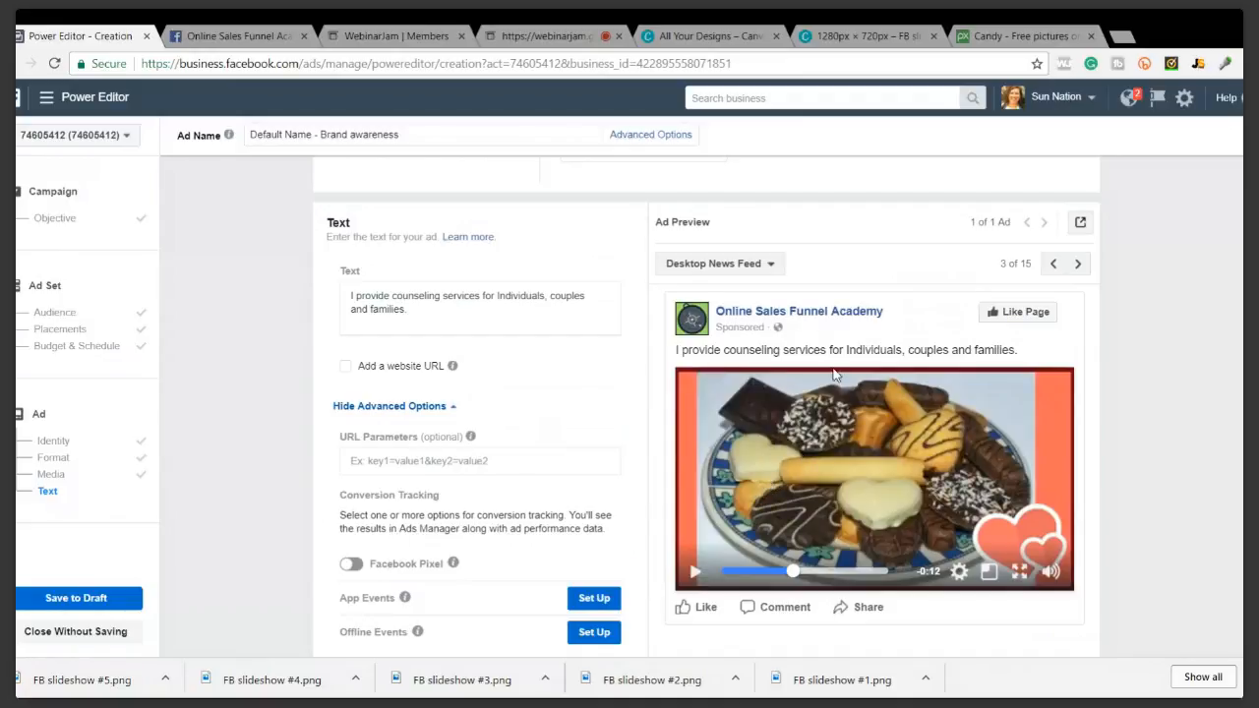
# Clear the existing counseling services message from the ad's text
pyautogui.moveTo(434, 295); pyautogui.dragTo(408, 309)
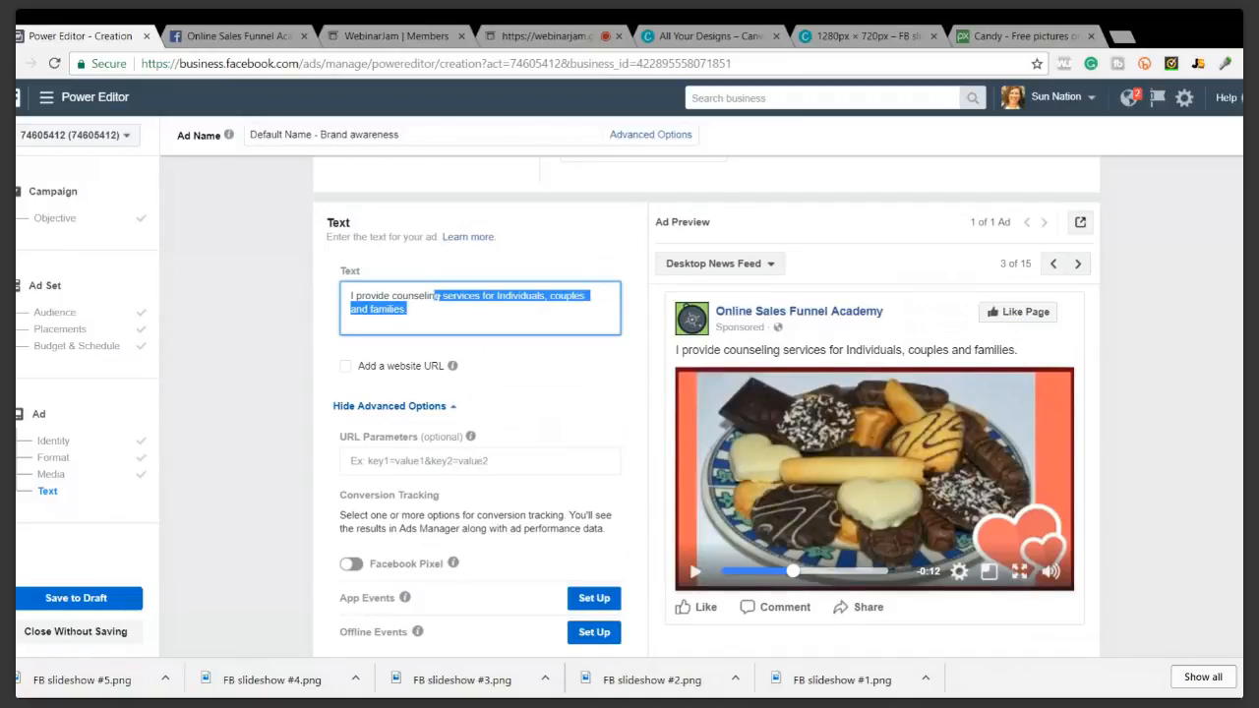
pyautogui.scroll(10, 440, 325)
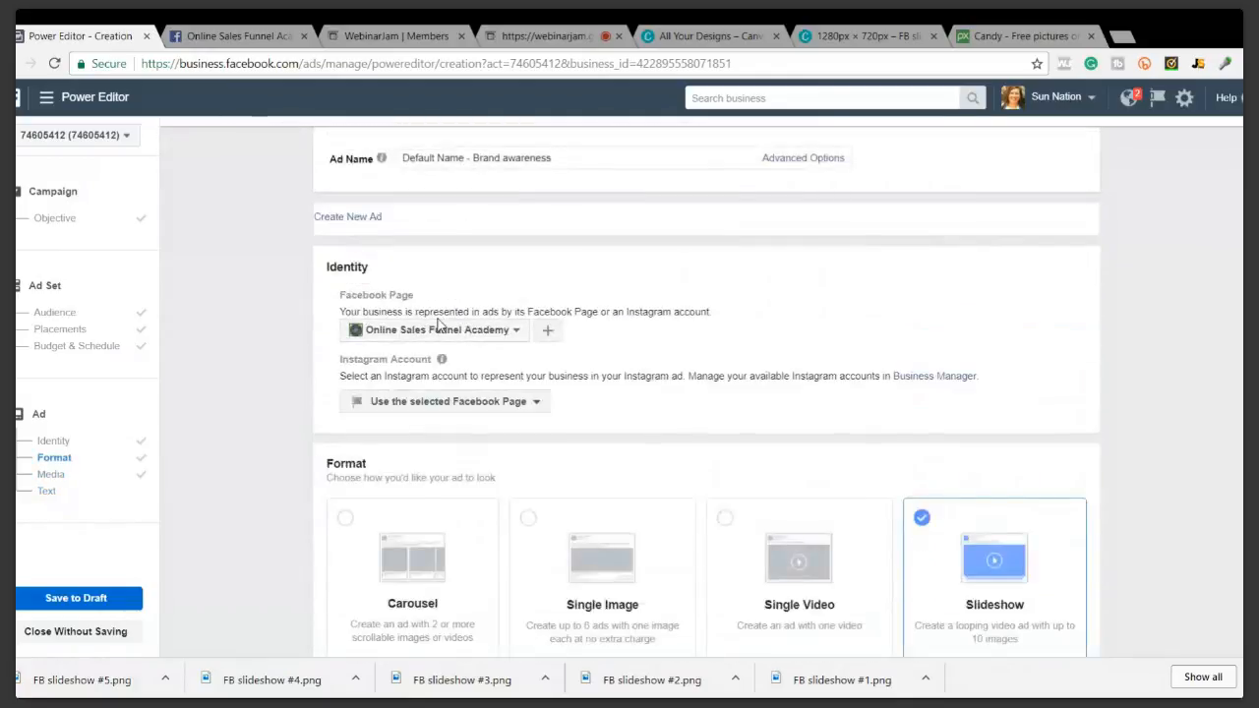
pyautogui.scroll(-10, 482, 428)
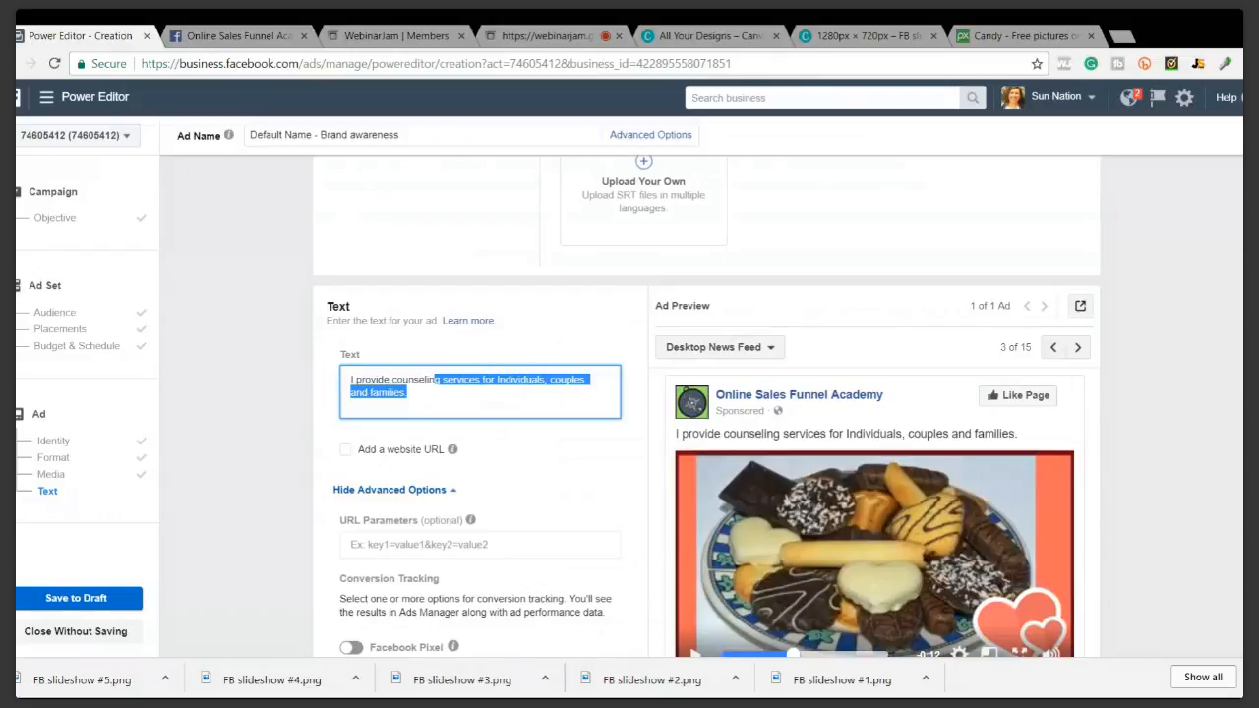
pyautogui.moveTo(403, 393); pyautogui.dragTo(354, 380)
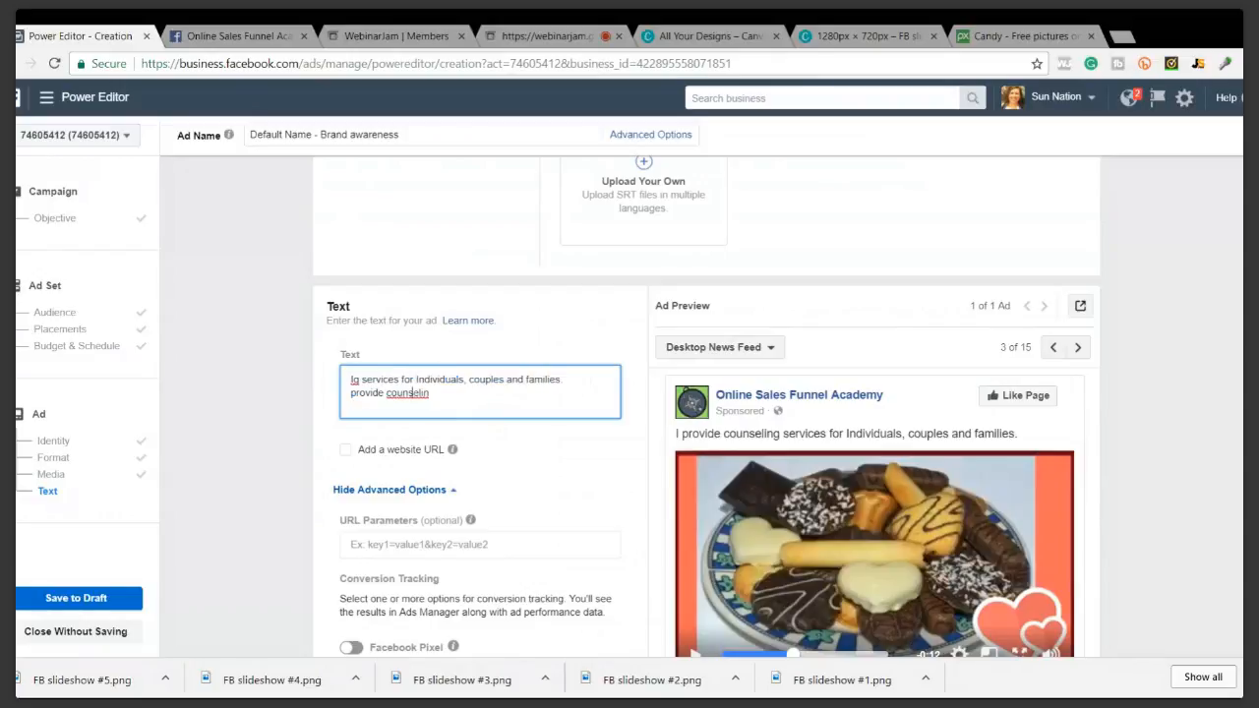
pyautogui.moveTo(428, 392); pyautogui.dragTo(351, 385)
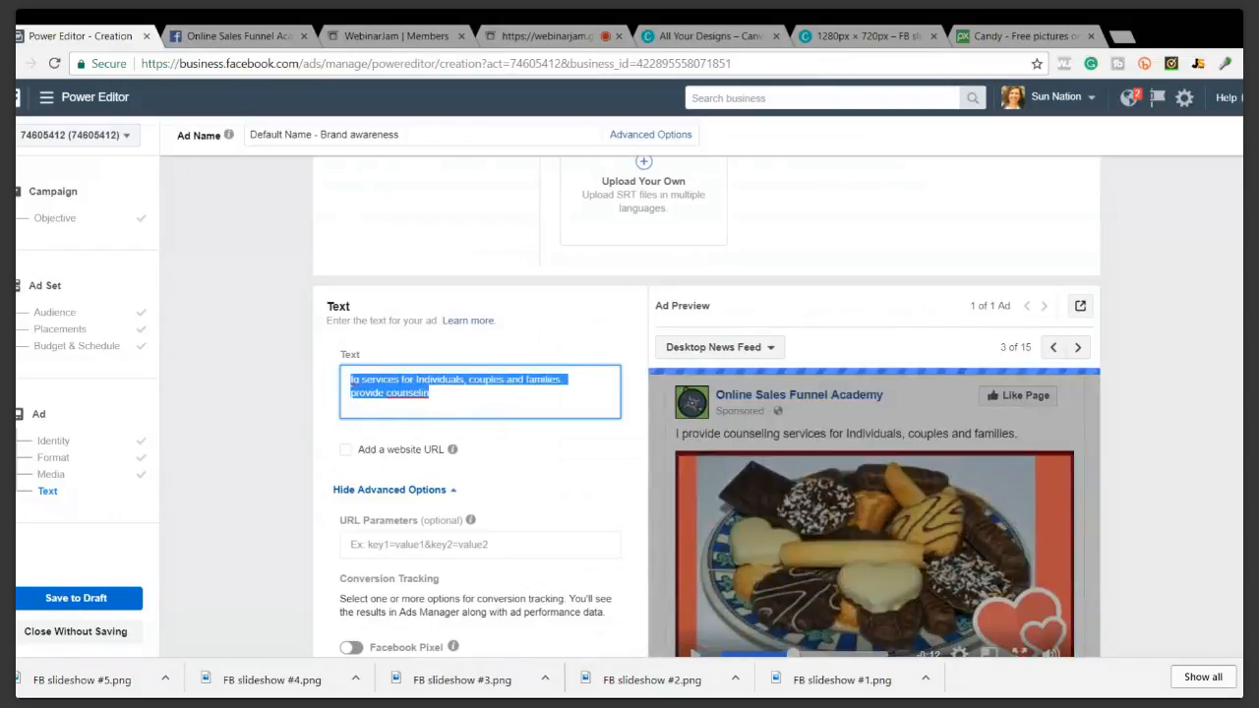
pyautogui.press('BackSpace')
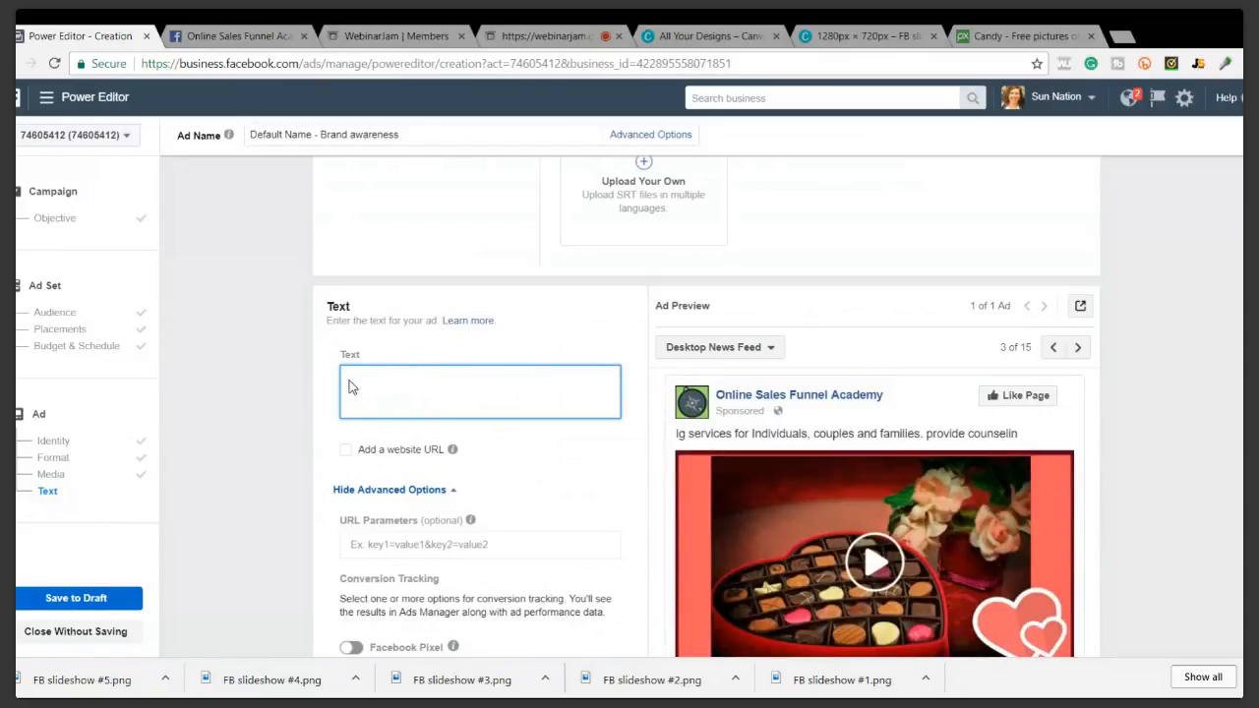
# Begin the new ad text with "Ready to surprise your favorite person with sweet treats? Be ready"
pyautogui.write('Ready to ')
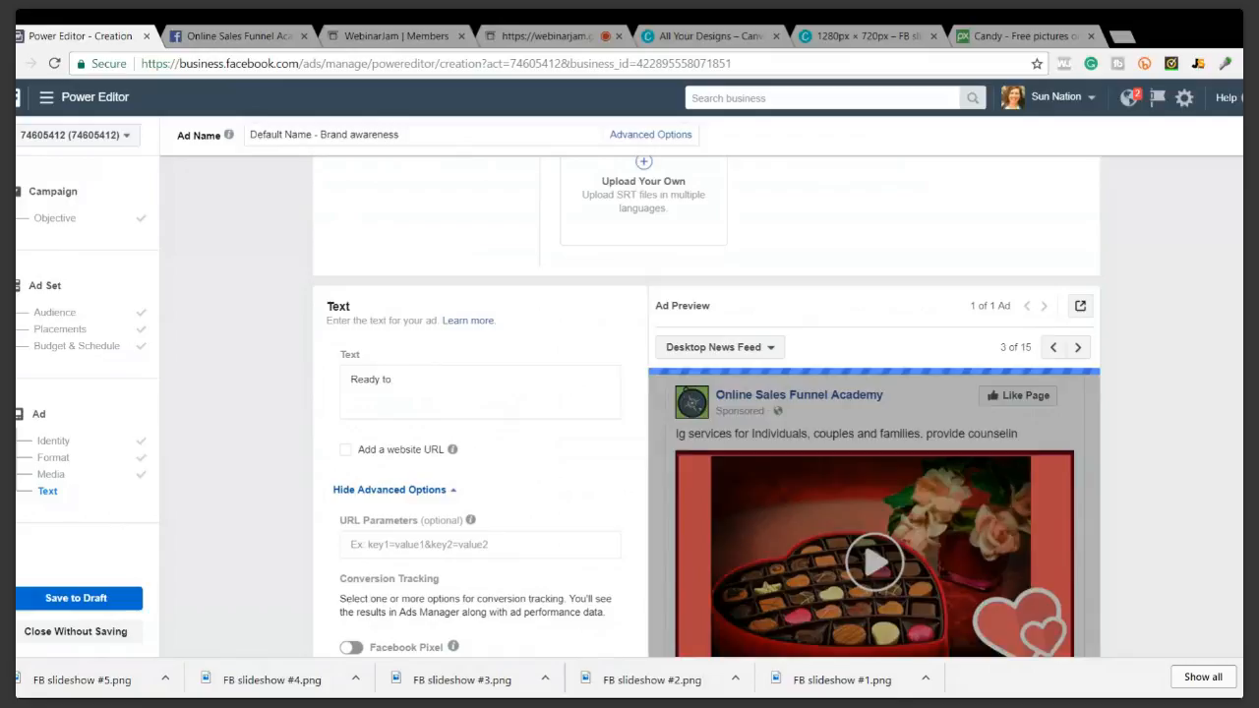
pyautogui.write('su')
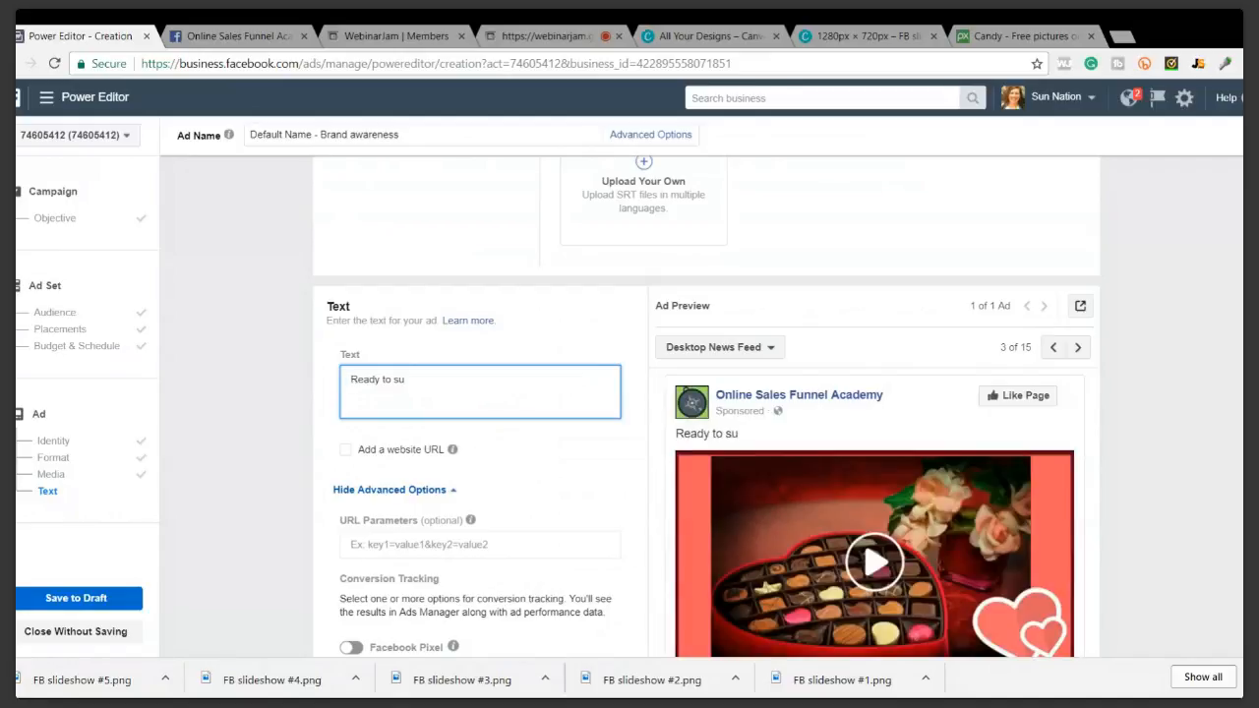
pyautogui.write('prise your')
pyautogui.write('favorite person with')
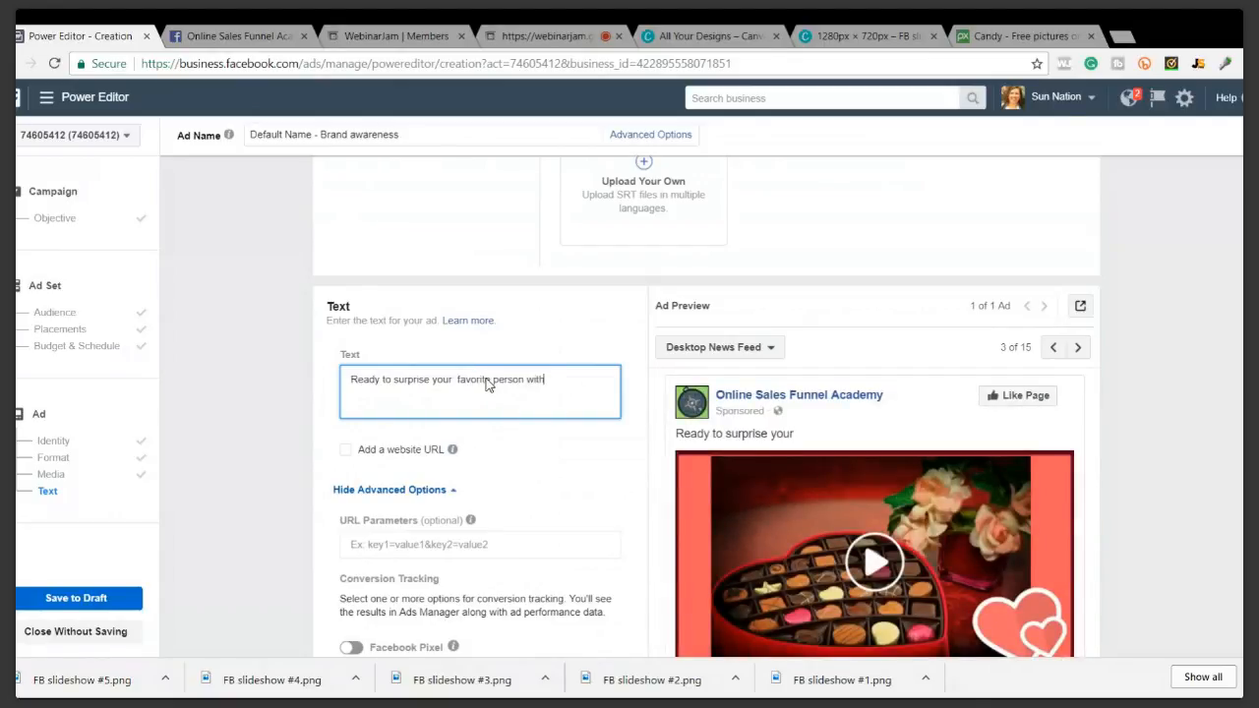
pyautogui.write(' sweet treats? Be ready')
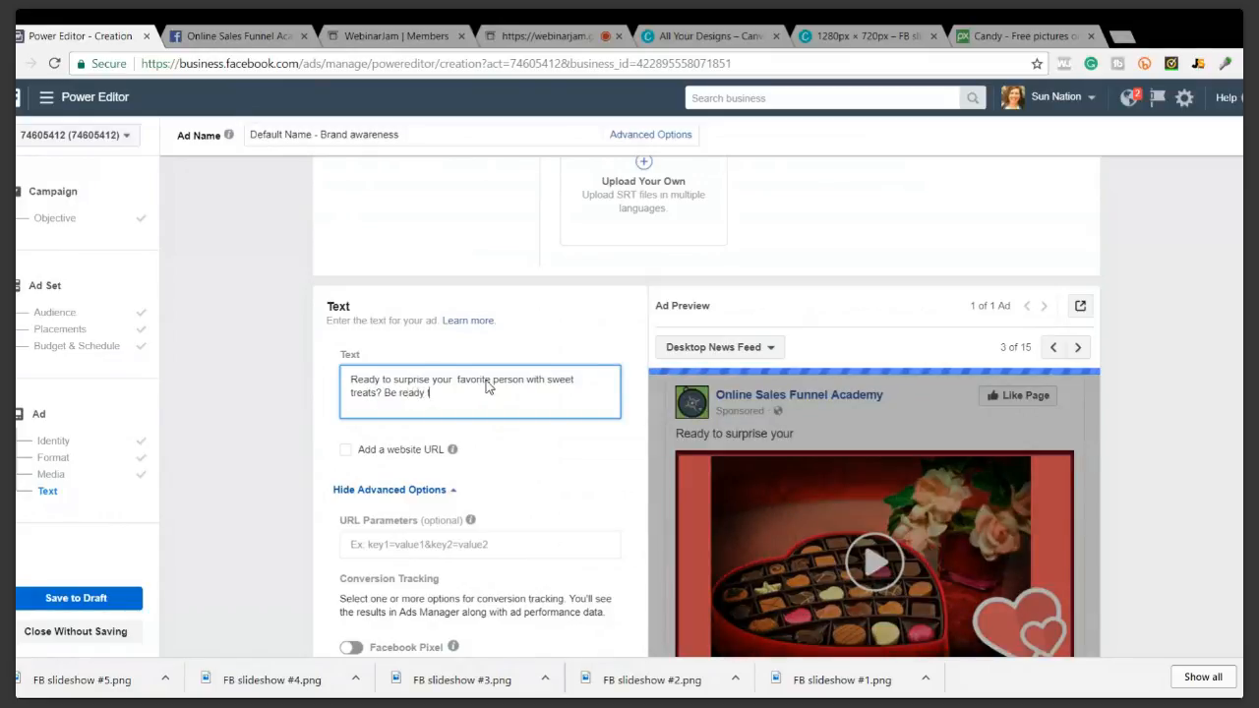
# Continue the ad text with "this Valentine's Day by placing an order from our store...click here to place your online order today!"
pyautogui.write(' the')
pyautogui.press('BackSpace')
pyautogui.write('is')
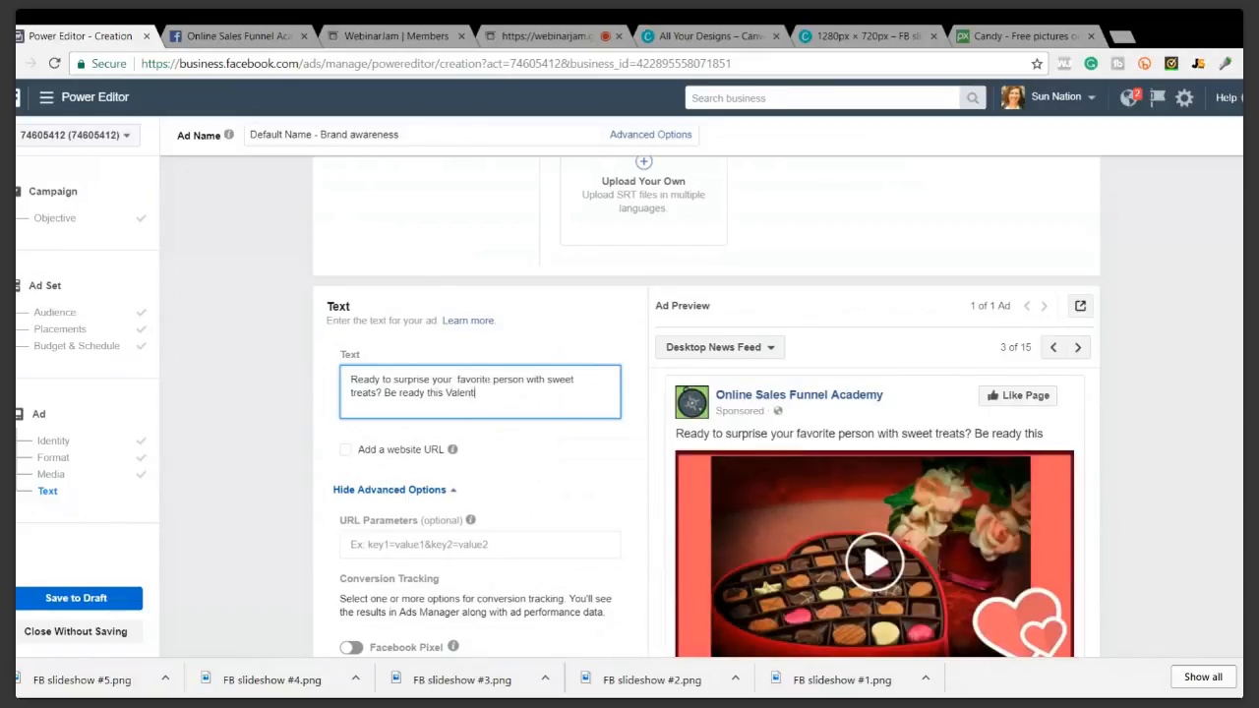
pyautogui.write("Valentine's D")
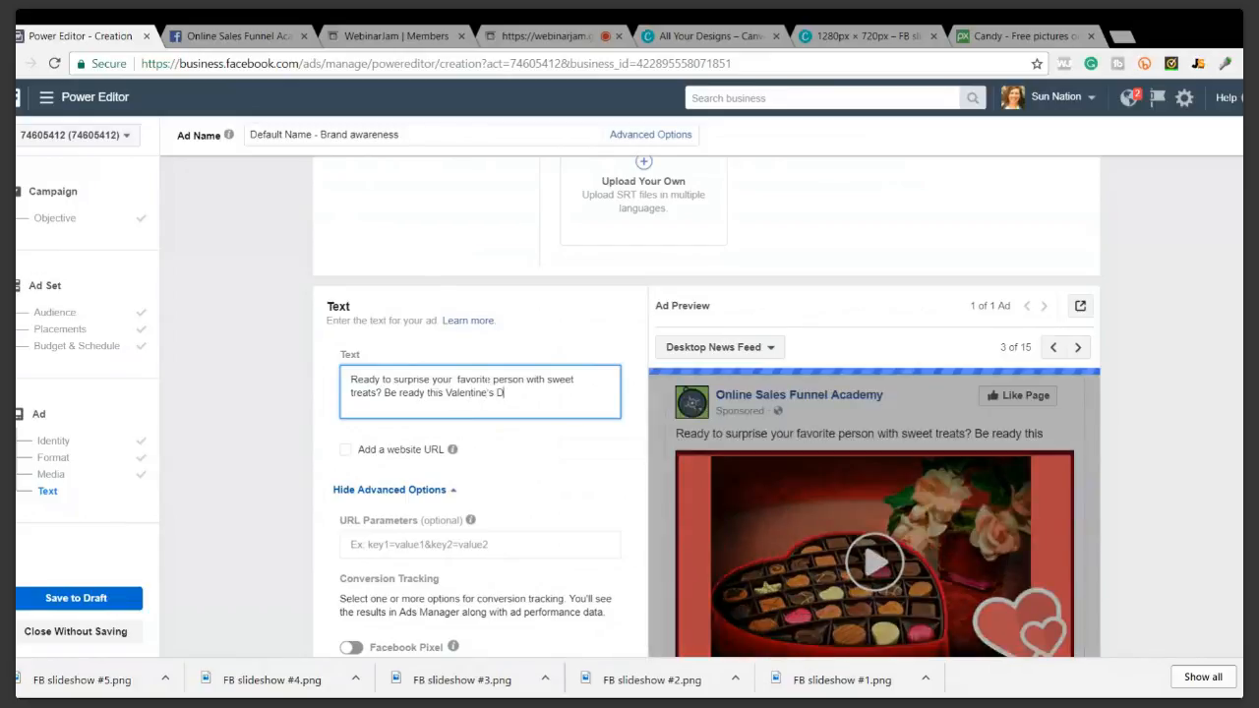
pyautogui.write('ay by placing ')
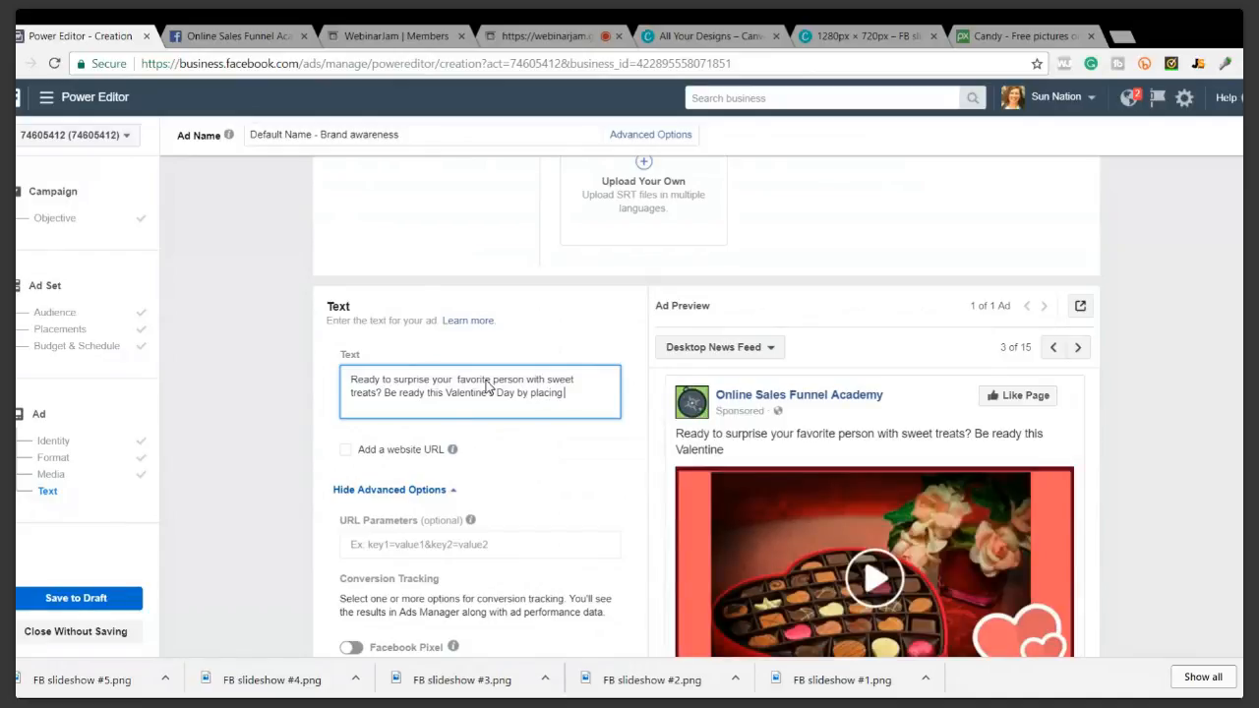
pyautogui.write('an order from')
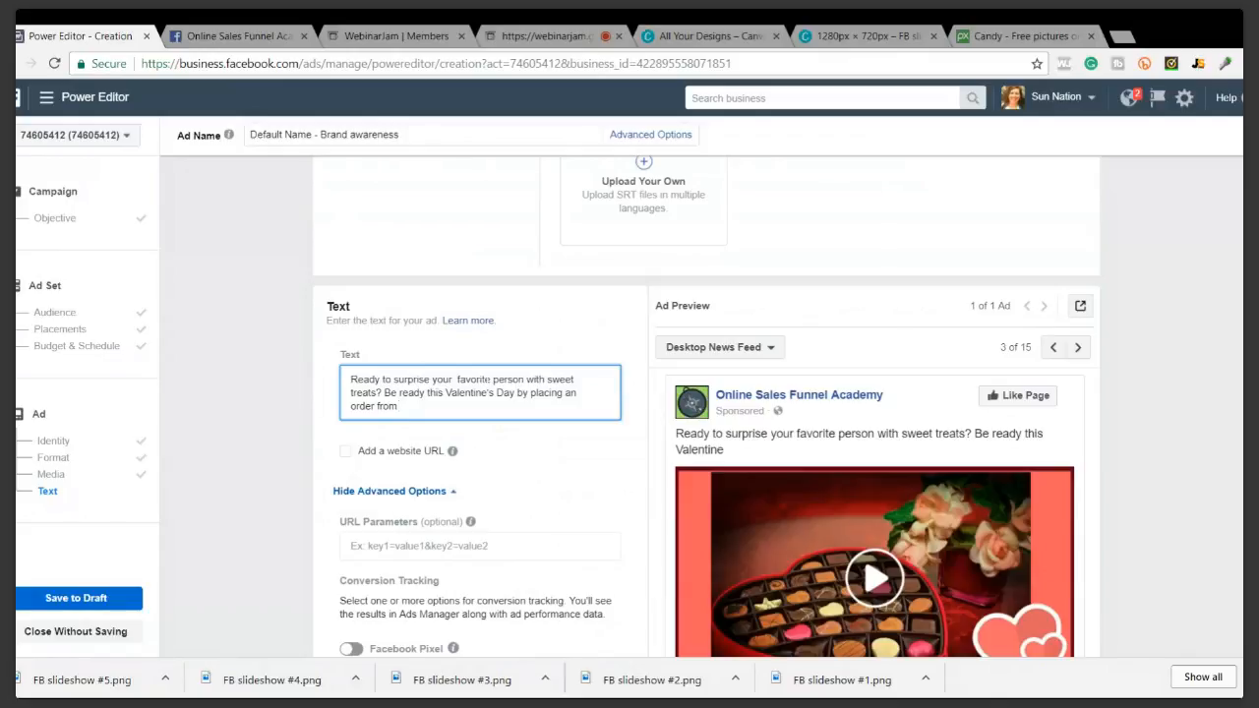
pyautogui.write(' our store...click here to pl')
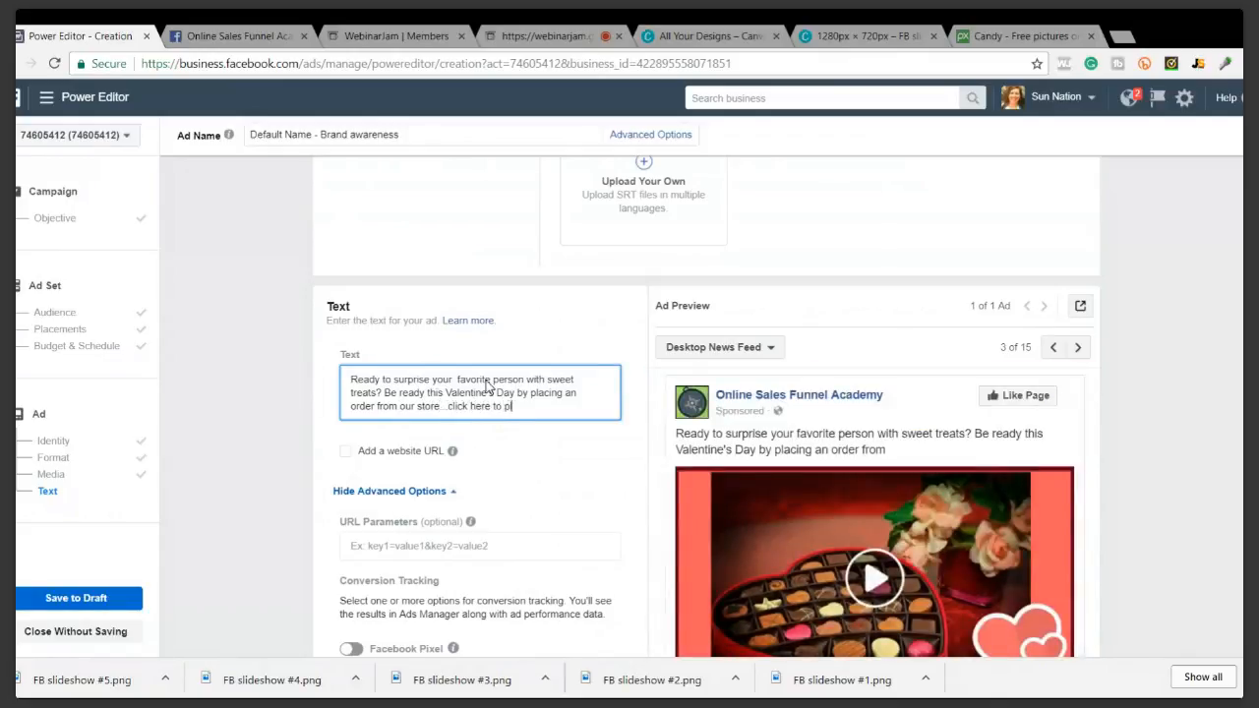
pyautogui.write('ace your online order today')
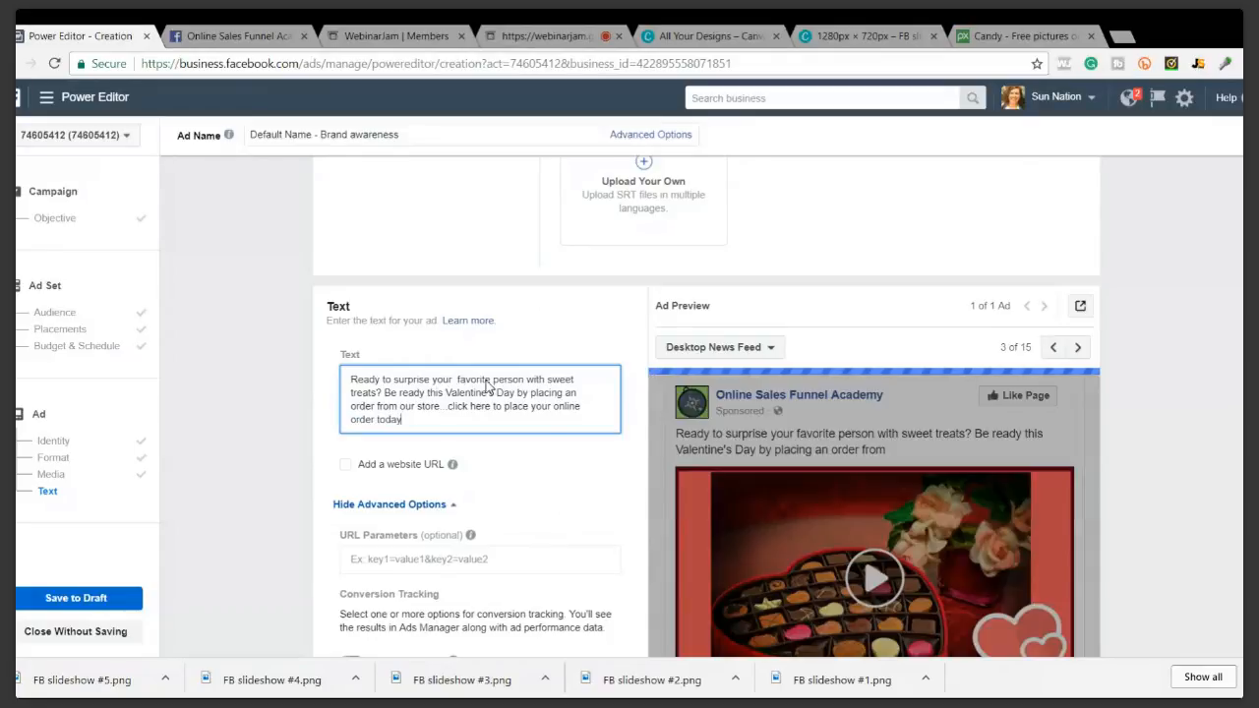
pyautogui.write('!')
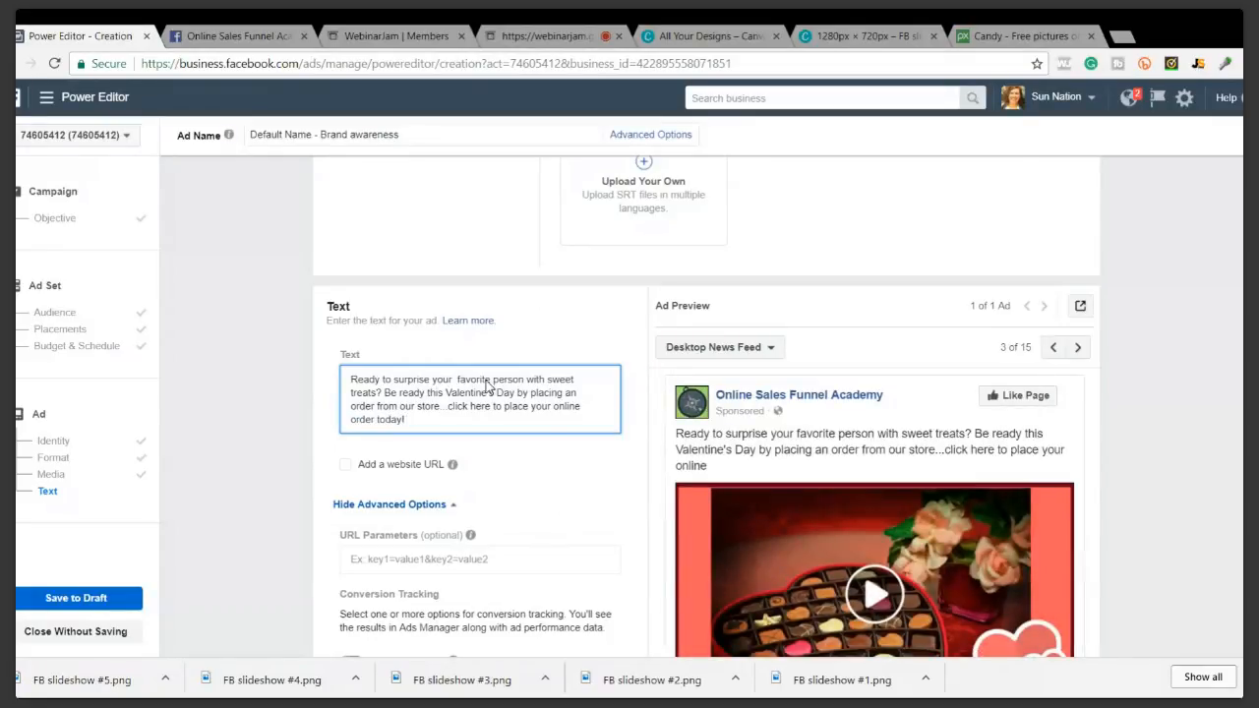
# Append a "url: .........." placeholder to the ad text and copy the Online Sales Funnel Academy Facebook page's web address
pyautogui.write(' url: ..........')
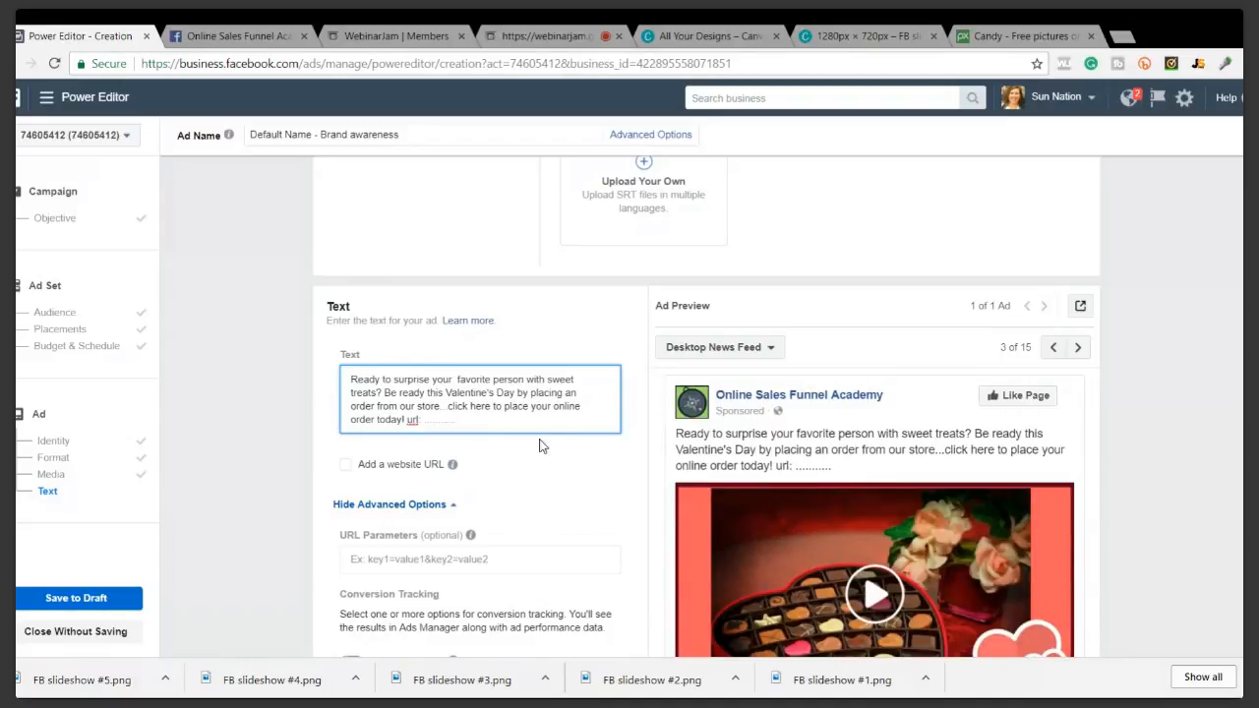
pyautogui.click(216, 35)
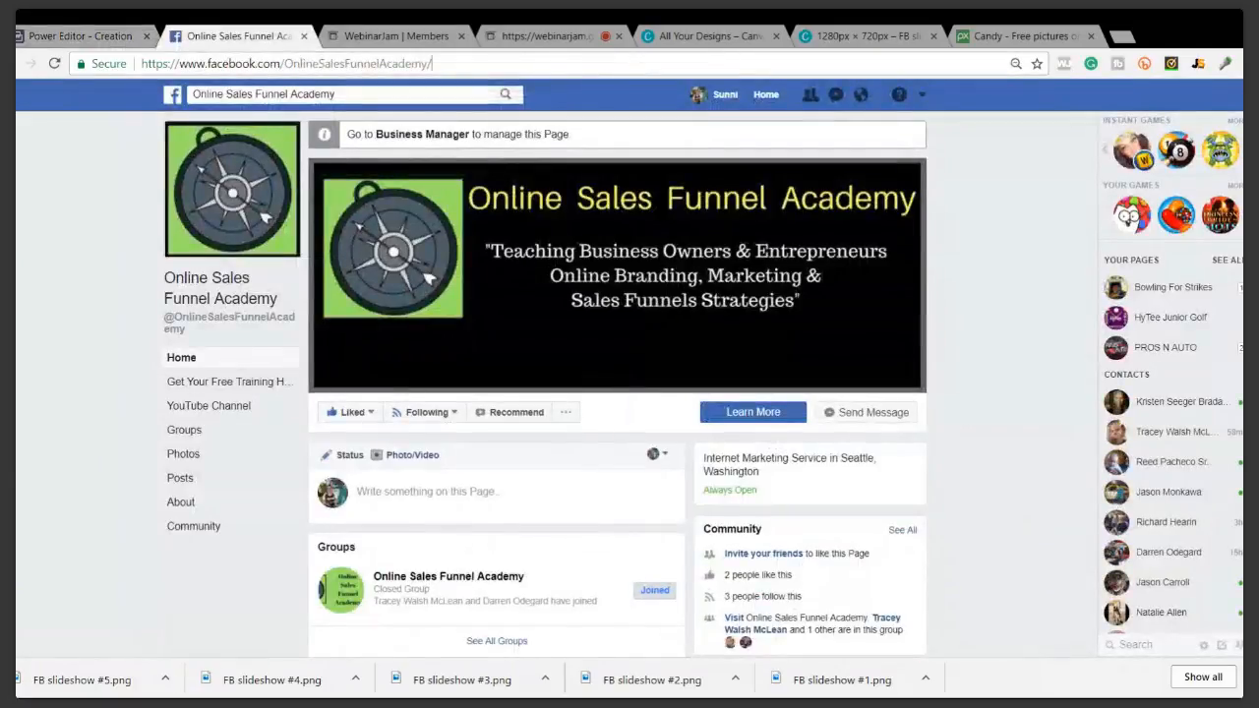
pyautogui.click(433, 63)
pyautogui.hotkey('ctrl', 'c')
# Back in Power Editor, replace the url placeholder with the copied page address and insert "CLICK HERE" and a line break before it
pyautogui.click(85, 37)
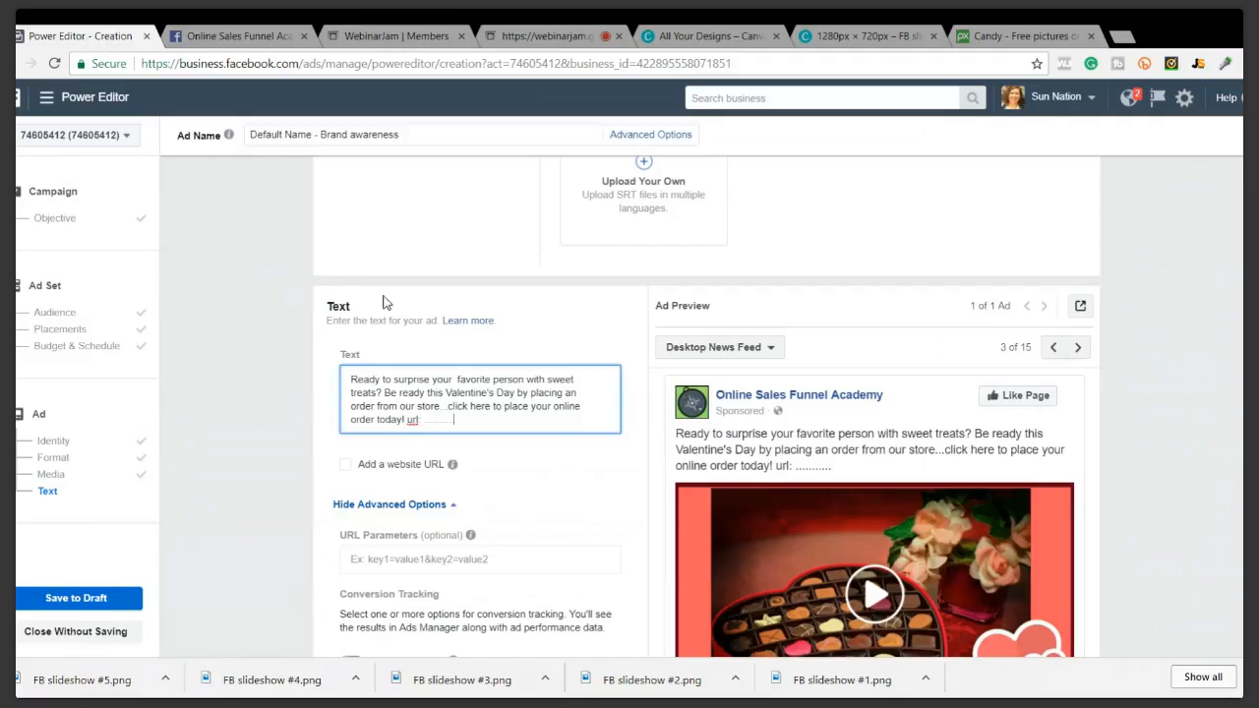
pyautogui.moveTo(407, 419); pyautogui.dragTo(455, 419)
pyautogui.hotkey('ctrl', 'v')
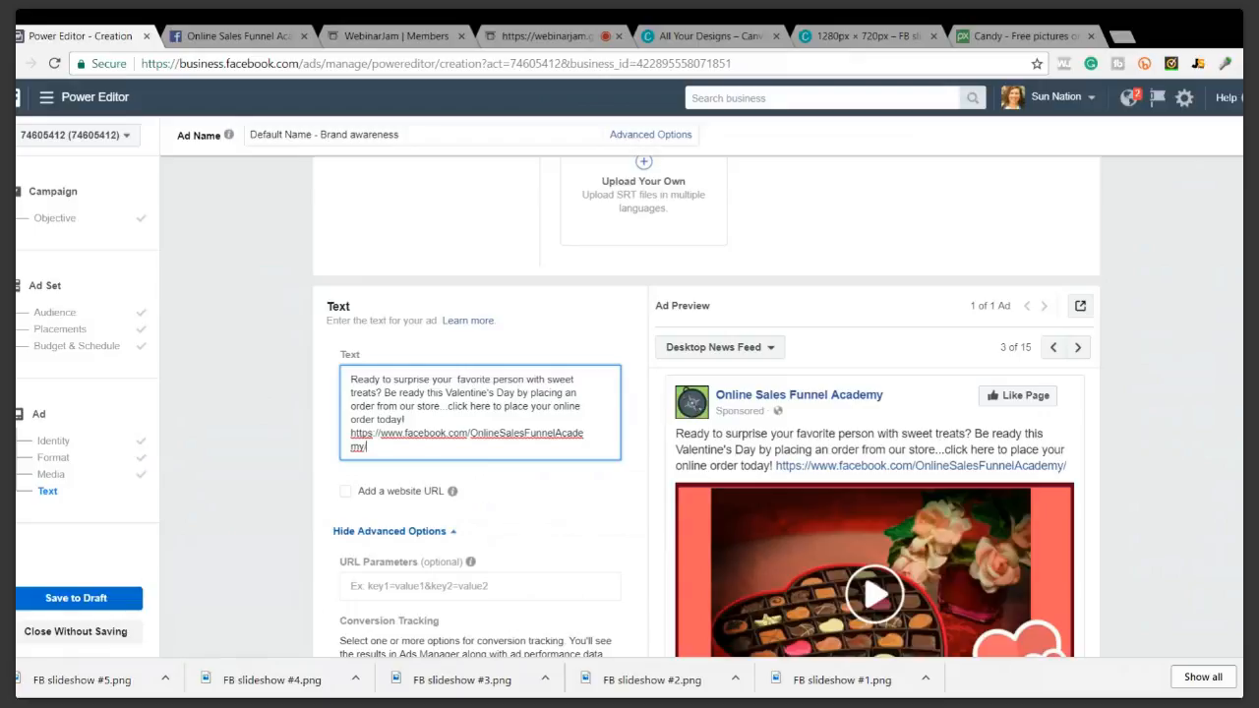
pyautogui.write('CLICK HERE')
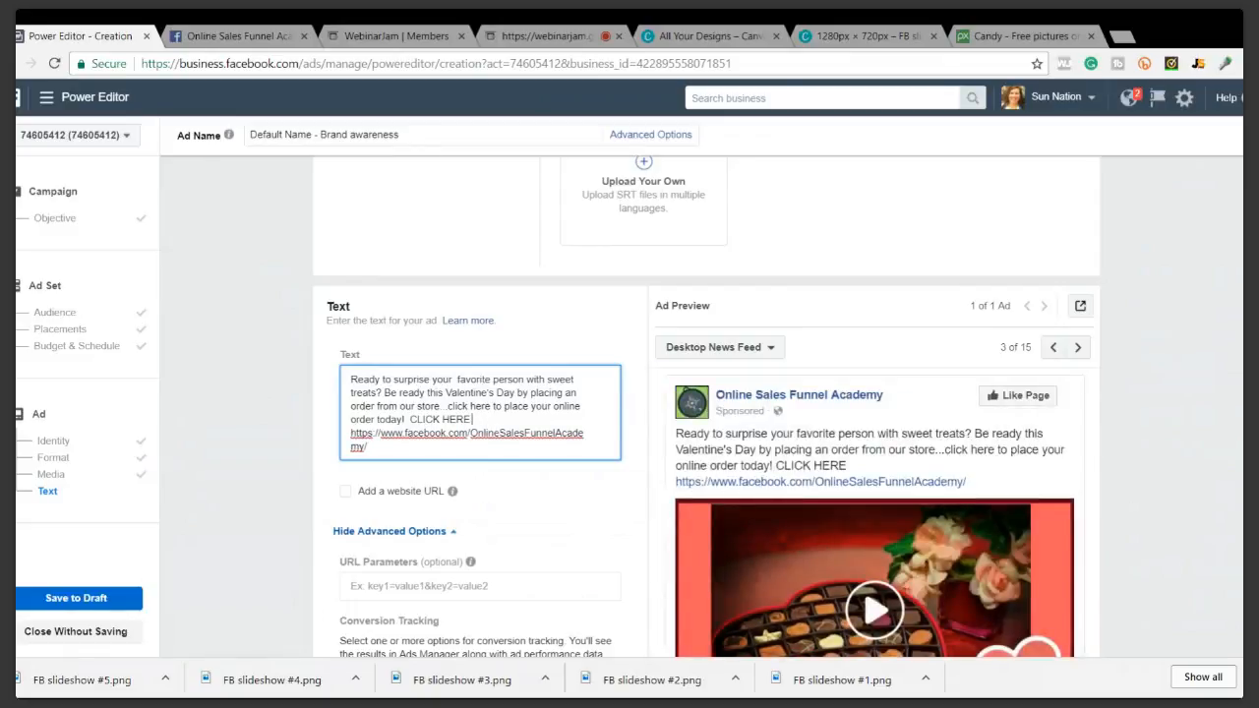
pyautogui.press('Return')
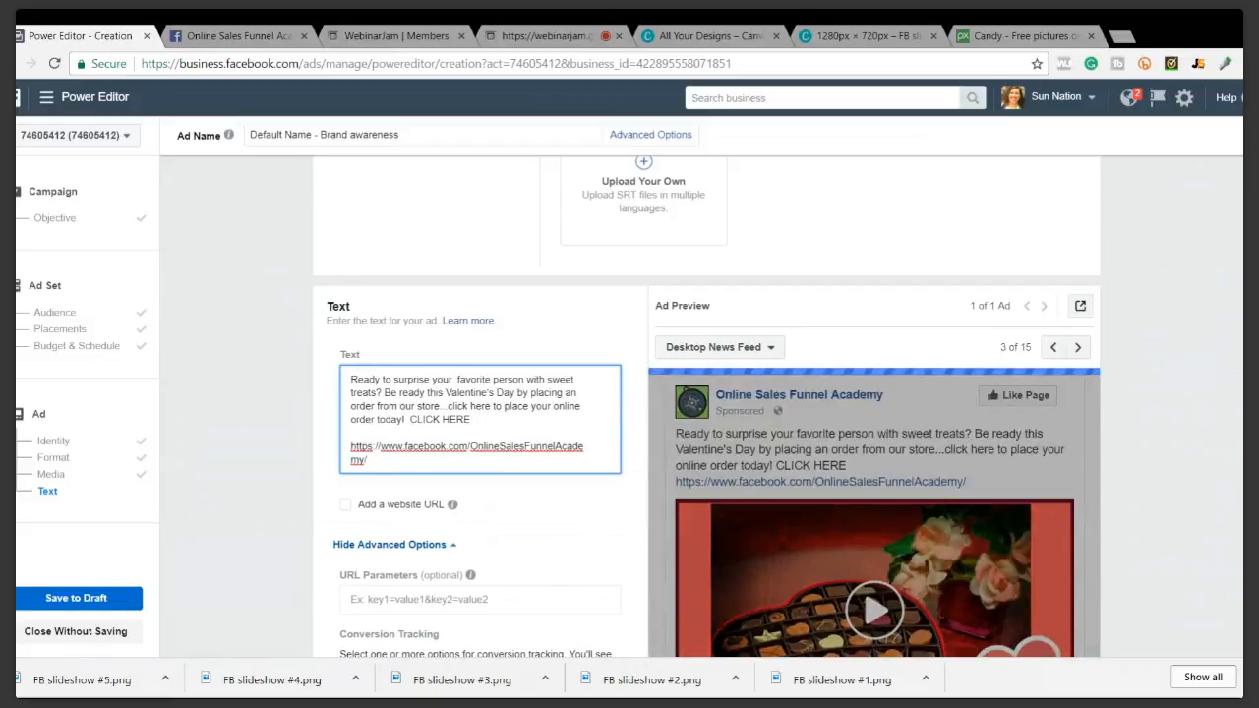
# Add a line break after the page address in the ad text and play the slideshow in the Desktop News Feed preview
pyautogui.press('Return')
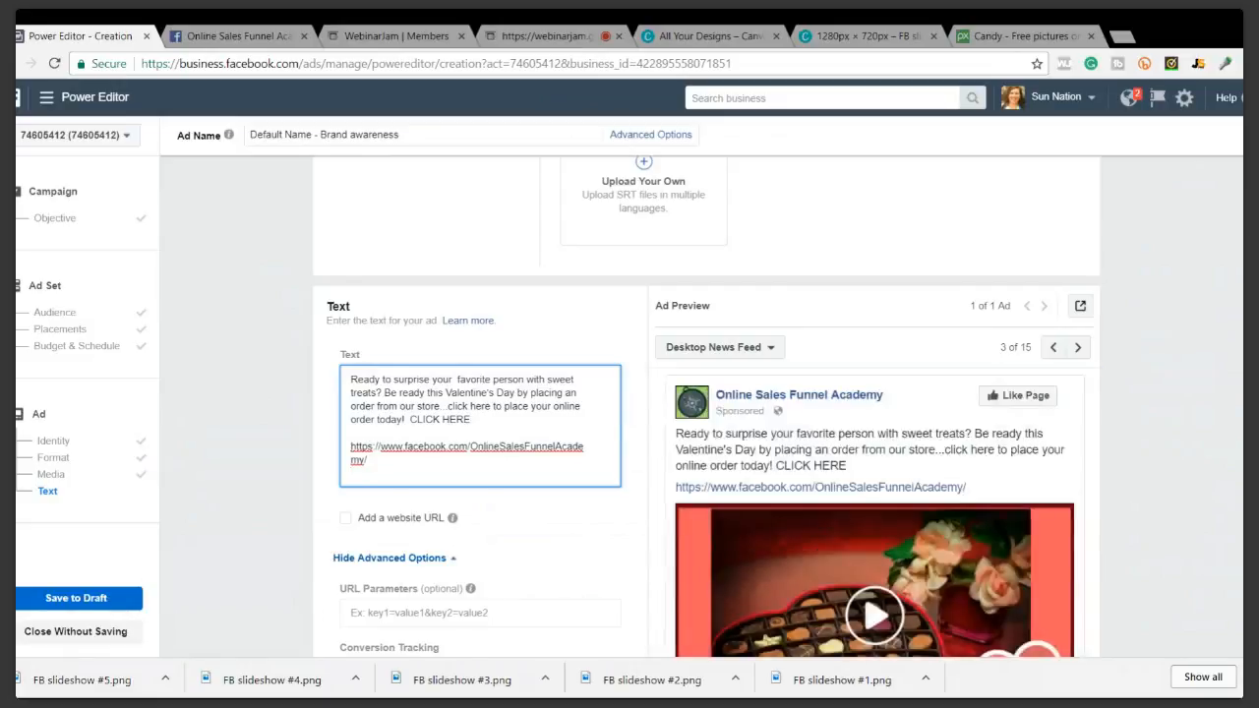
pyautogui.scroll(-2, 491, 413)
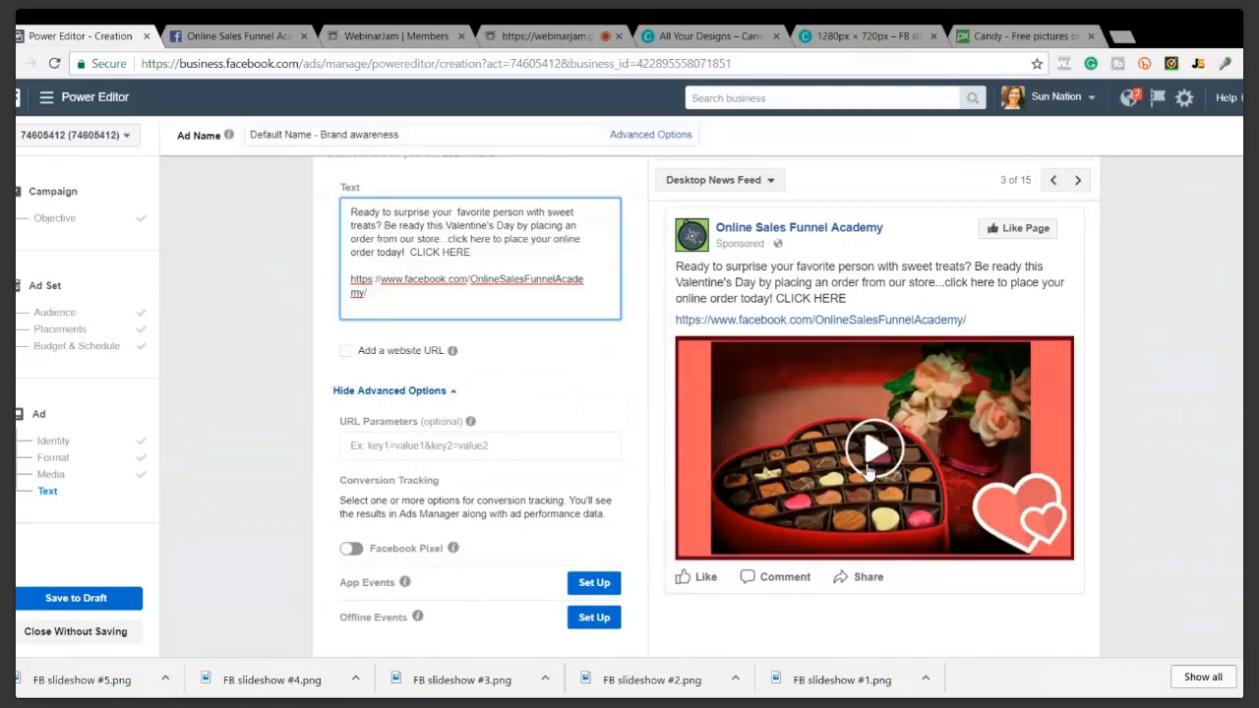
pyautogui.scroll(-1, 859, 472)
pyautogui.scroll(3, 859, 472)
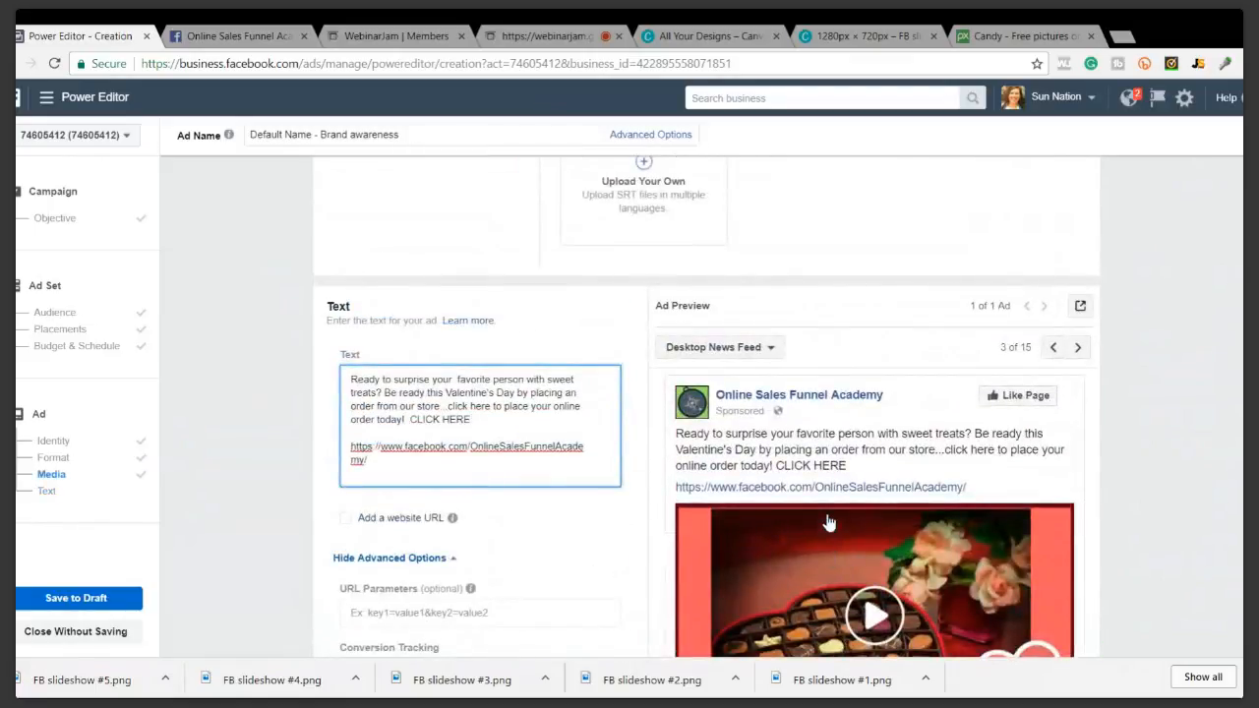
pyautogui.scroll(-4, 829, 523)
pyautogui.click(876, 387)
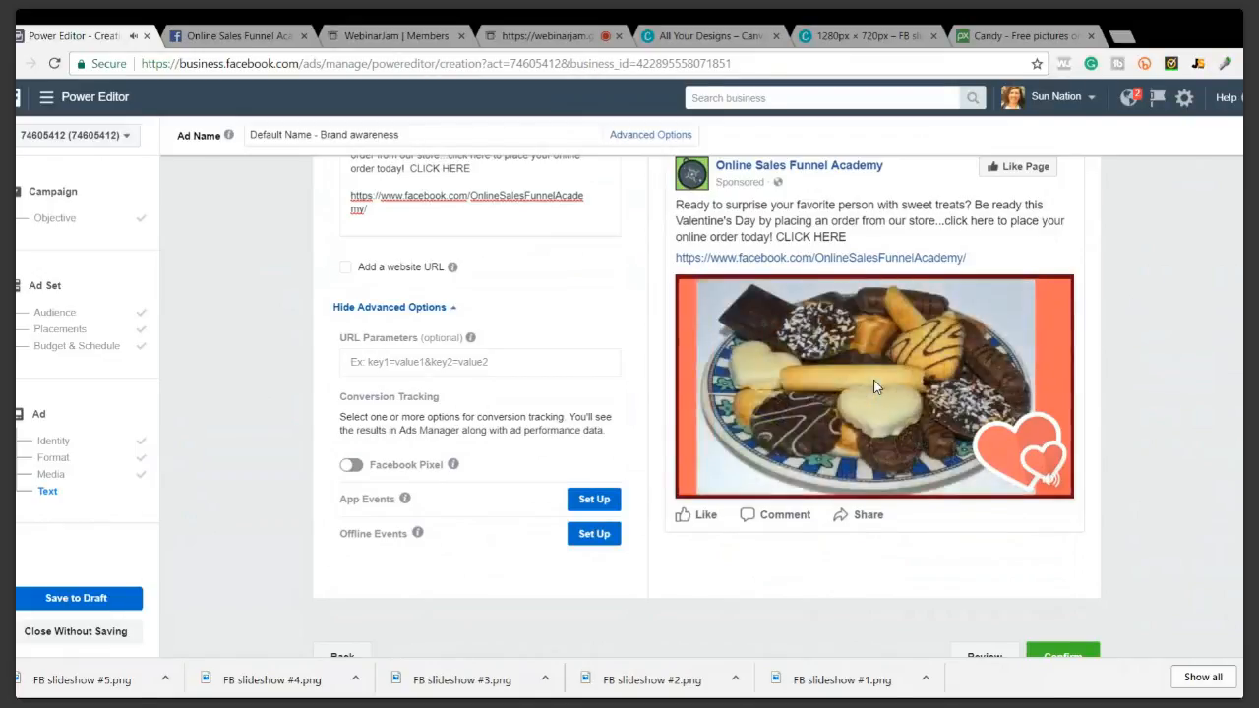
pyautogui.moveTo(768, 432)
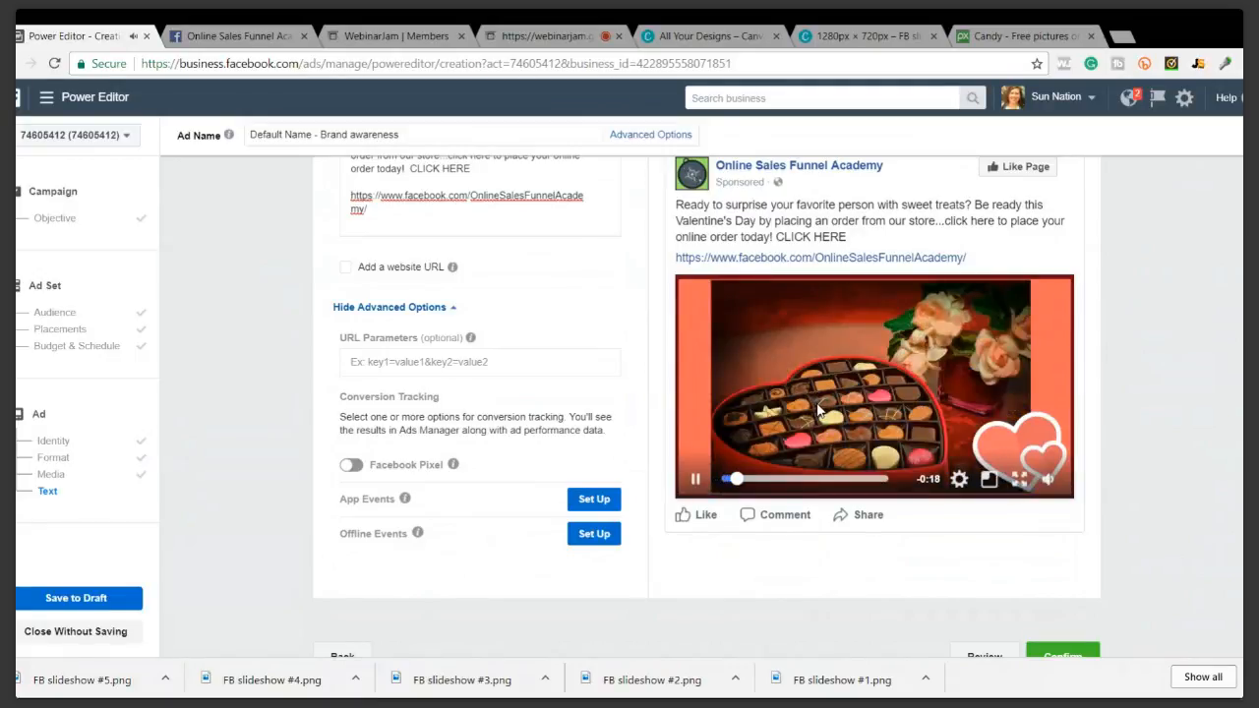
# Close the two Canva tabs and the Pixabay candy pictures tab
pyautogui.click(551, 36)
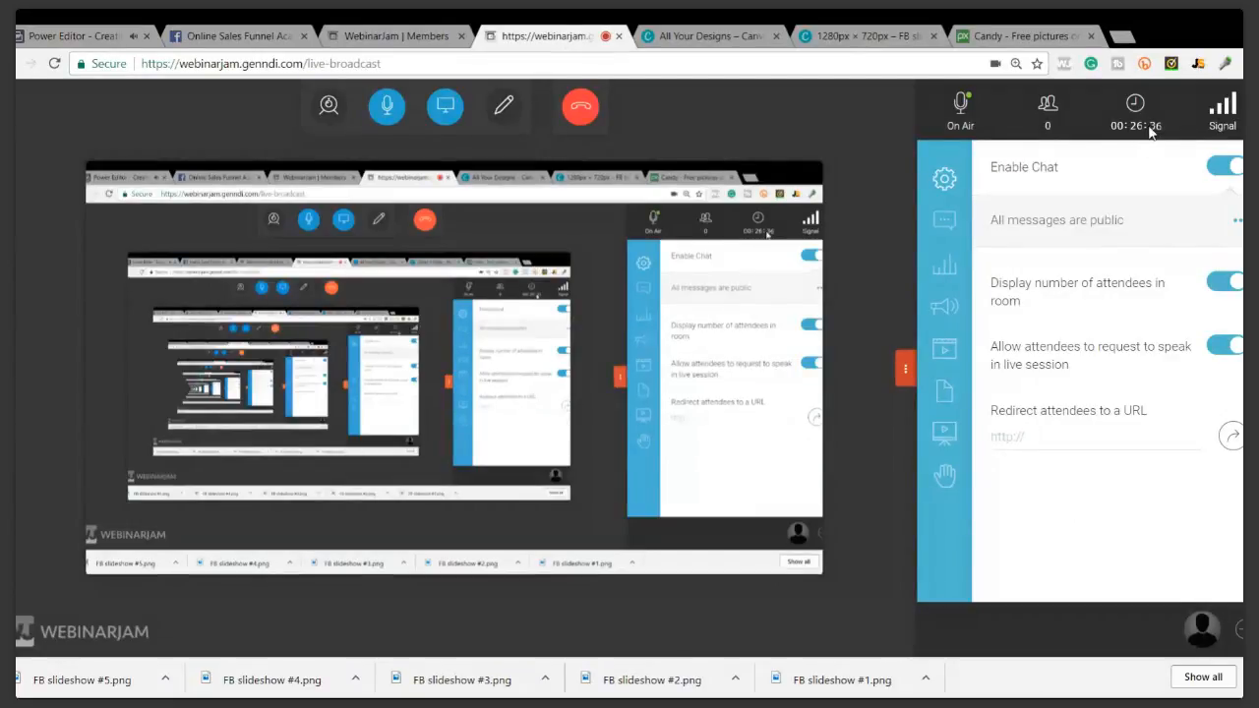
pyautogui.click(718, 41)
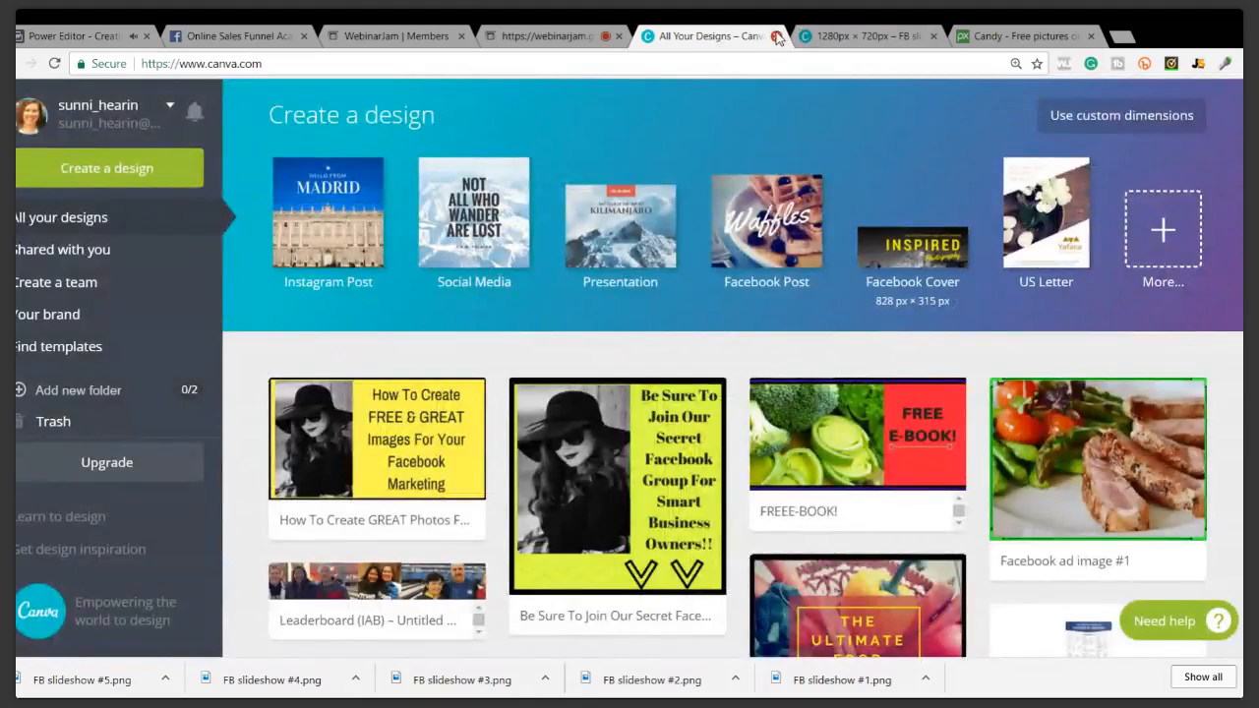
pyautogui.click(777, 37)
pyautogui.click(776, 37)
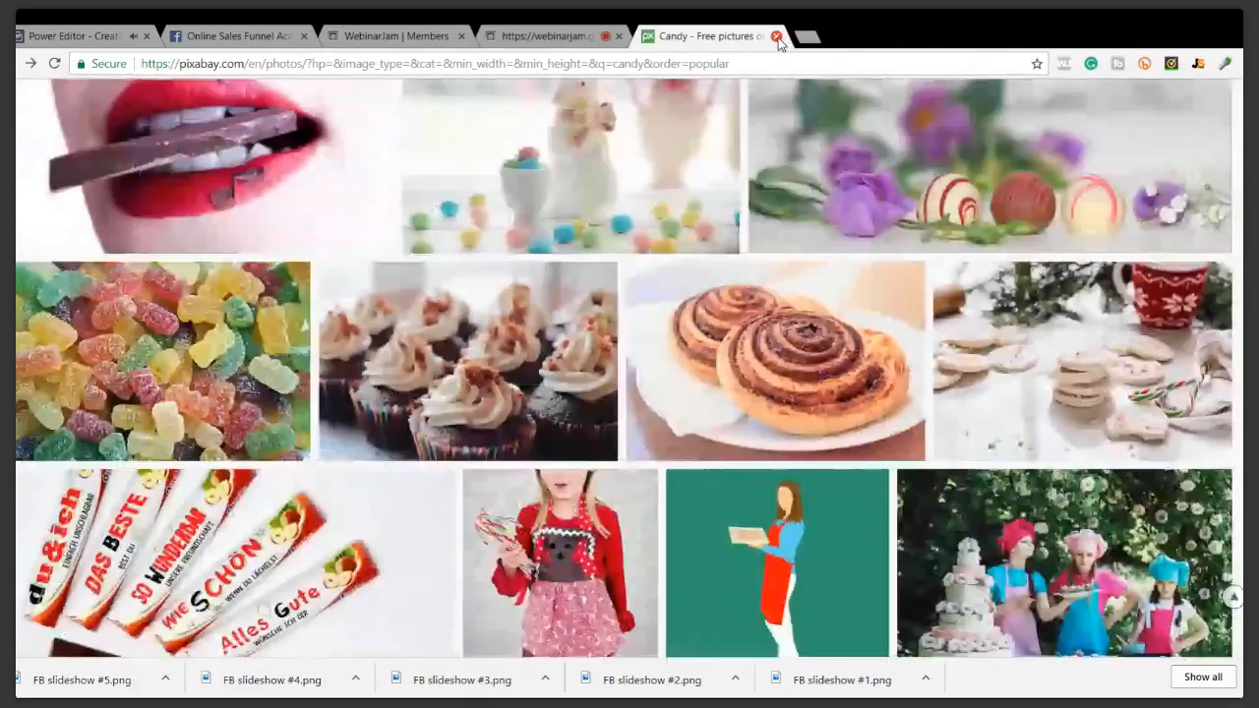
pyautogui.click(776, 36)
pyautogui.click(403, 37)
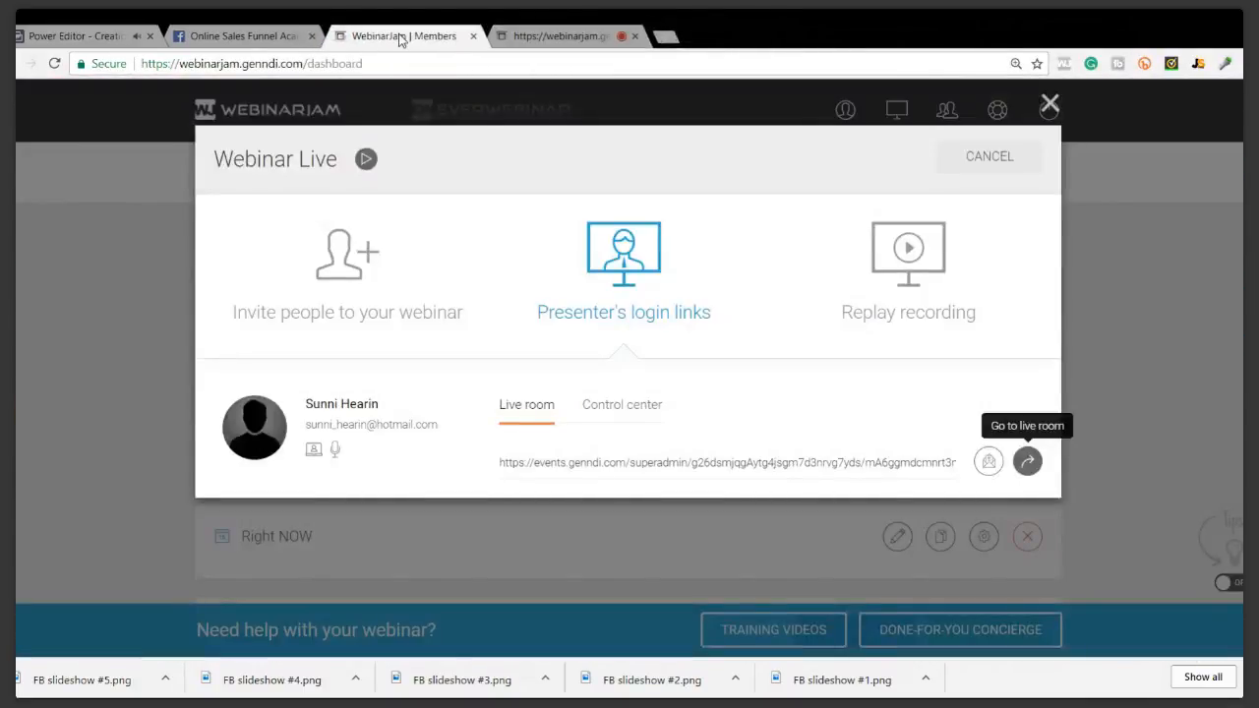
pyautogui.click(228, 37)
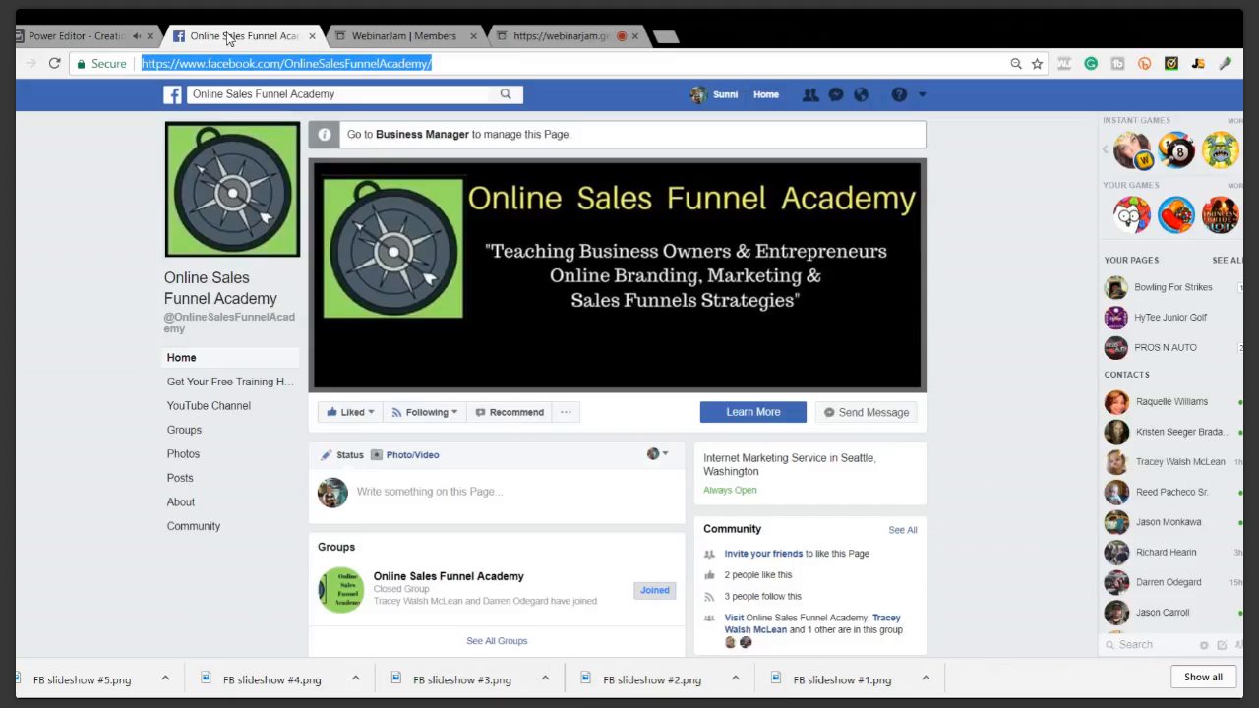
pyautogui.click(99, 37)
pyautogui.click(399, 37)
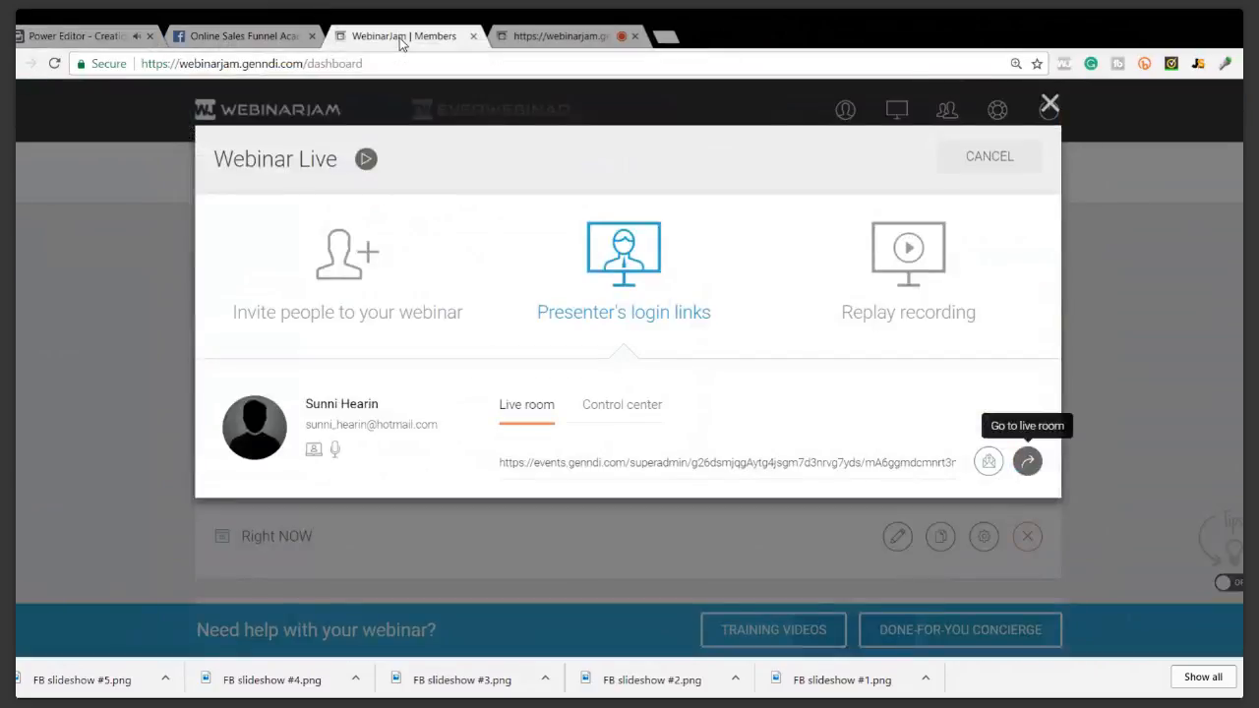
pyautogui.click(547, 37)
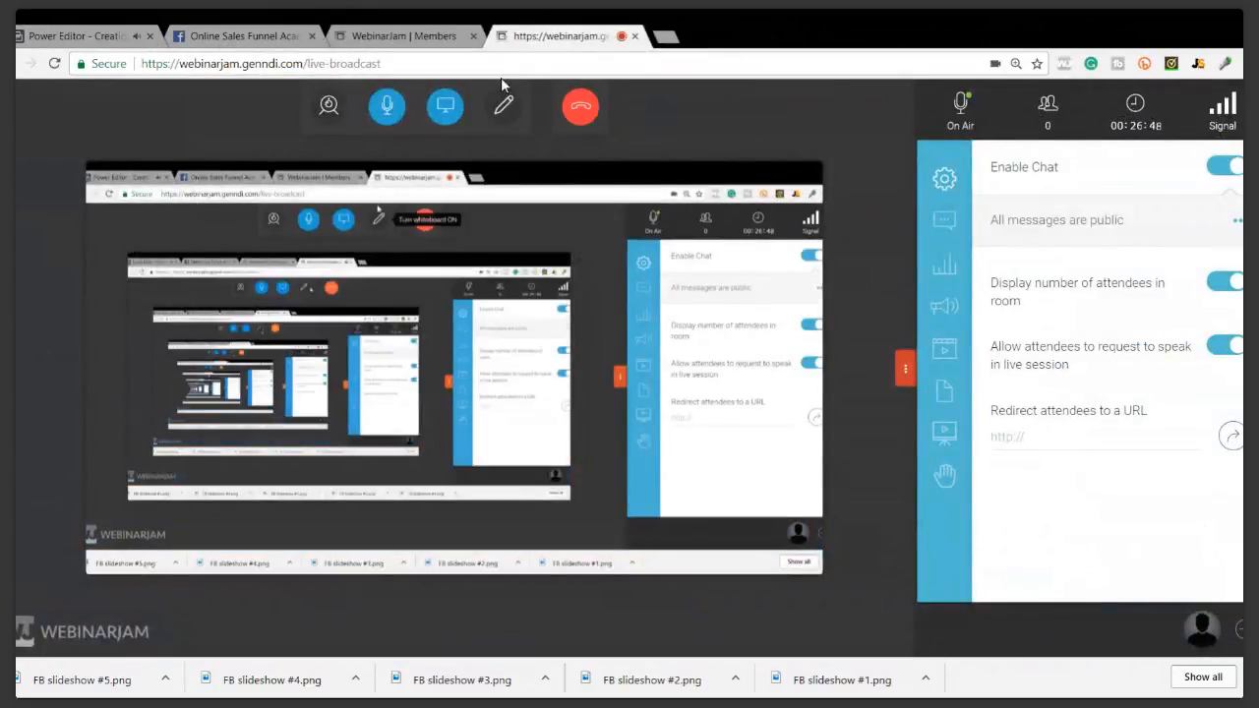
pyautogui.click(242, 39)
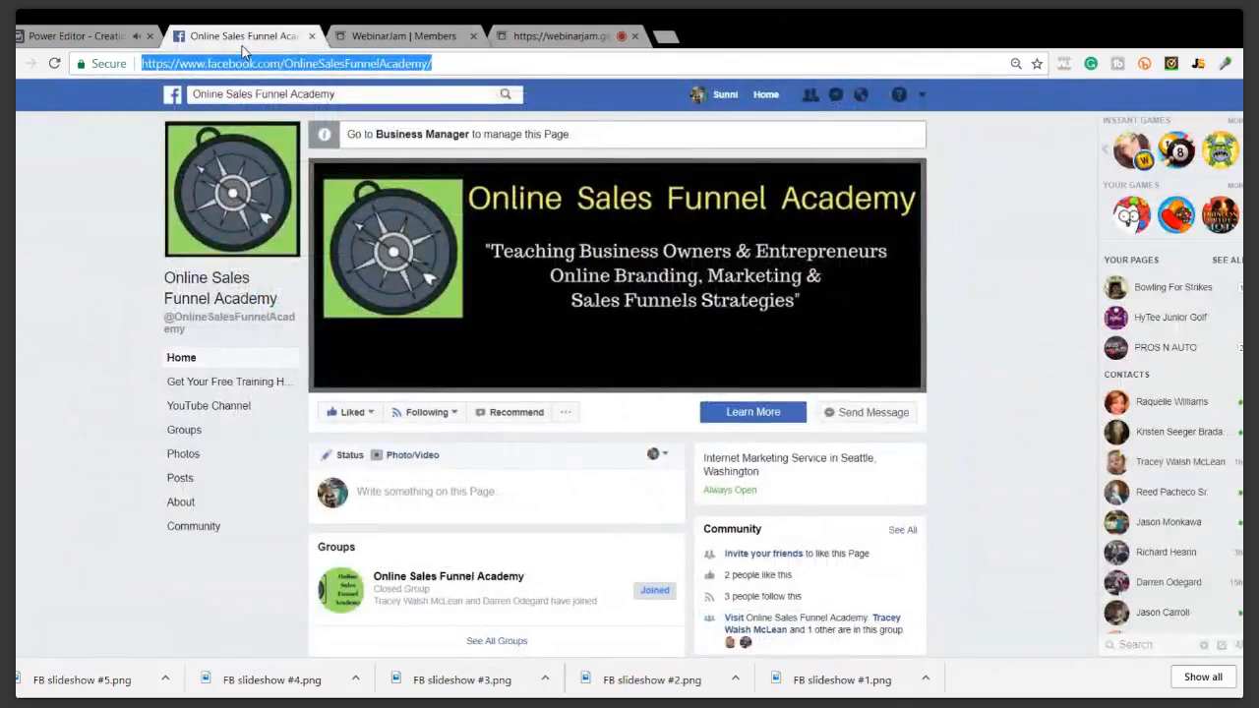
# Return to Power Editor, pause the slideshow preview and review the ad's text, link and video down to the confirmation options
pyautogui.click(49, 36)
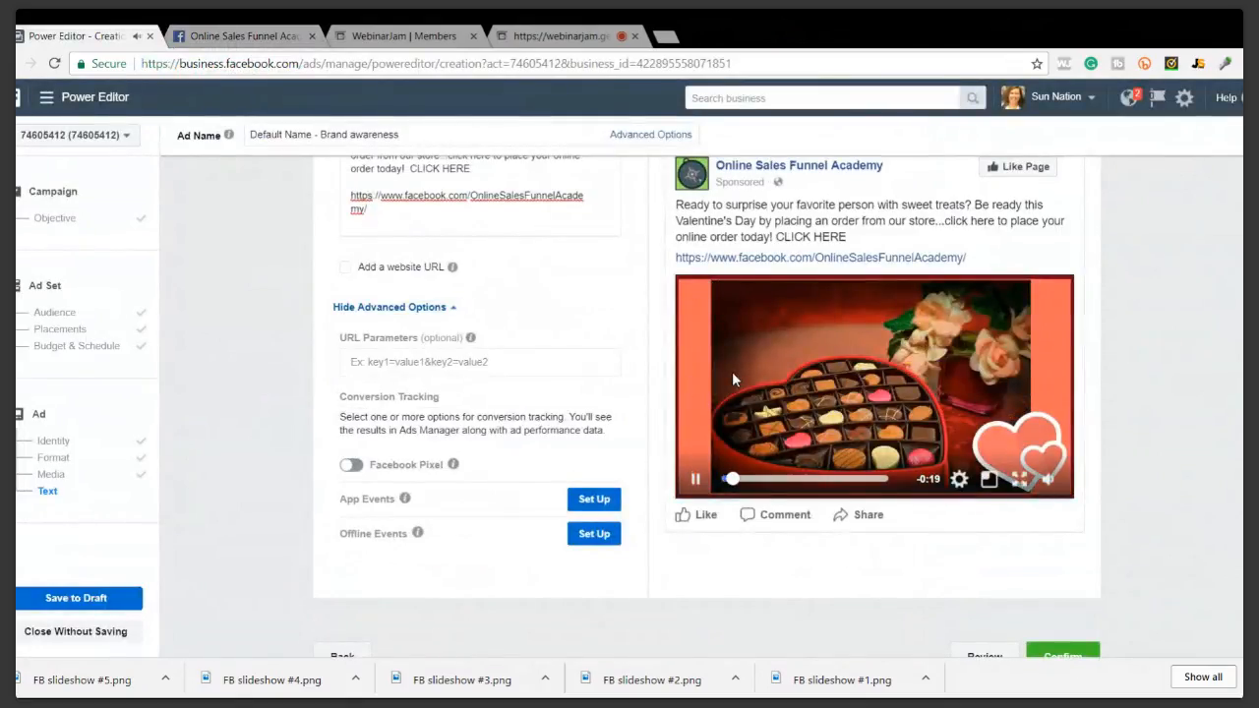
pyautogui.scroll(1, 856, 360)
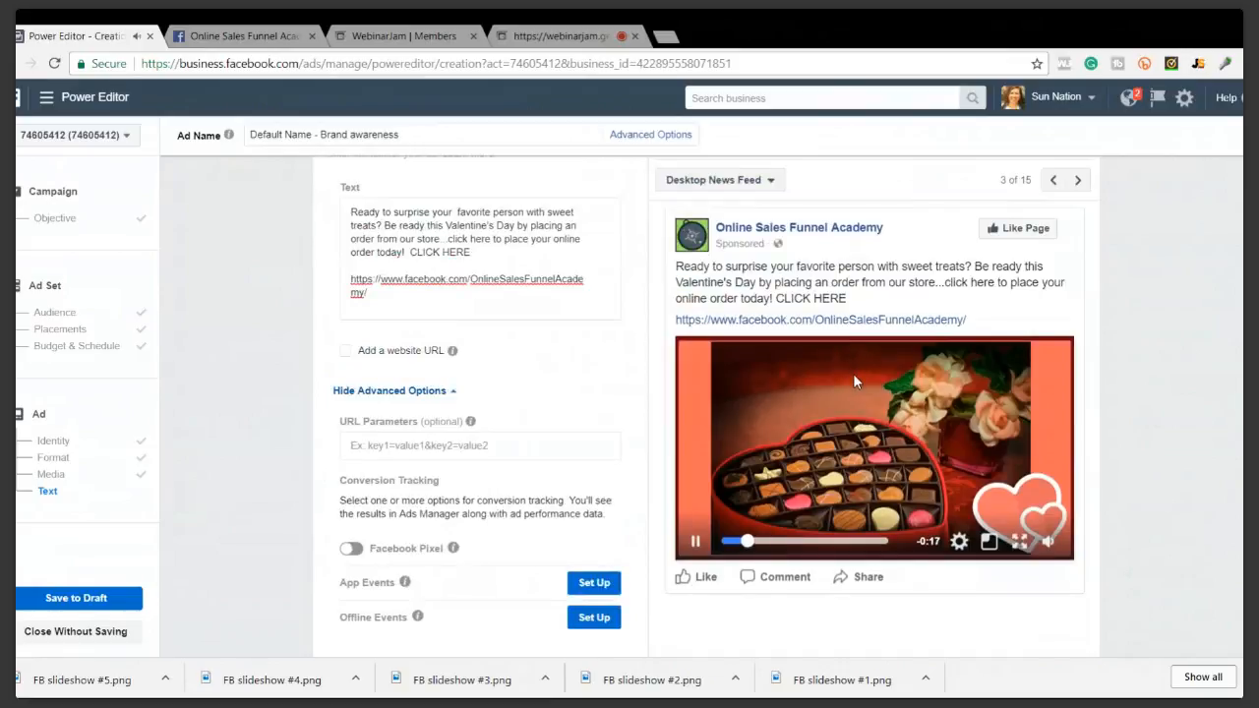
pyautogui.scroll(-1, 829, 372)
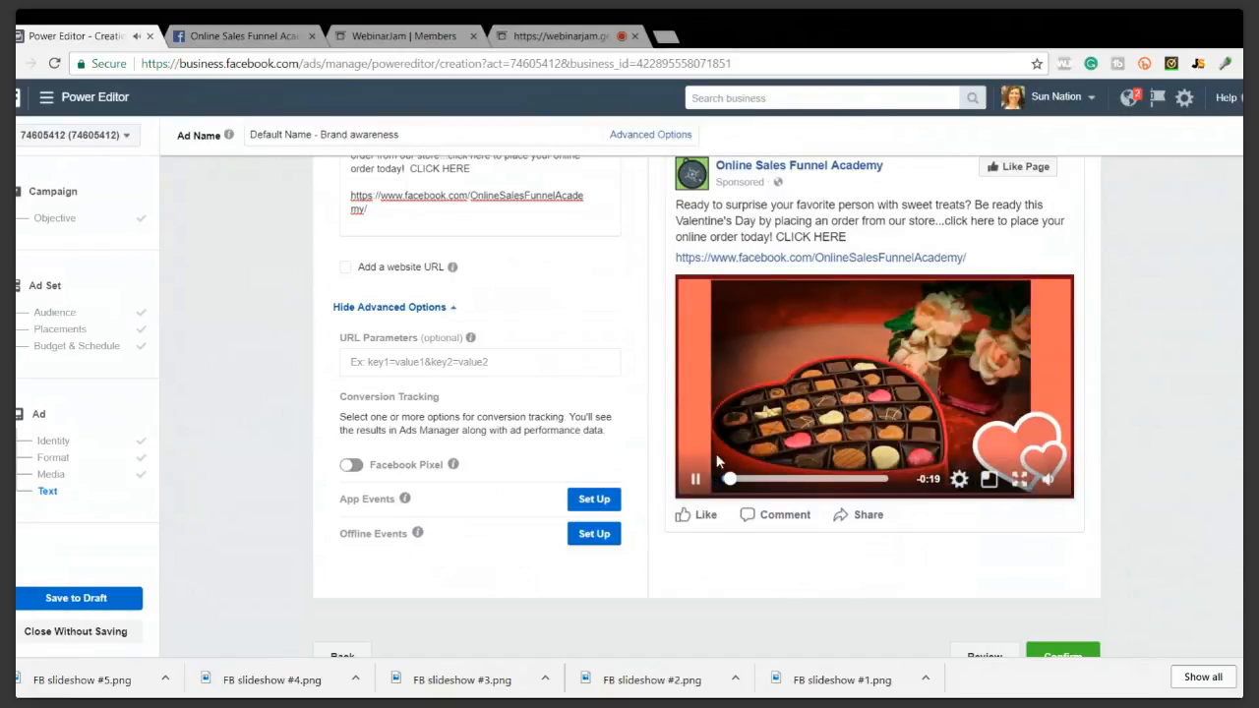
pyautogui.click(695, 480)
pyautogui.scroll(-1, 783, 525)
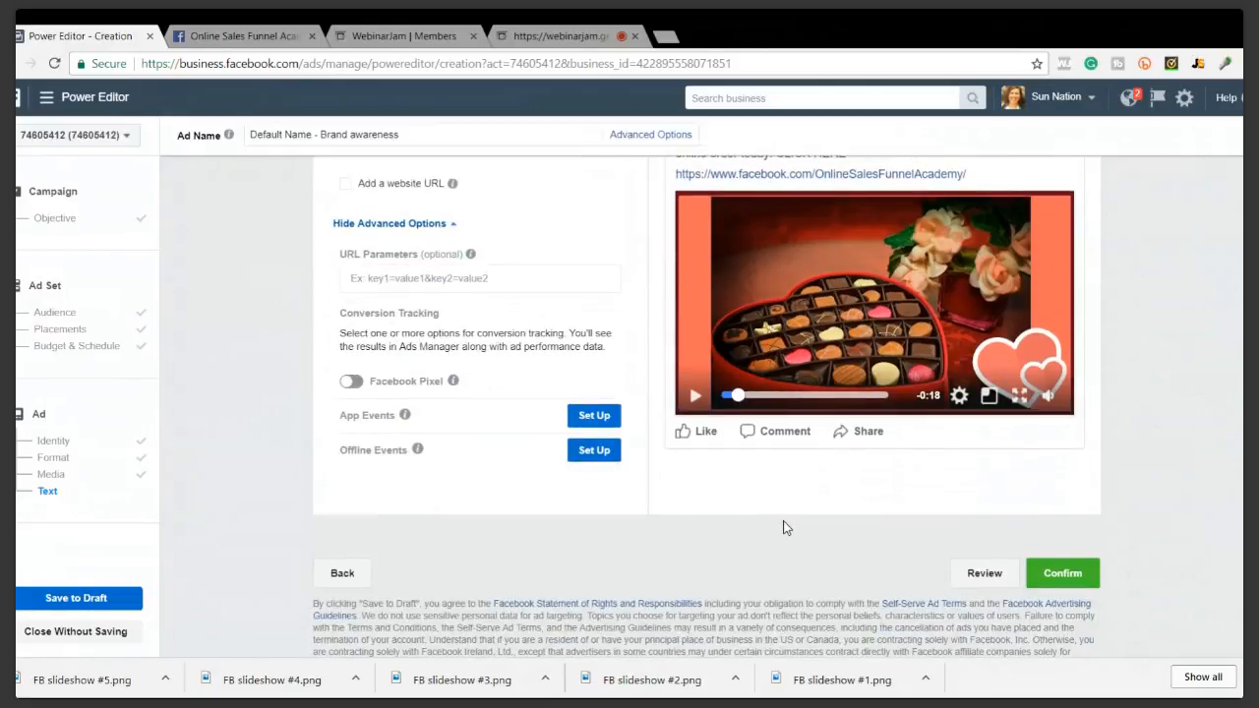
pyautogui.scroll(2, 783, 528)
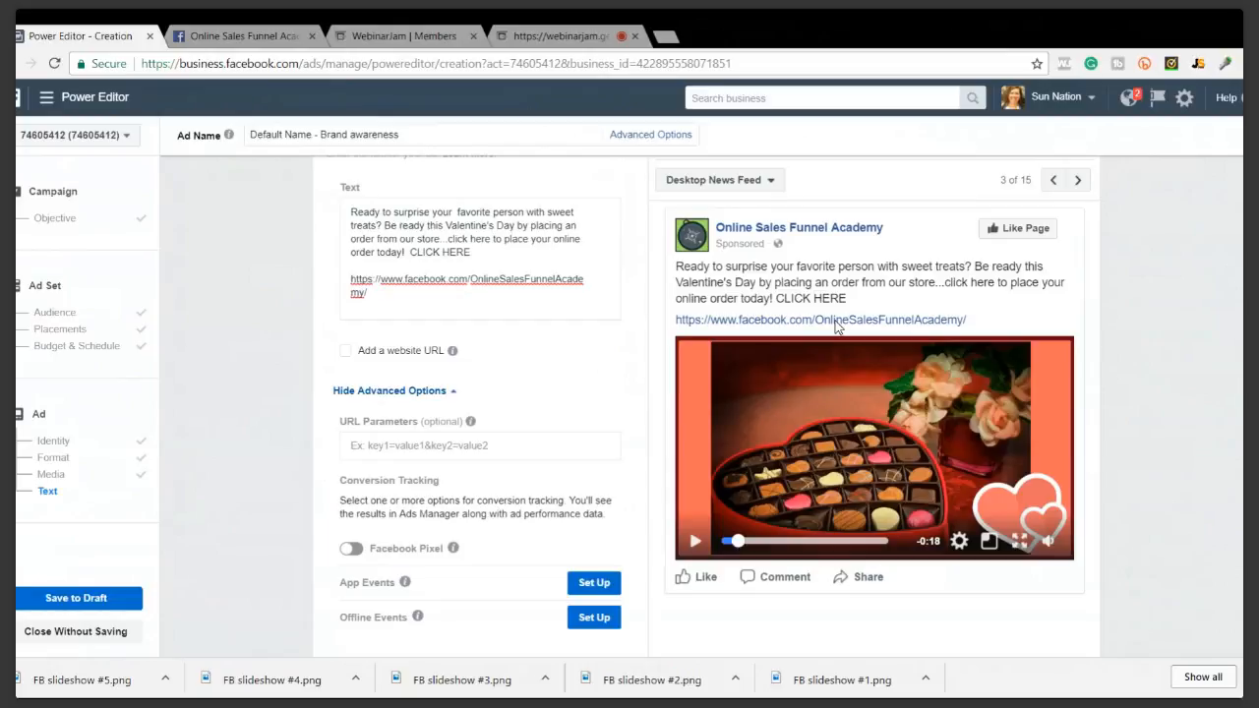
pyautogui.scroll(-1, 876, 521)
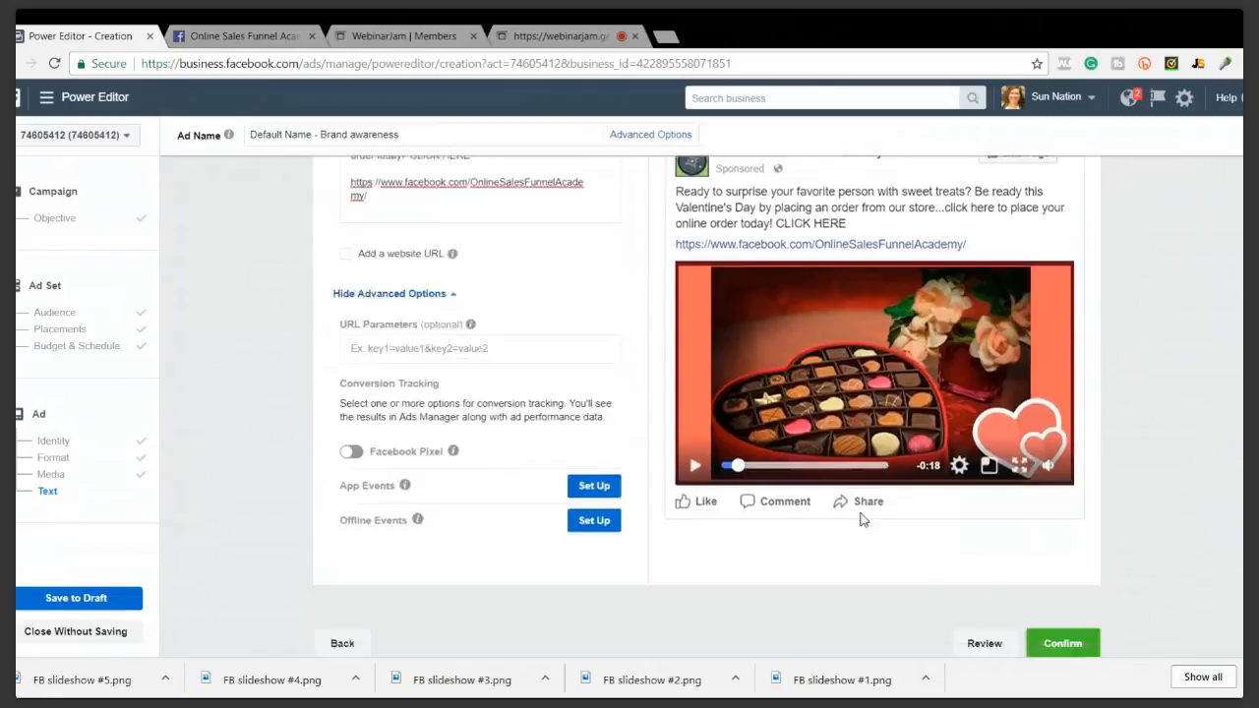
pyautogui.scroll(-1, 861, 519)
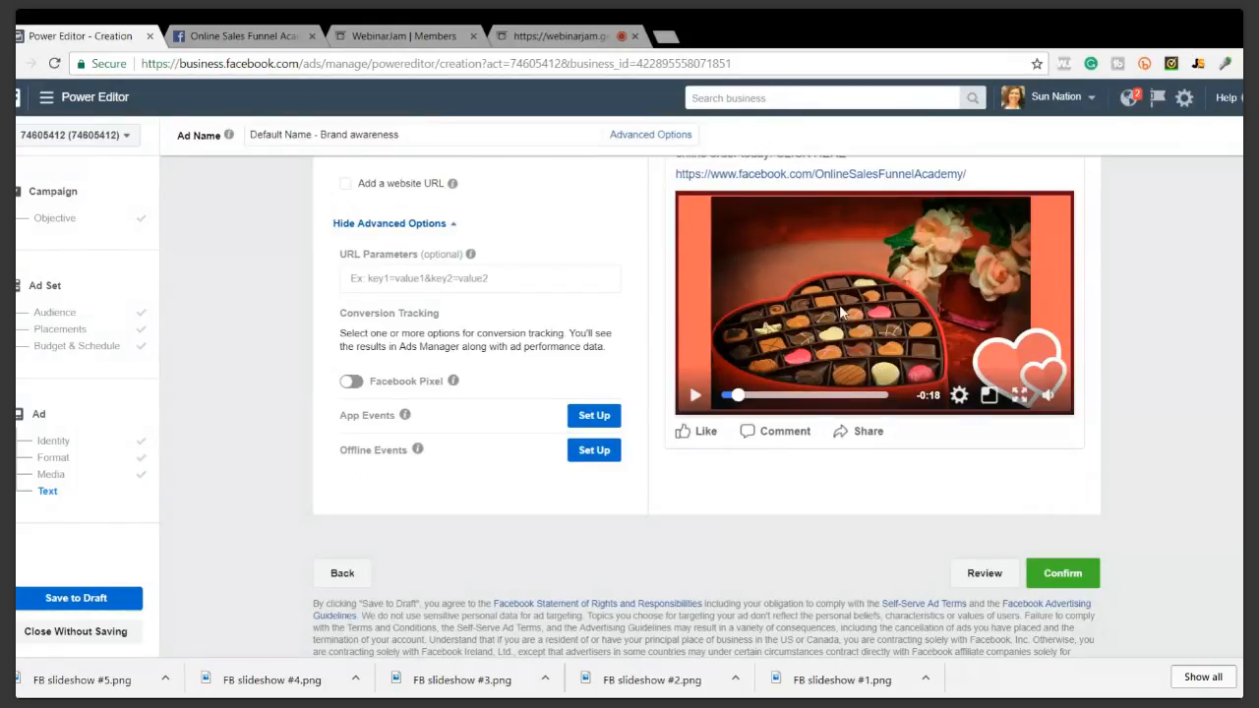
# Look over the Online Sales Funnel Academy Facebook page and switch to the WebinarJam live broadcast room
pyautogui.click(241, 36)
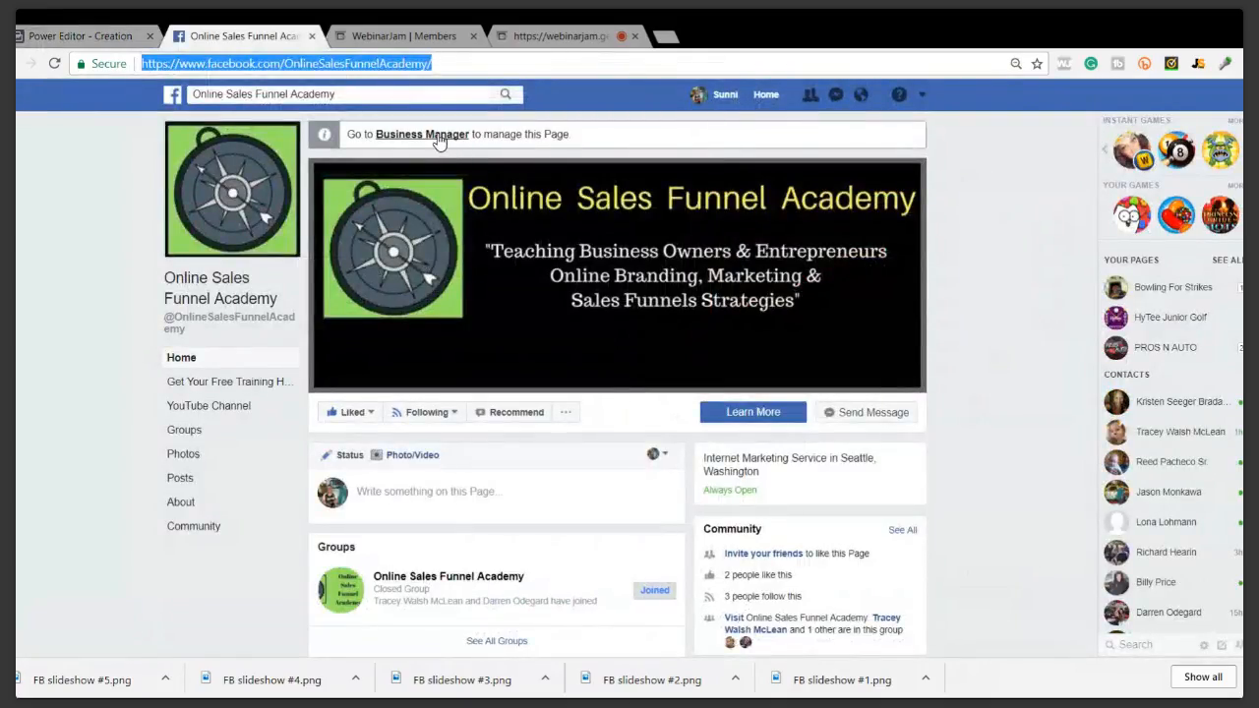
pyautogui.scroll(-6, 436, 273)
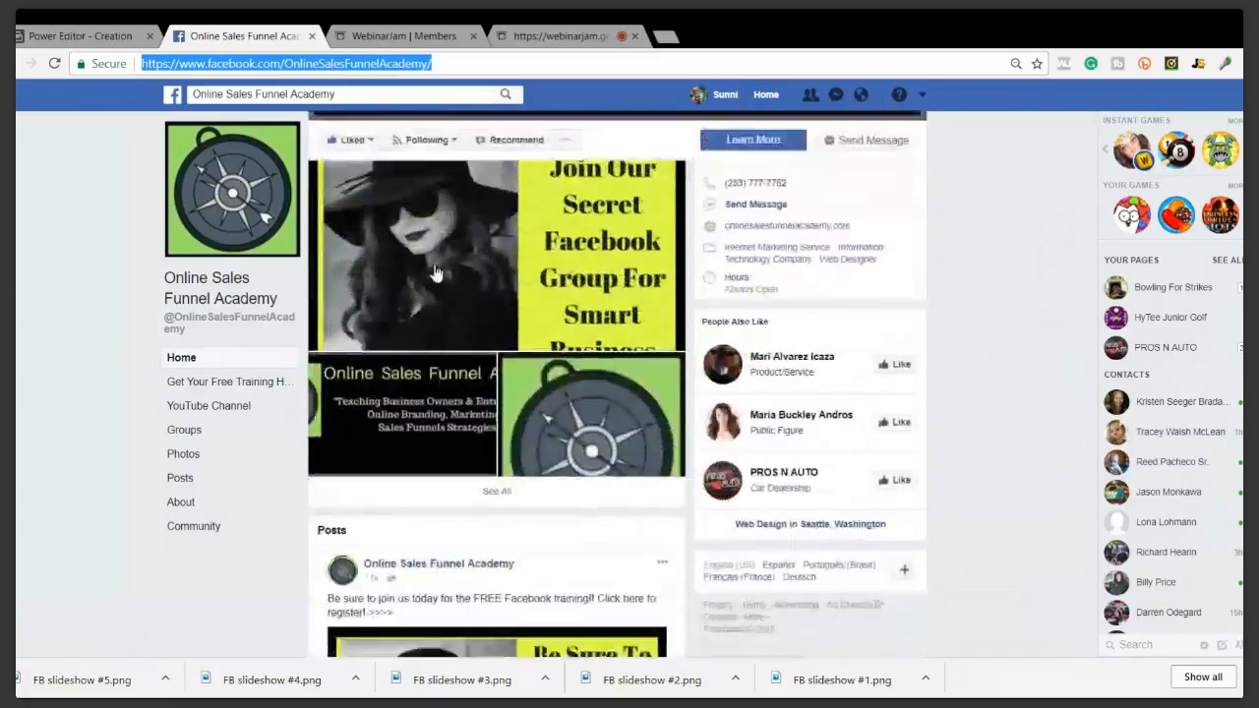
pyautogui.scroll(6, 435, 273)
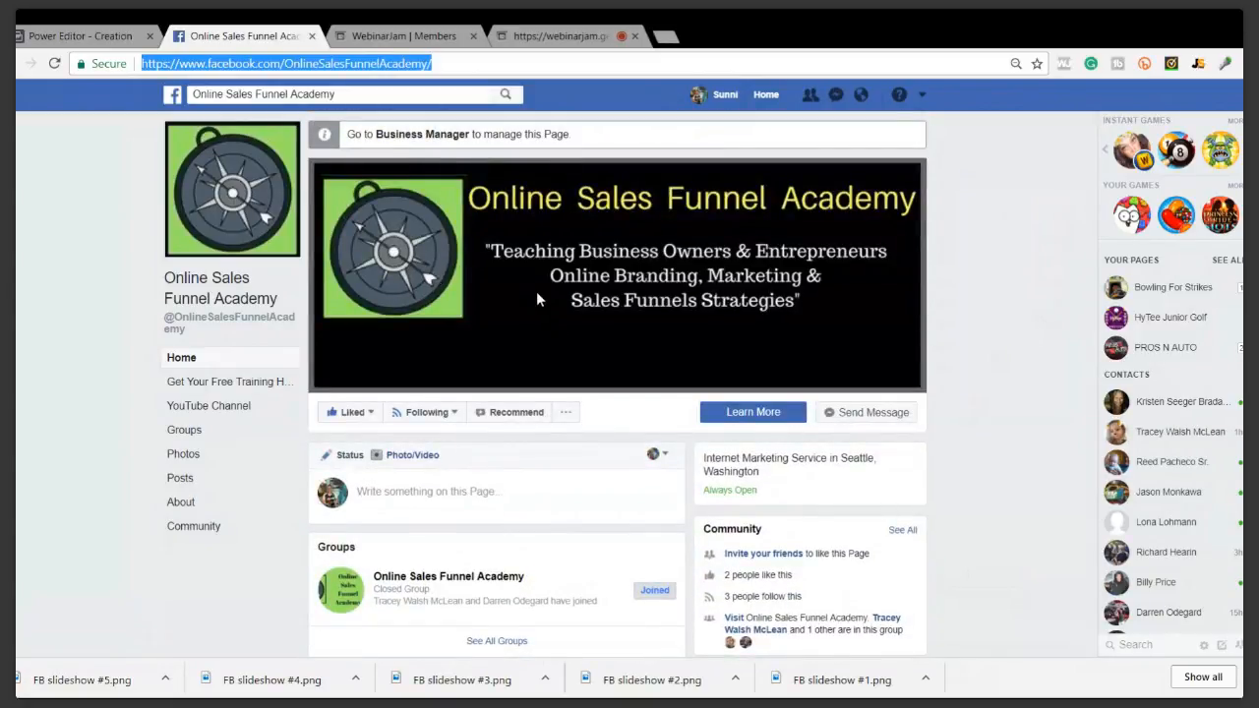
pyautogui.click(421, 37)
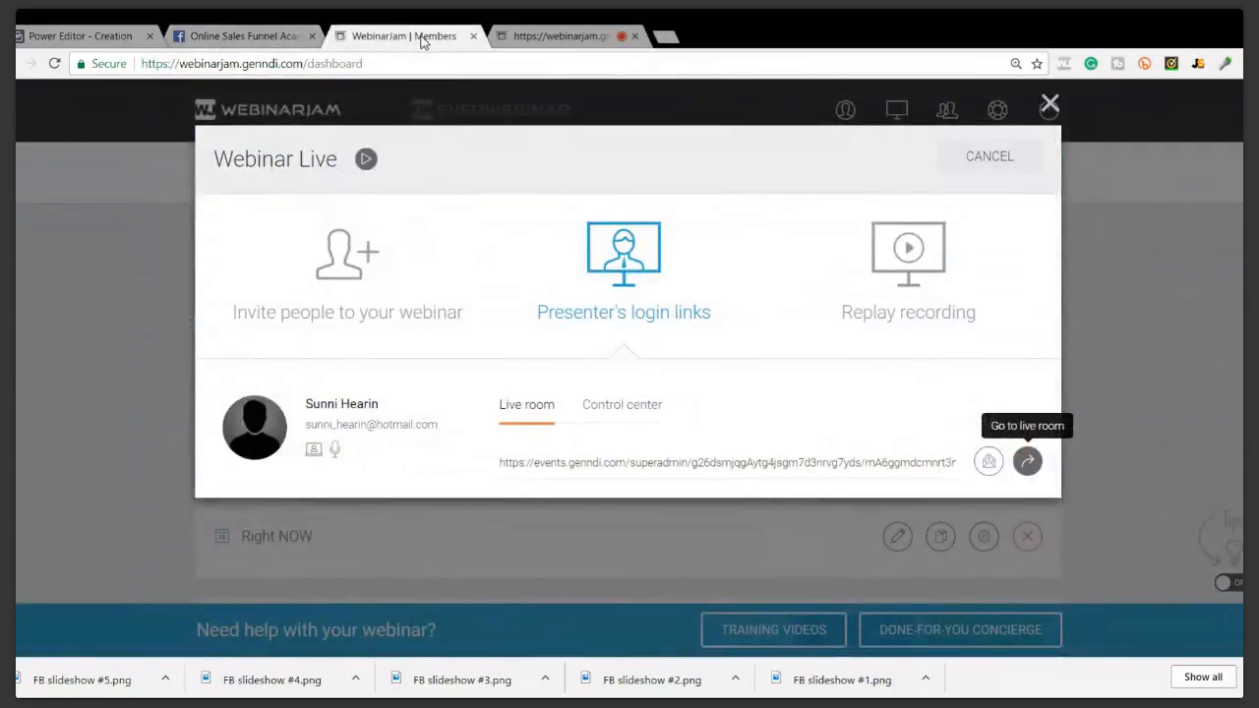
pyautogui.click(532, 39)
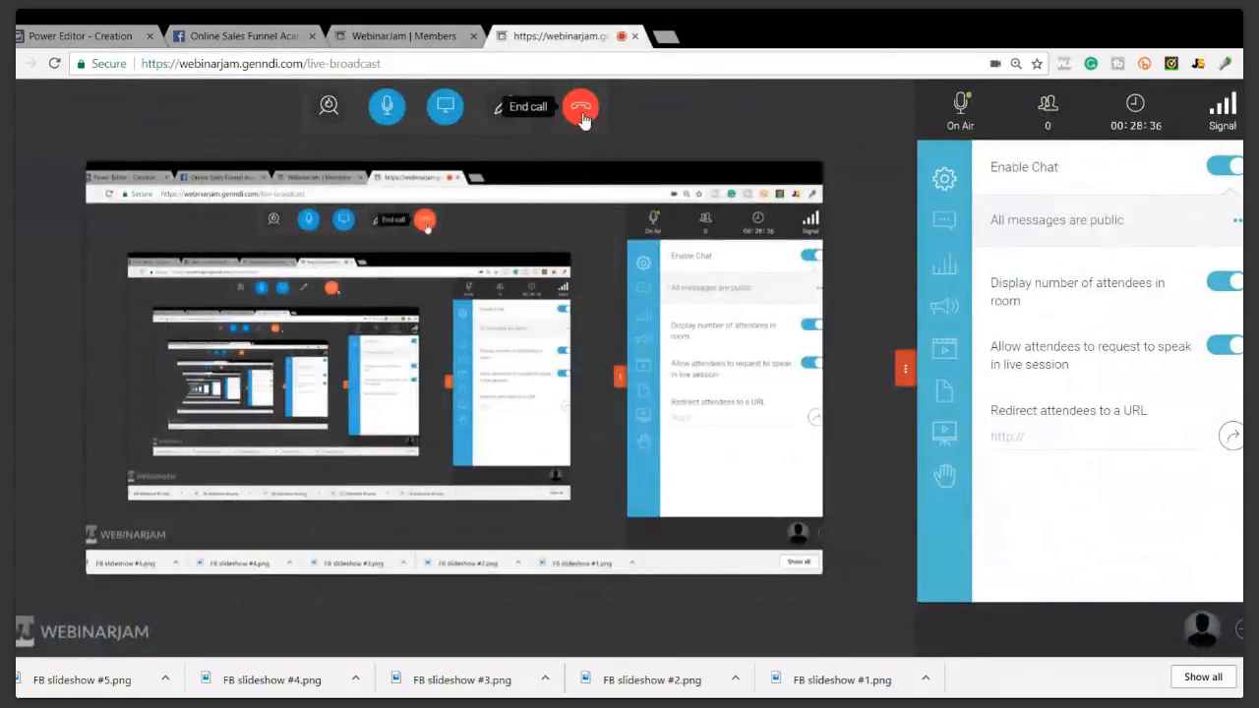